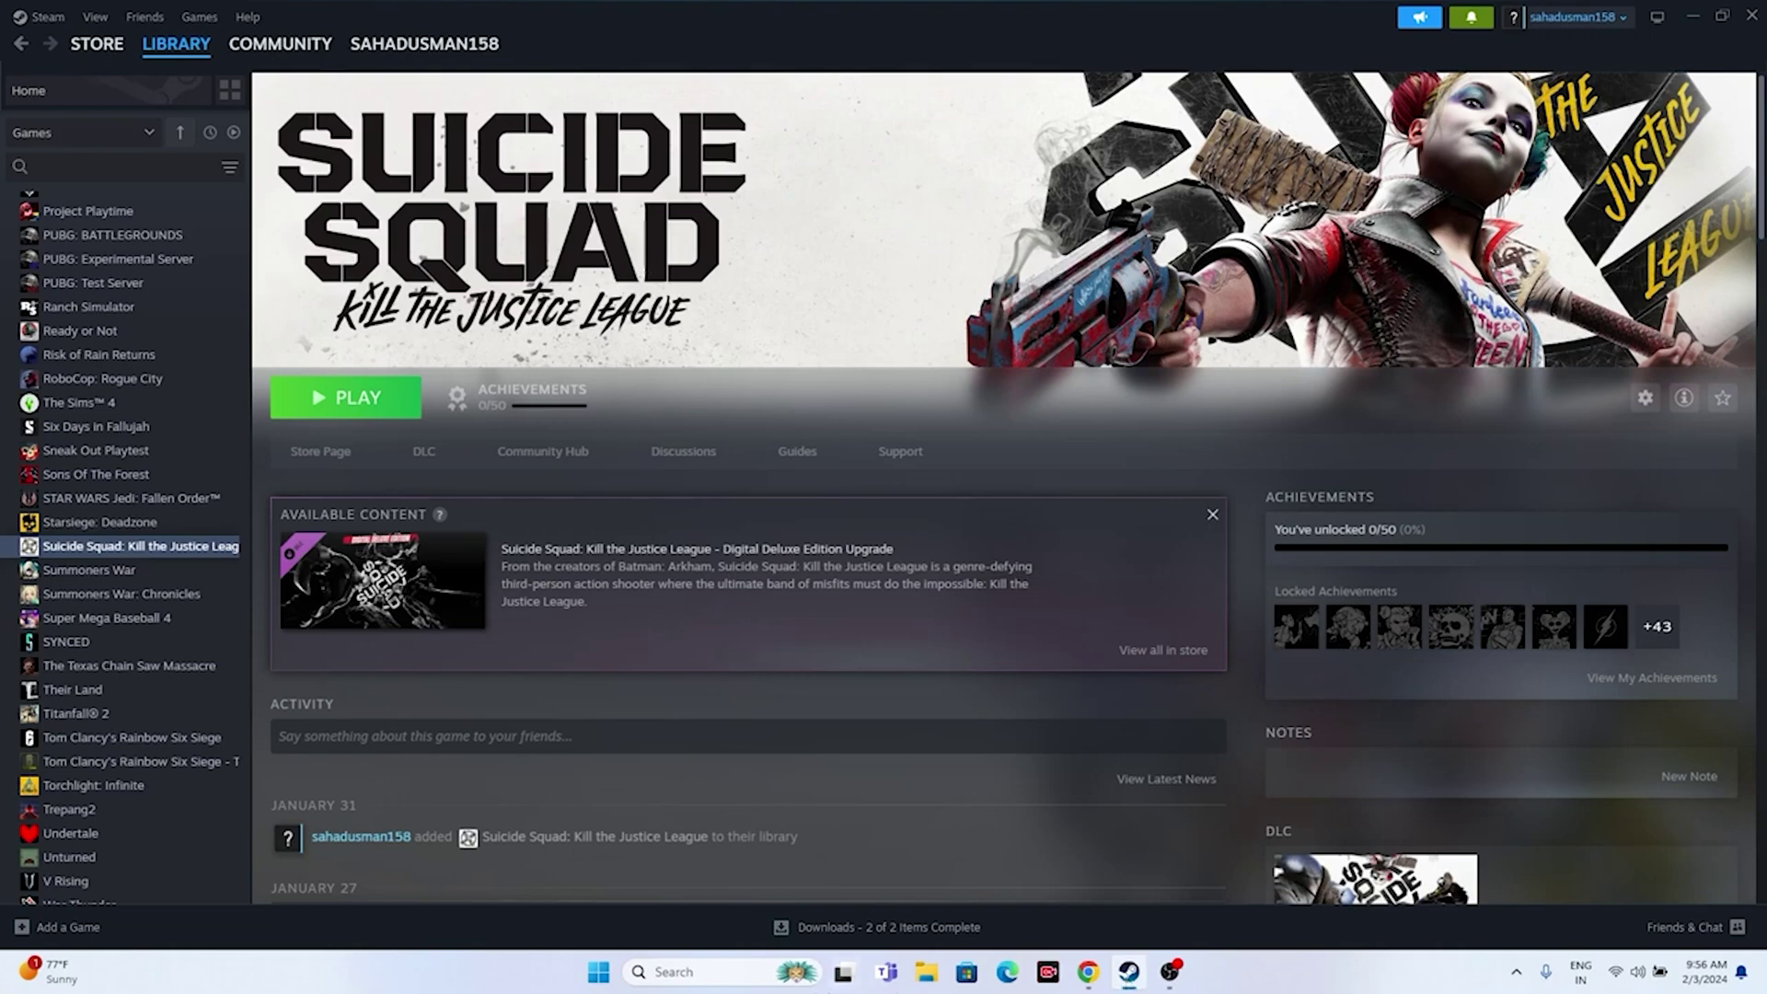
# Step: Open the computer's power options to restart the PC
pyautogui.click(598, 978)
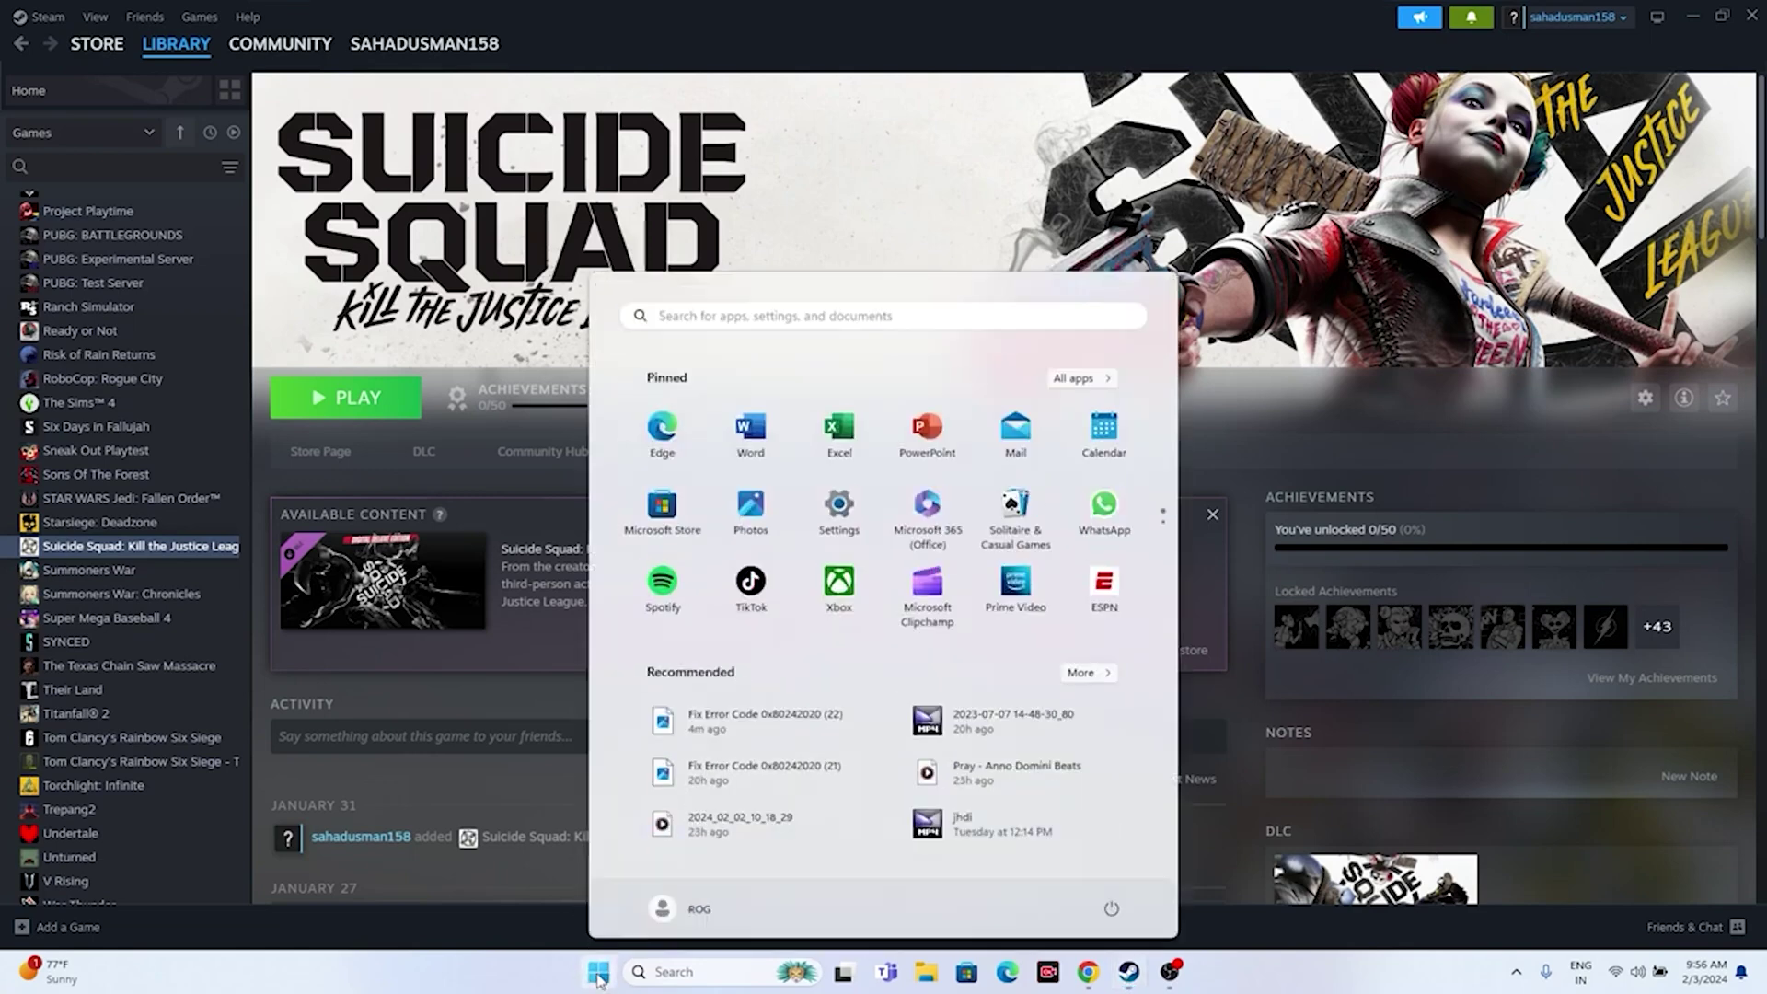
pyautogui.click(1111, 909)
pyautogui.click(1146, 867)
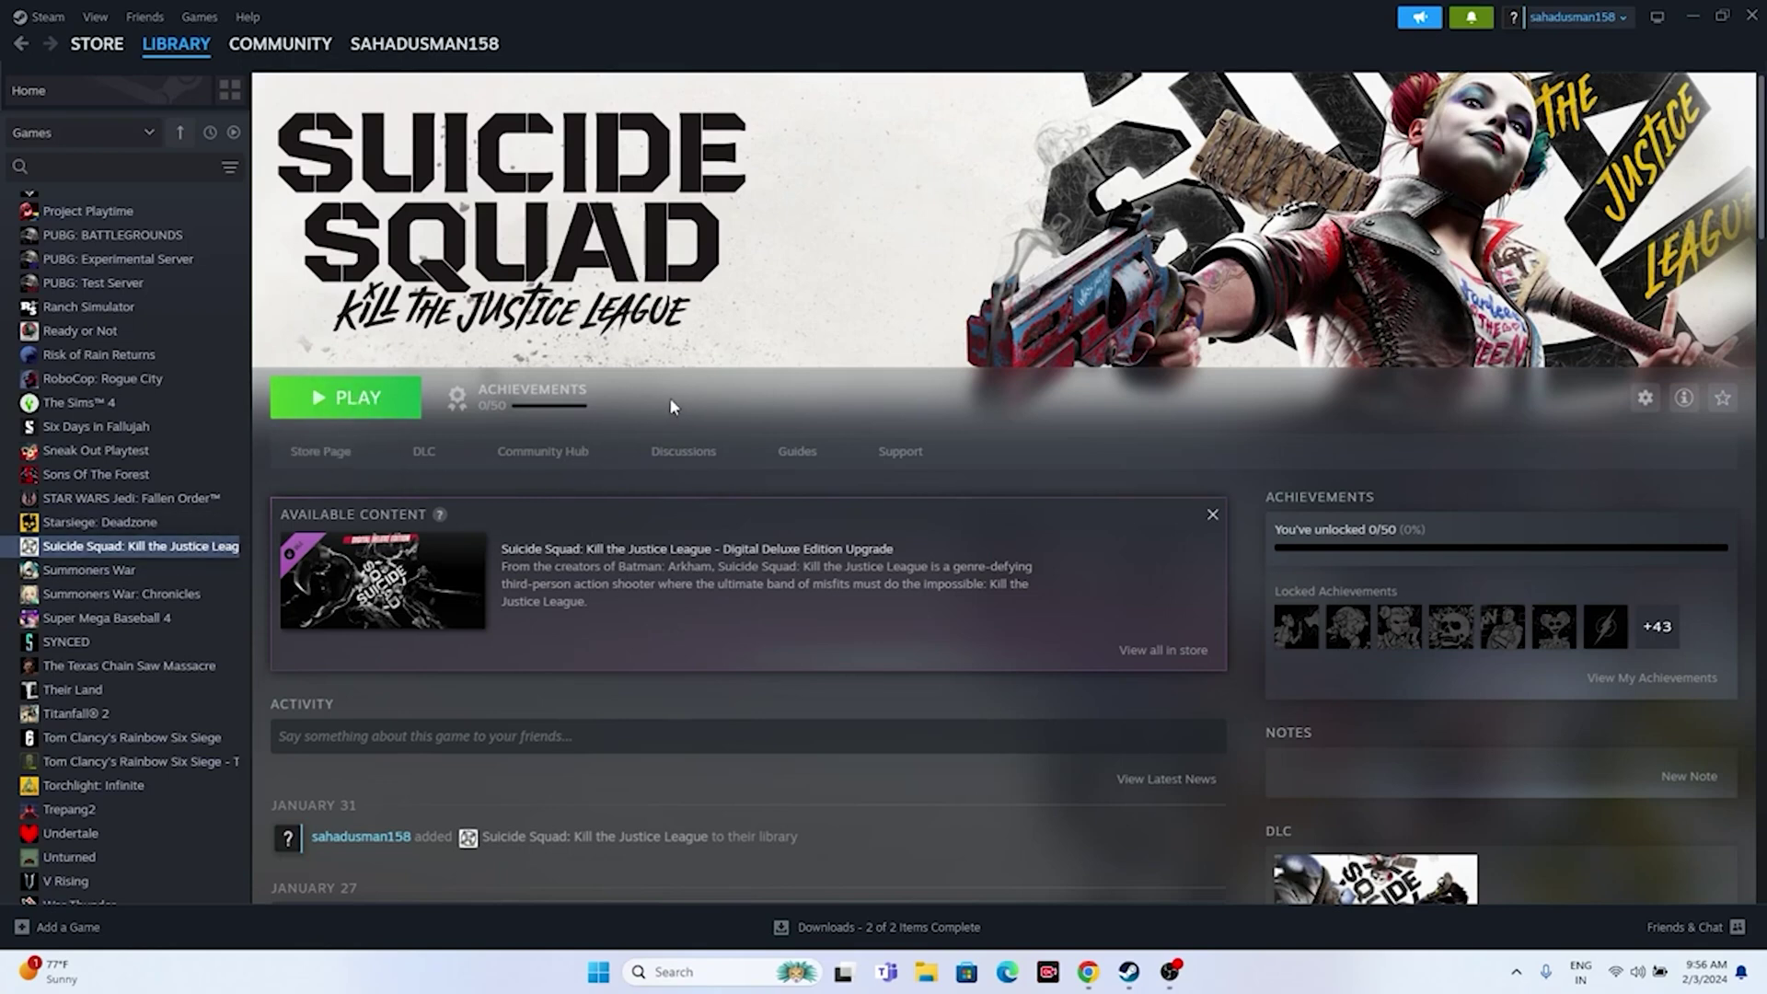
# Step: Browse to the installation folder of Suicide Squad: Kill the Justice League from the game's installed-files properties
pyautogui.rightClick(134, 553)
pyautogui.click(161, 695)
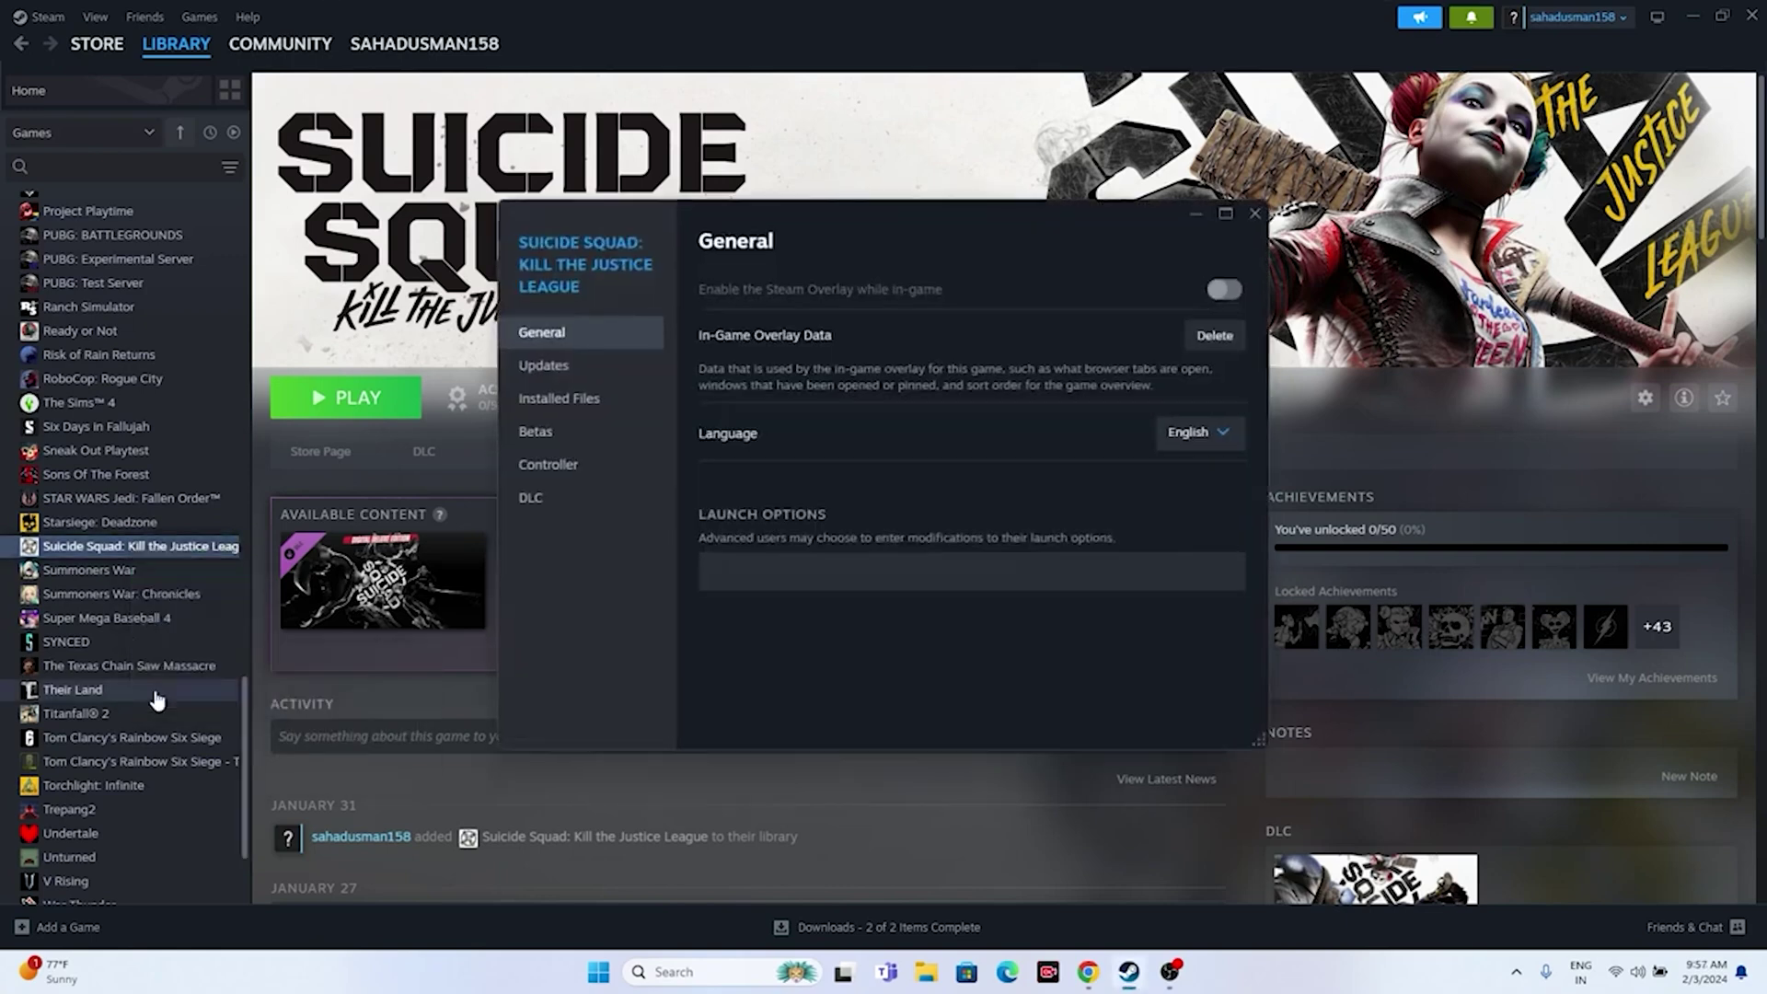
pyautogui.click(580, 400)
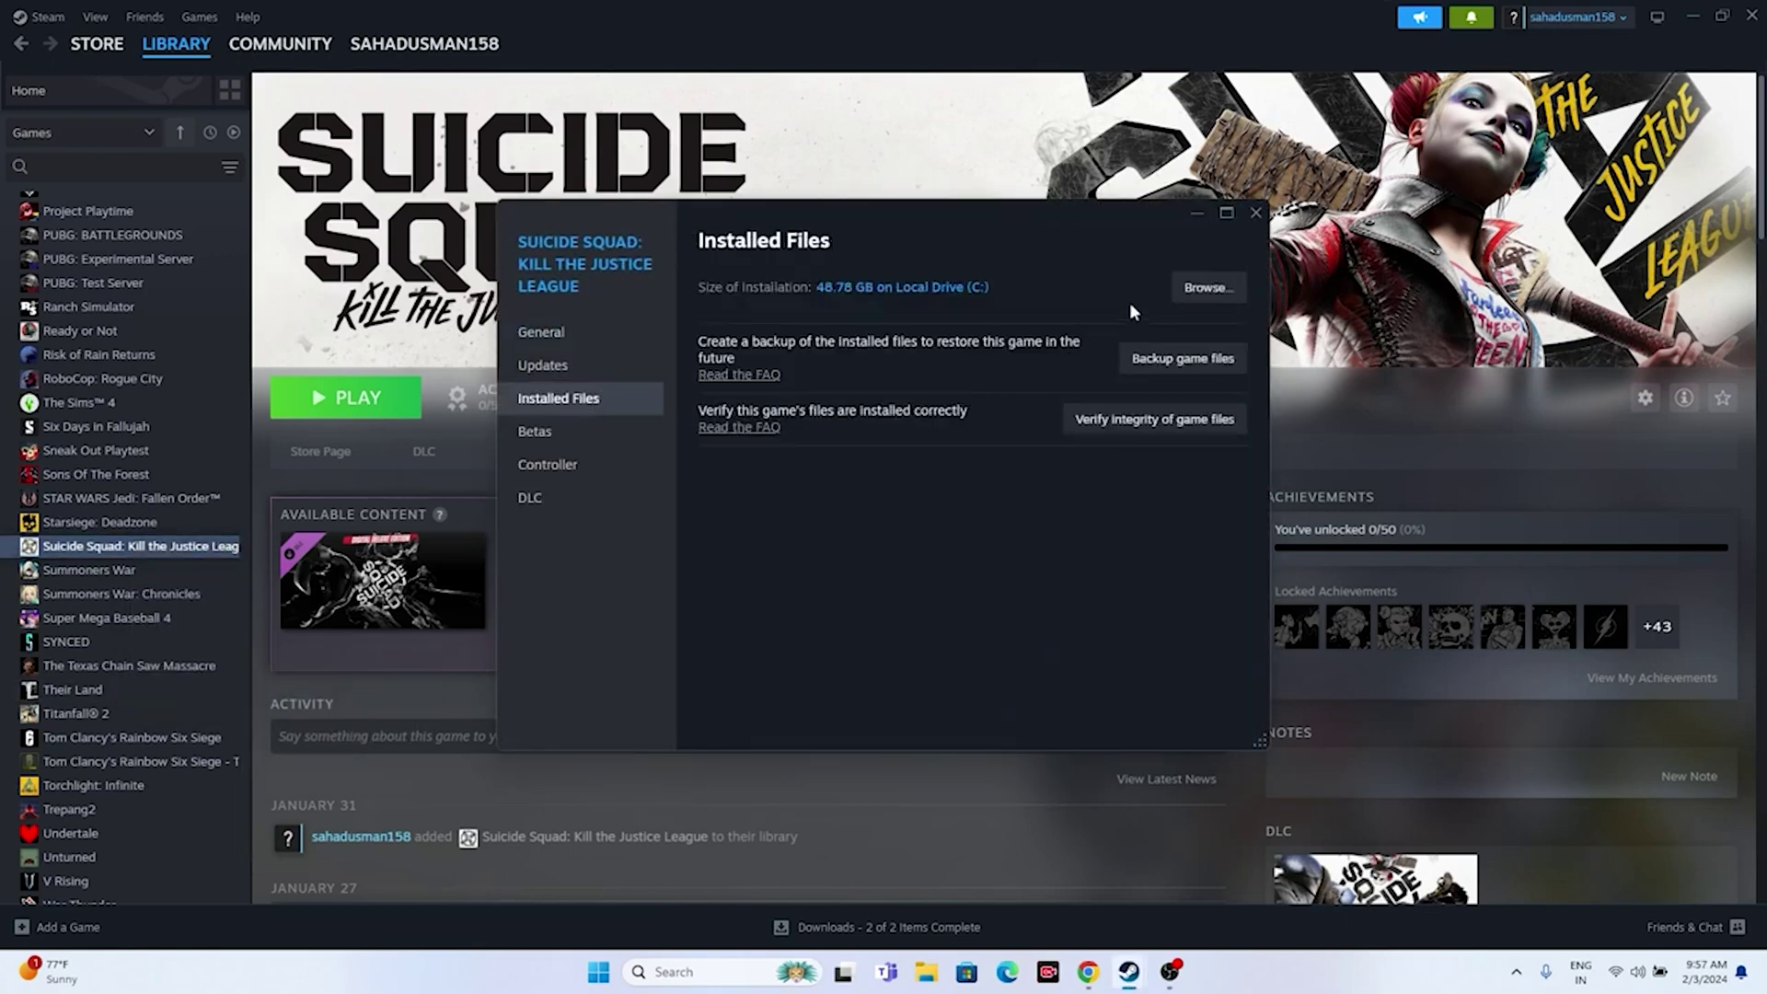
pyautogui.click(1256, 213)
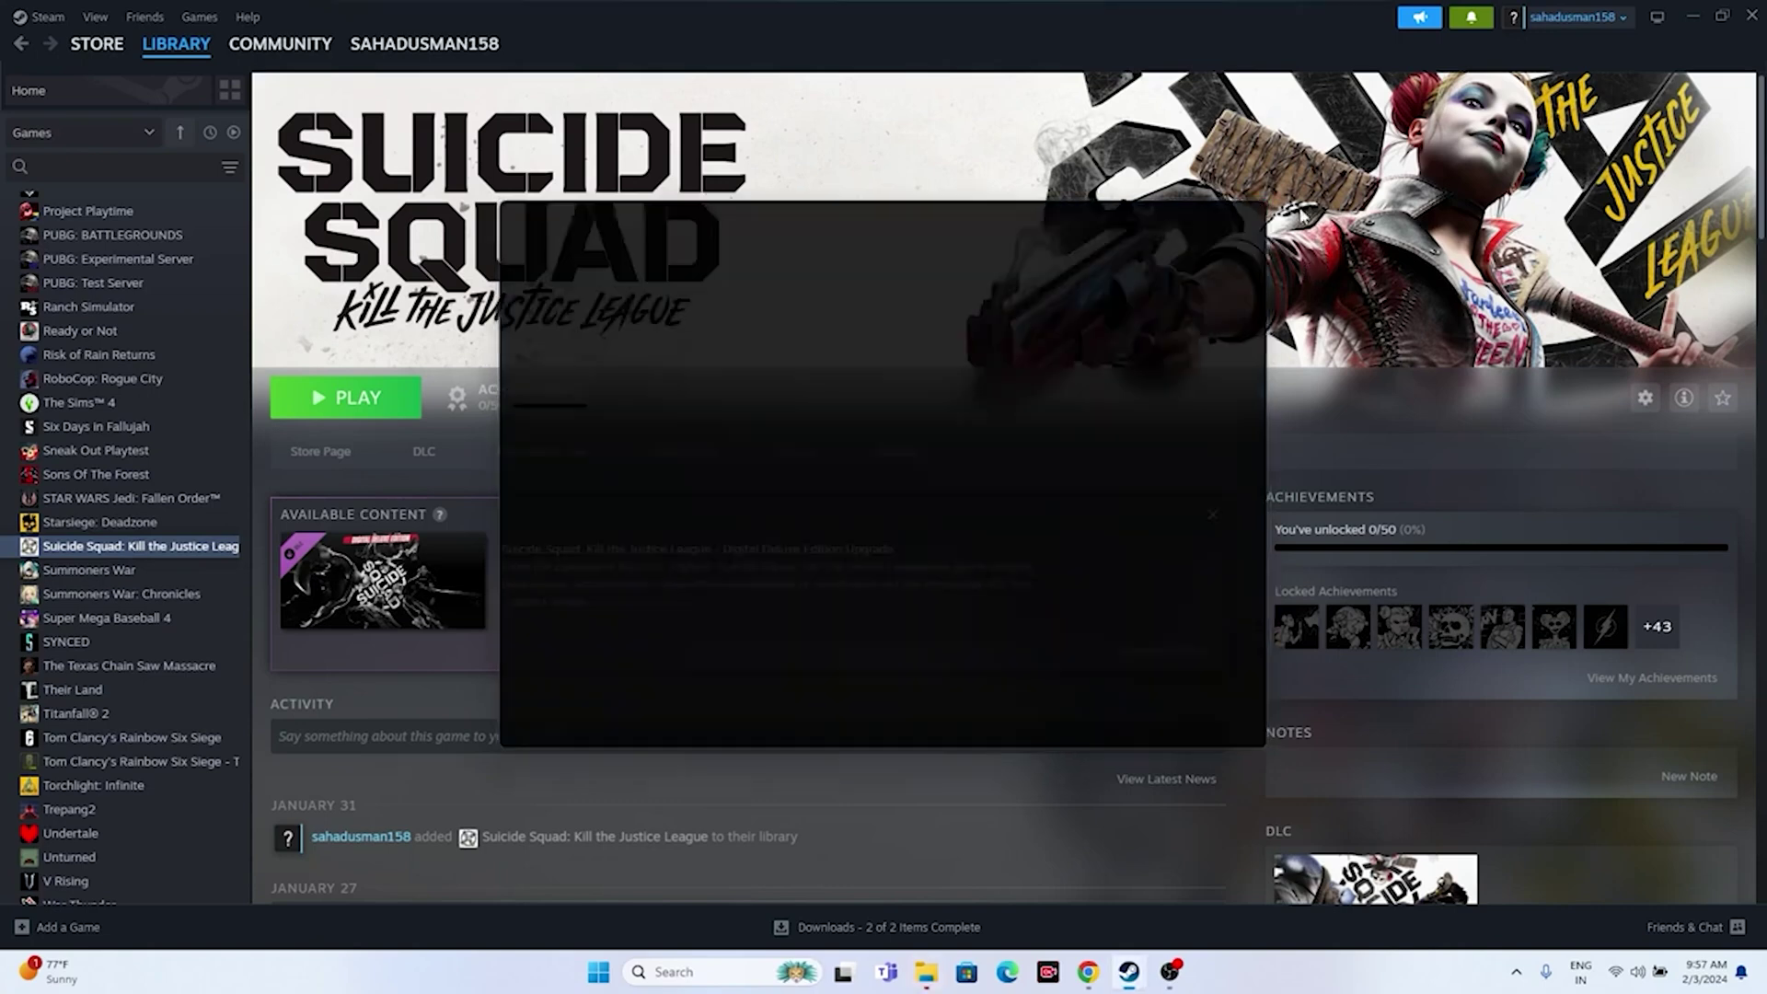
pyautogui.click(1692, 16)
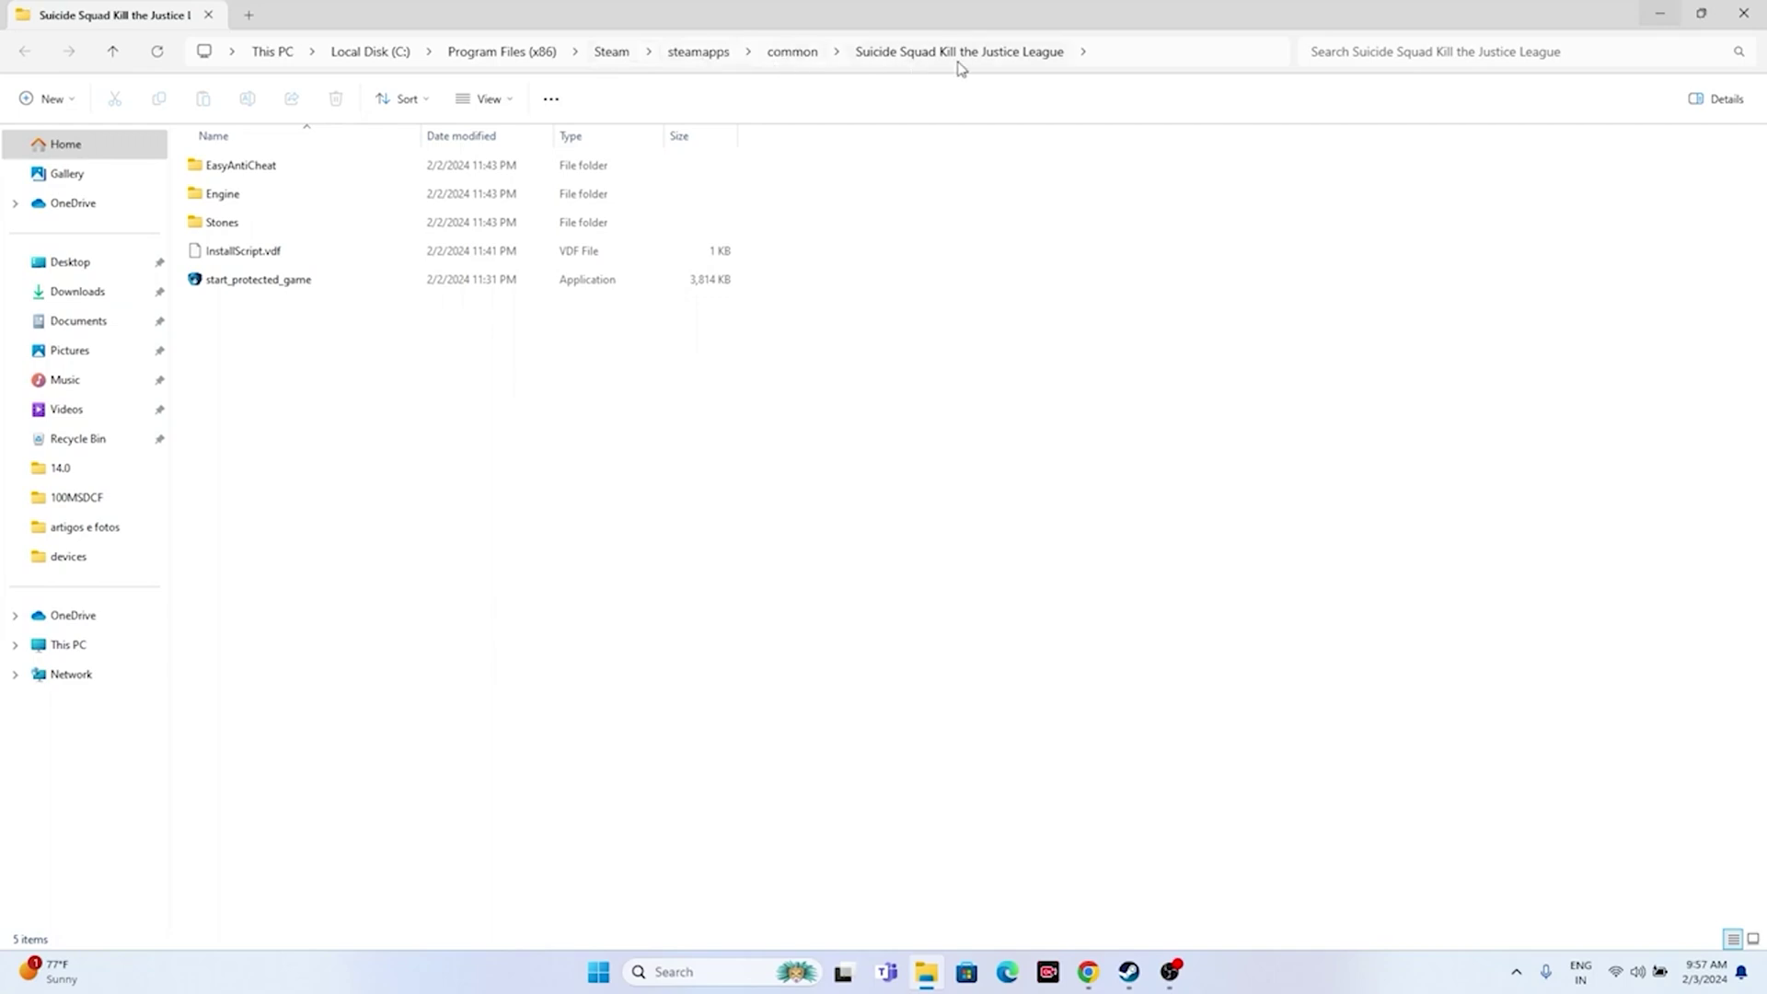
# Step: Go to the Stones > Binaries > Win64 subfolder of the game folder and select the SuicideSquad_KTJL application
pyautogui.click(225, 232)
pyautogui.doubleClick(225, 234)
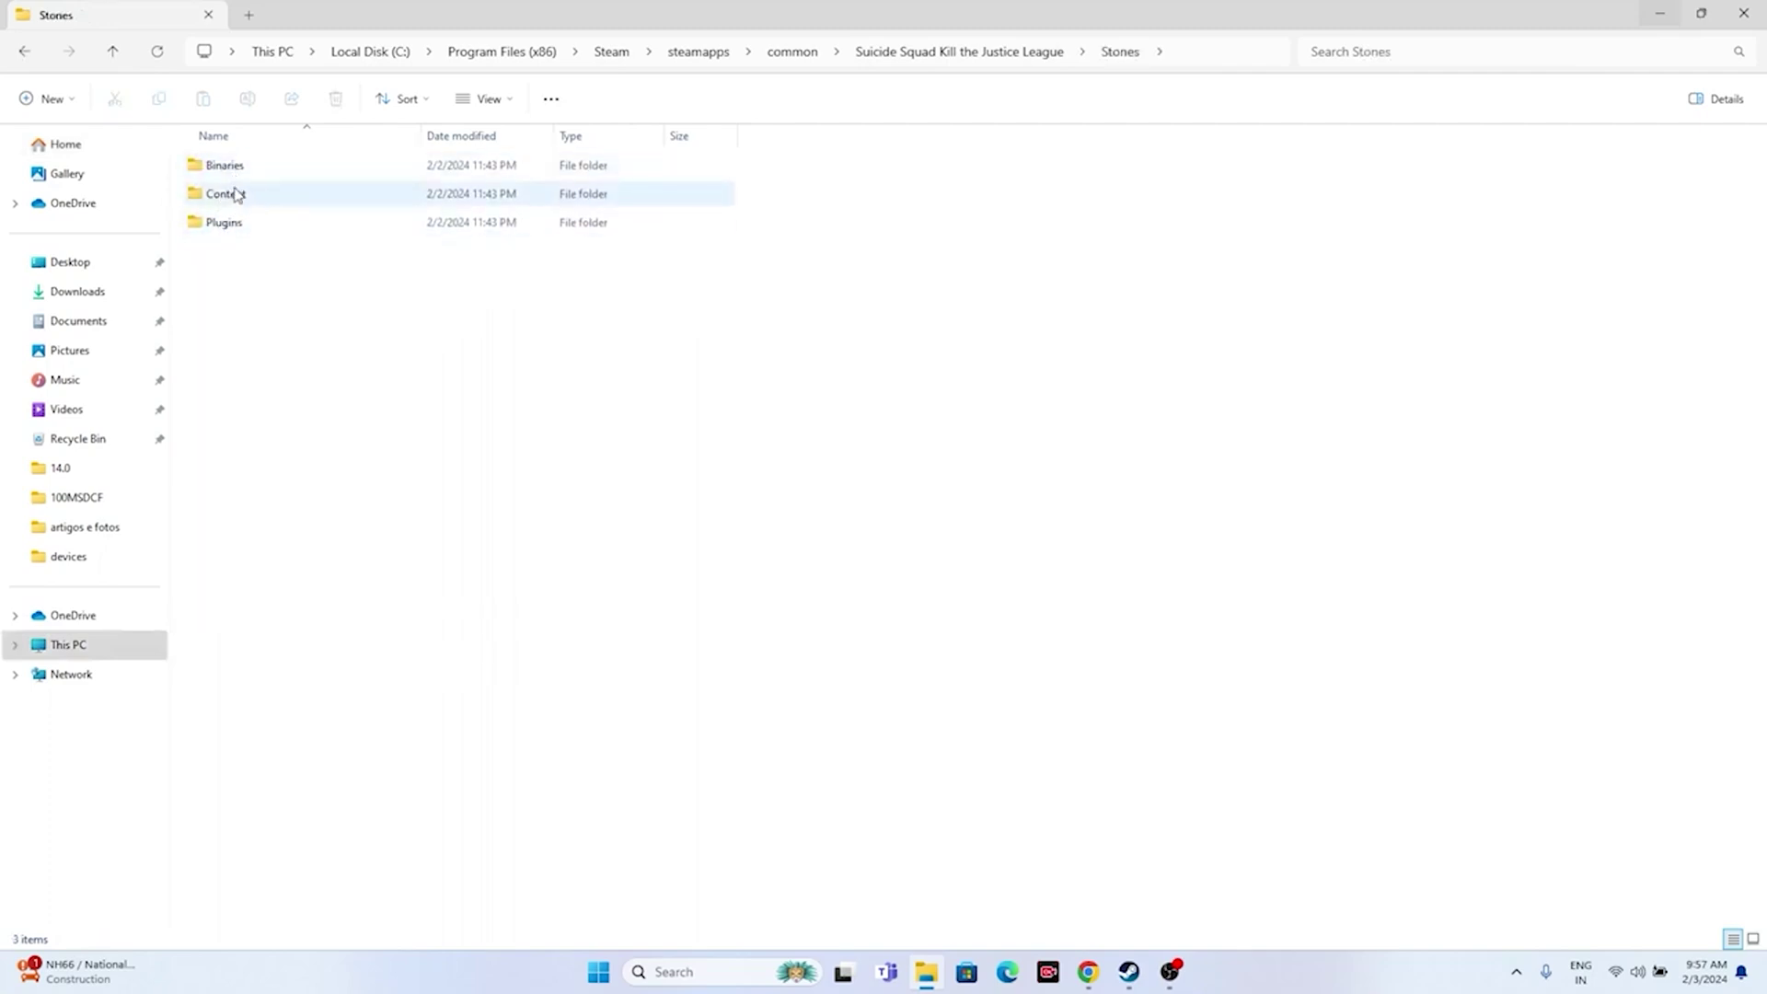
pyautogui.doubleClick(237, 197)
pyautogui.click(25, 52)
pyautogui.click(247, 169)
pyautogui.doubleClick(247, 169)
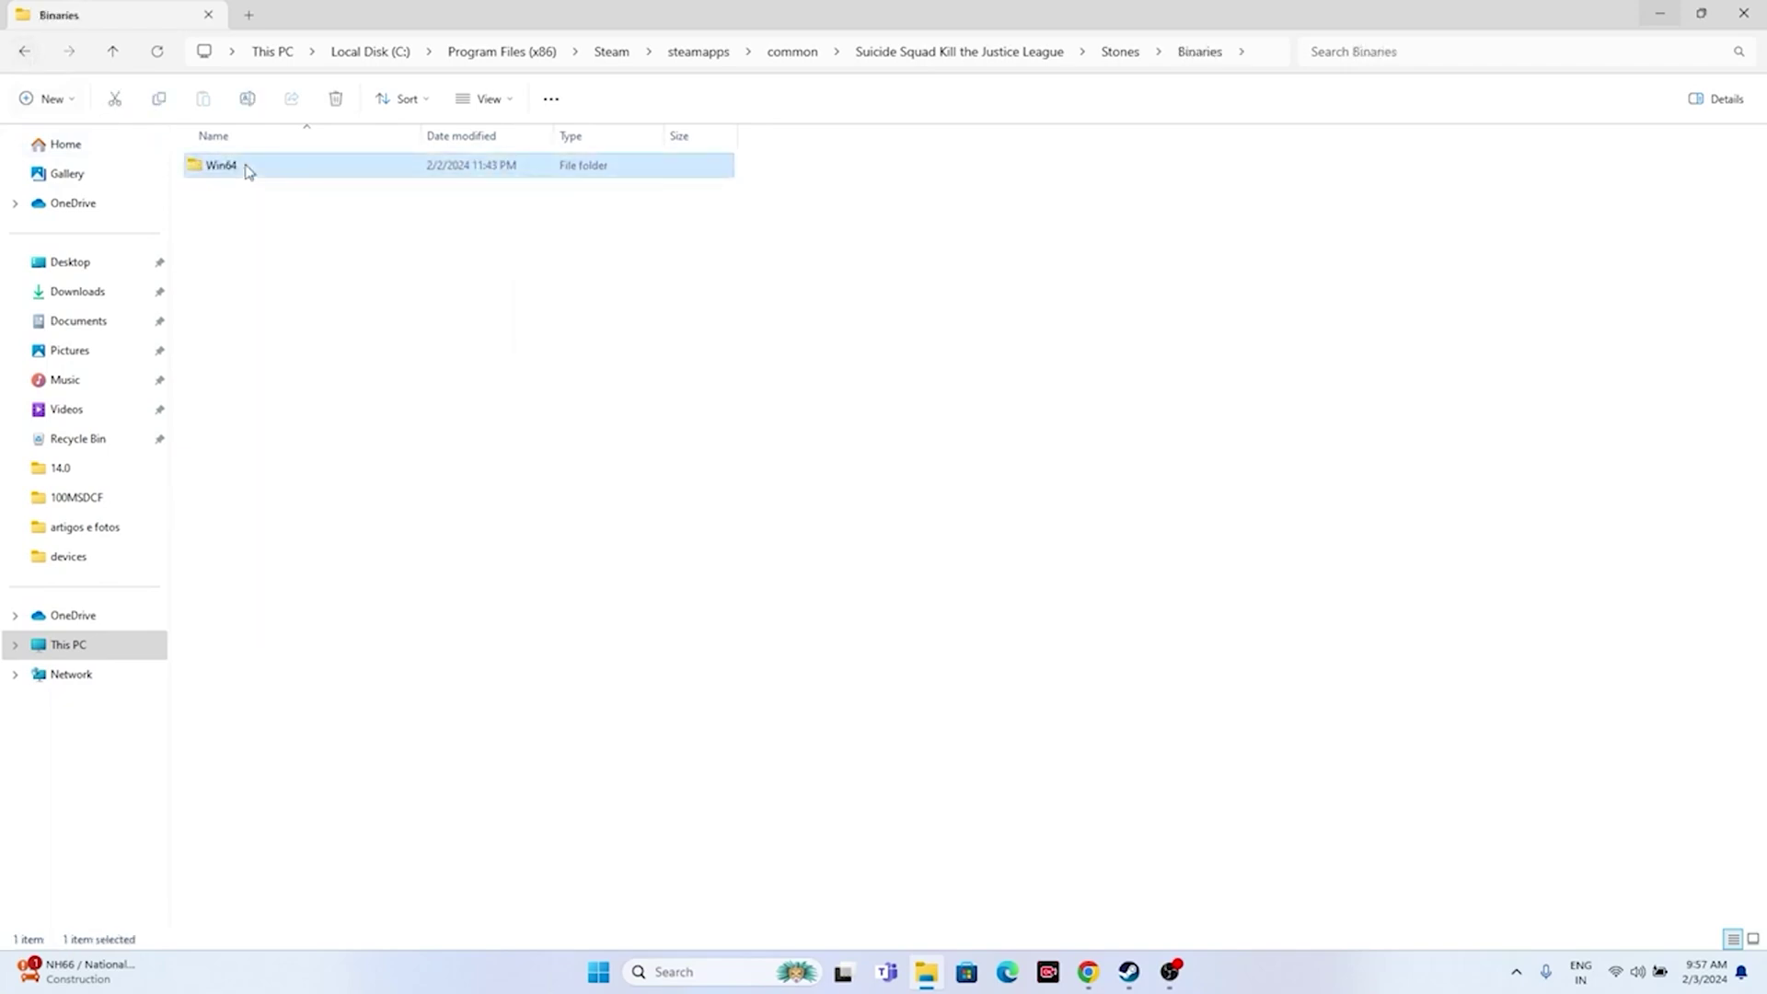
pyautogui.doubleClick(245, 169)
pyautogui.click(27, 52)
pyautogui.click(27, 52)
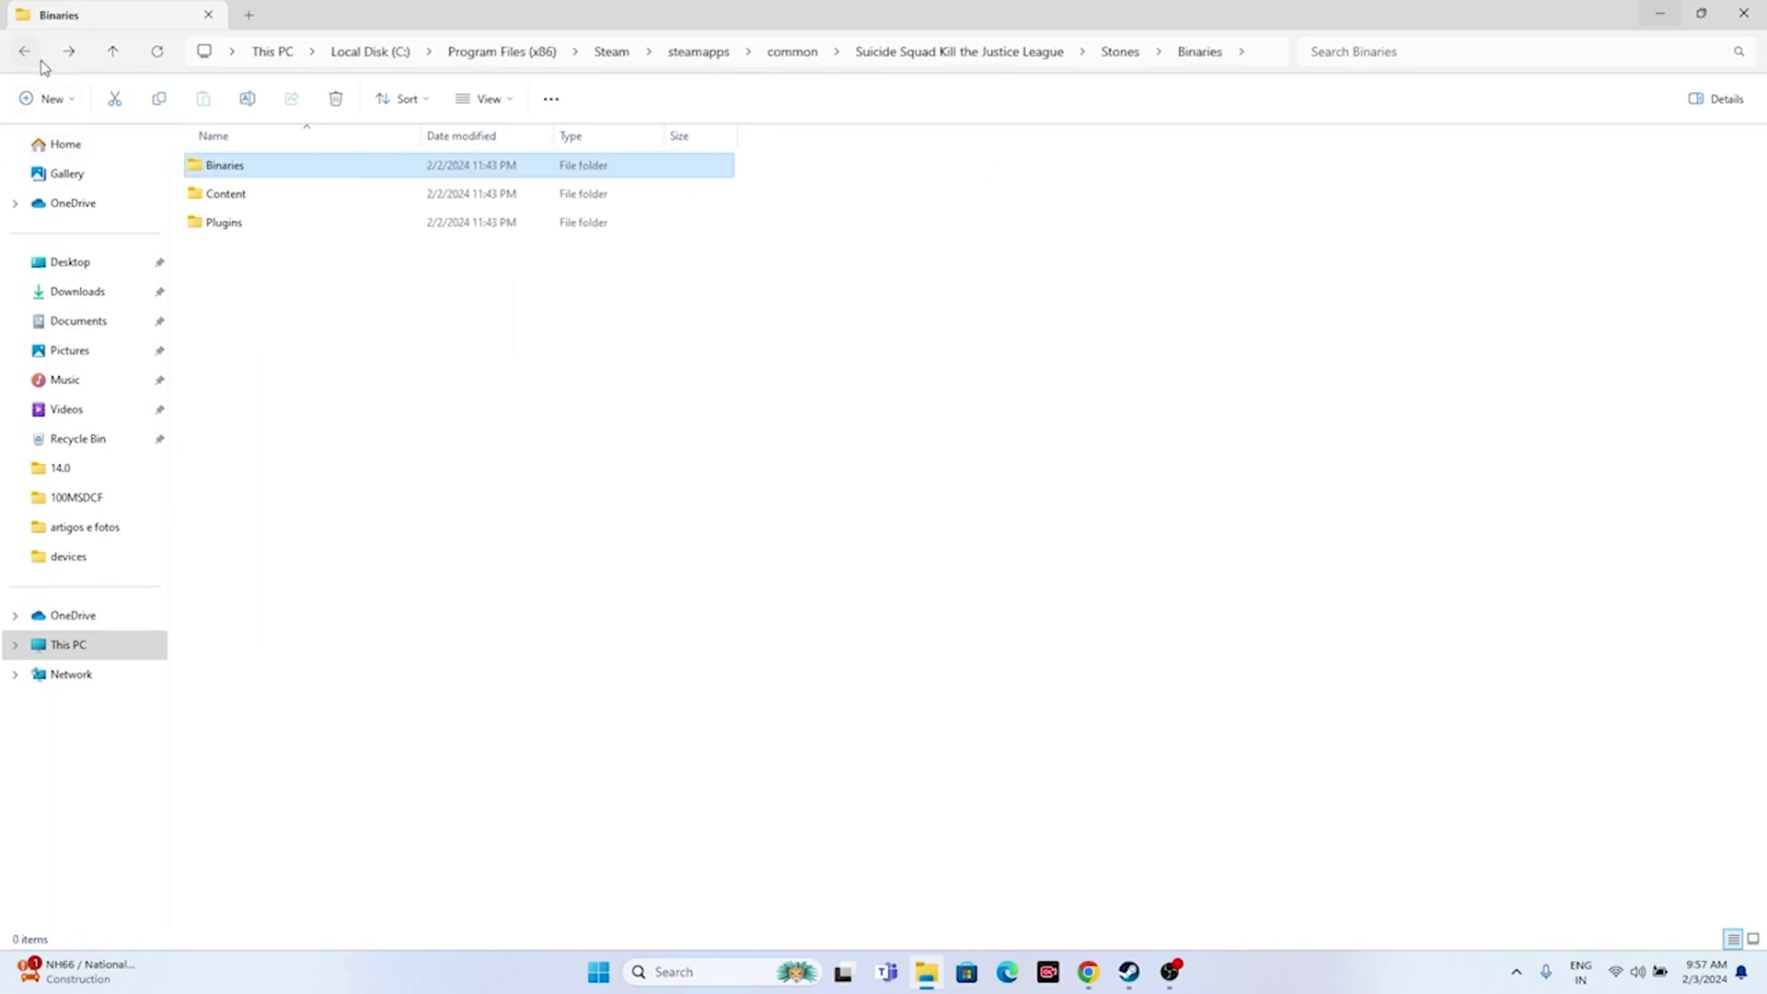
pyautogui.doubleClick(247, 174)
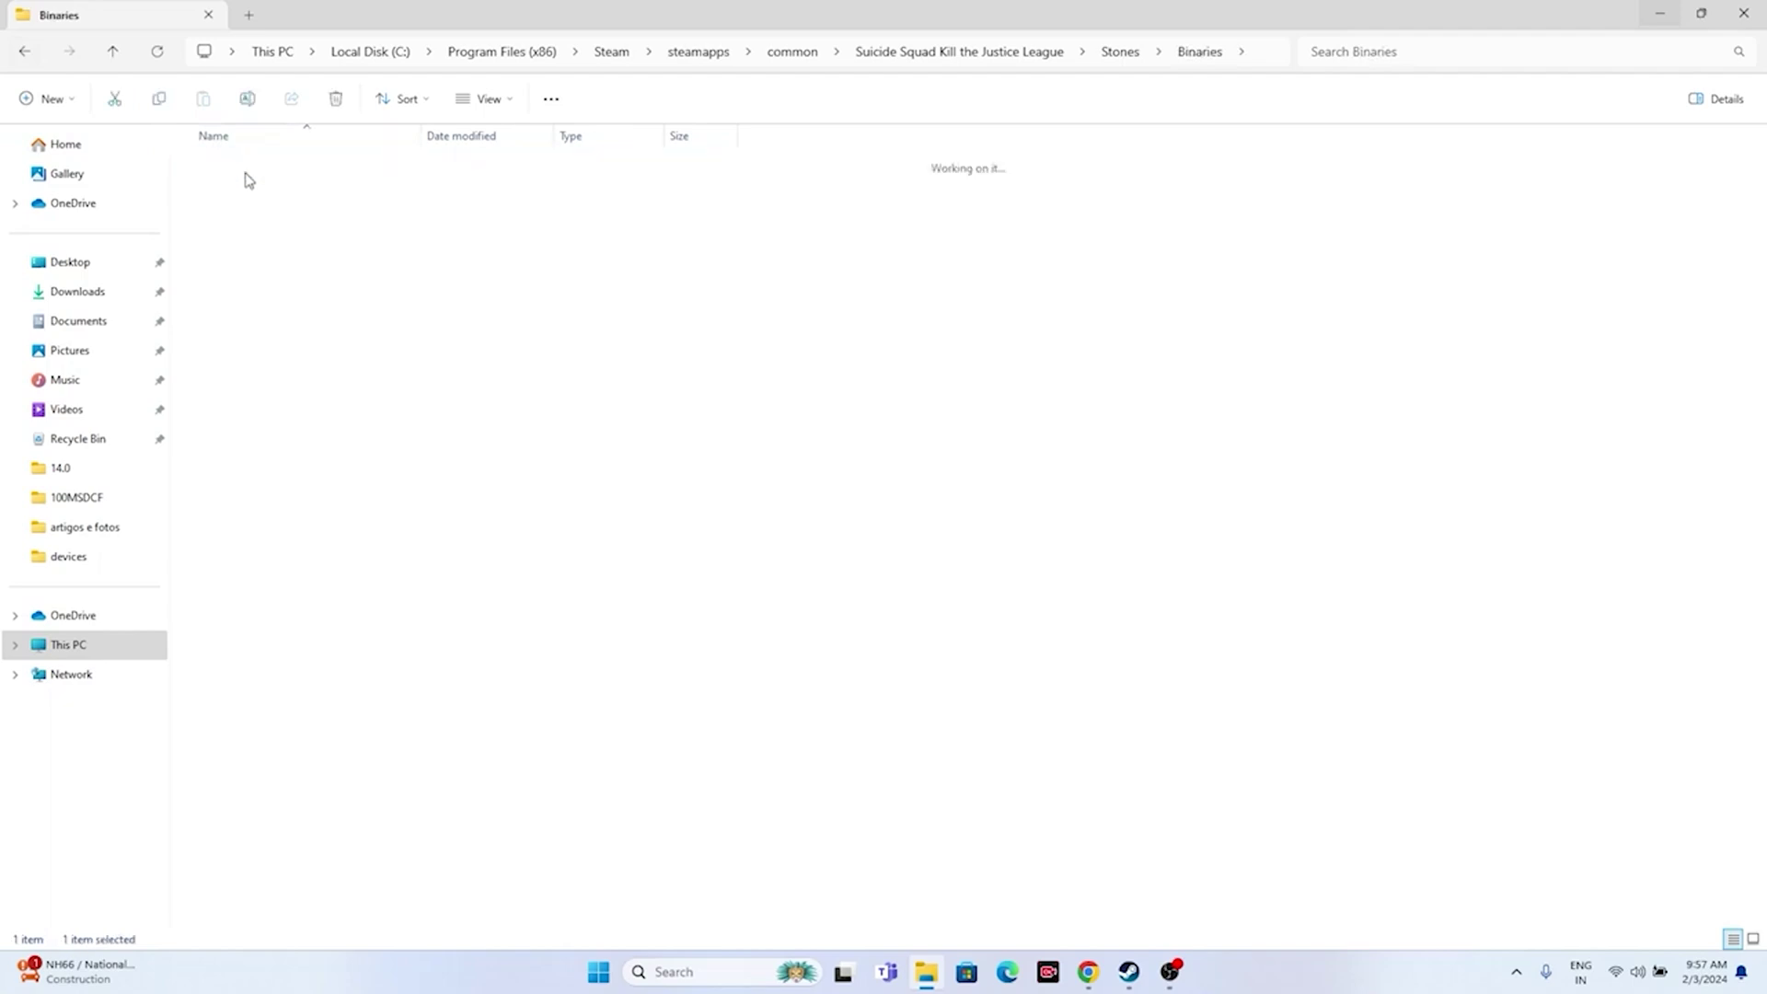
pyautogui.doubleClick(245, 175)
pyautogui.click(255, 228)
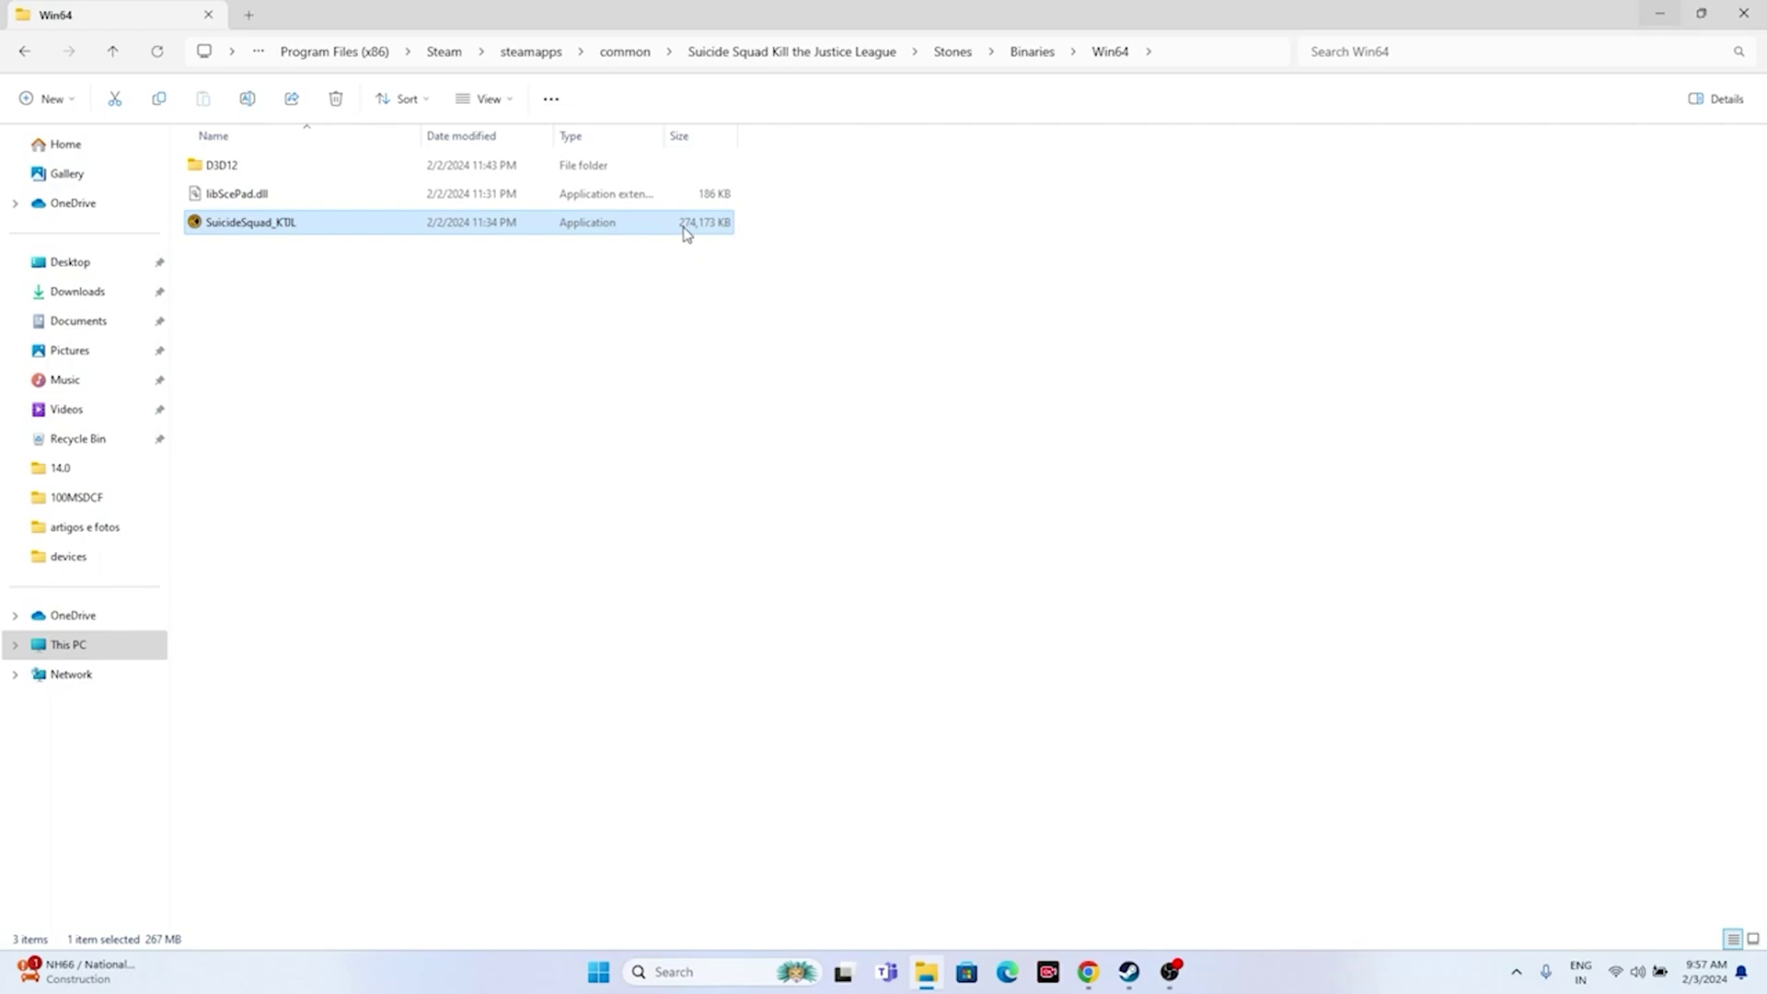
# Step: Set the SuicideSquad_KTJL application to always run as an administrator in its compatibility properties
pyautogui.rightClick(468, 225)
pyautogui.click(513, 565)
pyautogui.click(517, 687)
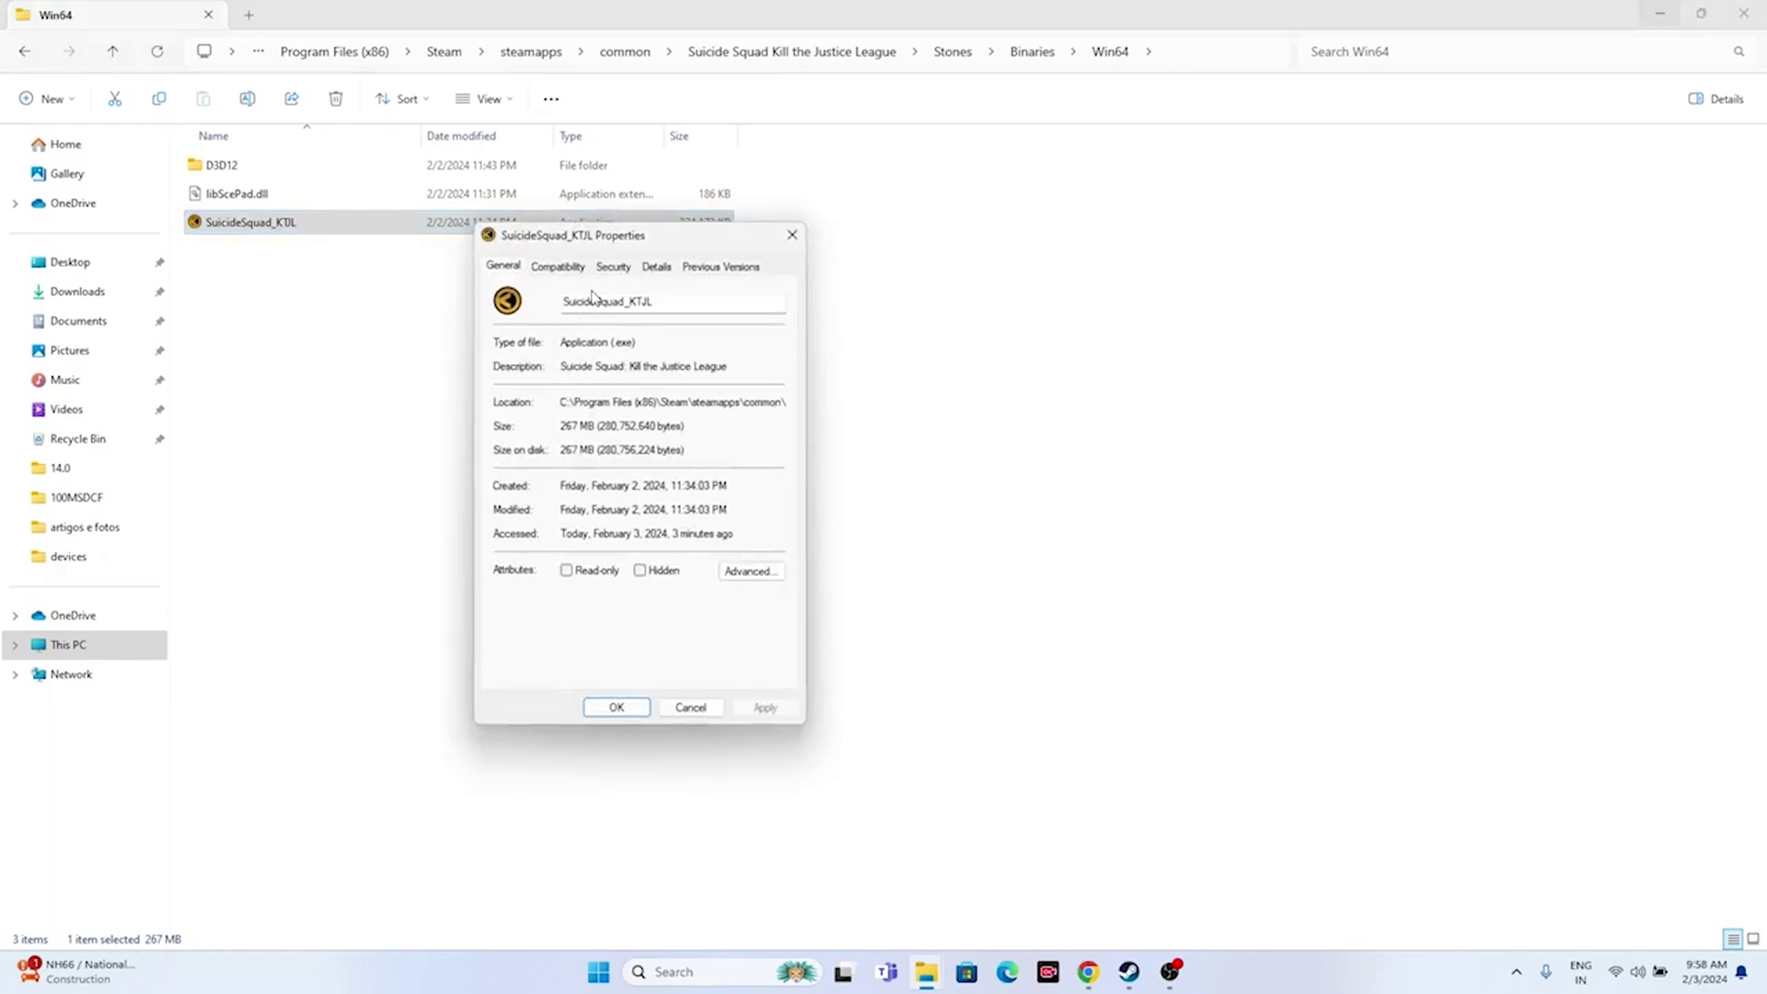
pyautogui.click(558, 266)
pyautogui.click(509, 558)
pyautogui.click(786, 709)
pyautogui.click(621, 709)
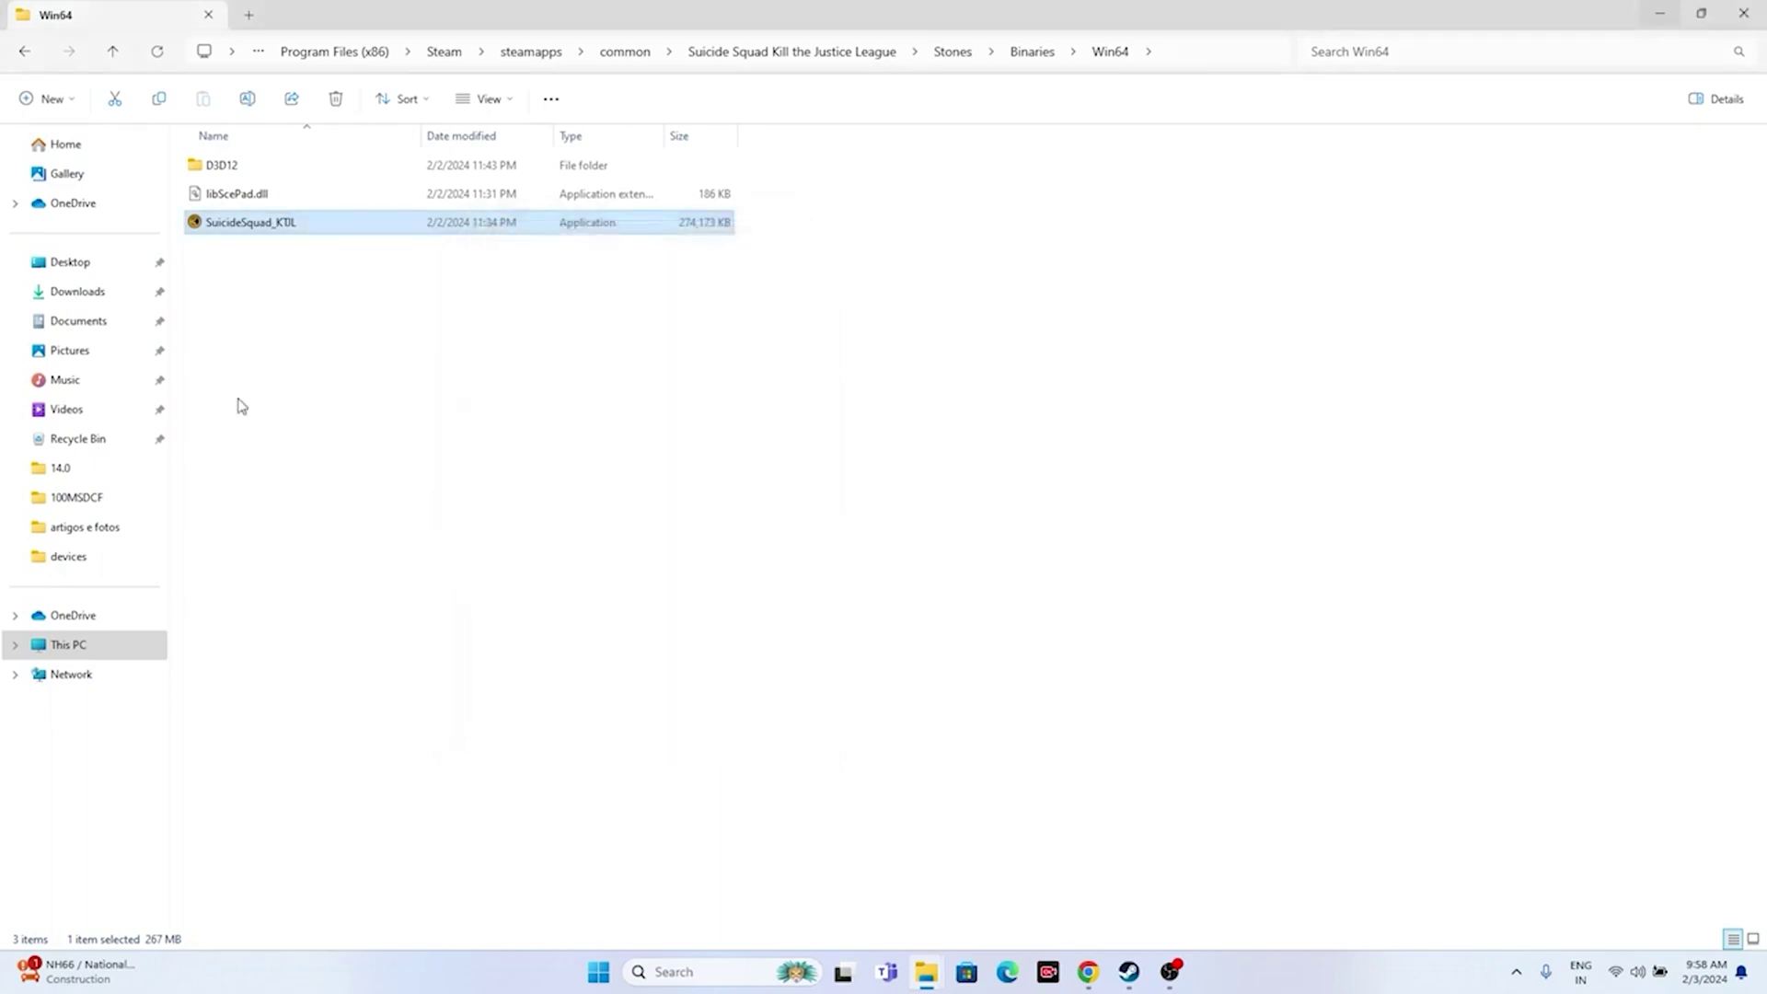
# Step: Turn on compatibility mode for SuicideSquad_KTJL, set it to Windows 8, and apply the change
pyautogui.rightClick(324, 238)
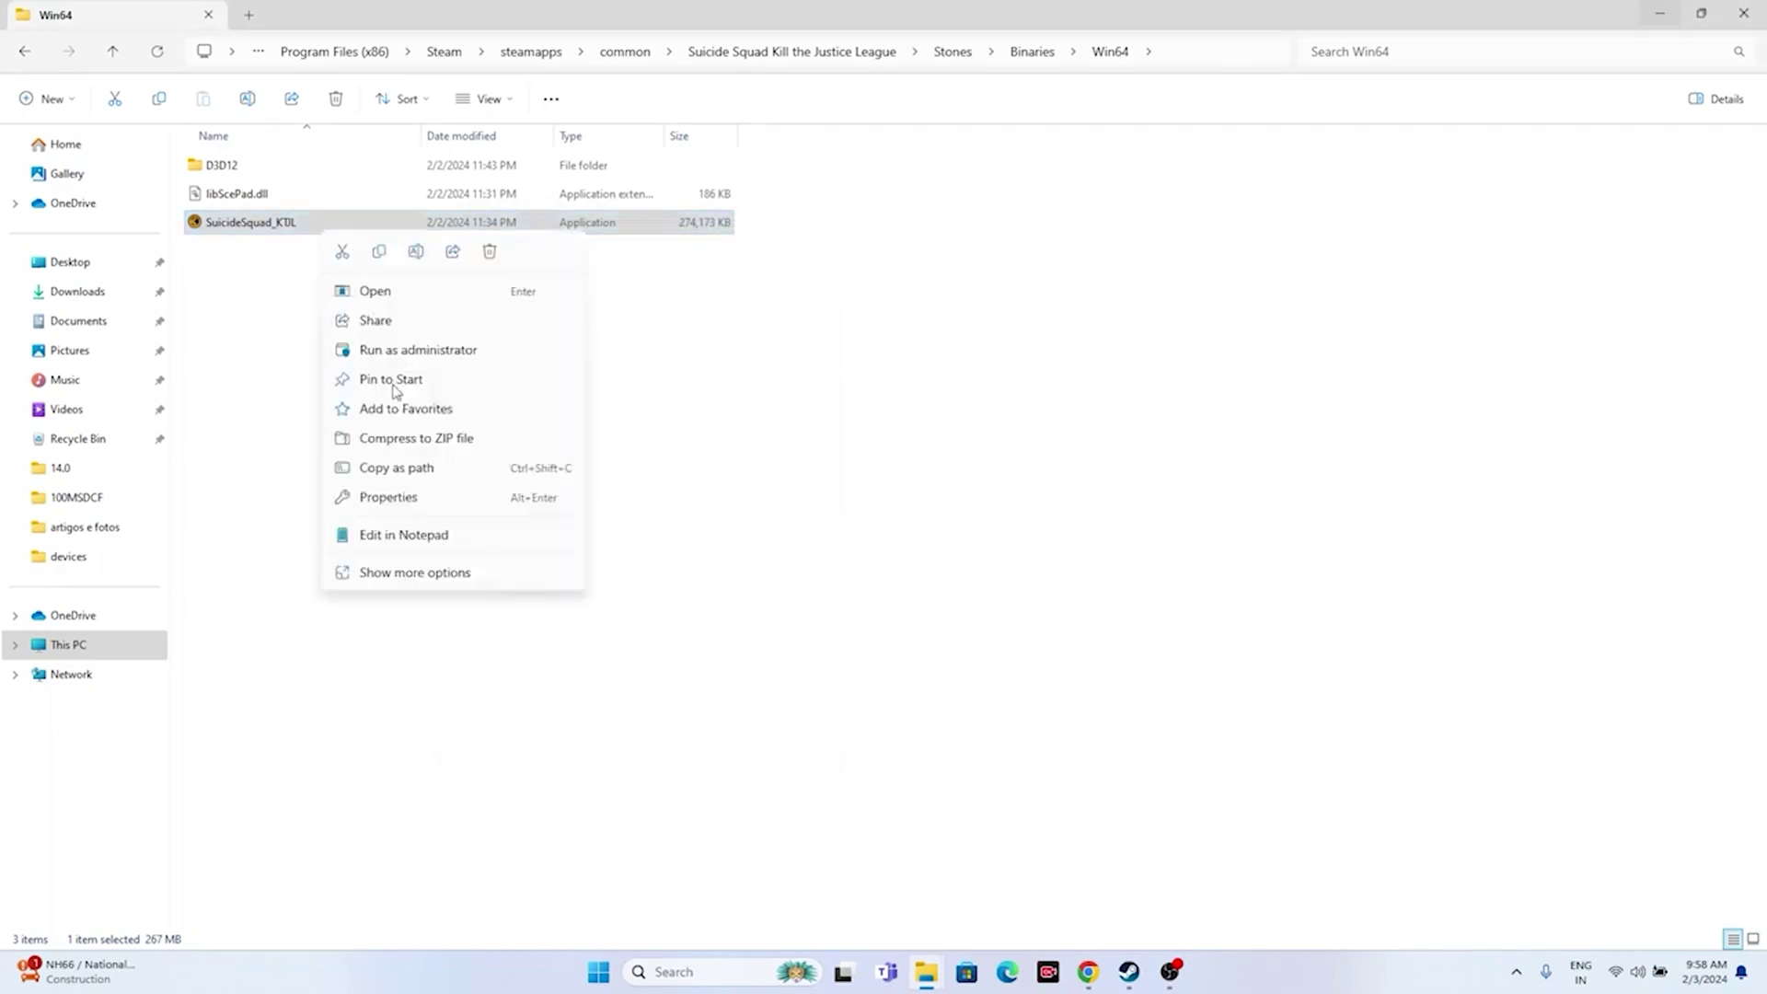
pyautogui.click(426, 576)
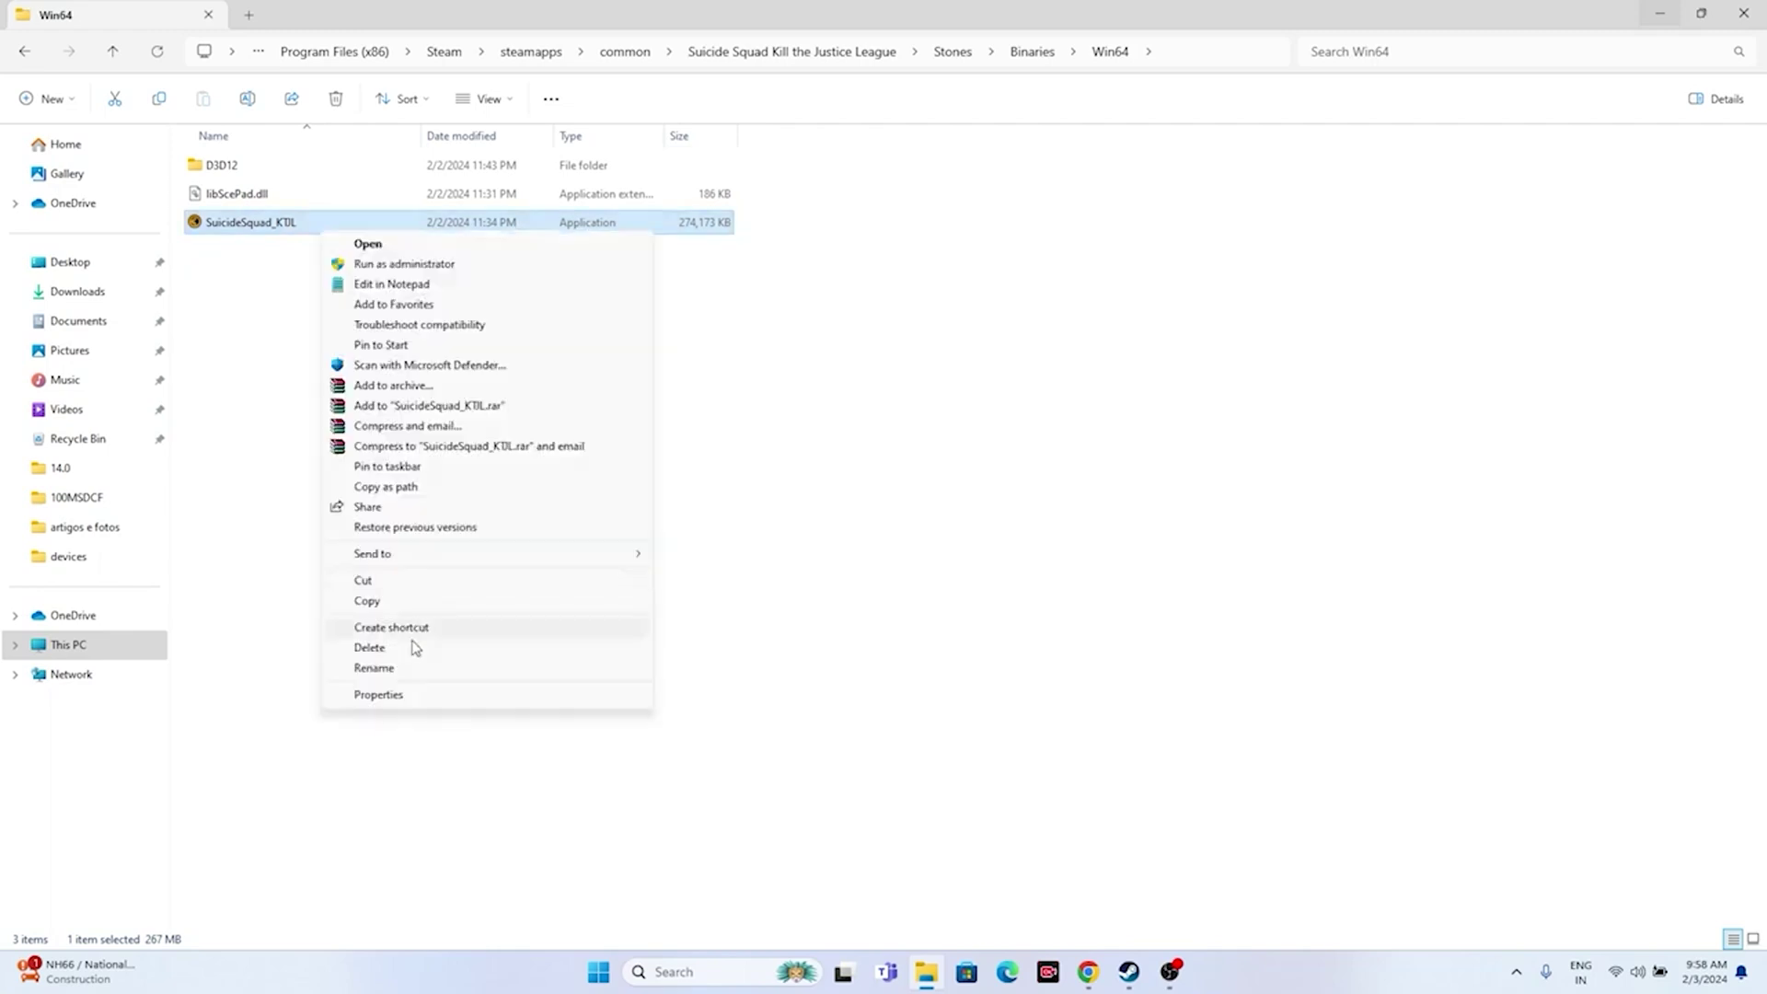
pyautogui.click(405, 696)
pyautogui.click(412, 274)
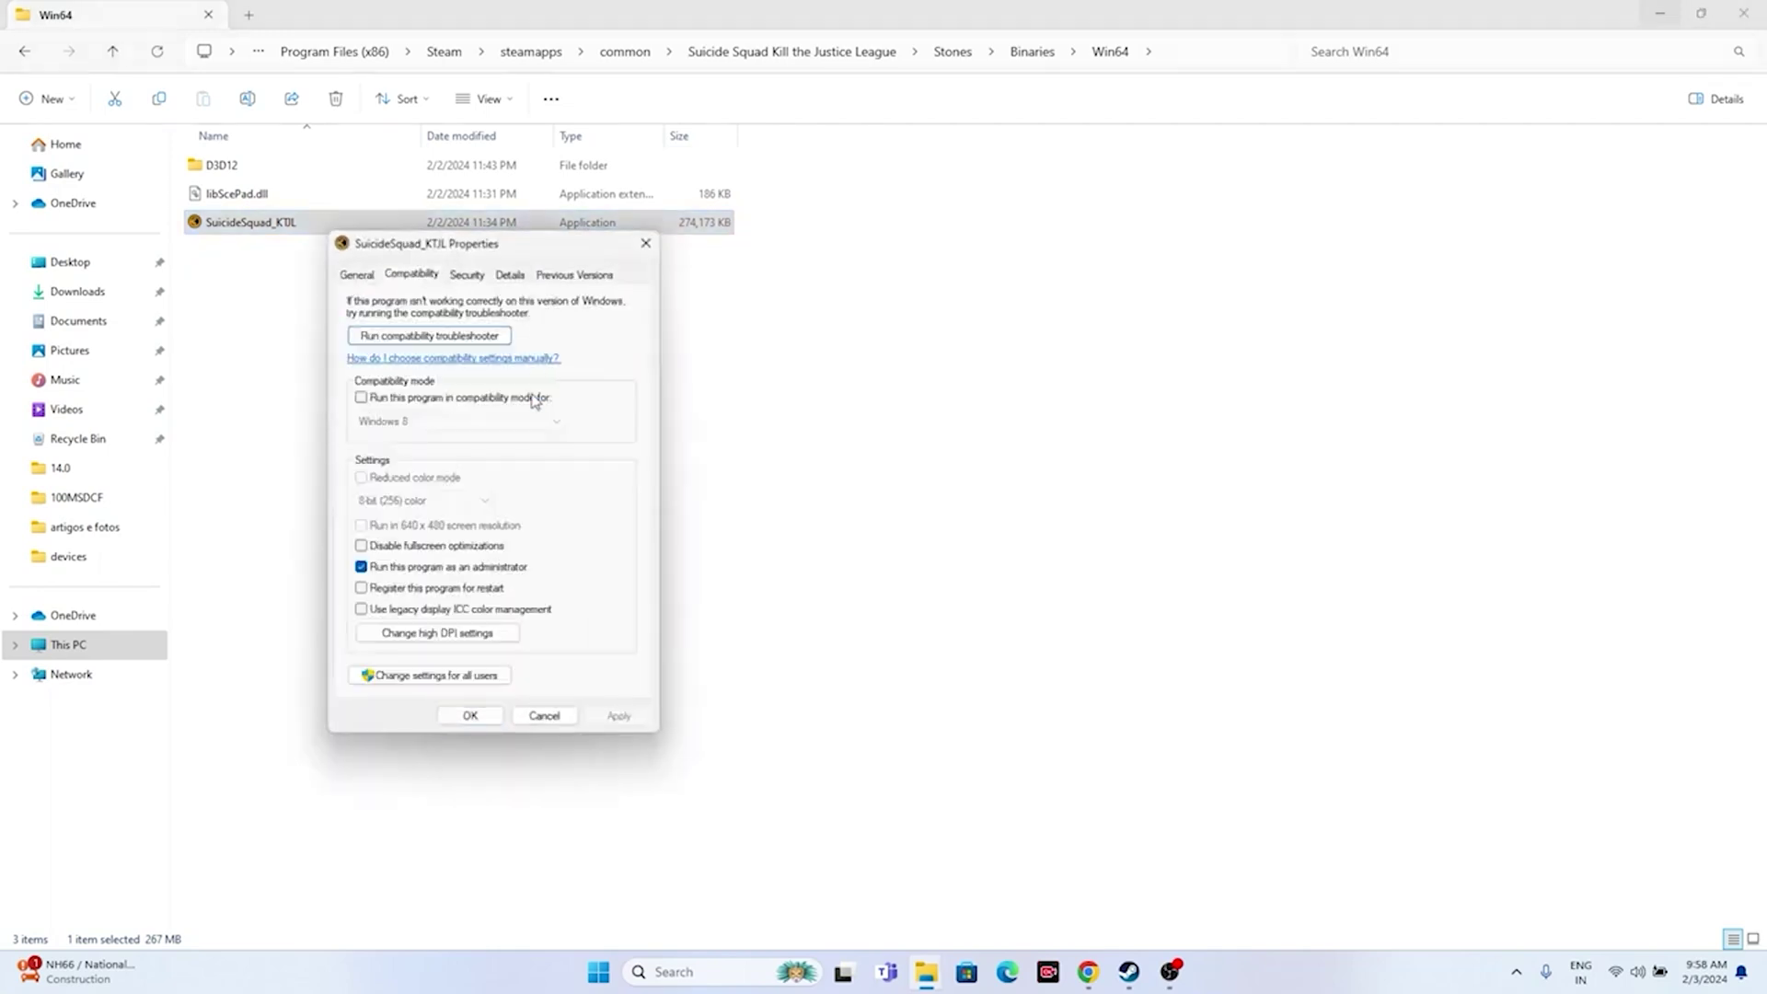
pyautogui.click(362, 398)
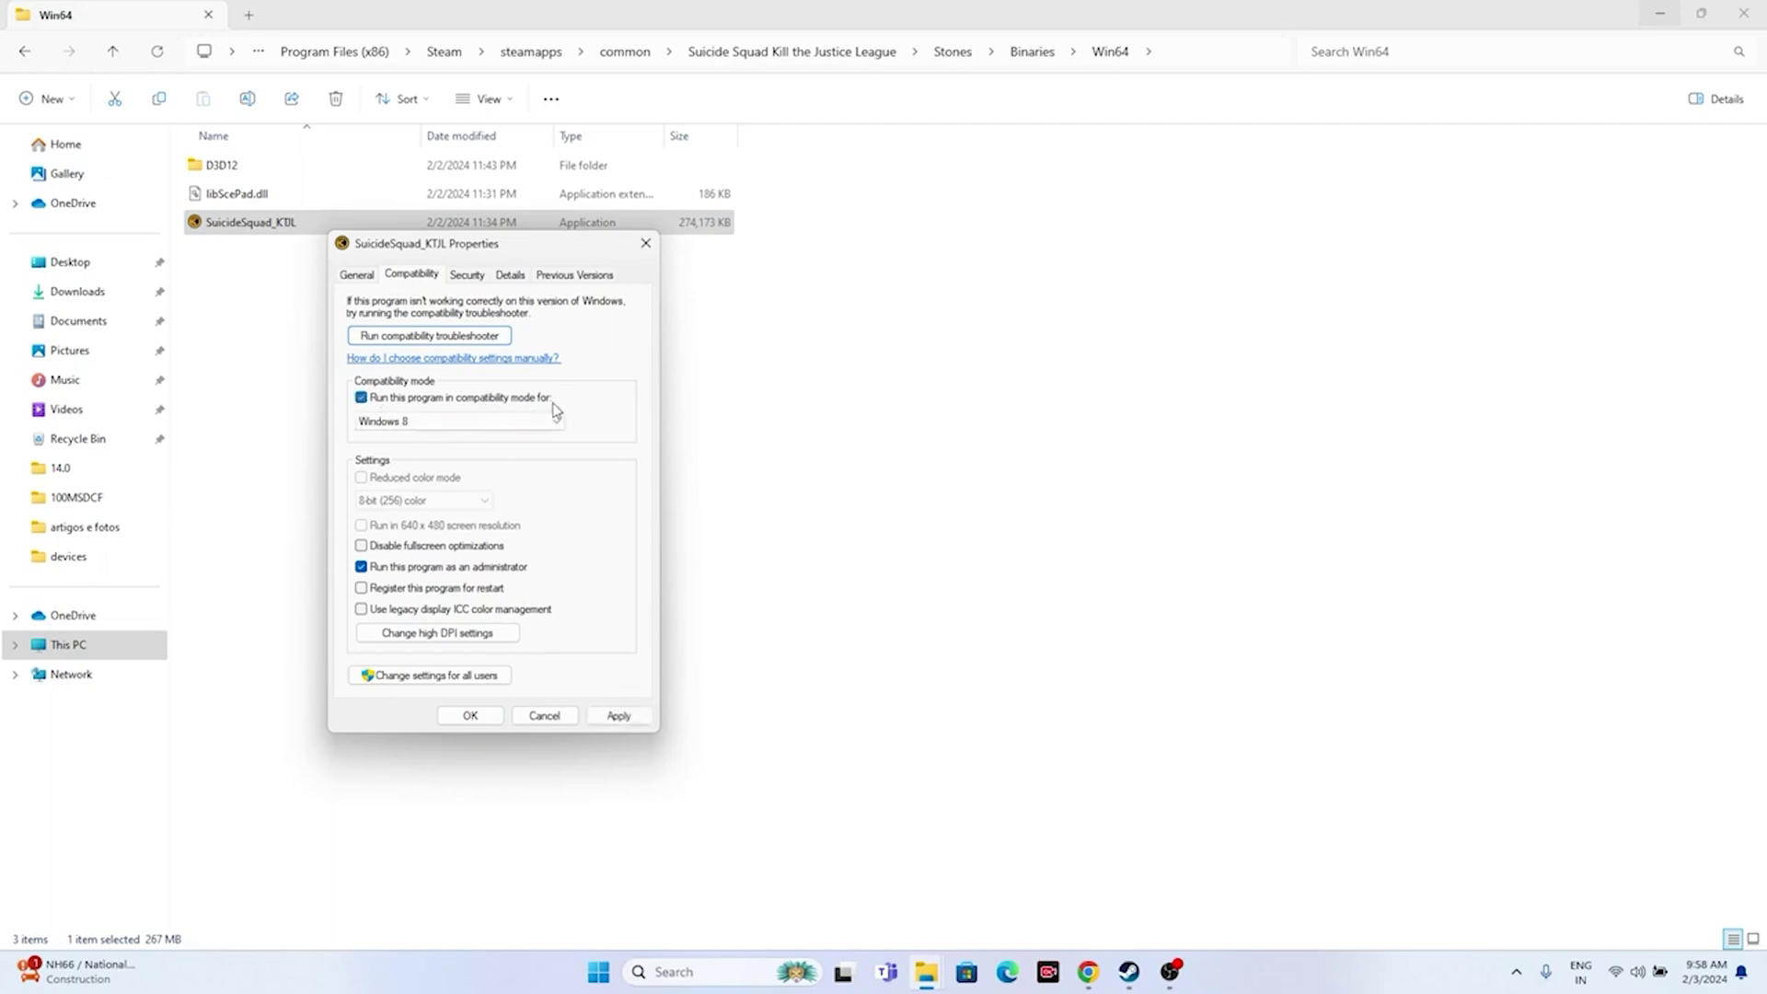
pyautogui.click(478, 423)
pyautogui.click(428, 477)
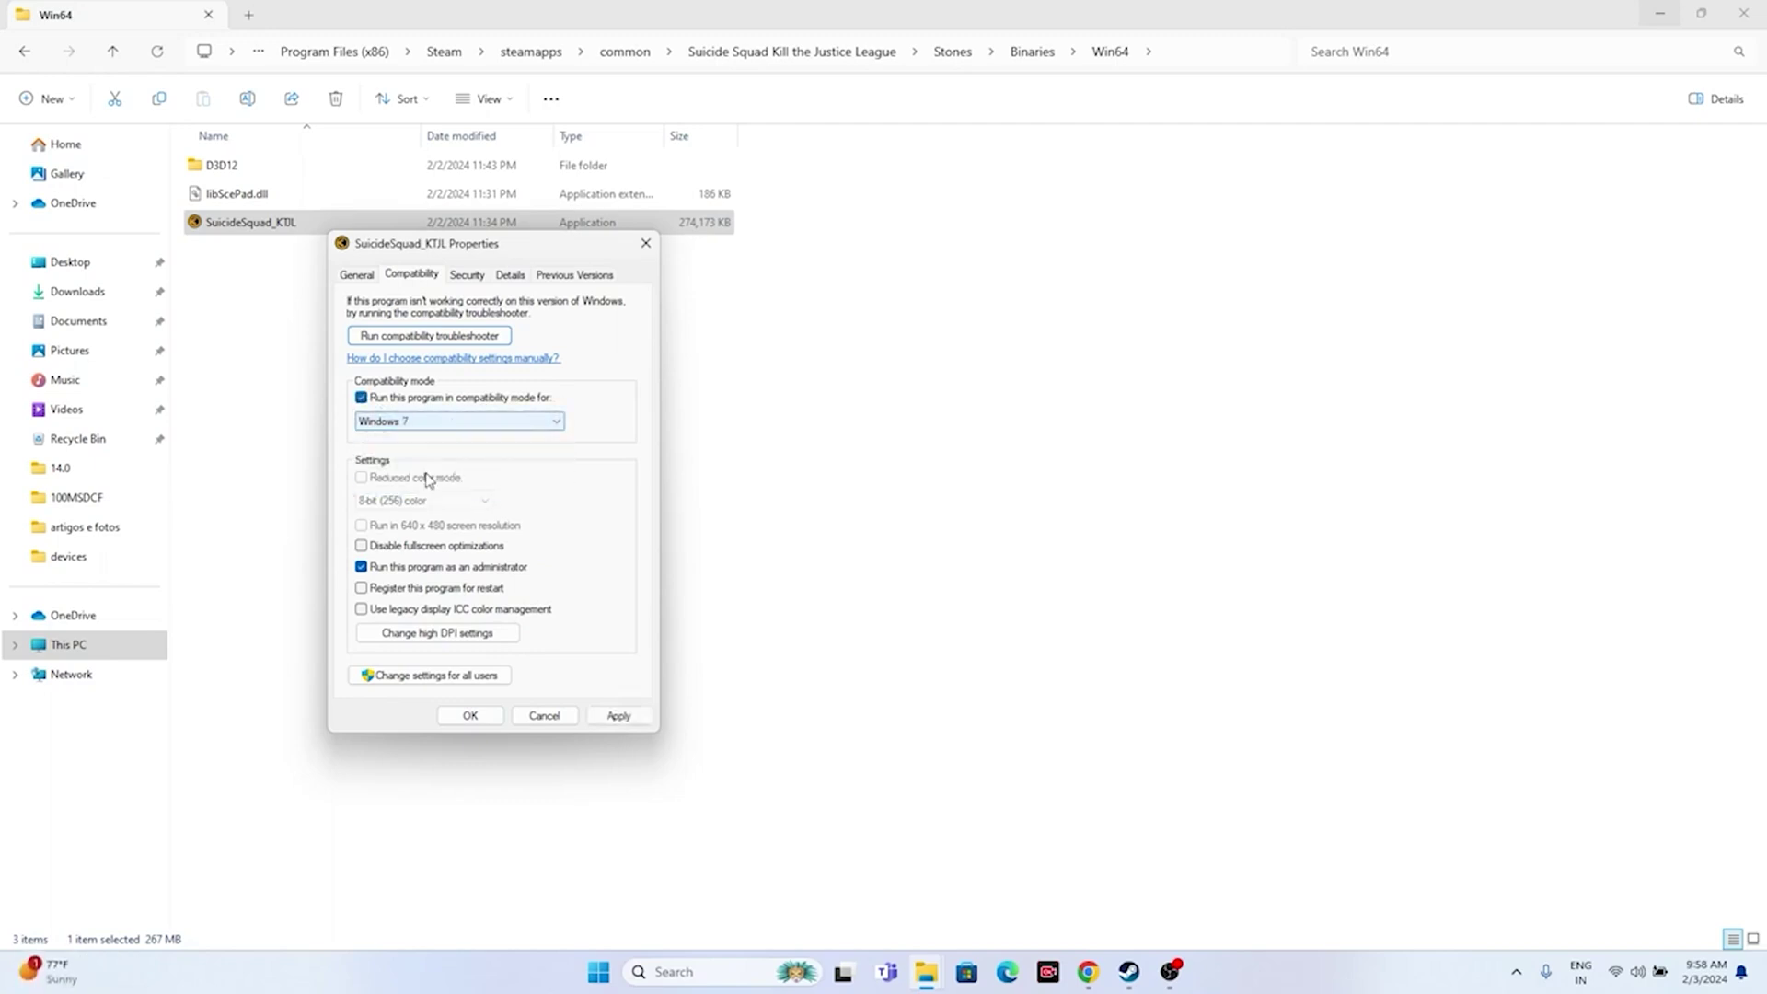
pyautogui.click(429, 423)
pyautogui.click(422, 484)
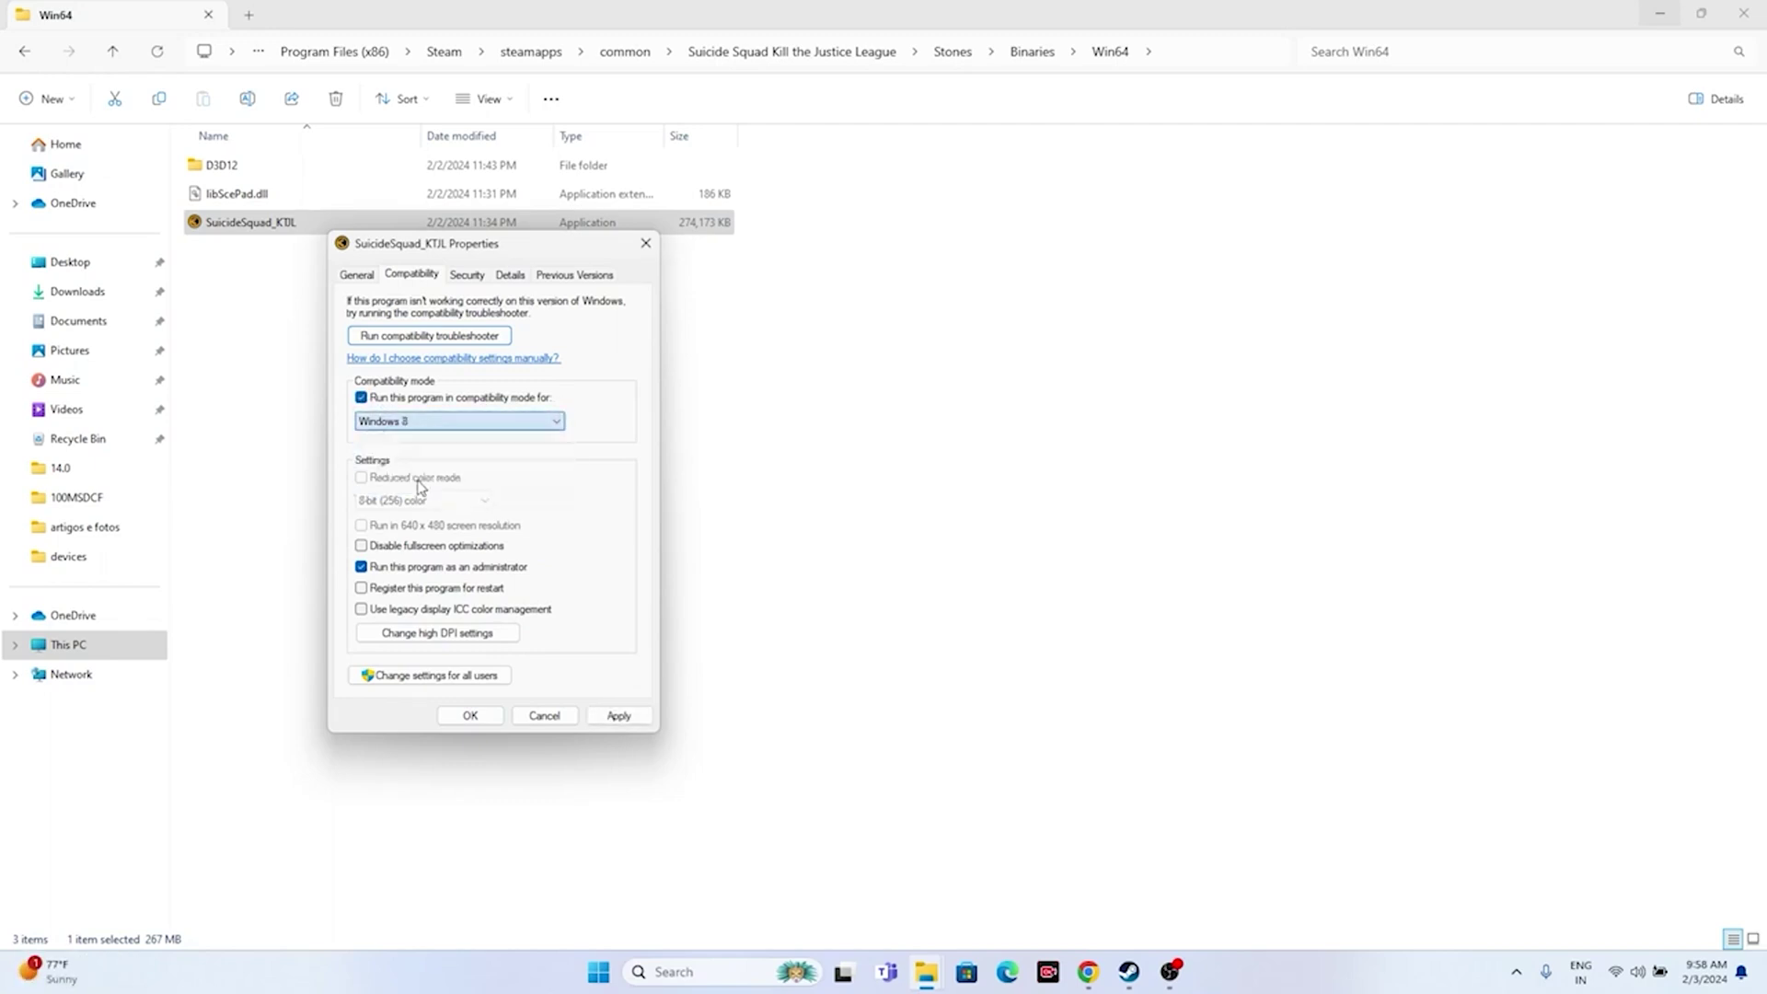
pyautogui.click(603, 717)
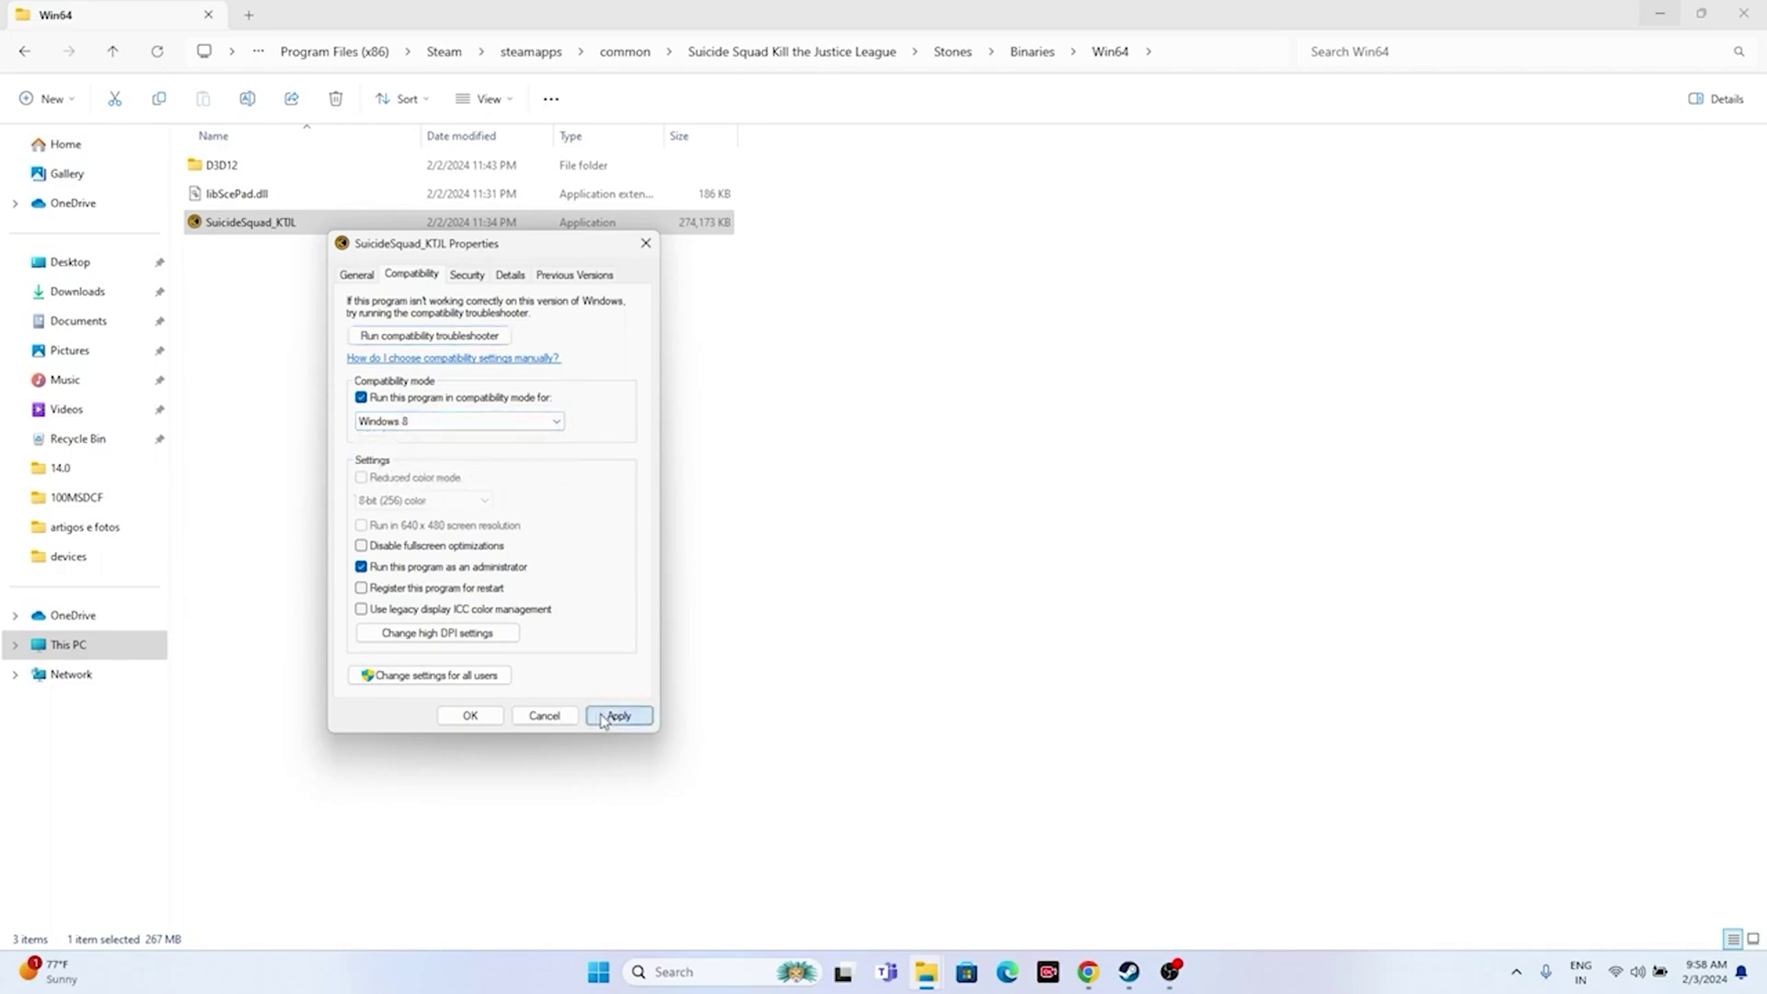
pyautogui.click(467, 716)
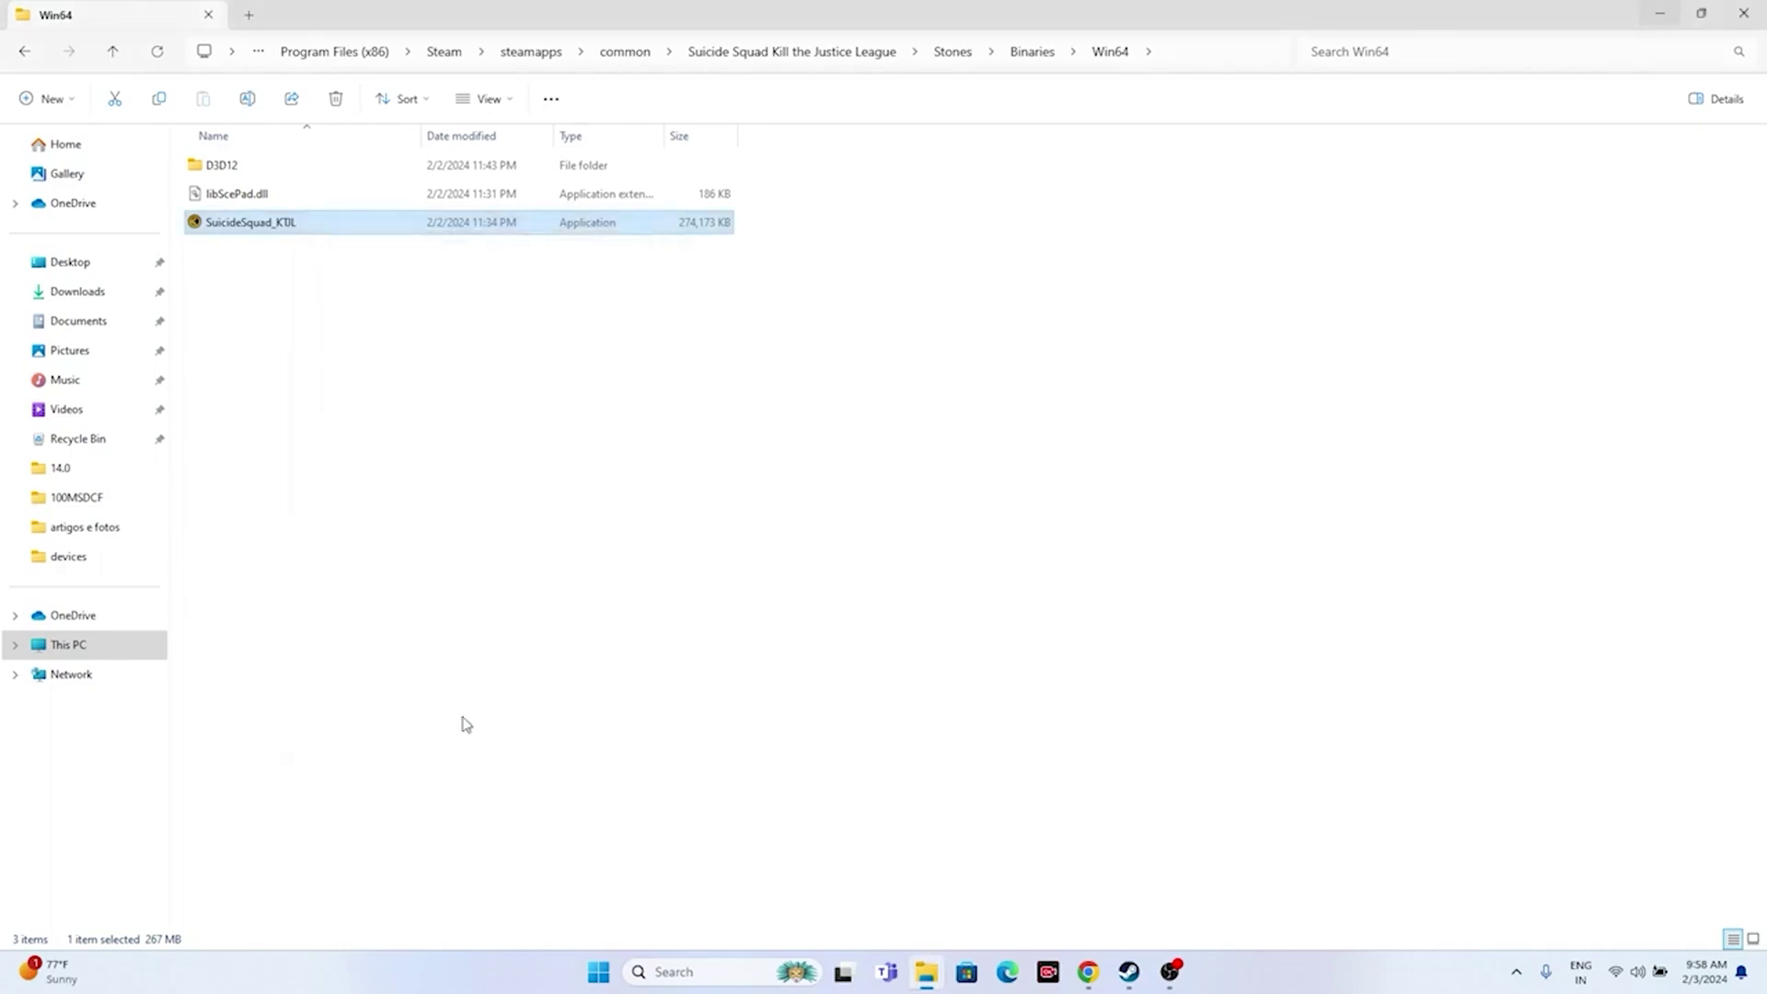
# Step: Close the game folder, get the browser out of the way, and switch back to the Steam library
pyautogui.click(1743, 12)
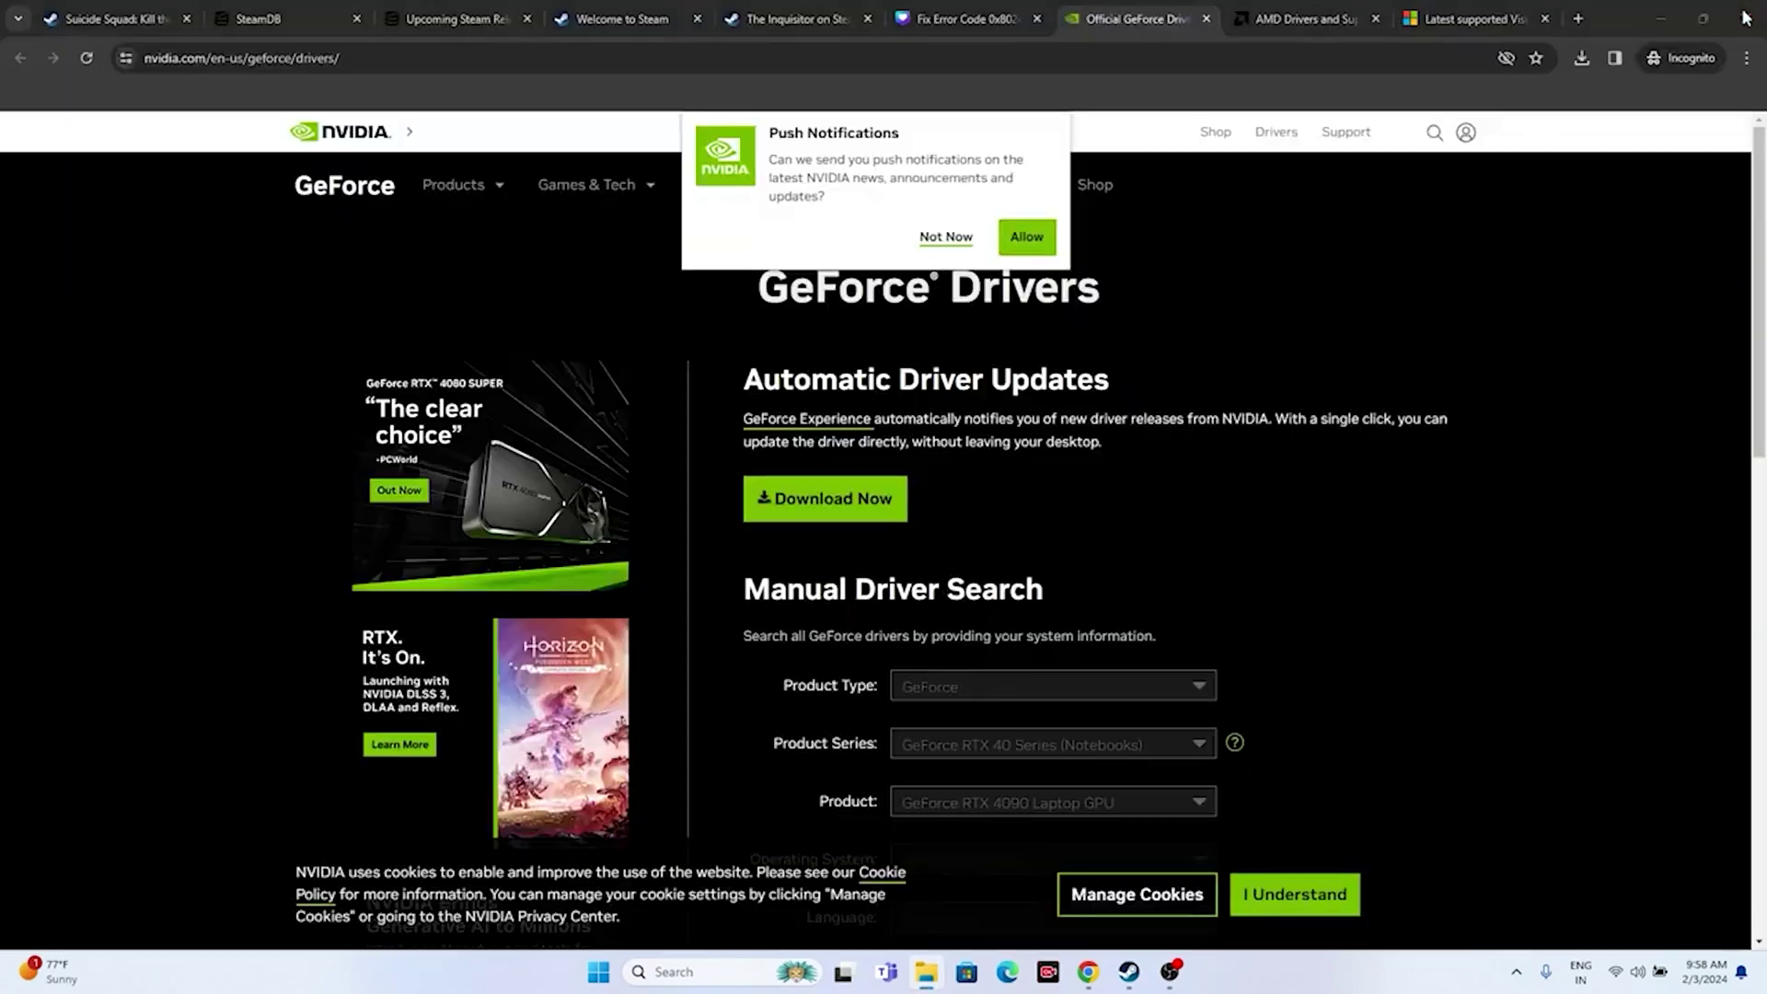
pyautogui.click(1662, 25)
pyautogui.click(1128, 972)
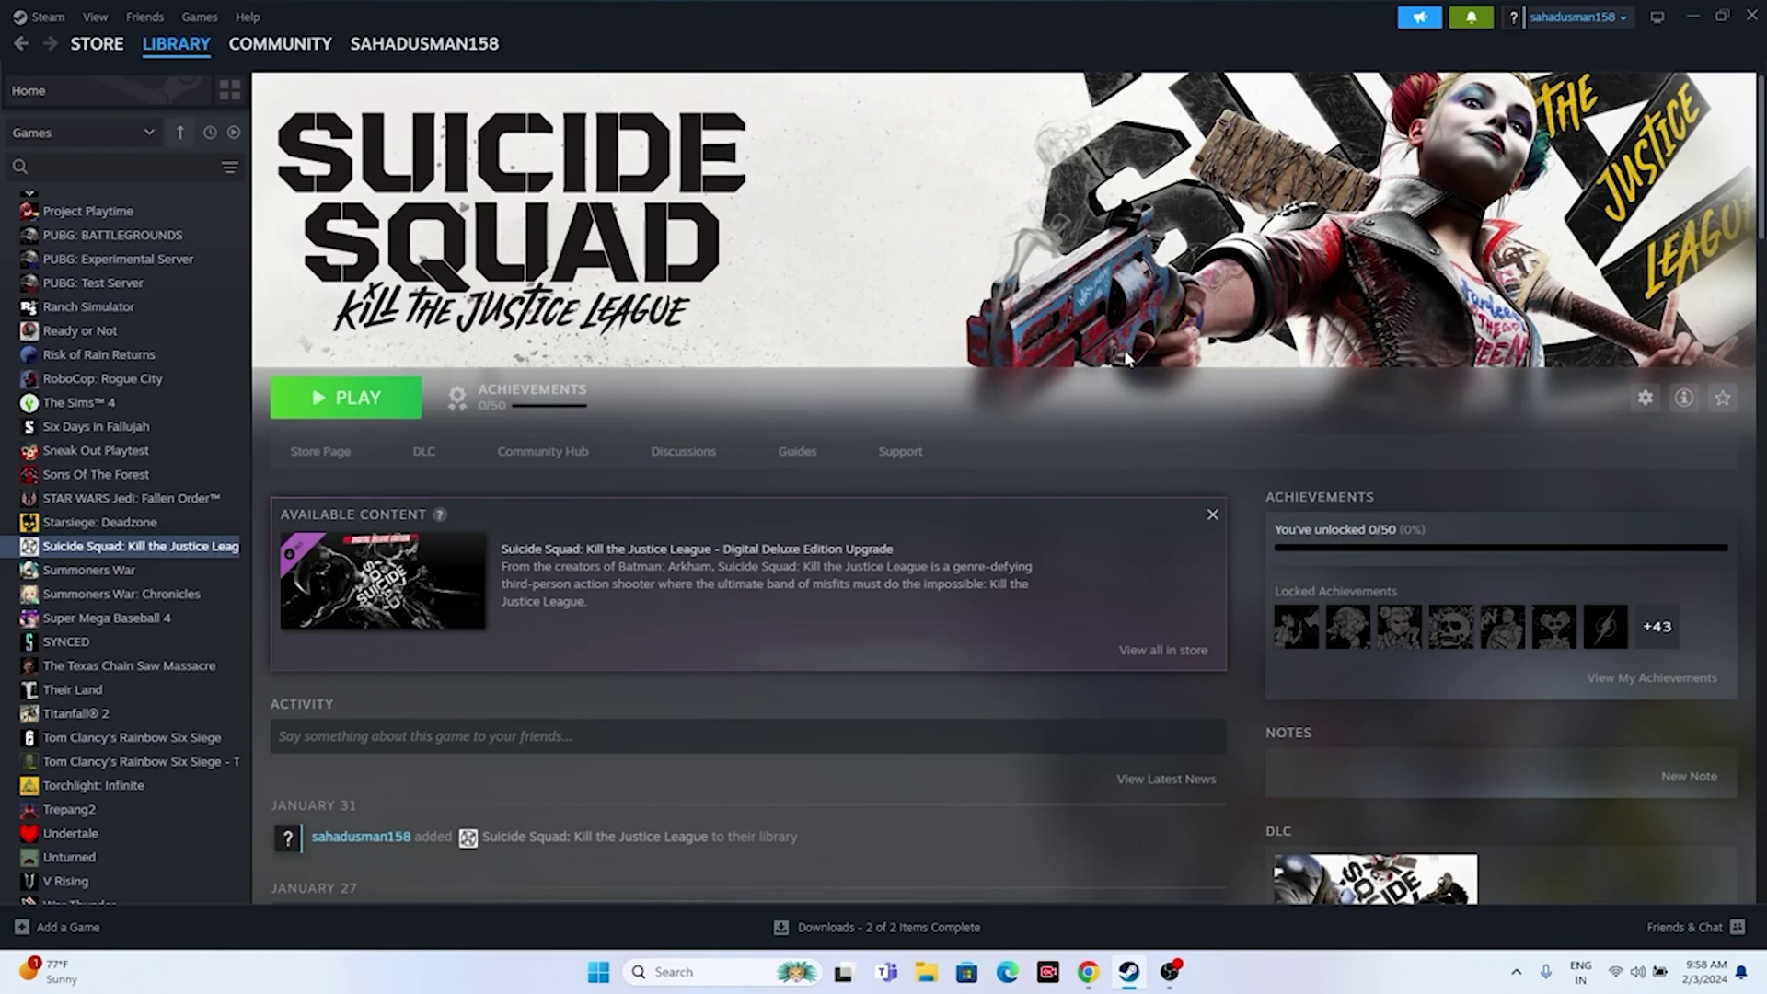
# Step: Switch to Windows Settings and review the automatic time zone and time options under Date & time
pyautogui.click(1684, 15)
pyautogui.click(699, 972)
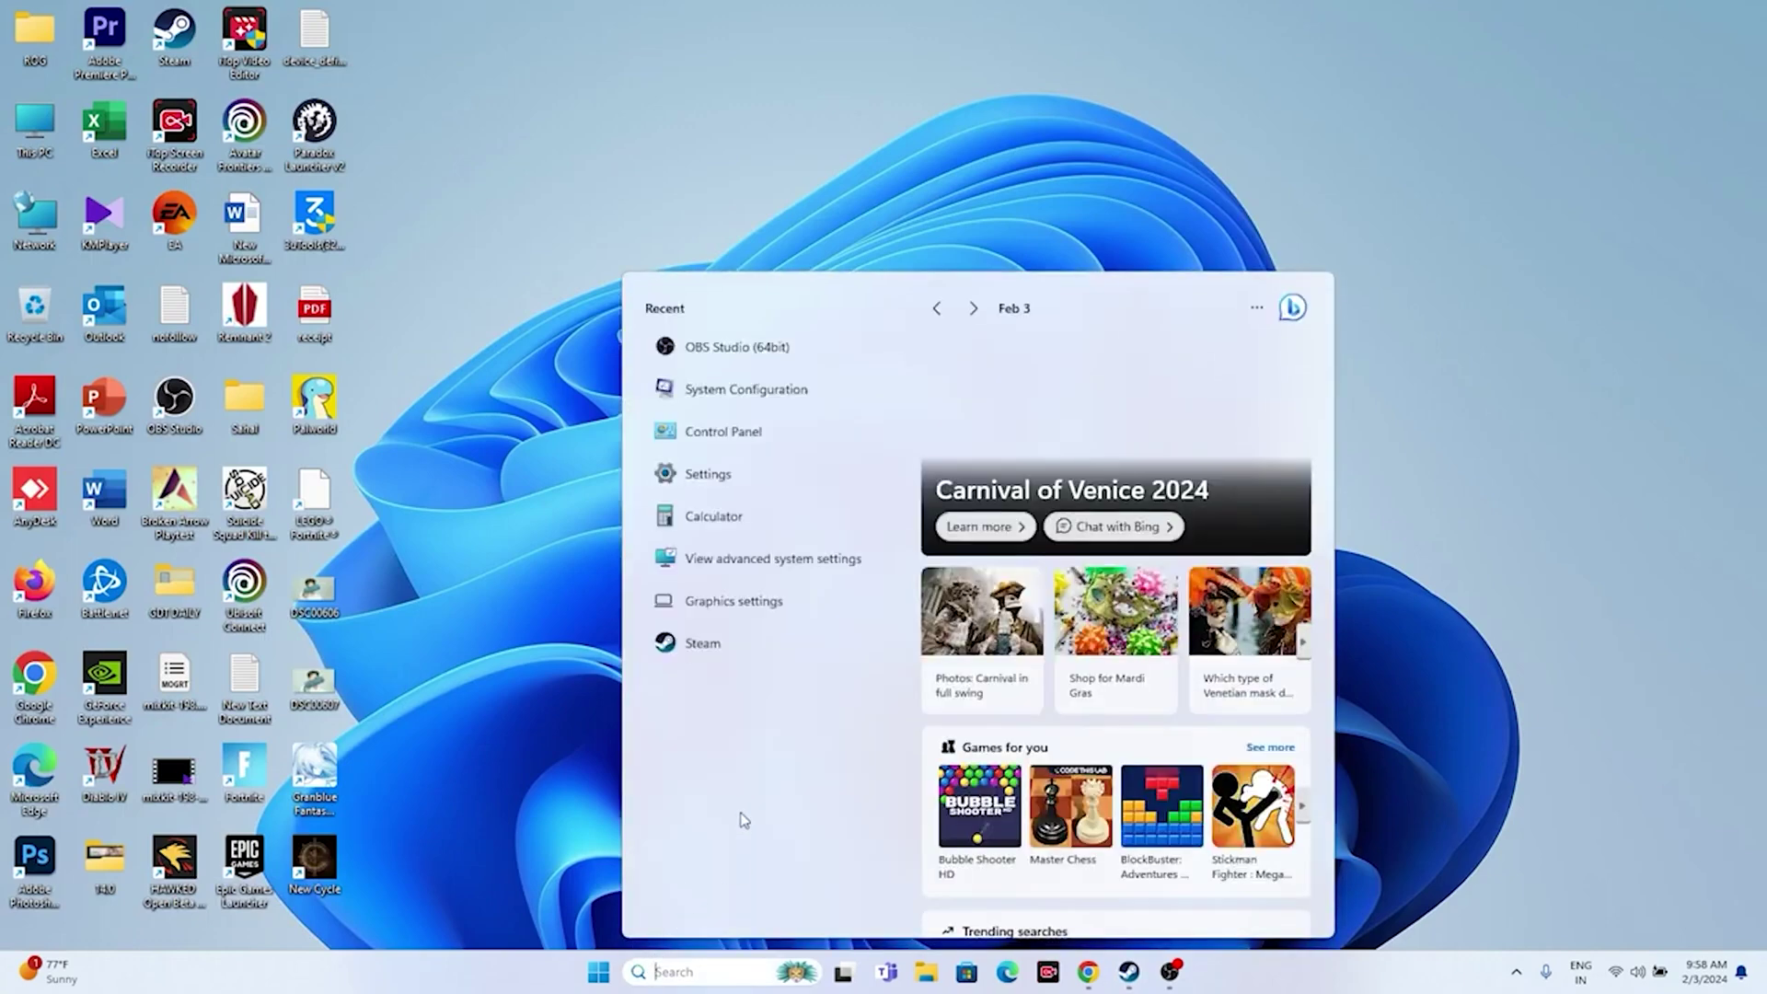
pyautogui.click(715, 473)
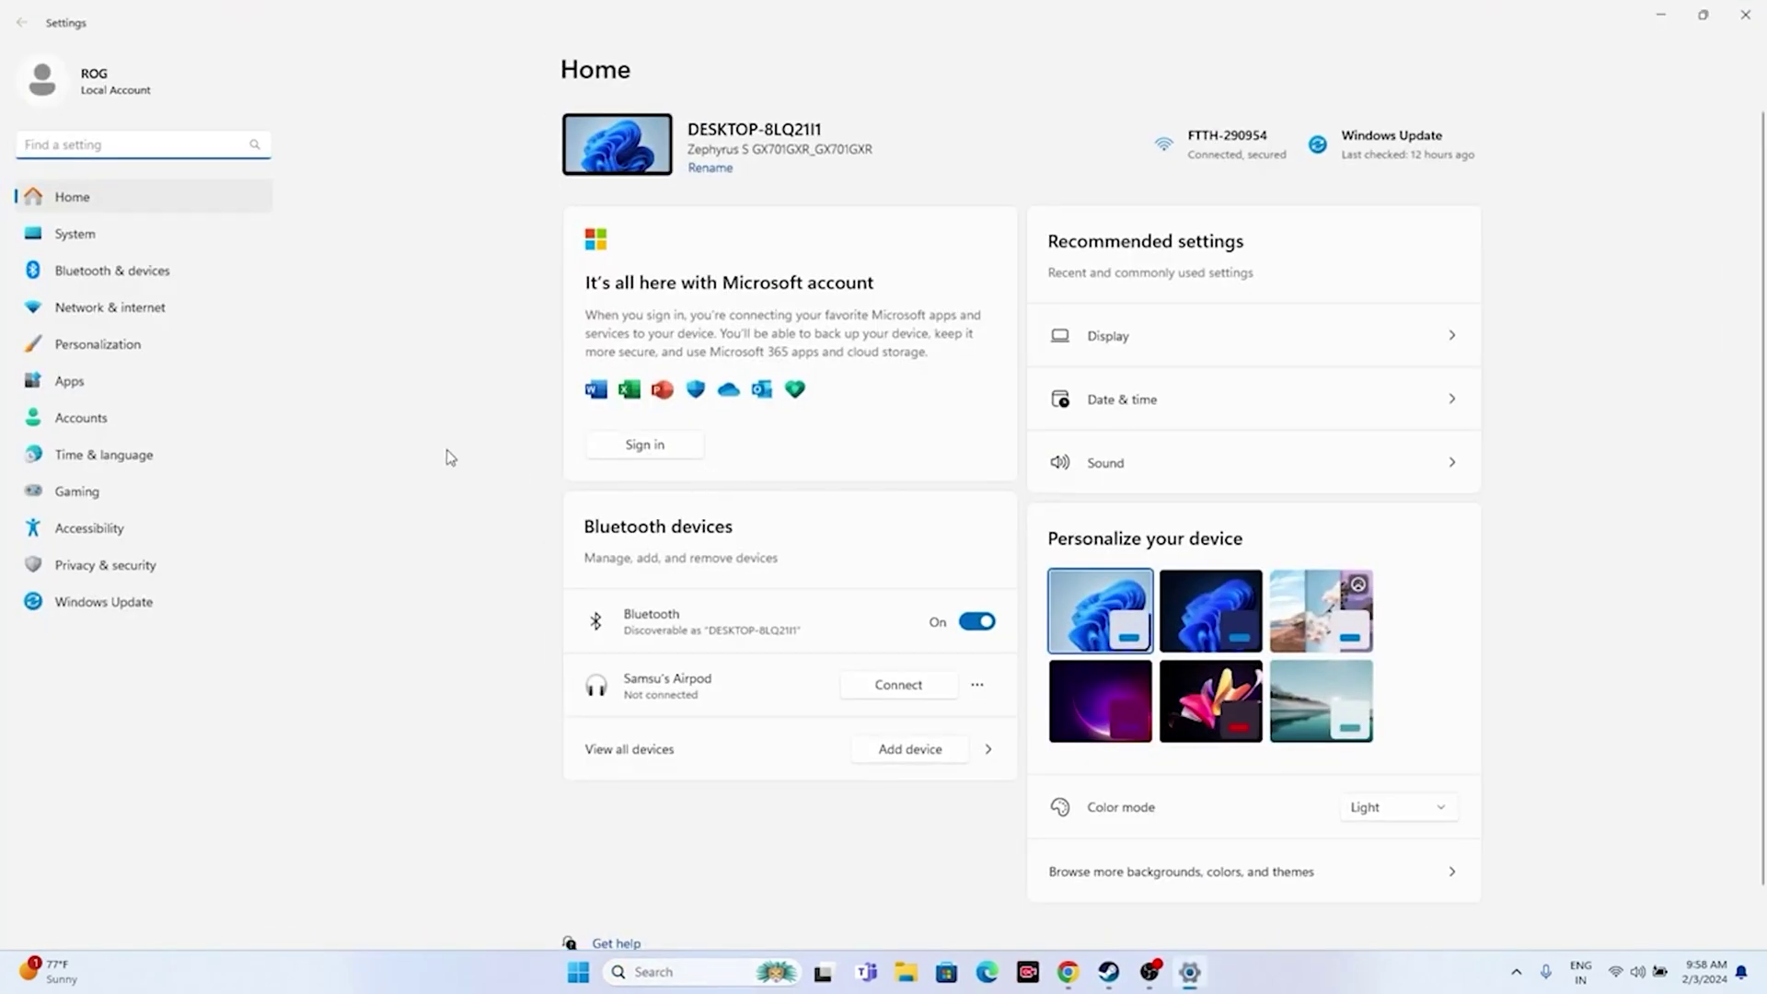
pyautogui.click(125, 463)
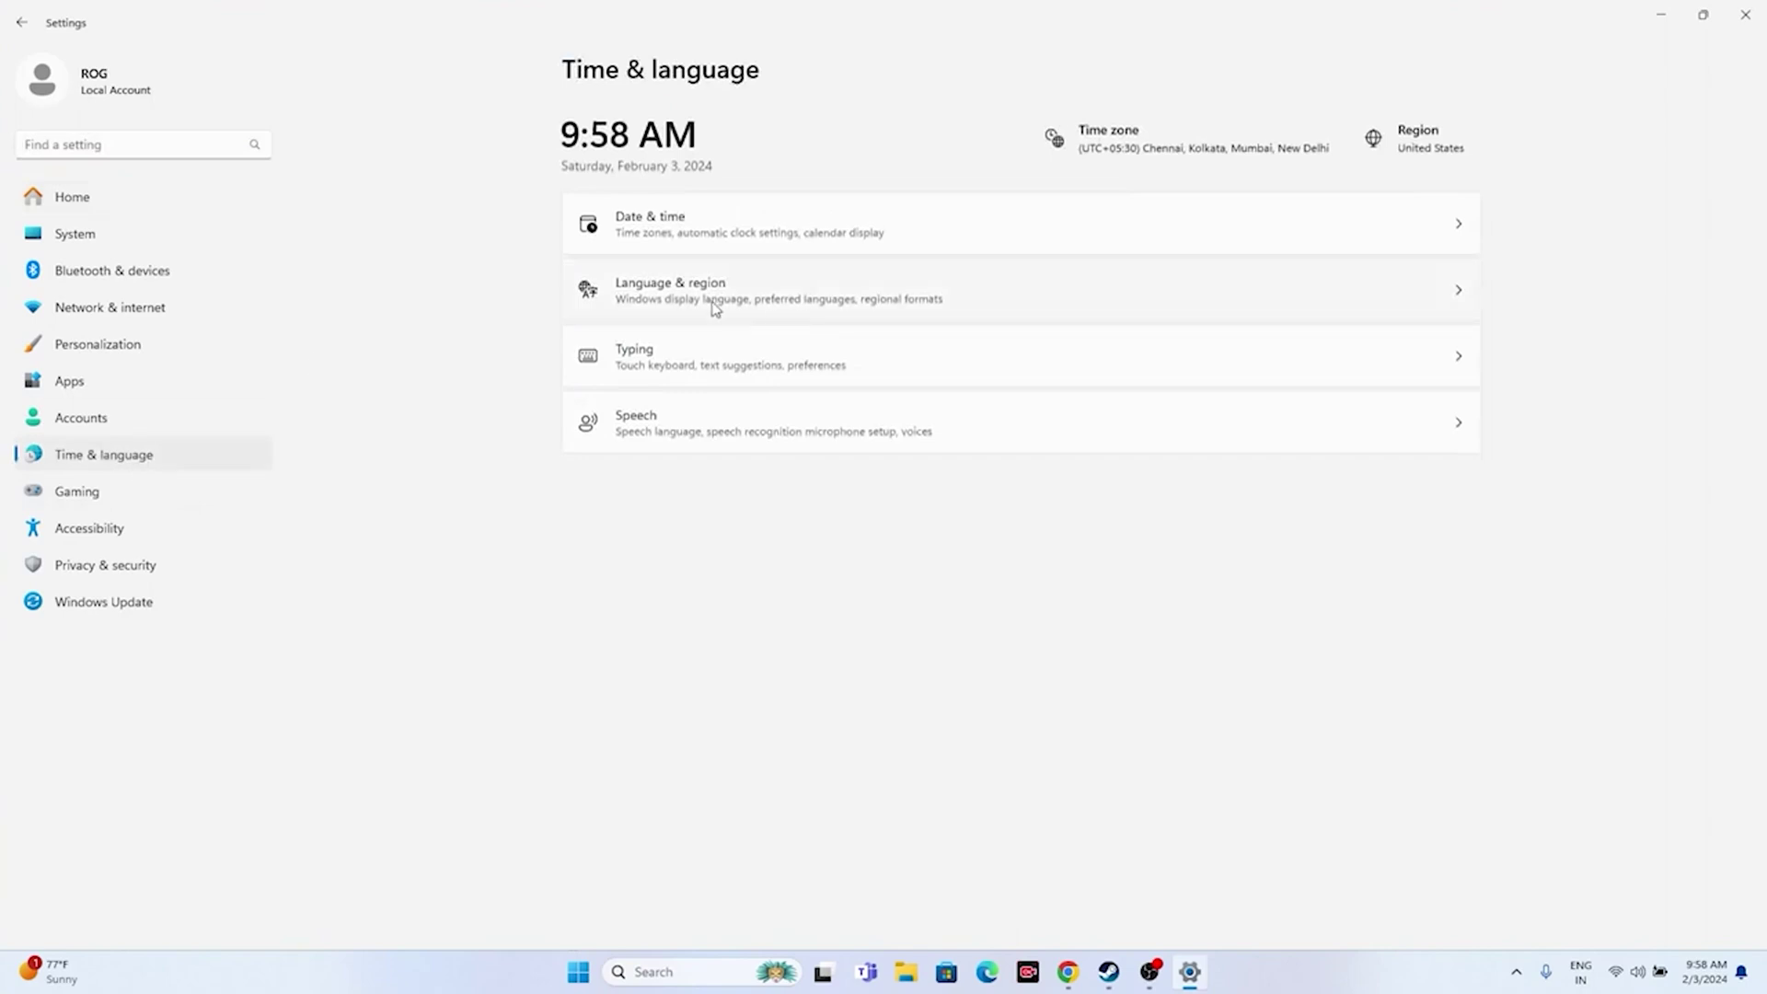
pyautogui.click(730, 228)
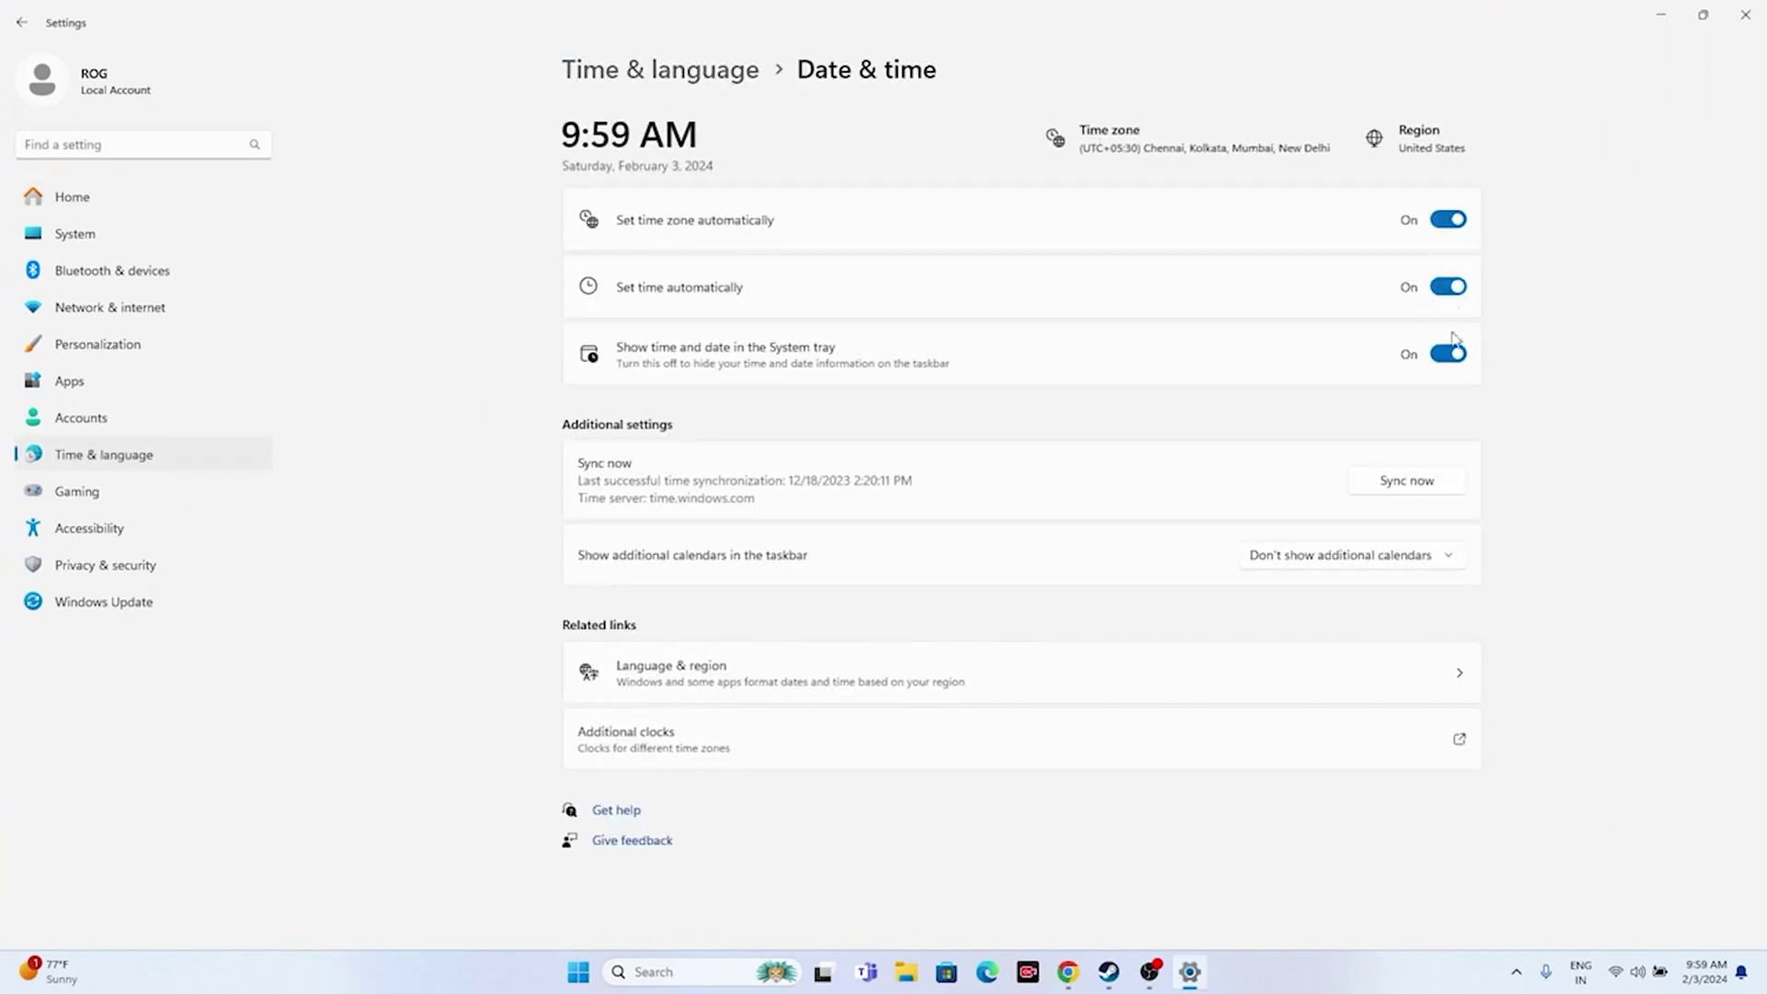
# Step: Review the country or region choices under Language & region and close Settings
pyautogui.click(30, 15)
pyautogui.click(770, 300)
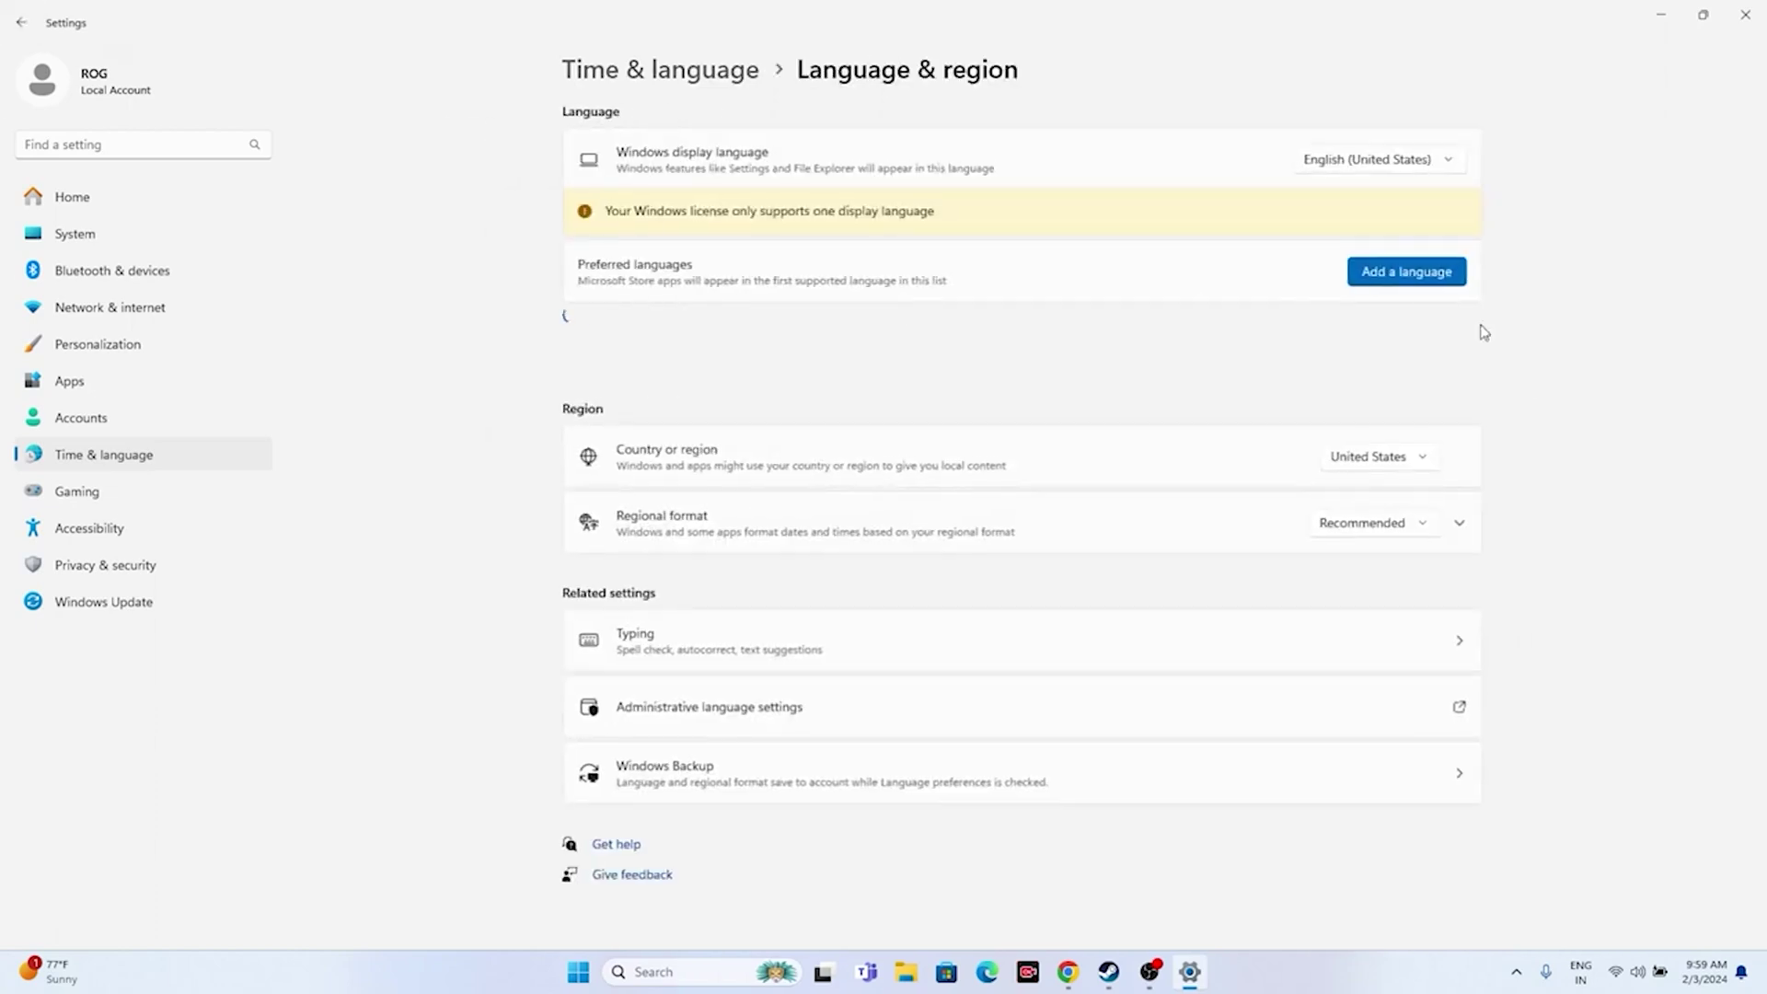
pyautogui.click(1409, 455)
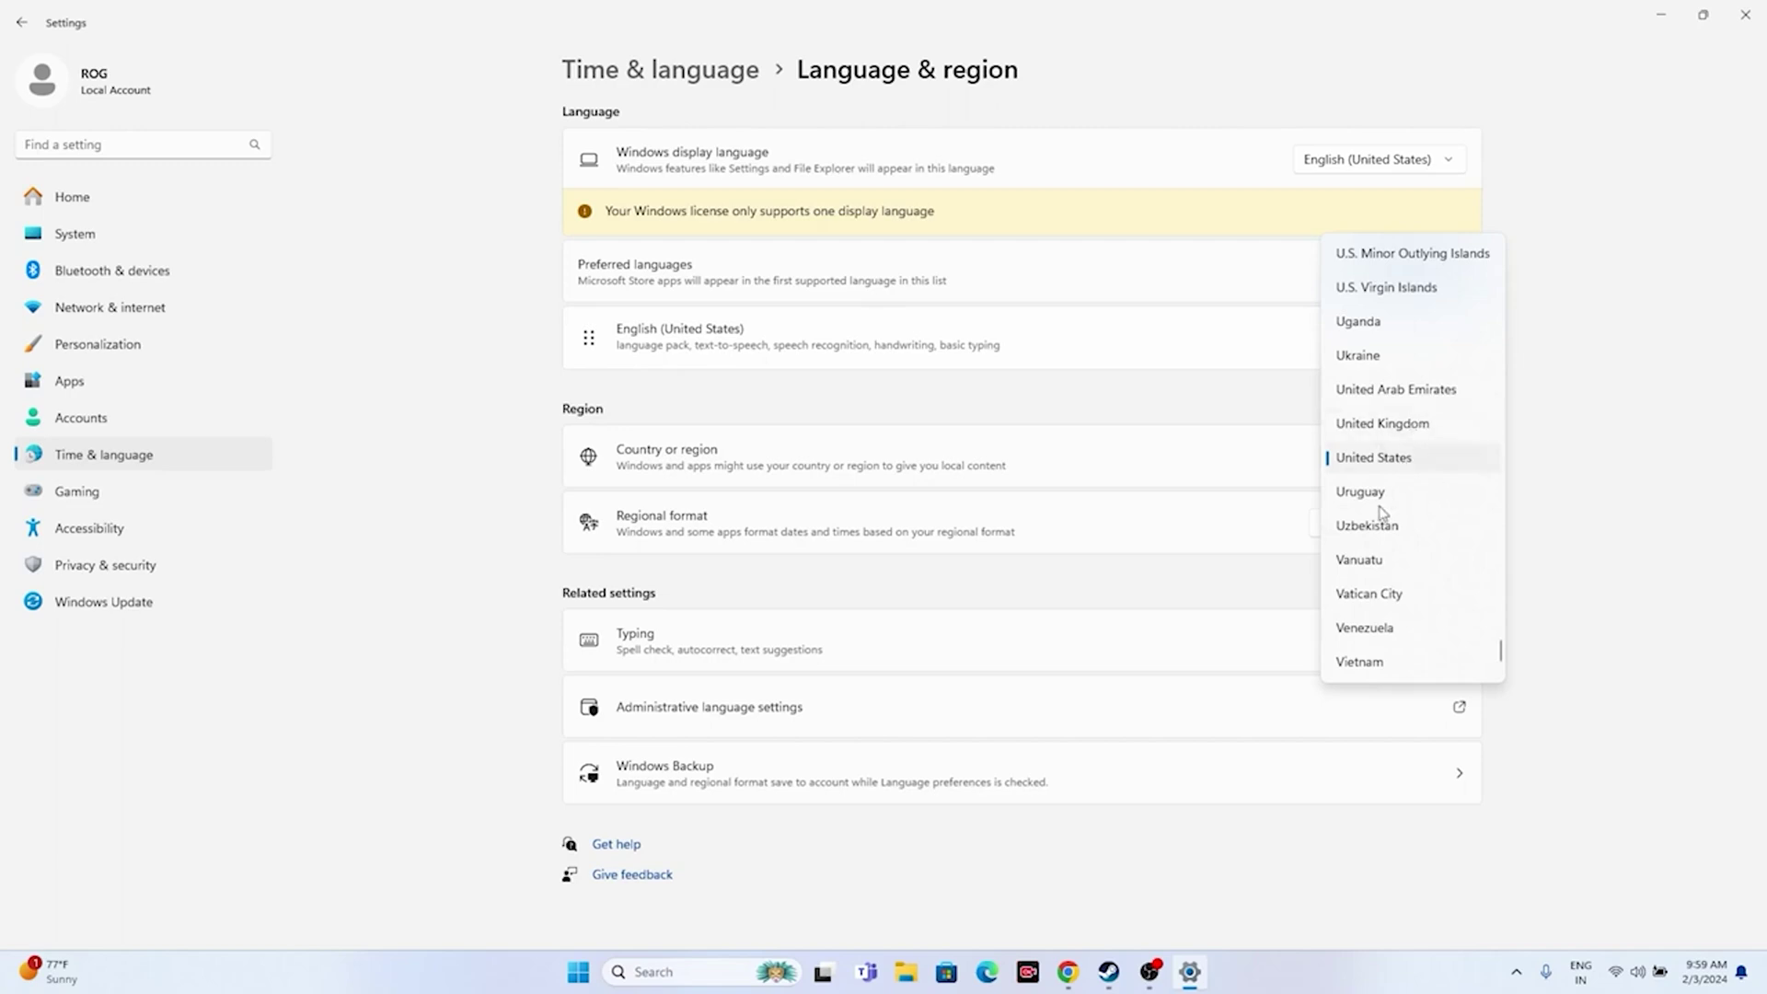
pyautogui.click(1534, 451)
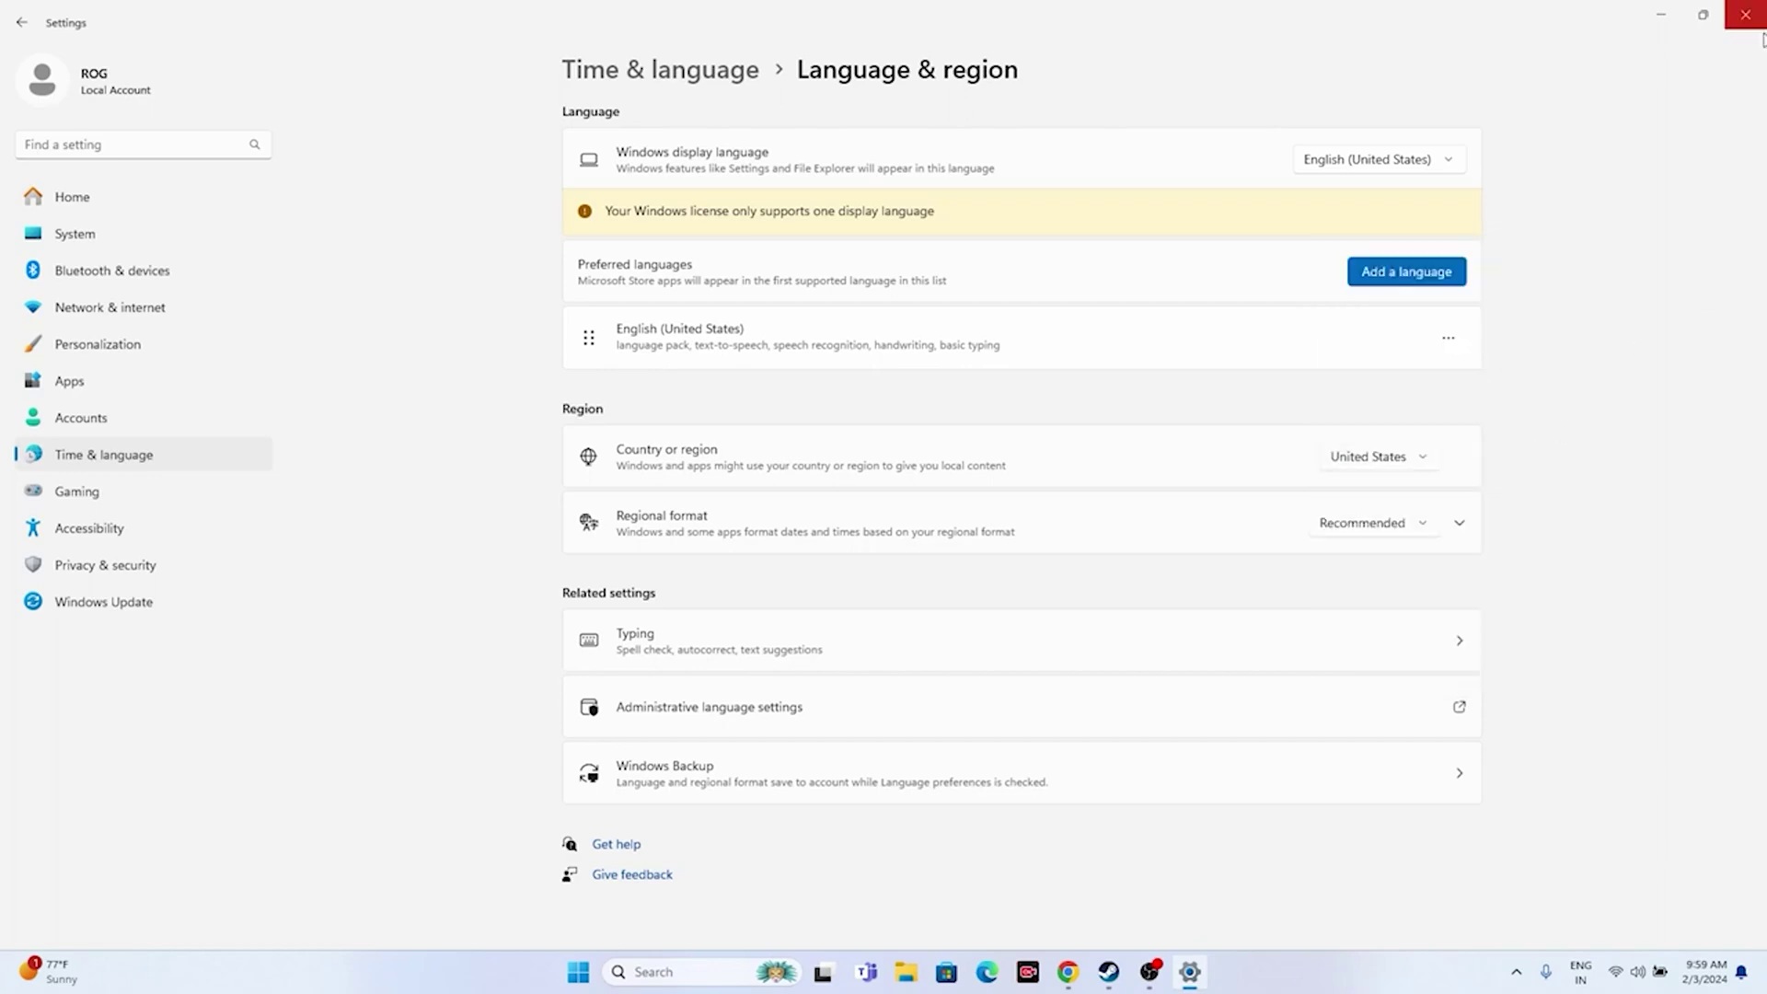
pyautogui.click(1746, 15)
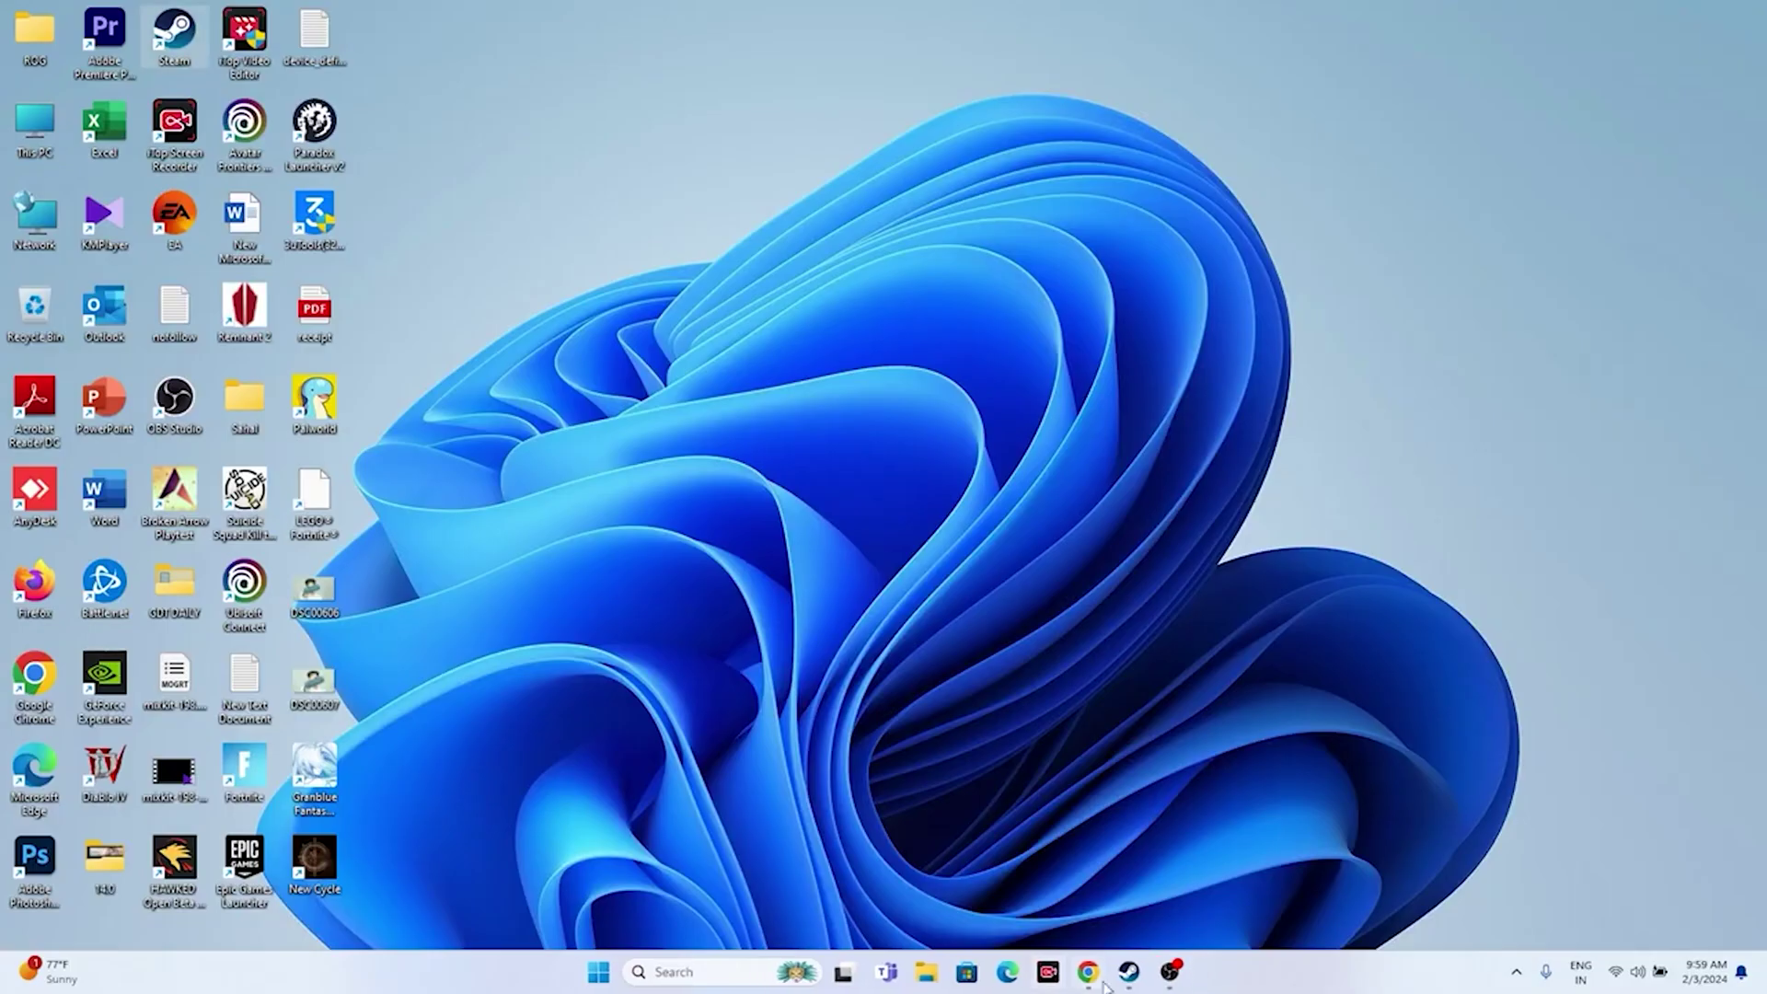
# Step: Switch to File Explorer and open the Documents folder
pyautogui.click(1130, 972)
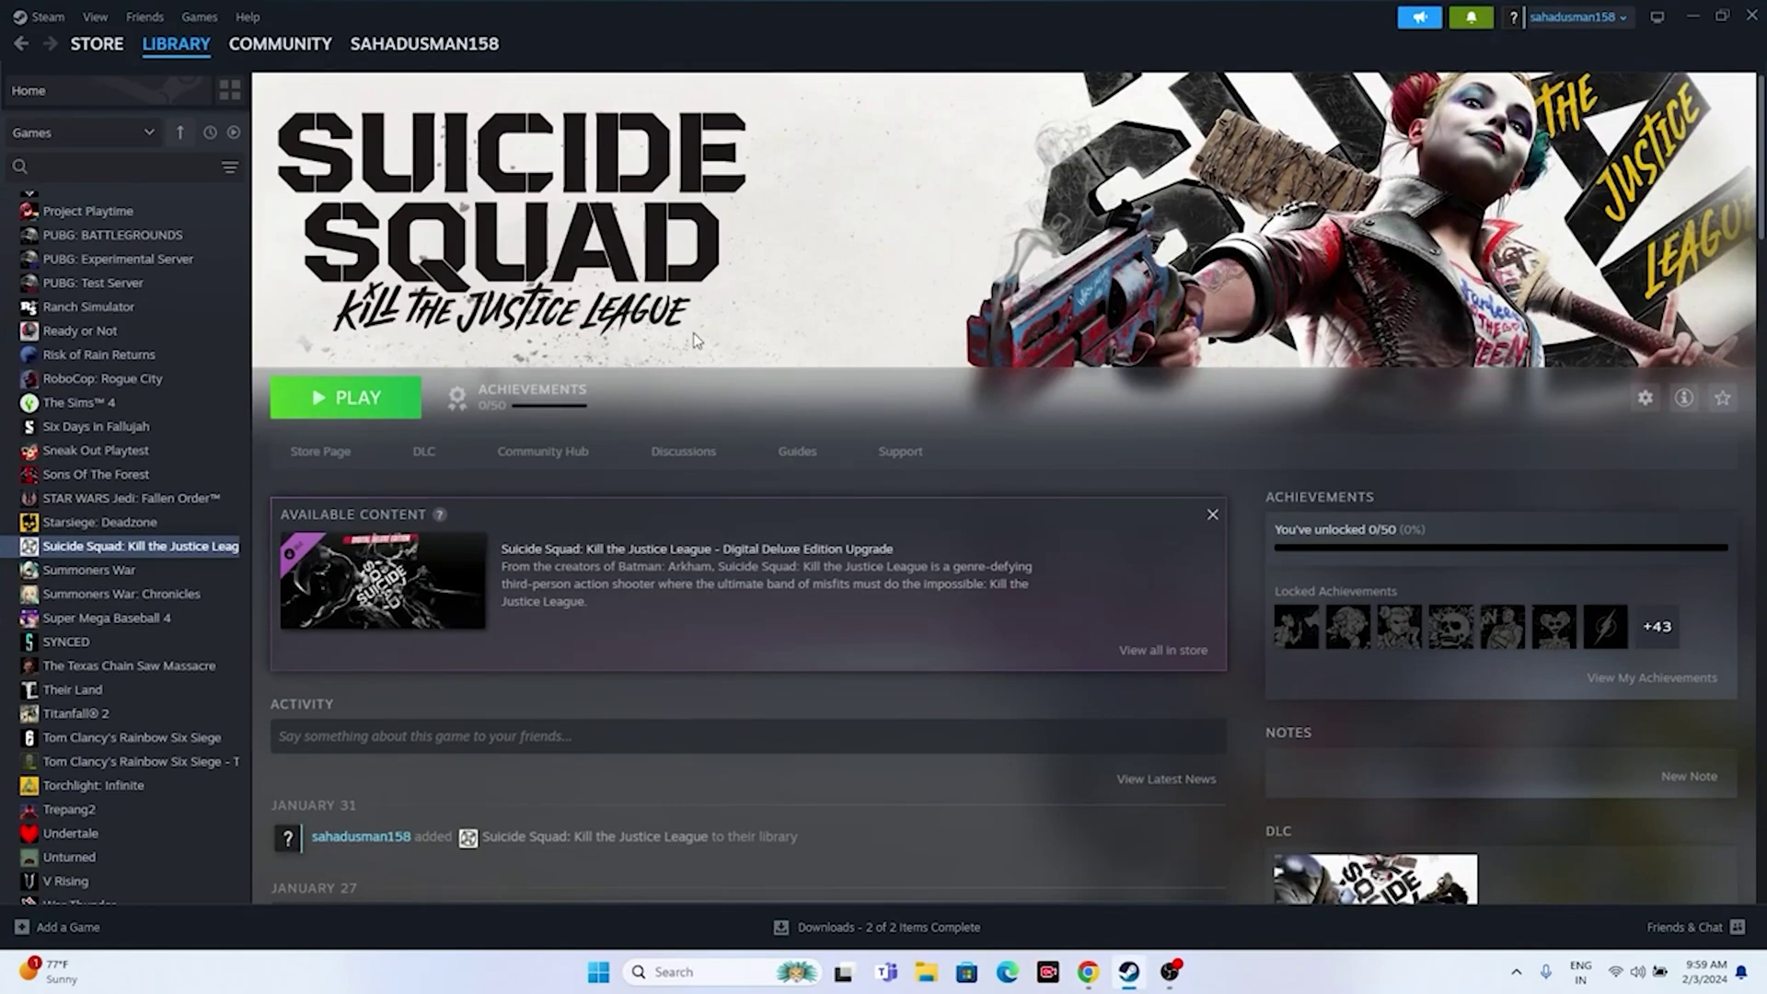
pyautogui.click(925, 970)
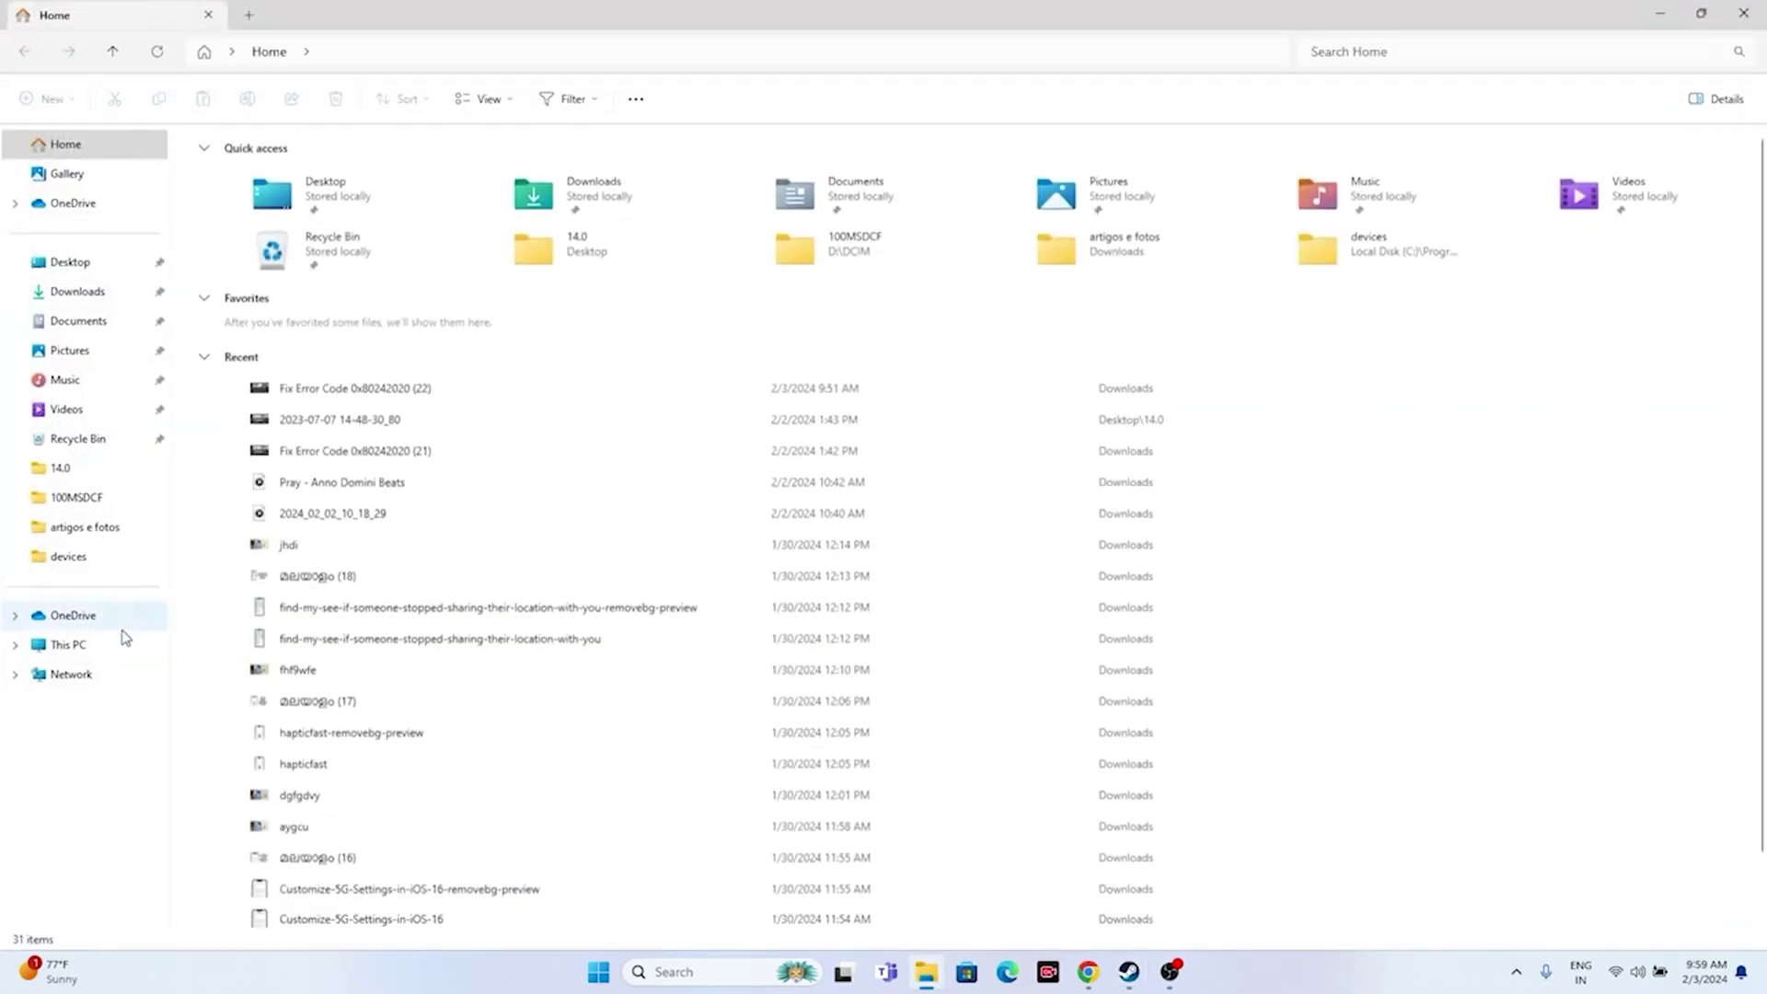
pyautogui.click(120, 643)
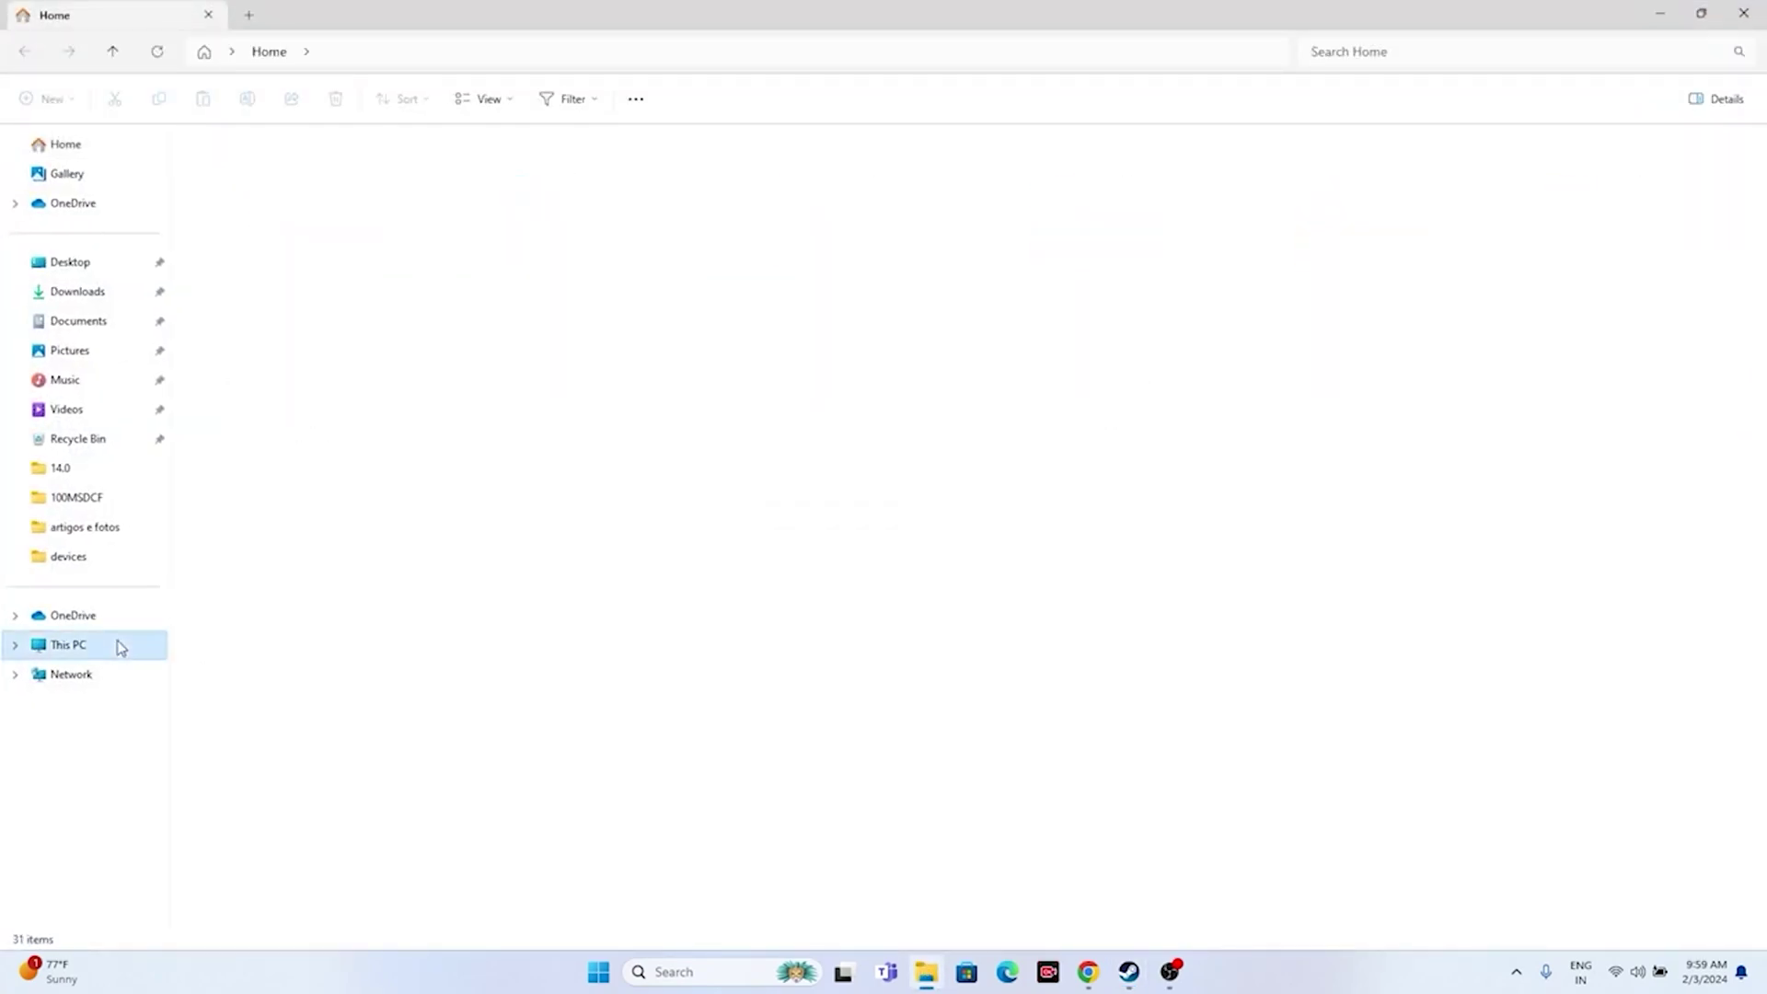
pyautogui.click(92, 321)
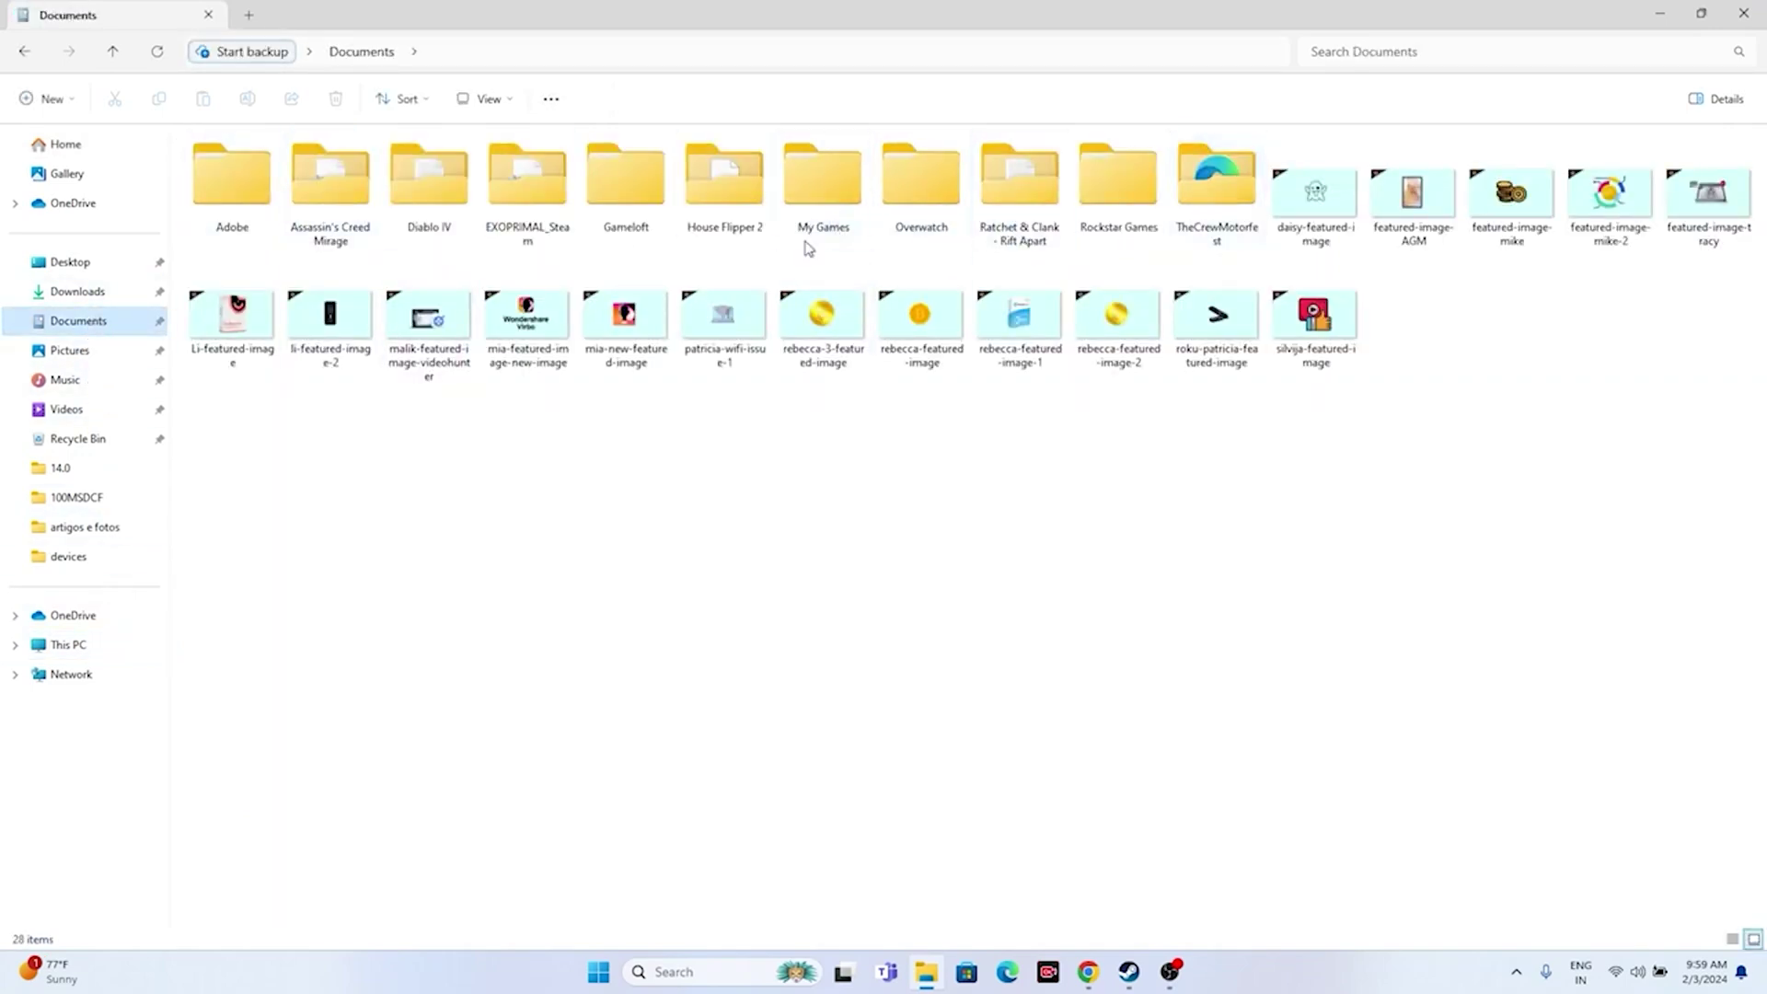
# Step: Inspect the game folders inside My Games in Documents and close File Explorer
pyautogui.click(799, 196)
pyautogui.doubleClick(799, 196)
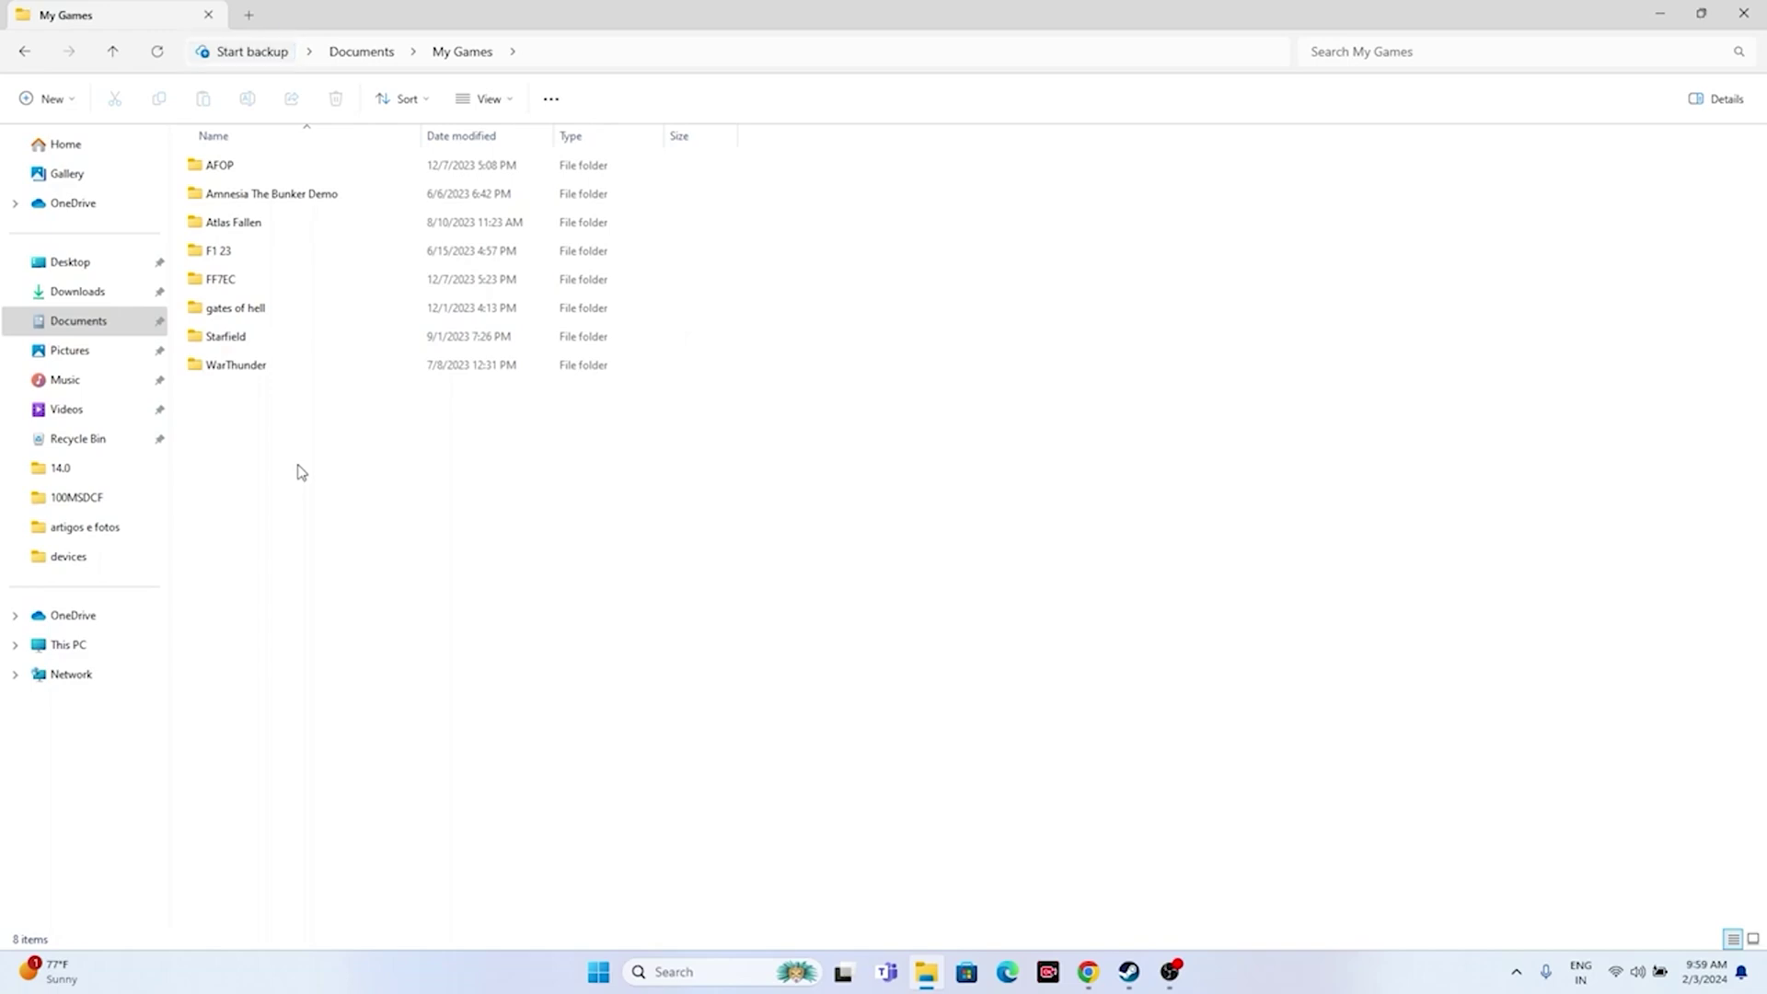
pyautogui.click(1745, 13)
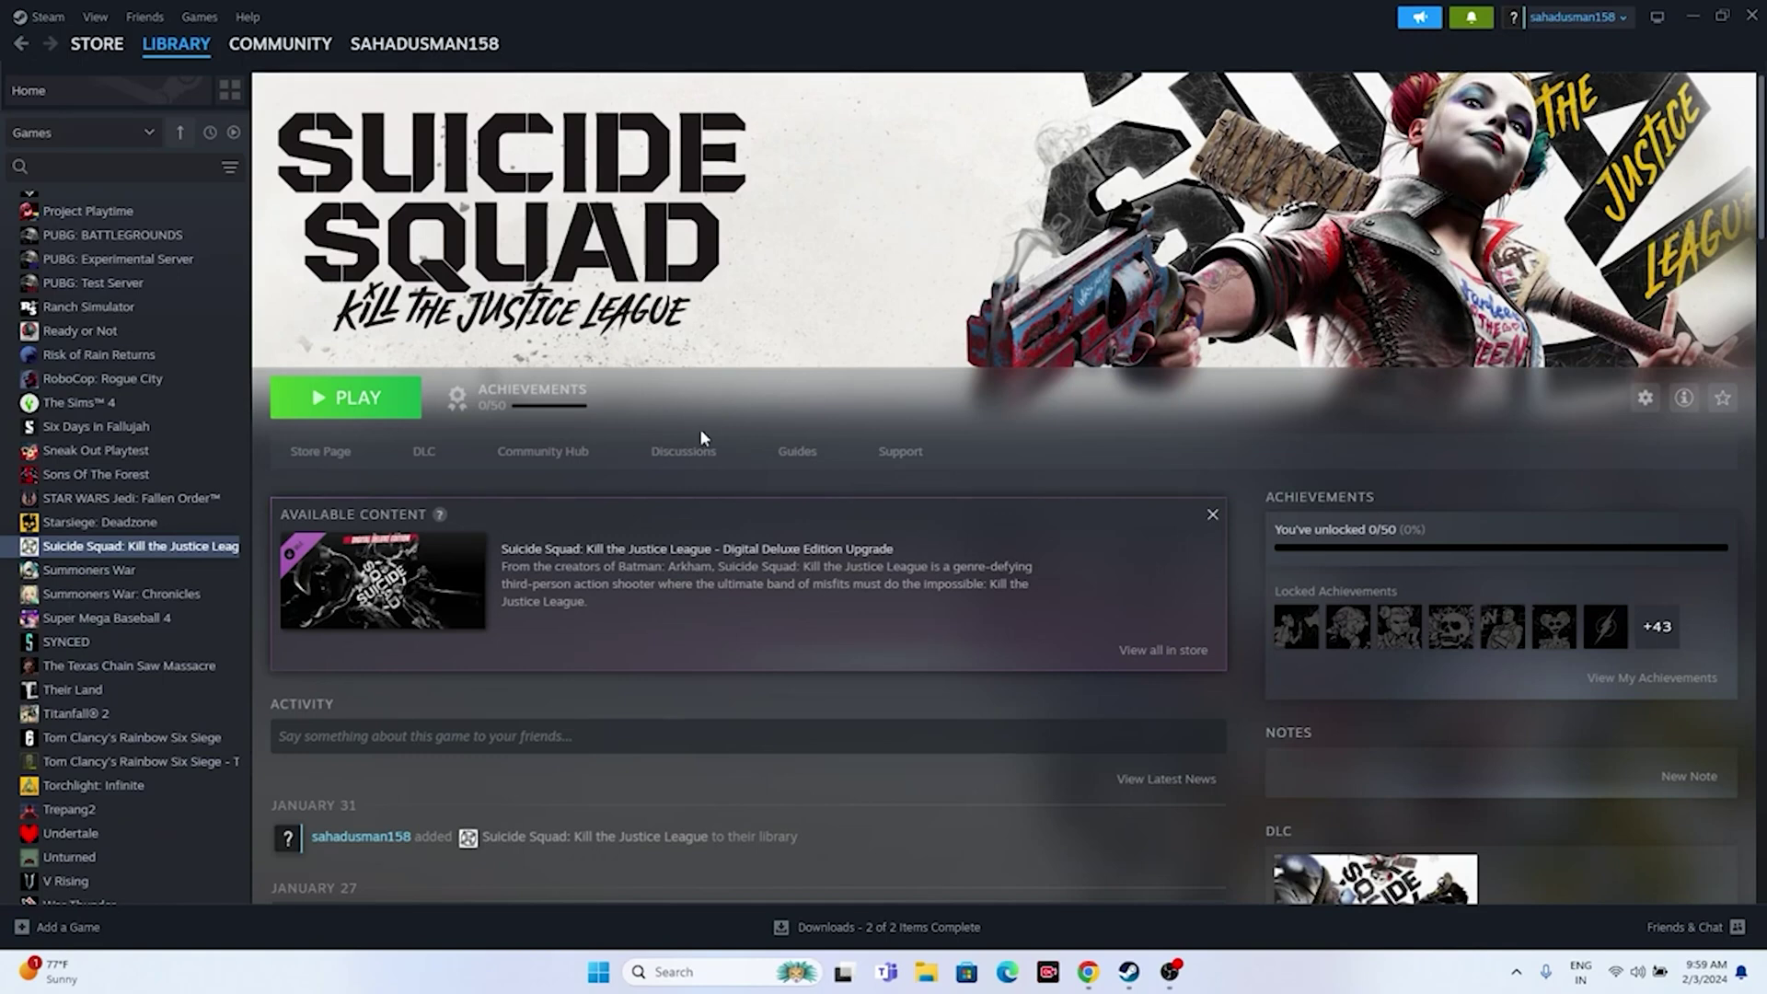
# Step: Open the list of apps allowed through Windows Defender Firewall in Control Panel's System and Security section
pyautogui.click(671, 969)
pyautogui.click(942, 423)
pyautogui.click(718, 147)
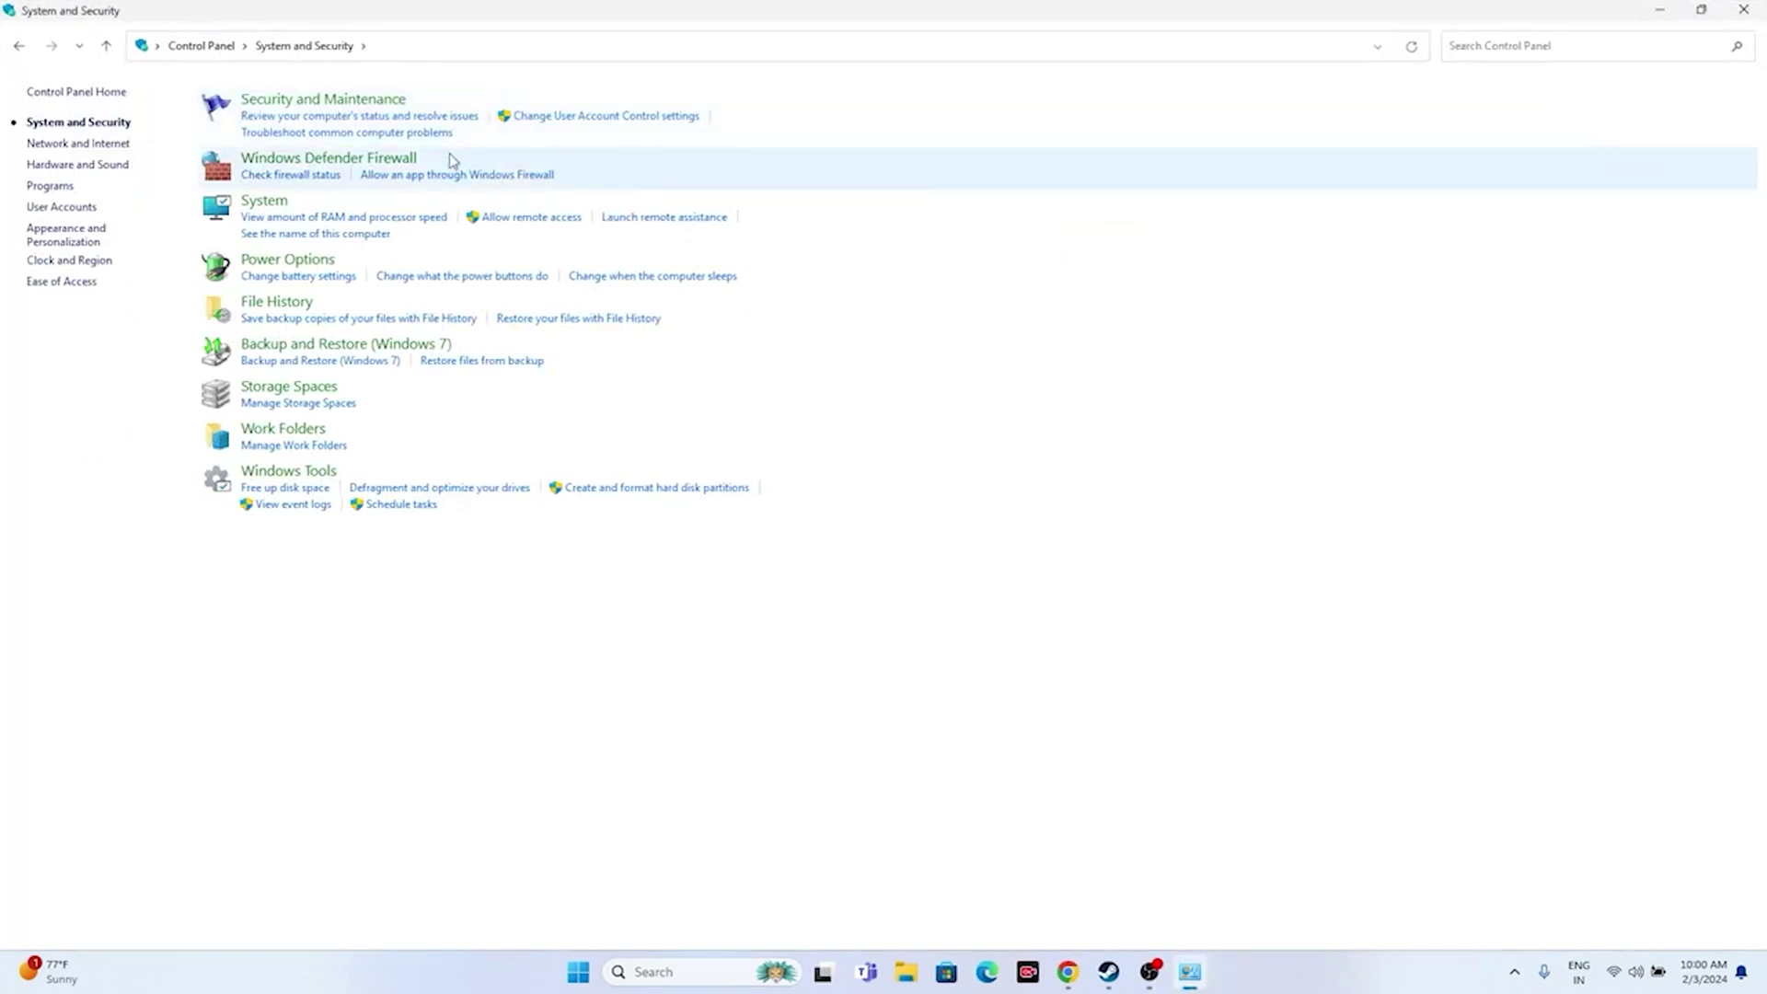
pyautogui.click(372, 158)
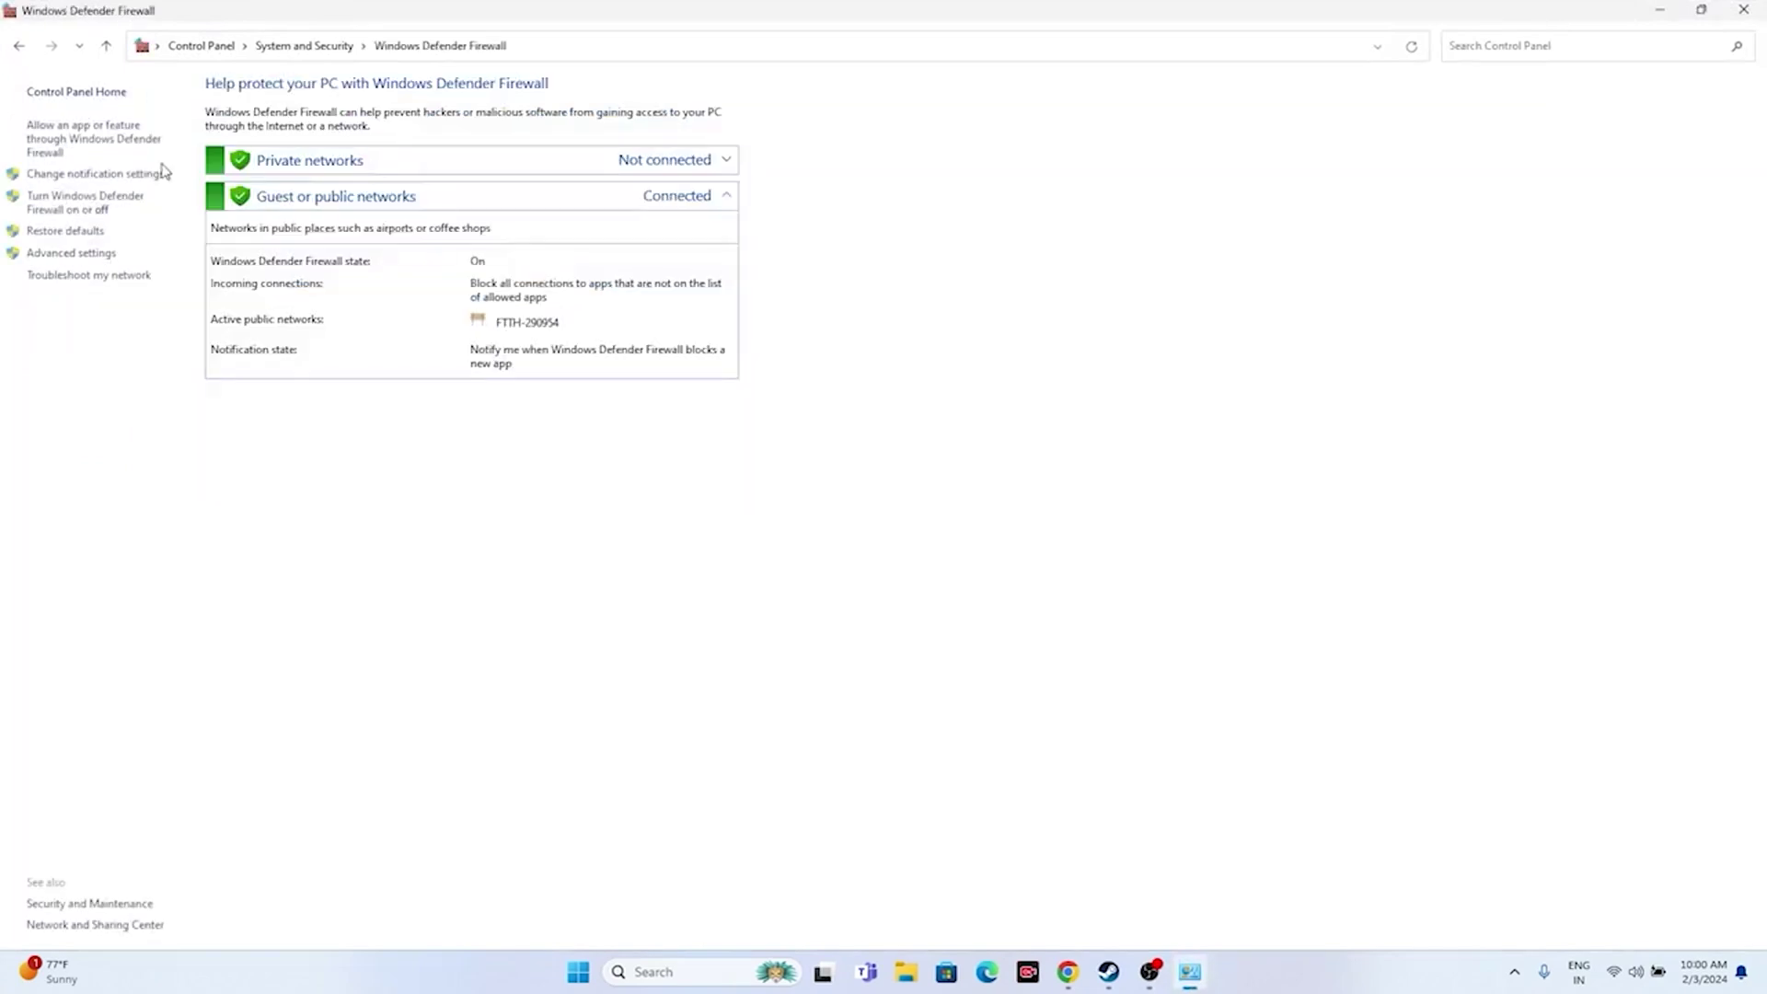
pyautogui.click(58, 147)
# Step: Look through the allowed apps and features for Suicide Squad: Kill the Justice League and its network permissions
pyautogui.scroll(-8, 733, 311)
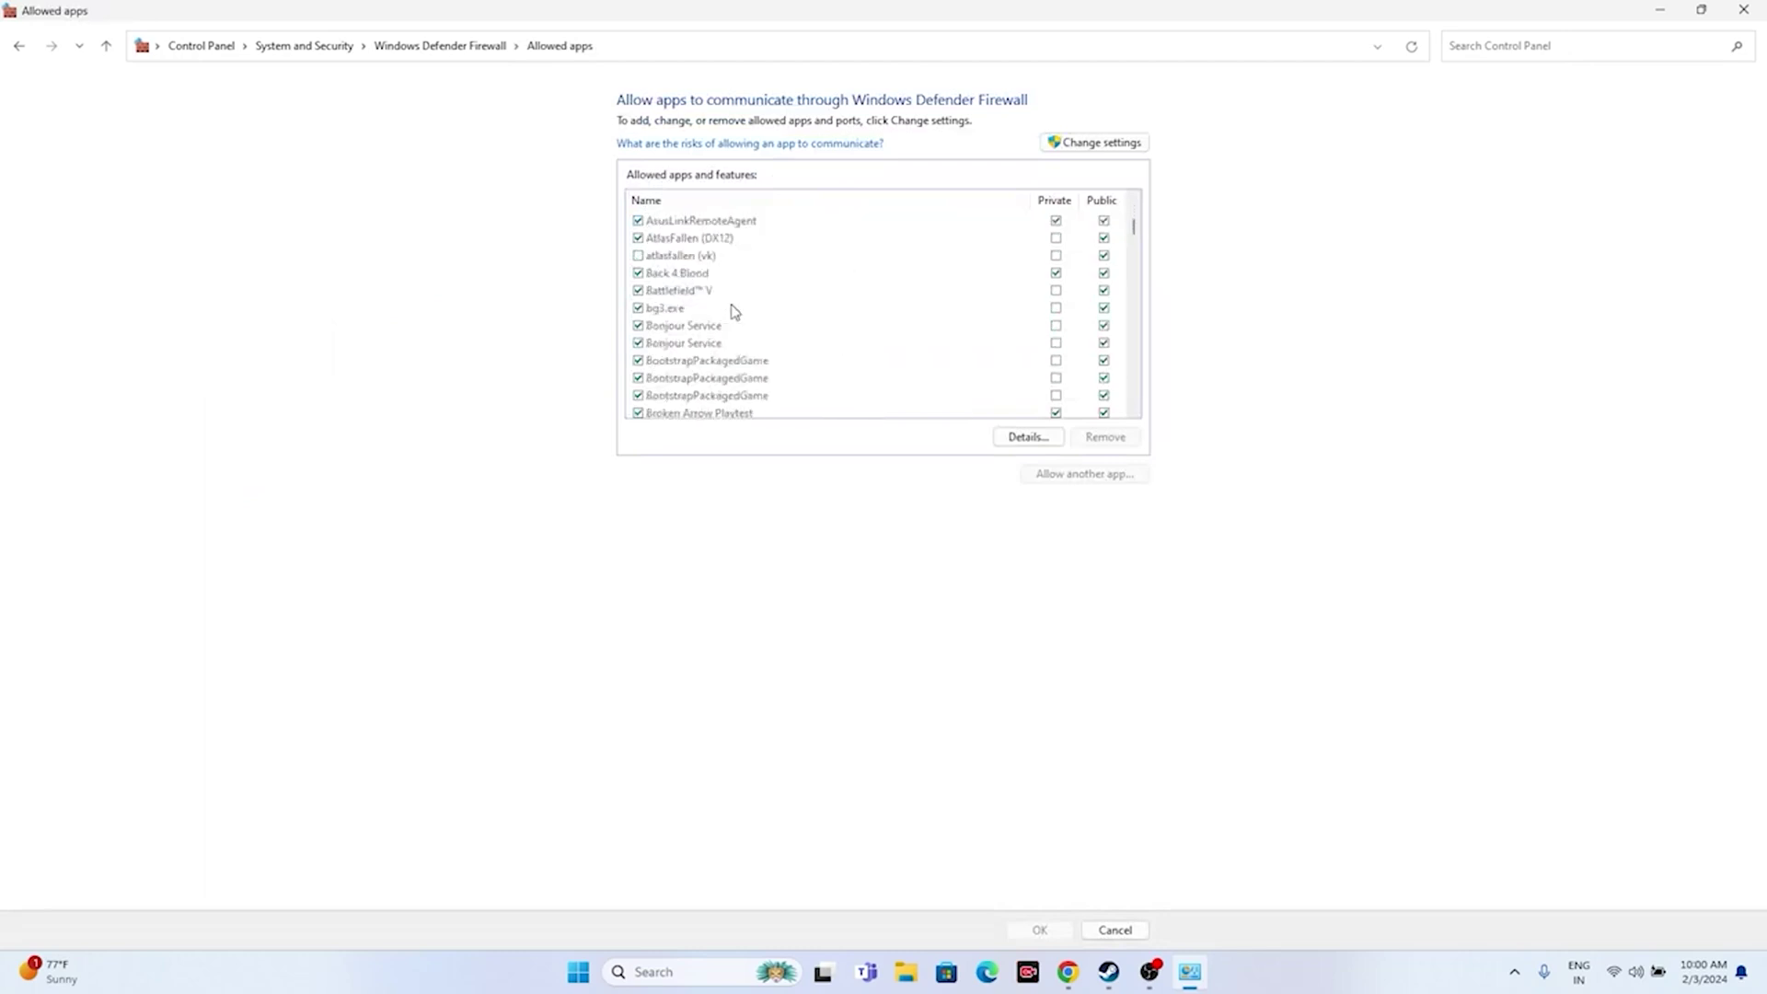
pyautogui.scroll(-10, 733, 311)
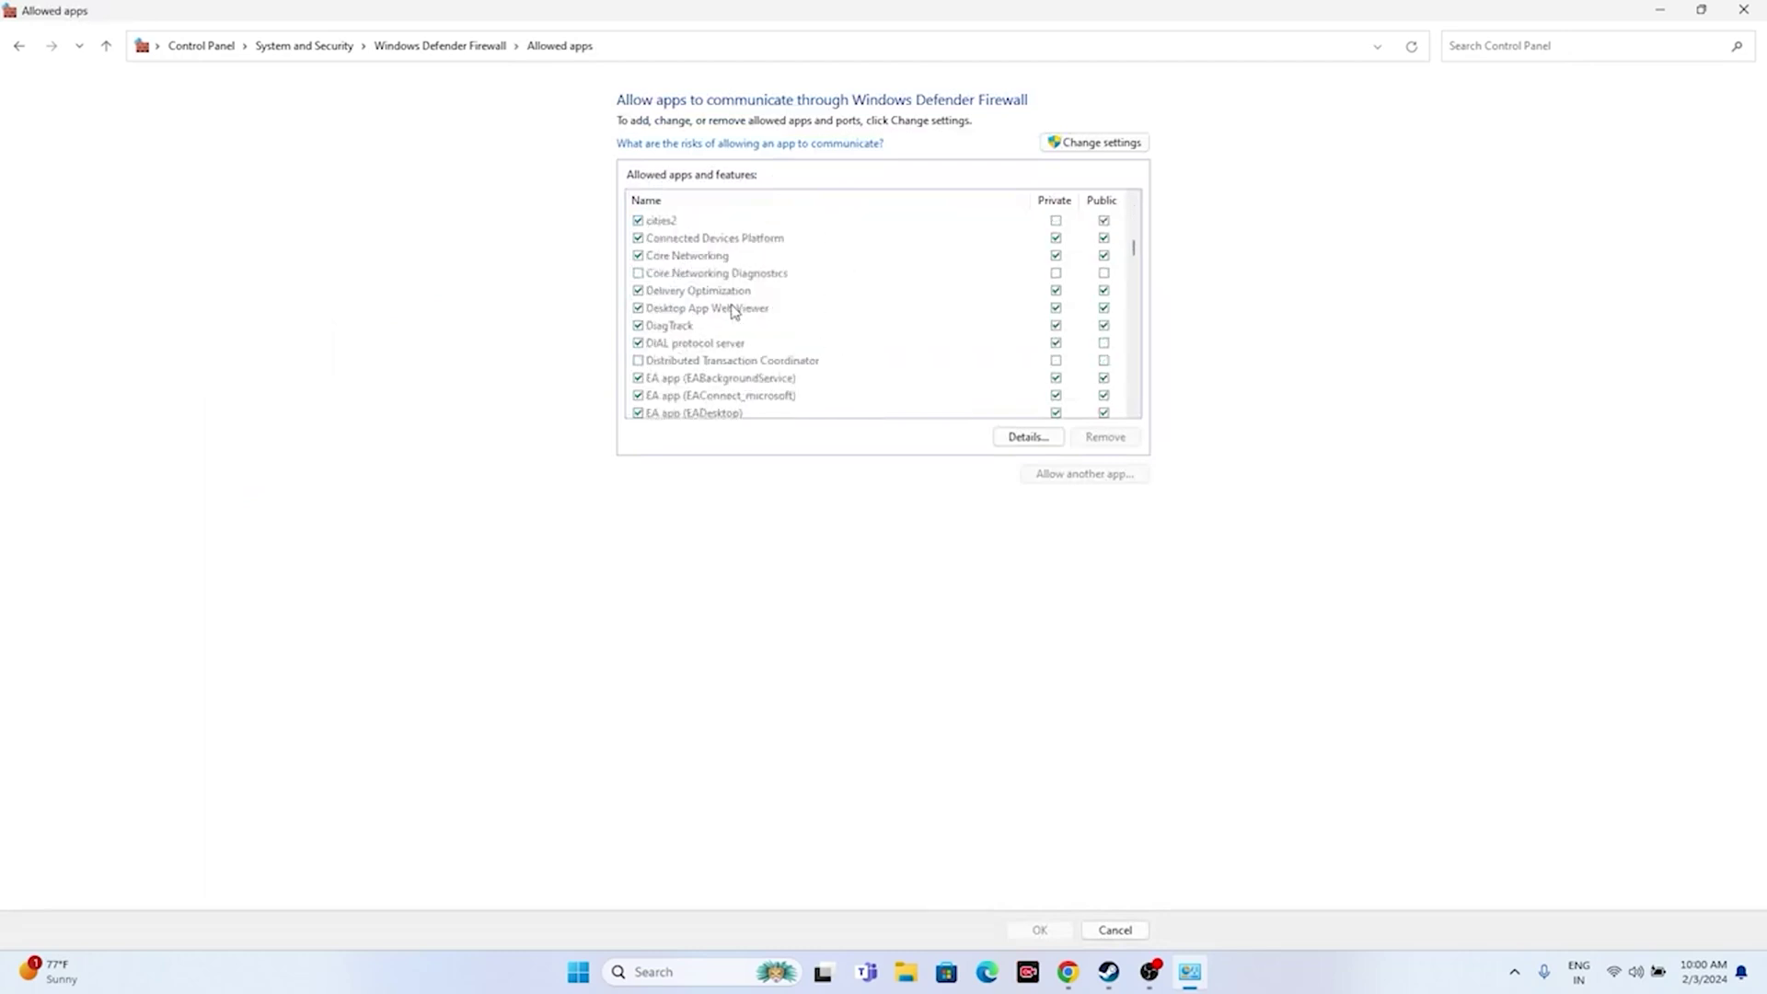
pyautogui.scroll(-8, 734, 311)
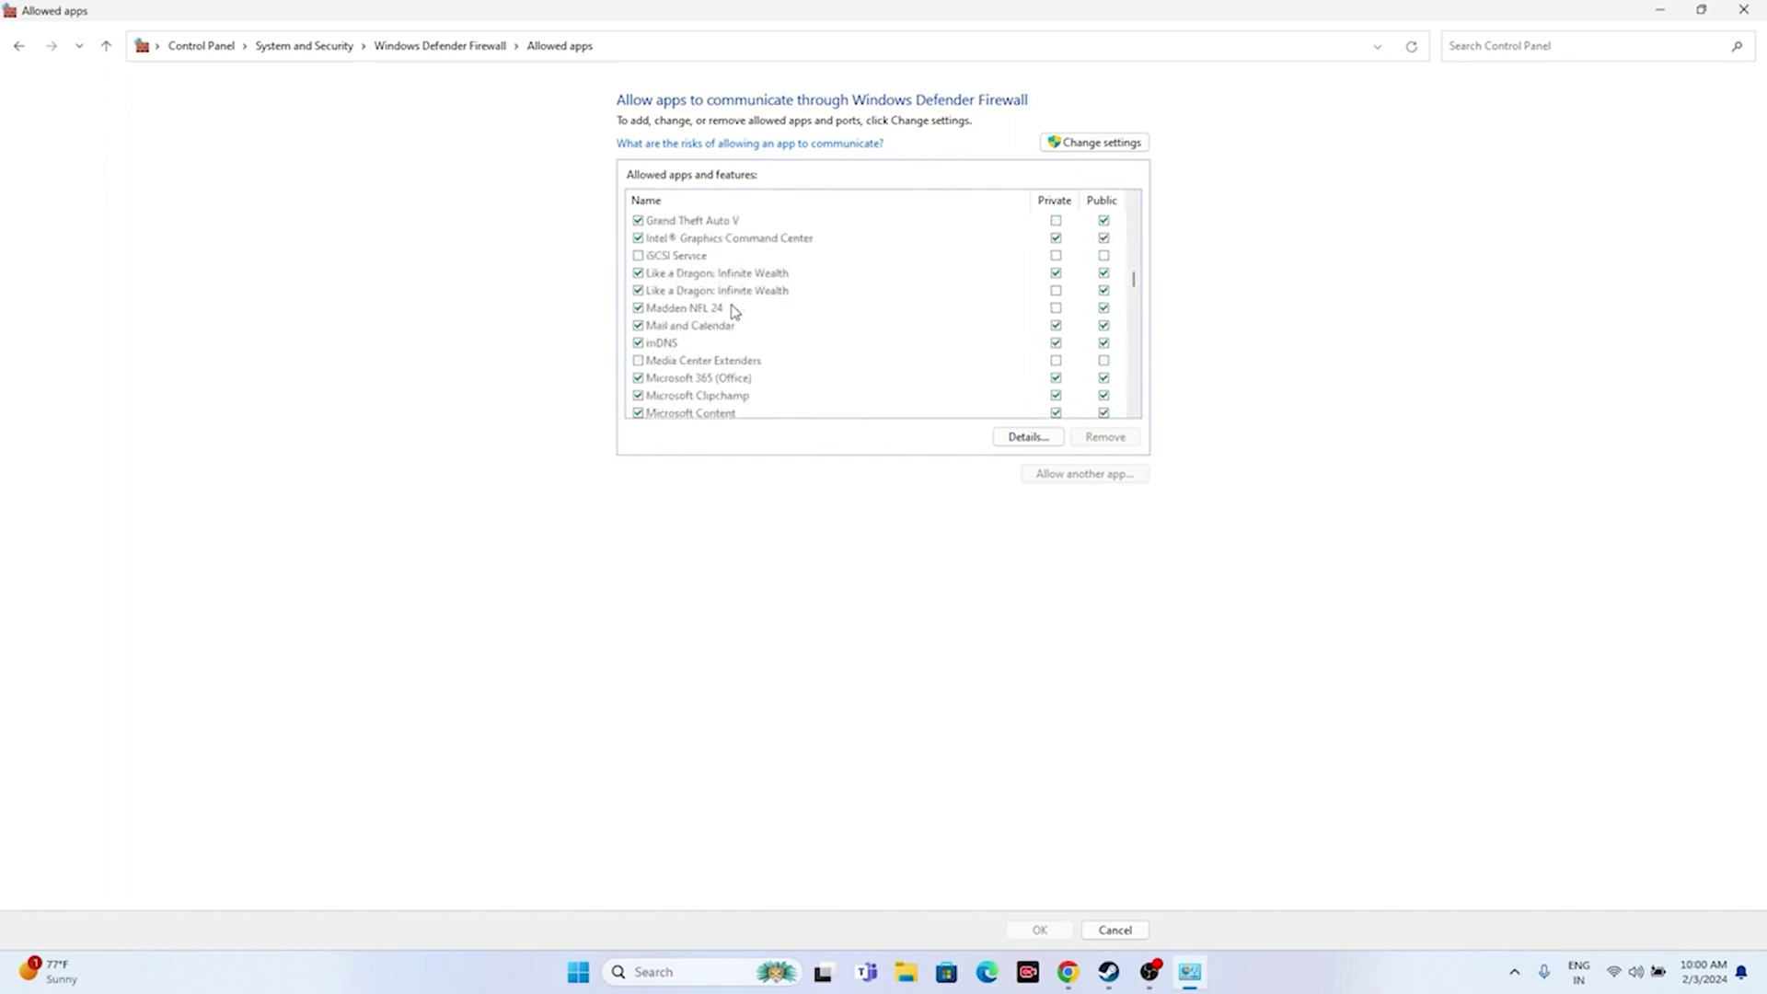
pyautogui.scroll(-9, 733, 311)
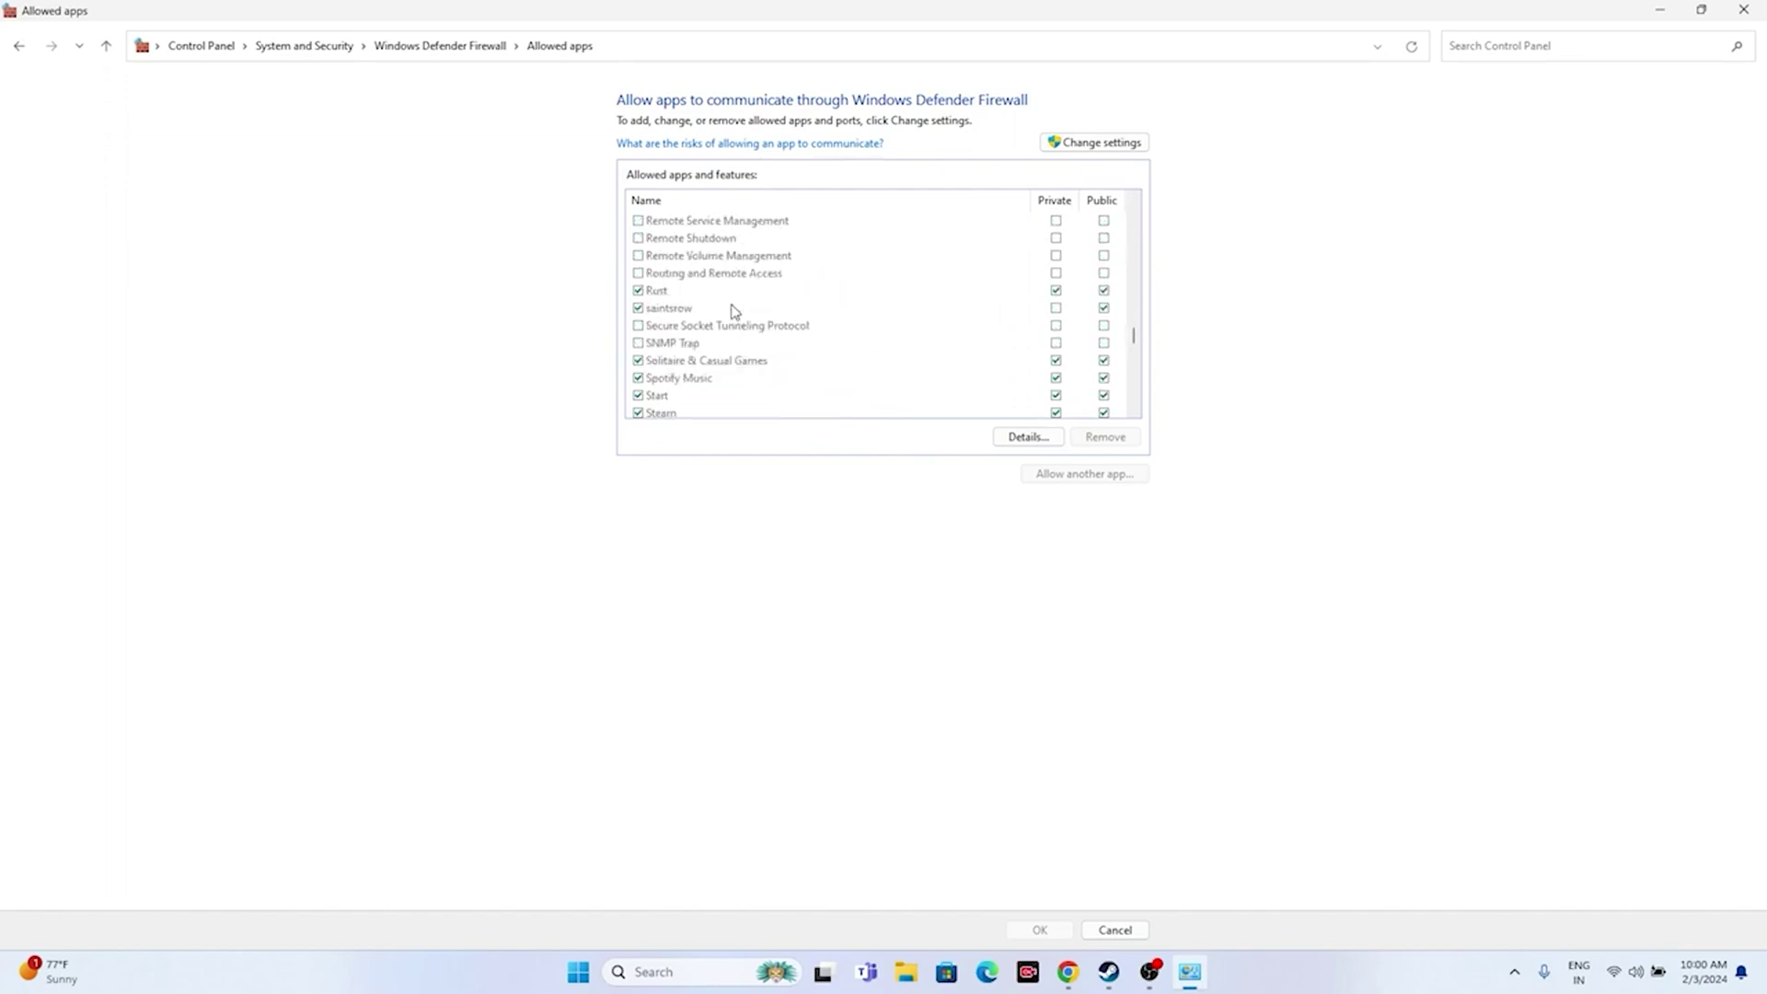
pyautogui.scroll(-2, 727, 308)
pyautogui.scroll(-1, 723, 304)
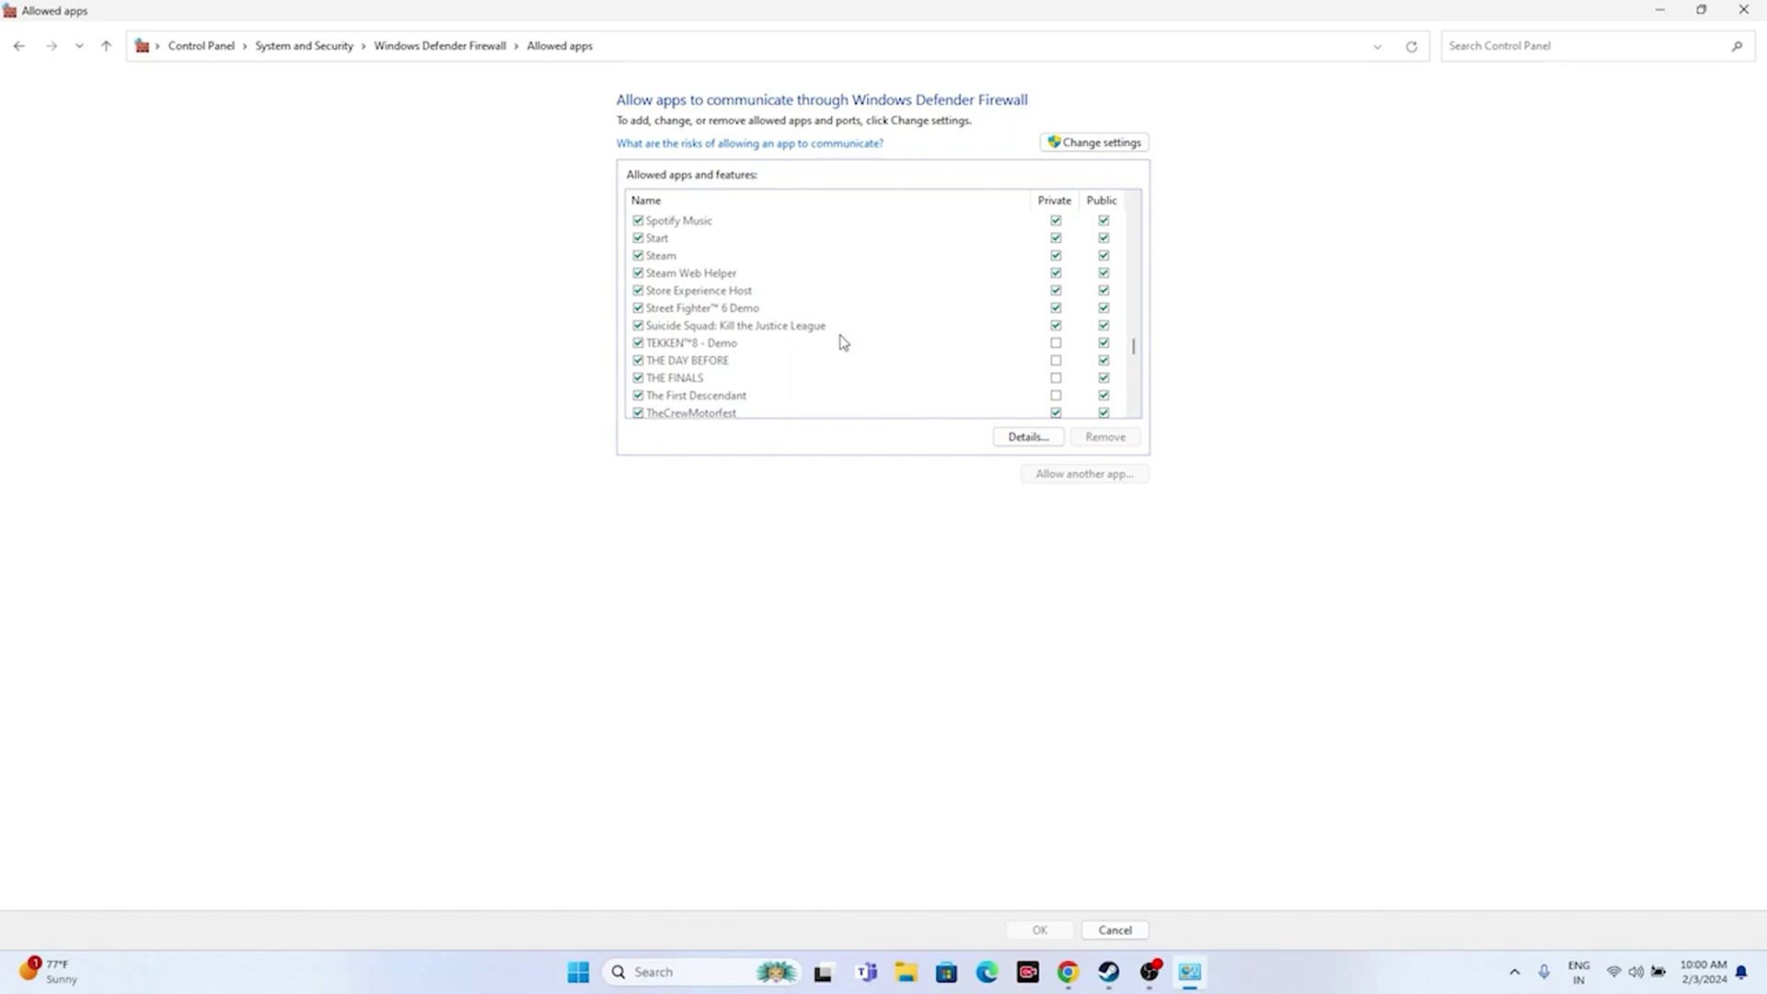
# Step: Unlock the firewall's allowed apps settings and start browsing for another app to add
pyautogui.click(1108, 152)
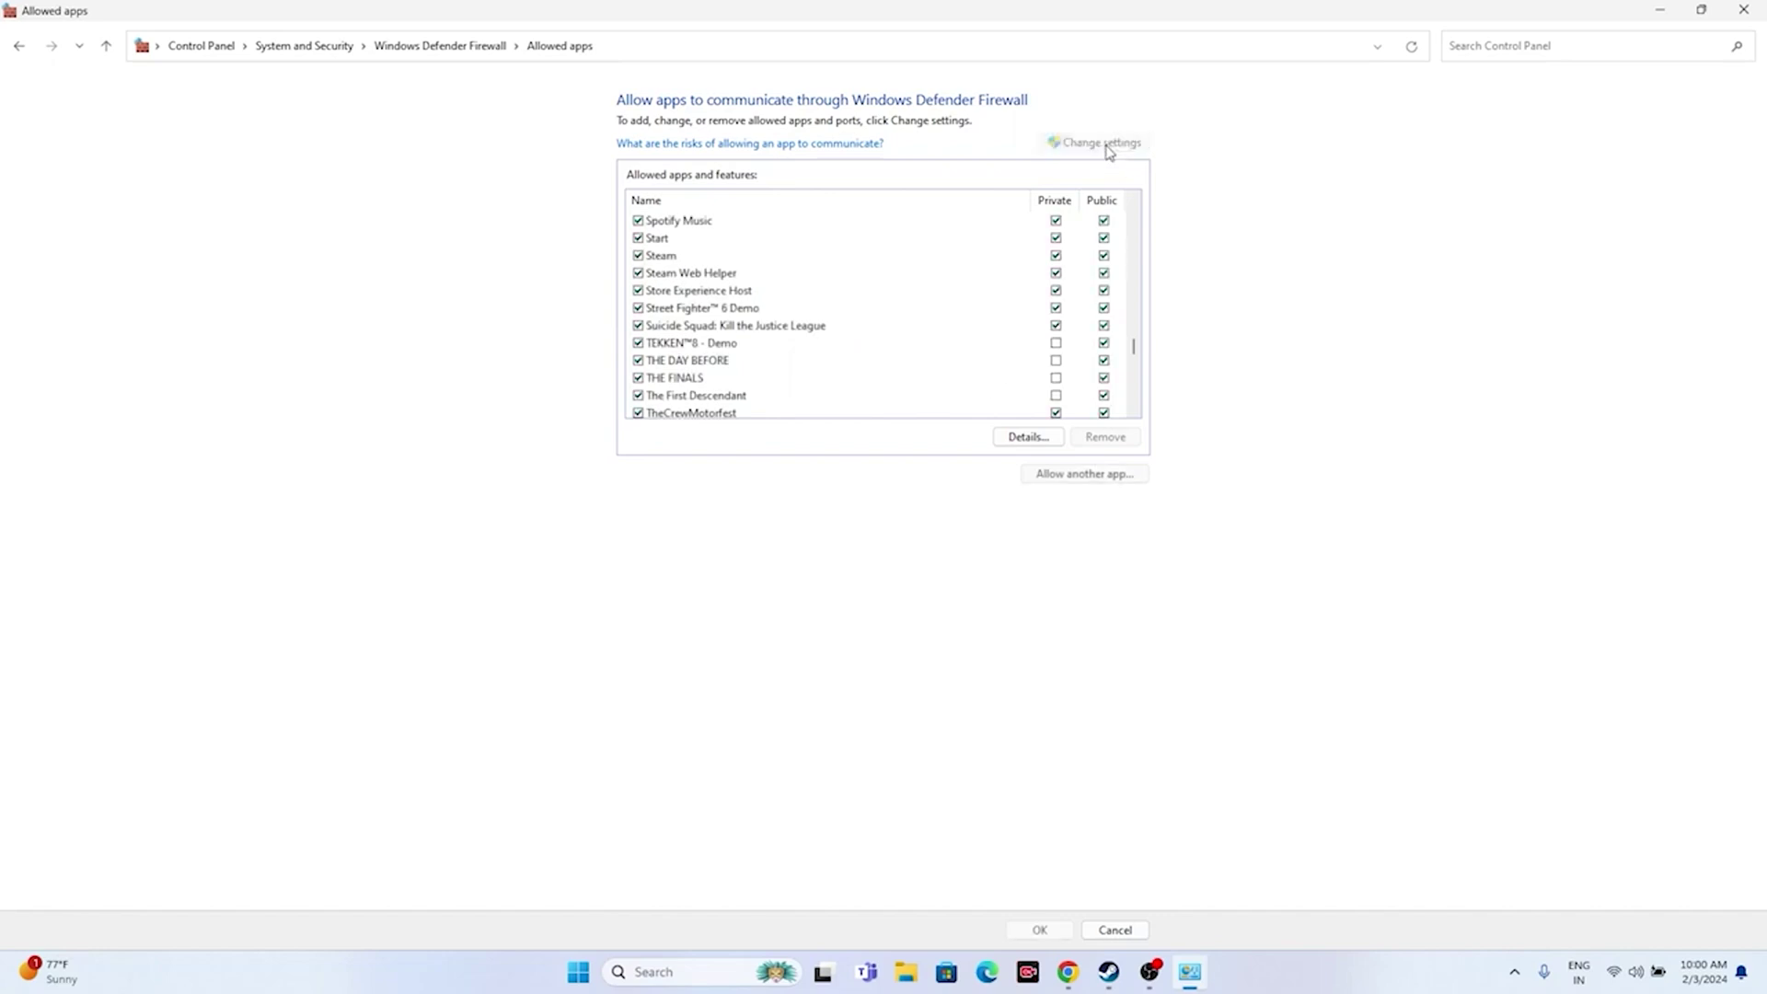
pyautogui.click(1098, 475)
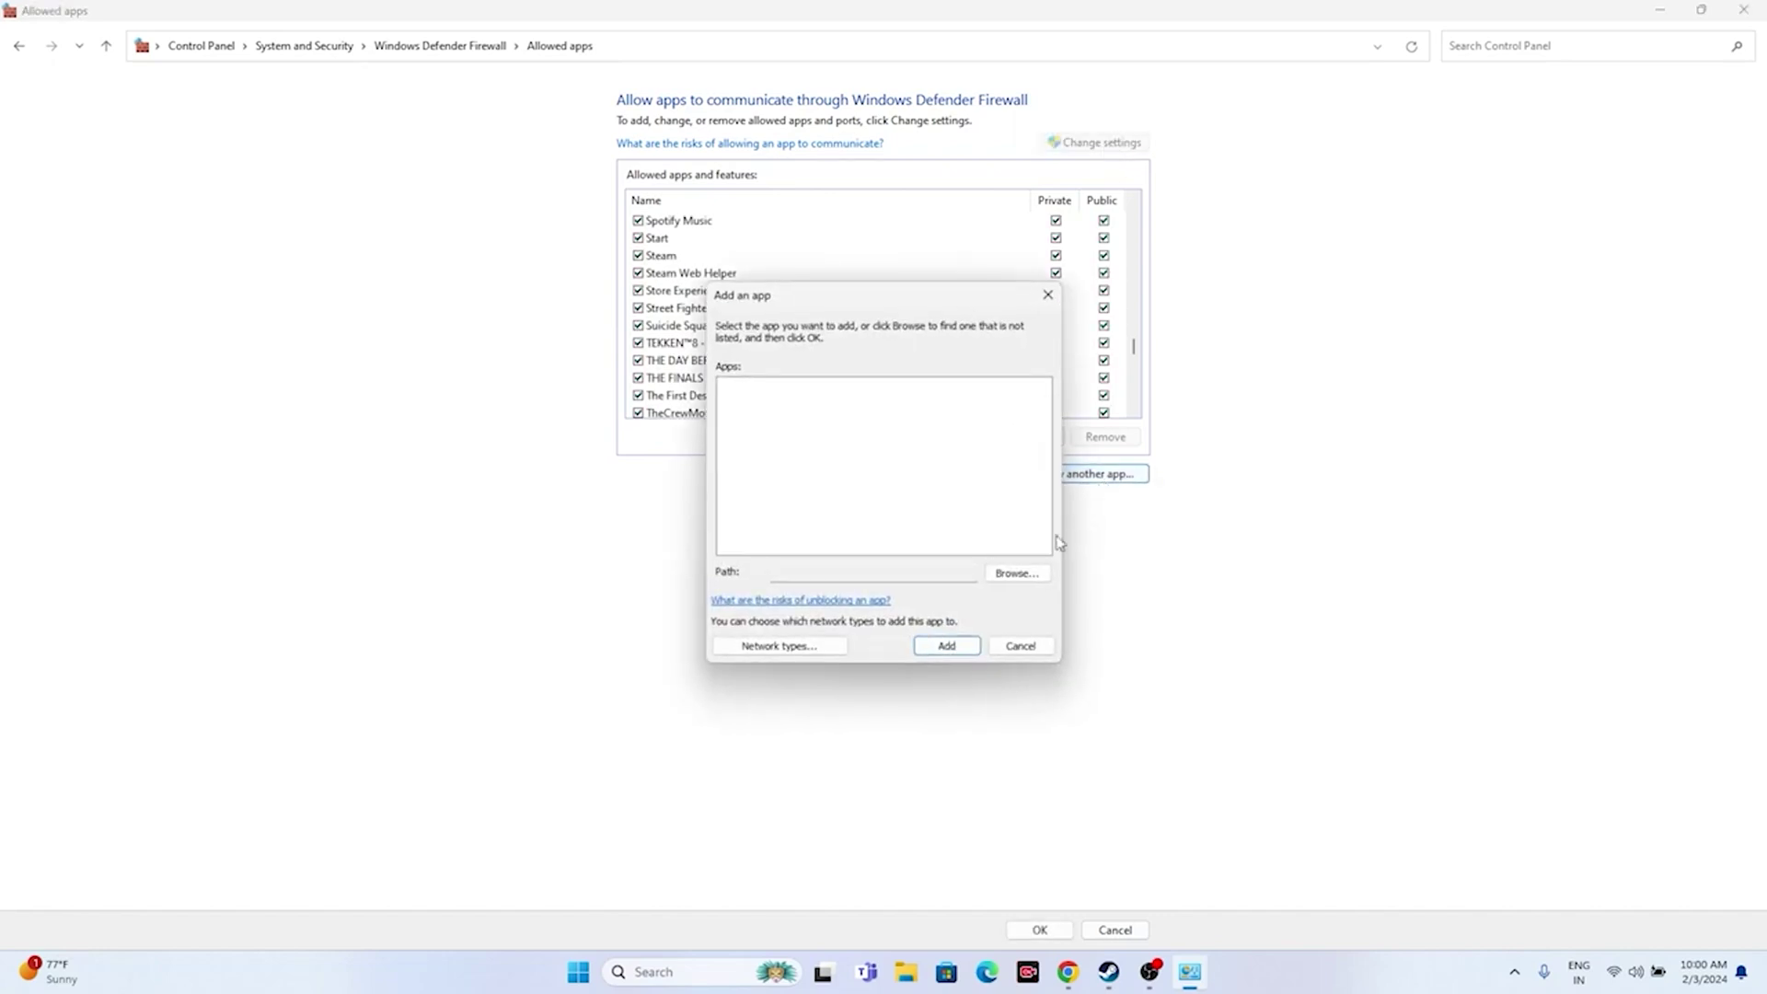
pyautogui.click(1017, 574)
# Step: Browse from This PC to the steamapps folder at Local Disk (C:) > Program Files (x86) > Steam
pyautogui.scroll(-5, 787, 567)
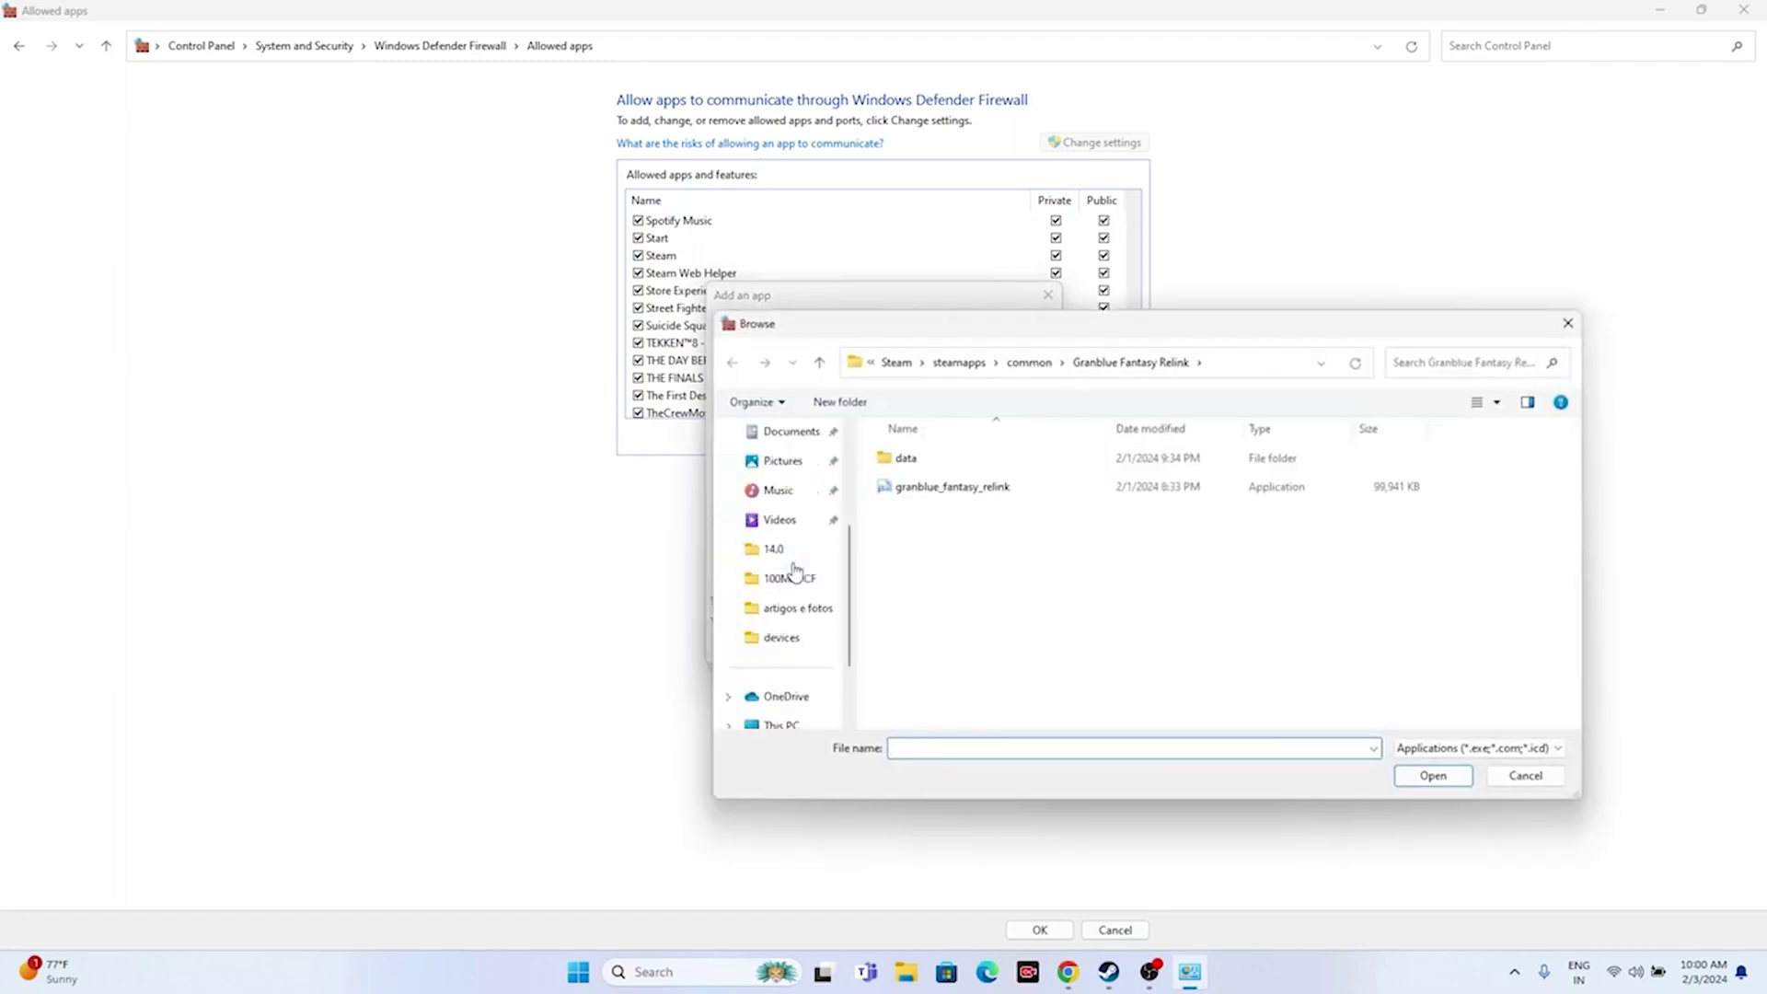
pyautogui.click(787, 637)
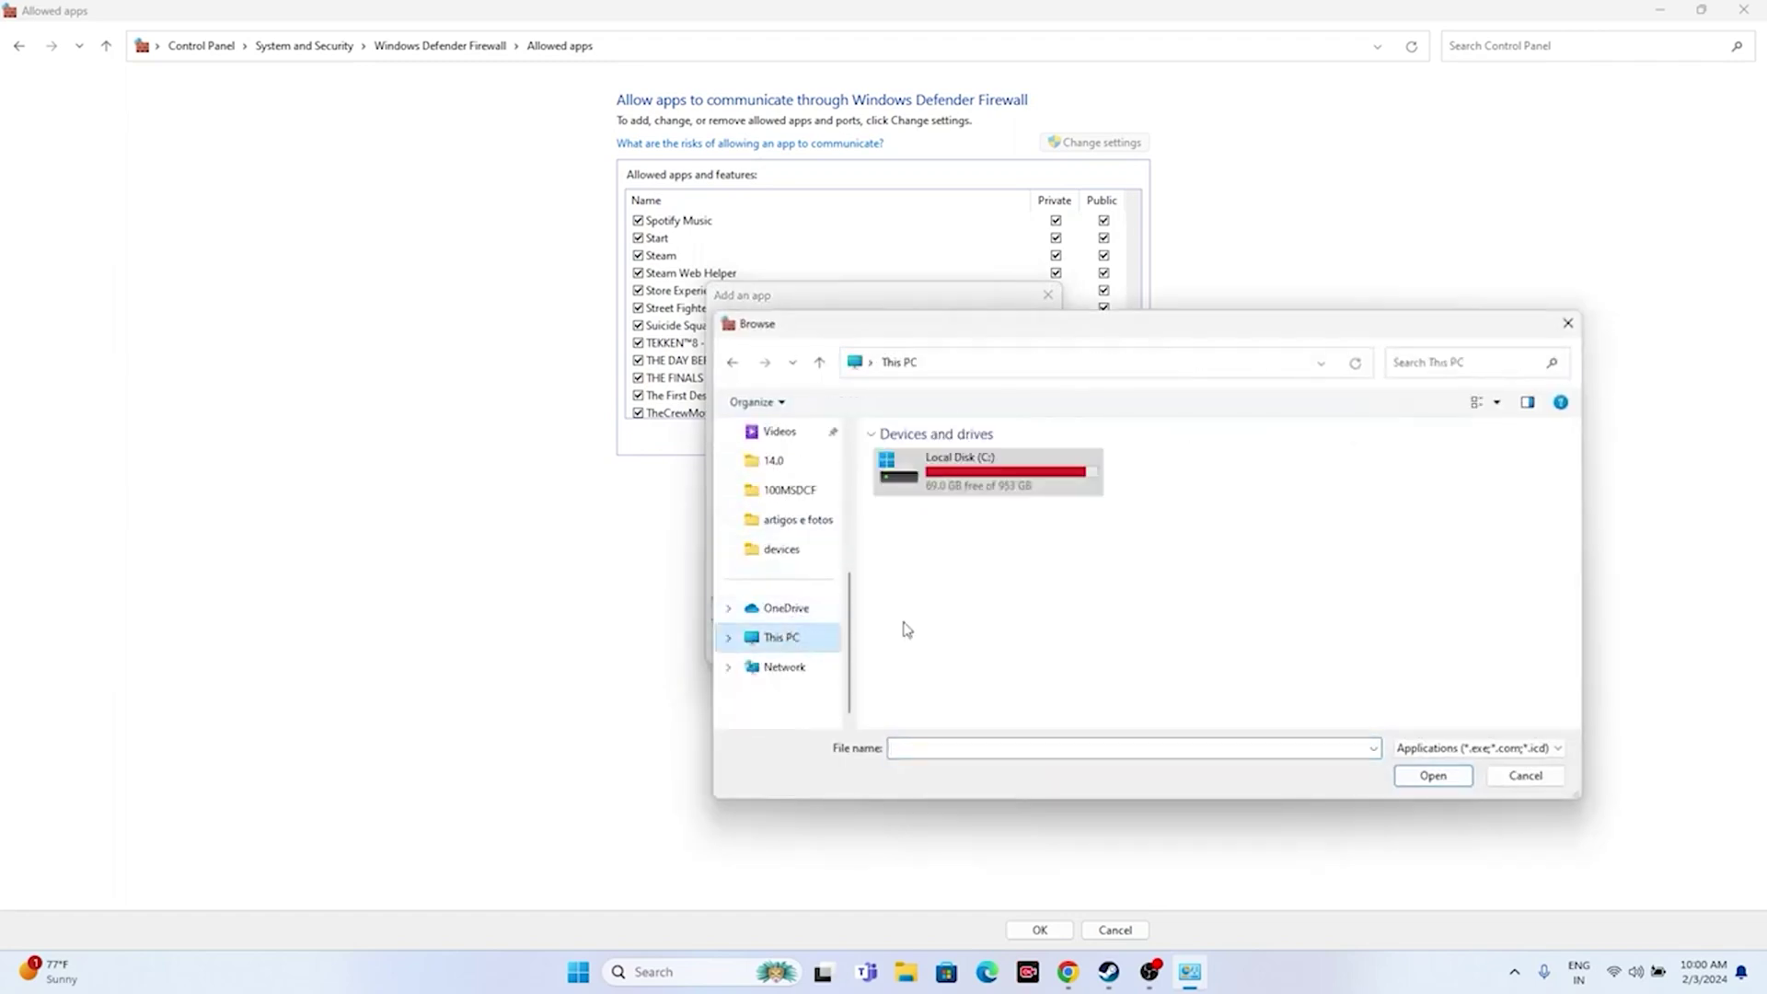
pyautogui.doubleClick(968, 489)
pyautogui.doubleClick(960, 629)
pyautogui.scroll(-3, 966, 546)
pyautogui.scroll(-5, 967, 546)
pyautogui.doubleClick(956, 573)
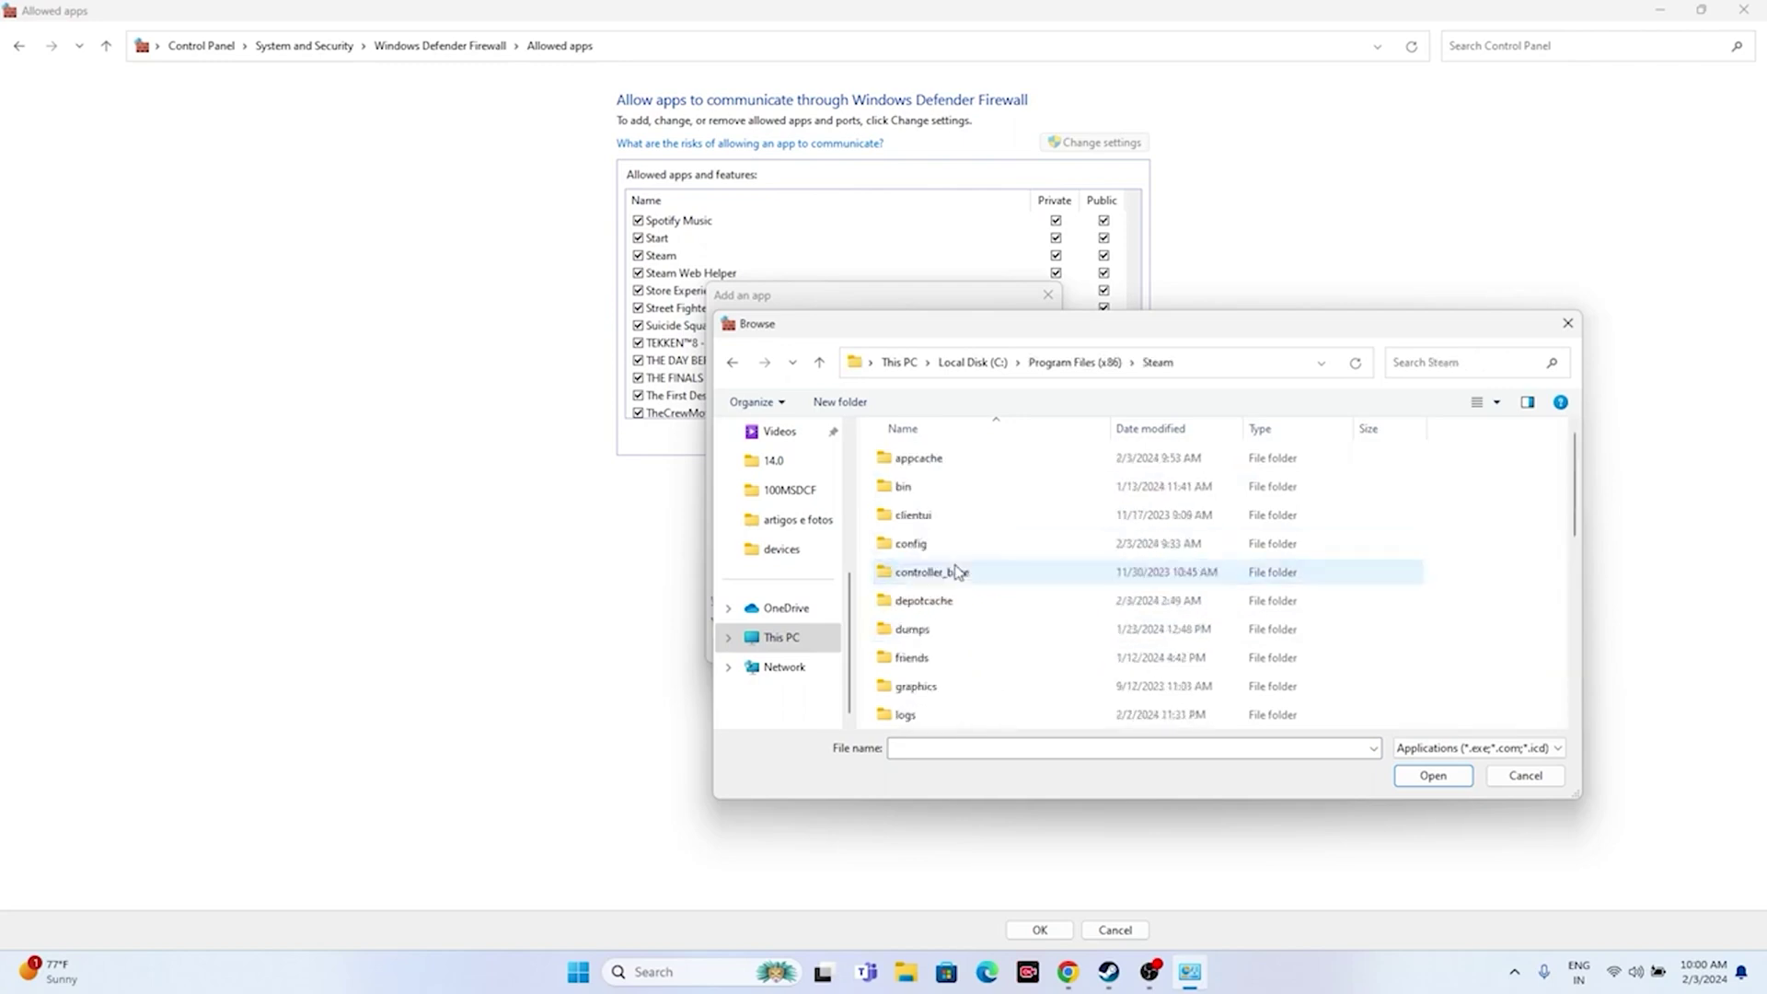
pyautogui.scroll(-1, 964, 543)
pyautogui.doubleClick(954, 630)
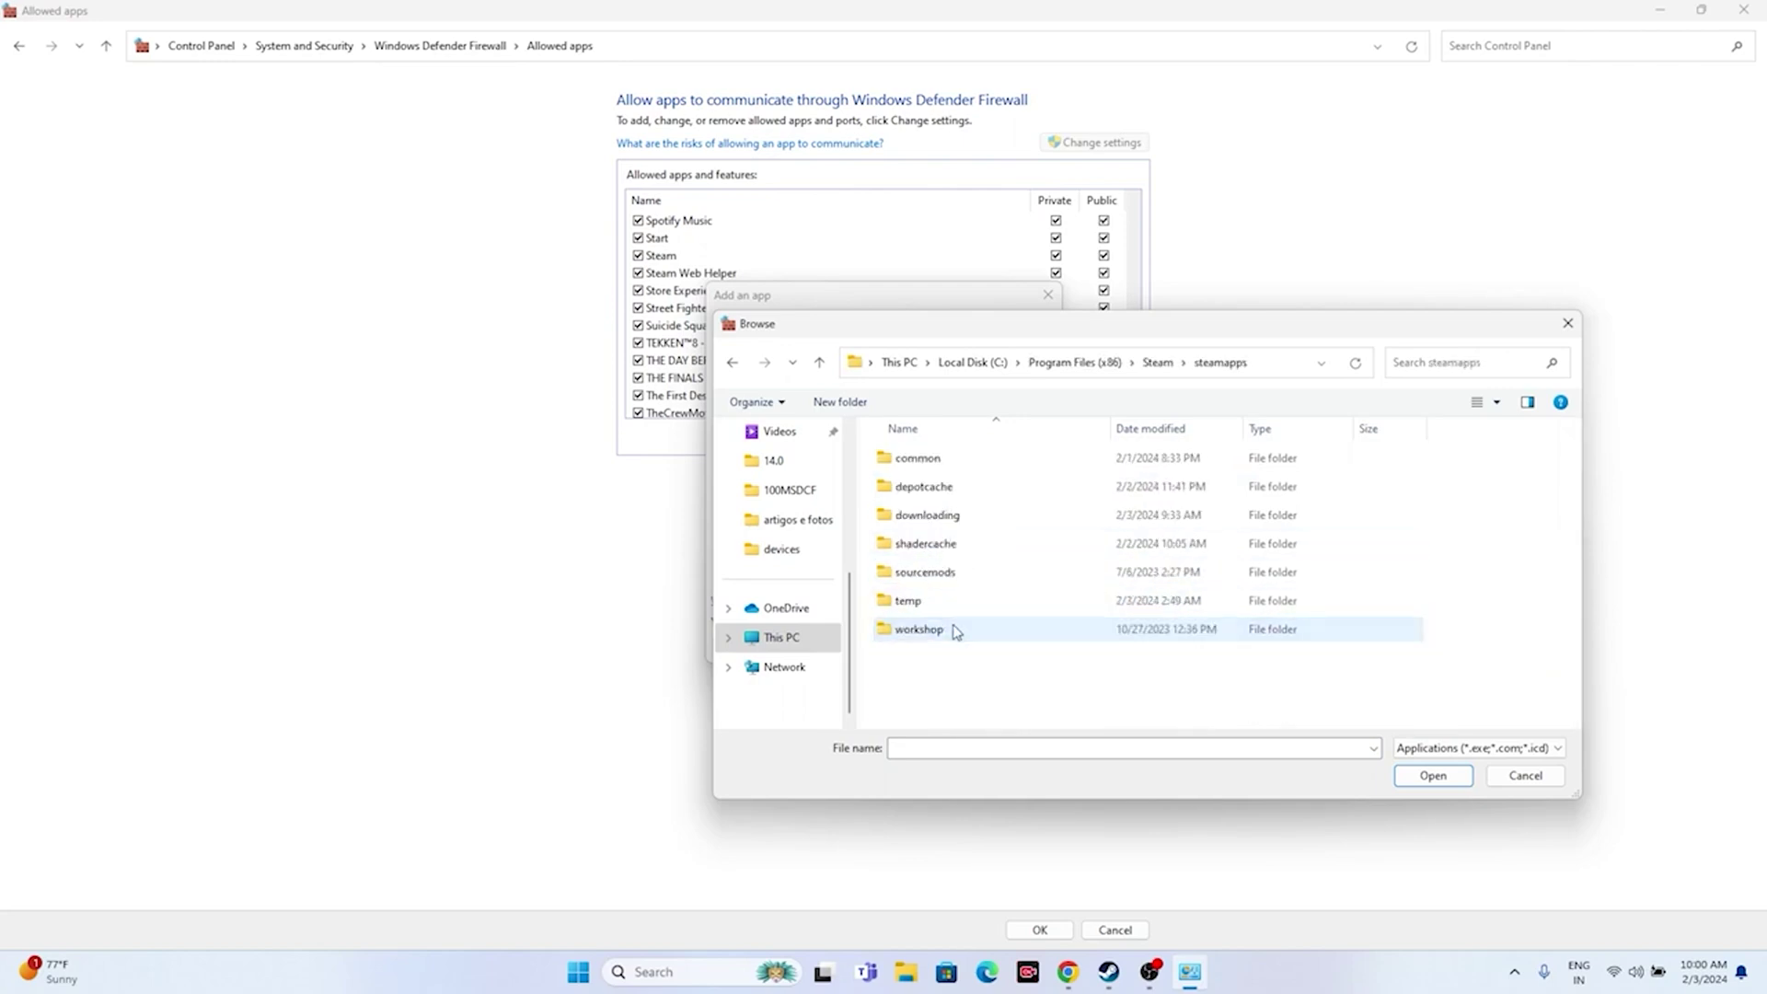
# Step: Open the Suicide Squad Kill the Justice League game folder inside steamapps > common
pyautogui.doubleClick(947, 457)
pyautogui.scroll(-2, 967, 547)
pyautogui.scroll(-5, 981, 552)
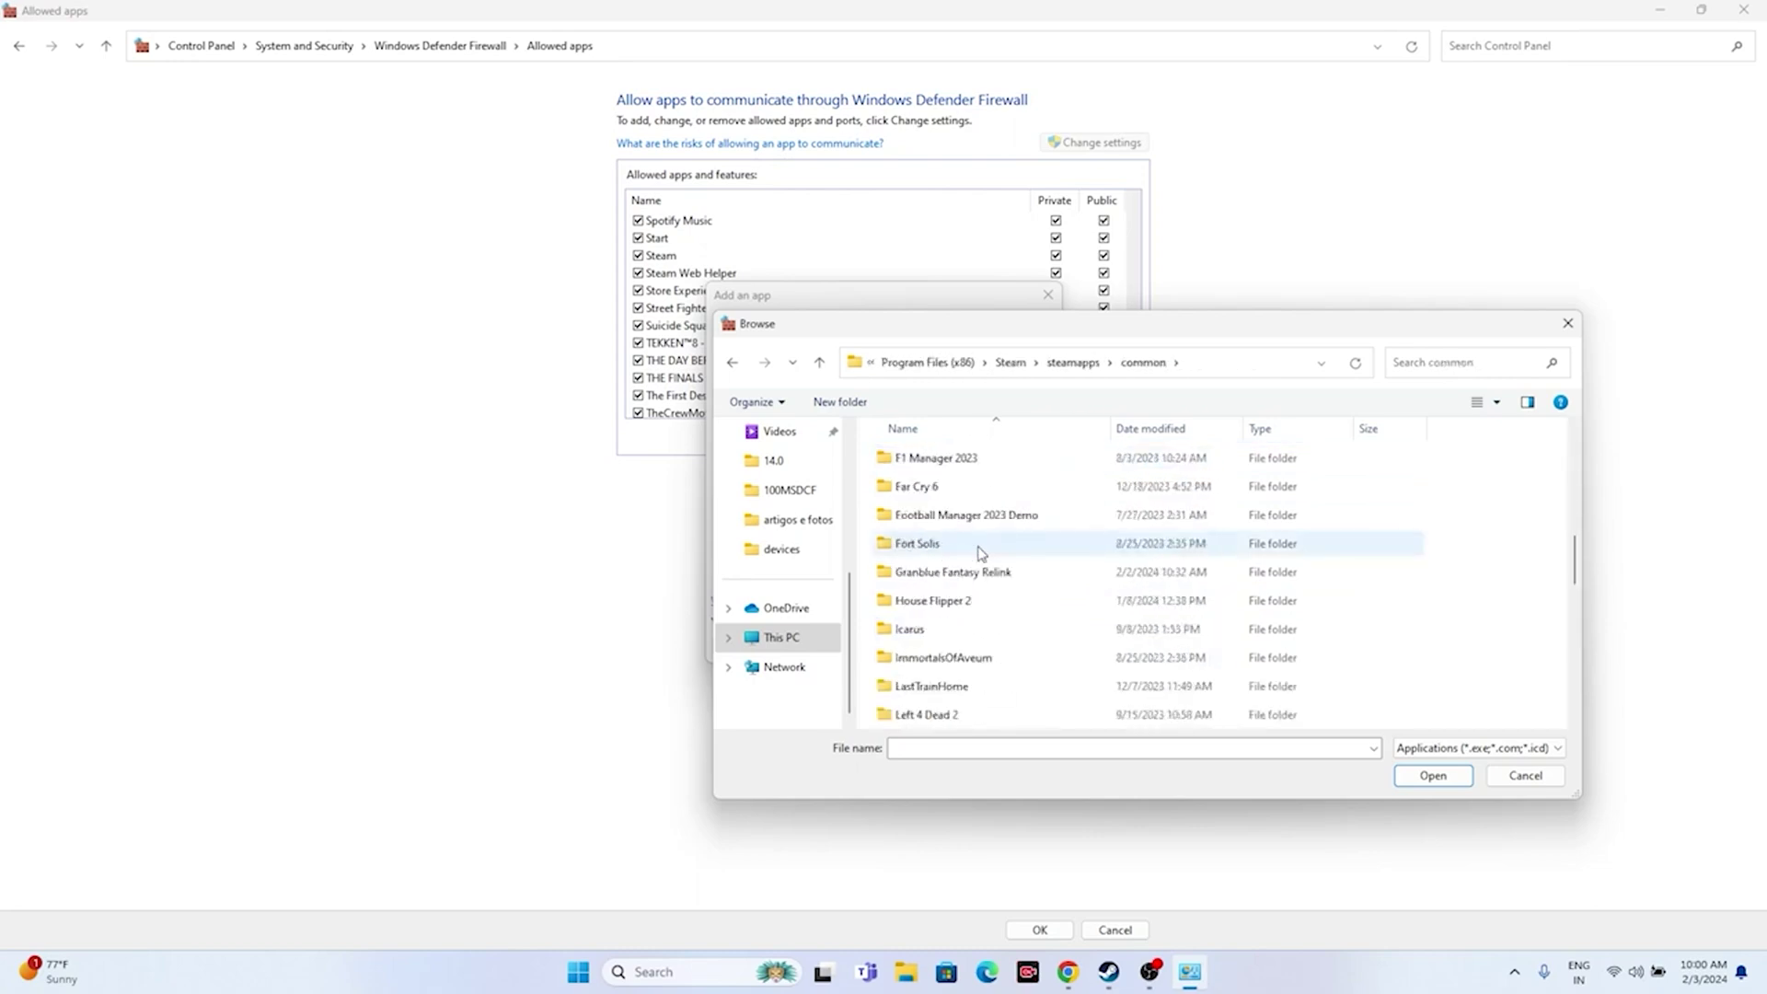
pyautogui.scroll(-3, 981, 553)
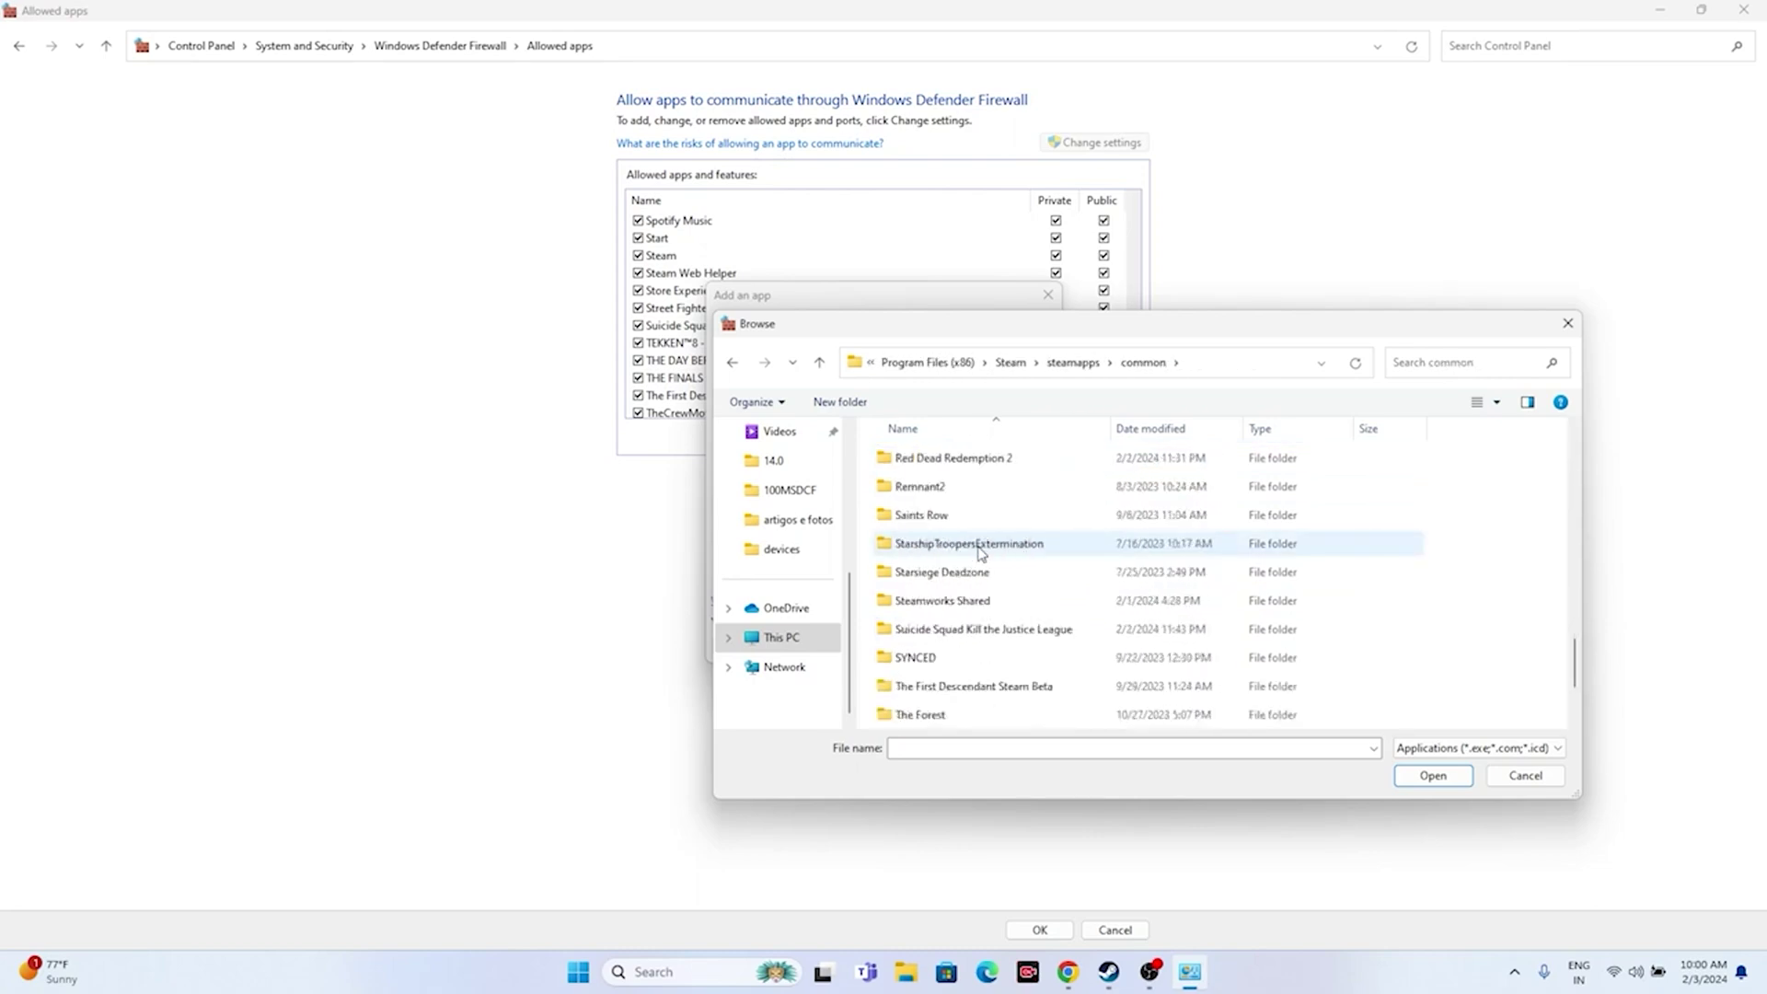
pyautogui.doubleClick(978, 633)
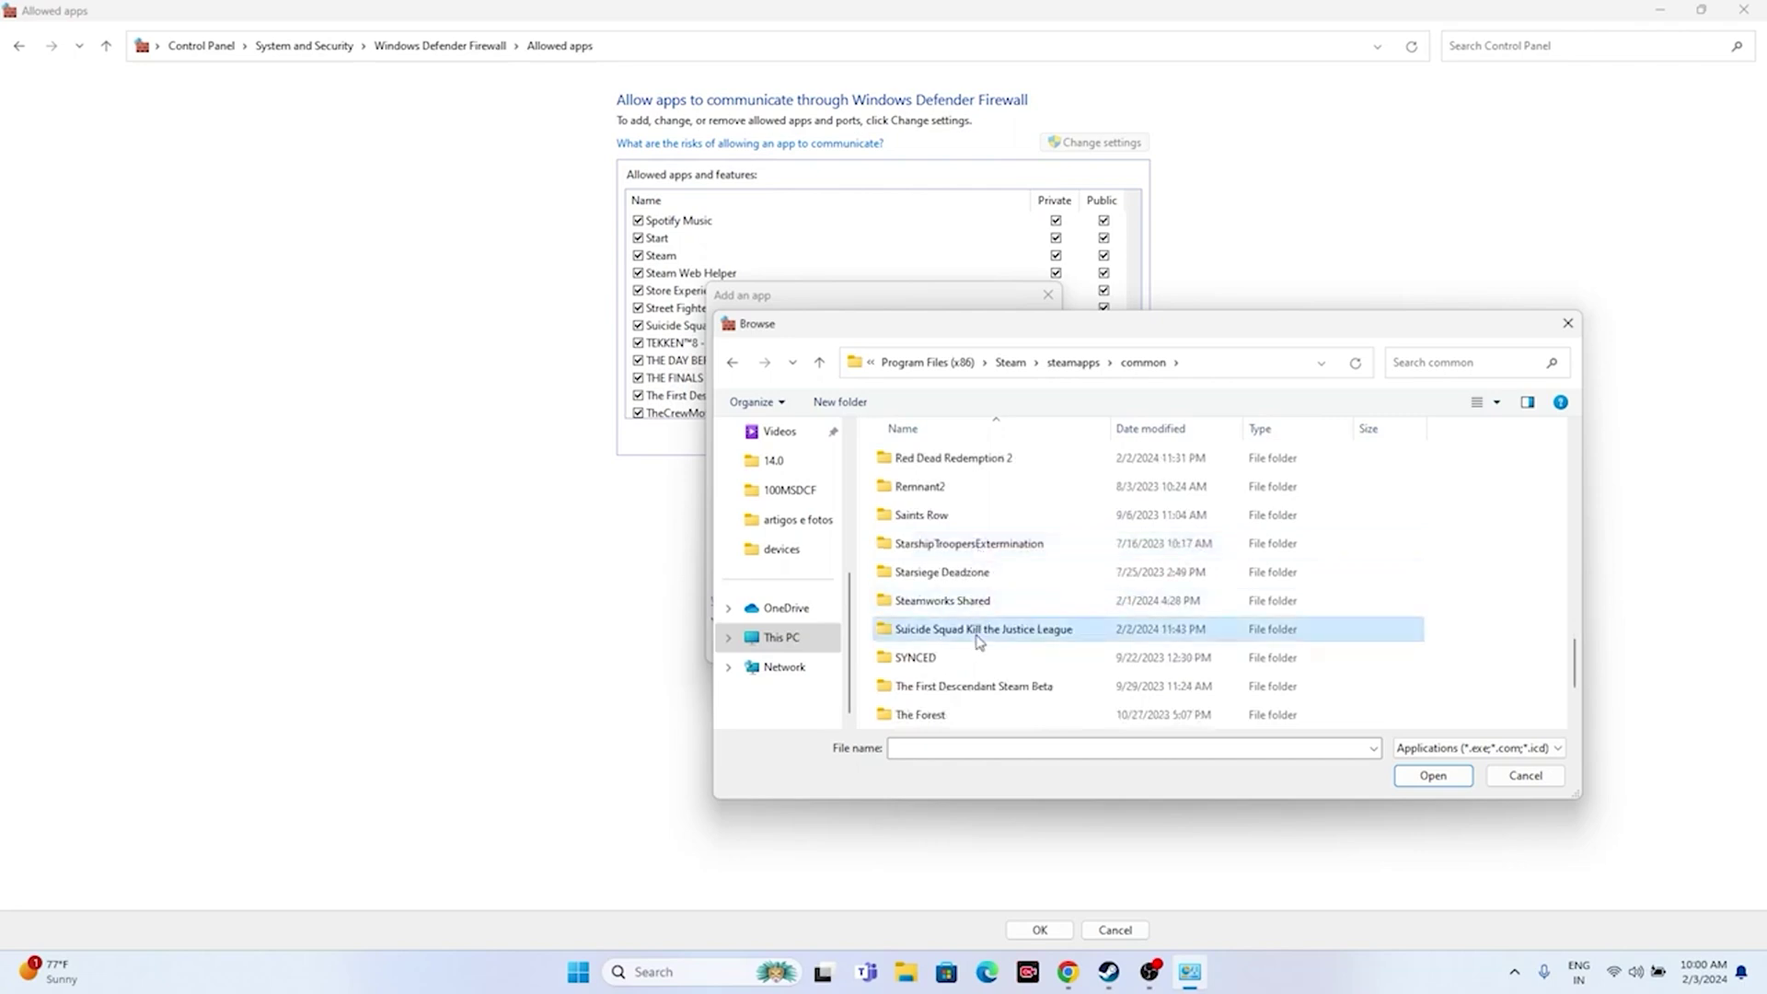
# Step: Add the game's executable from Stones > Binaries to the allowed apps, enable its private network access, and close Control Panel
pyautogui.doubleClick(937, 518)
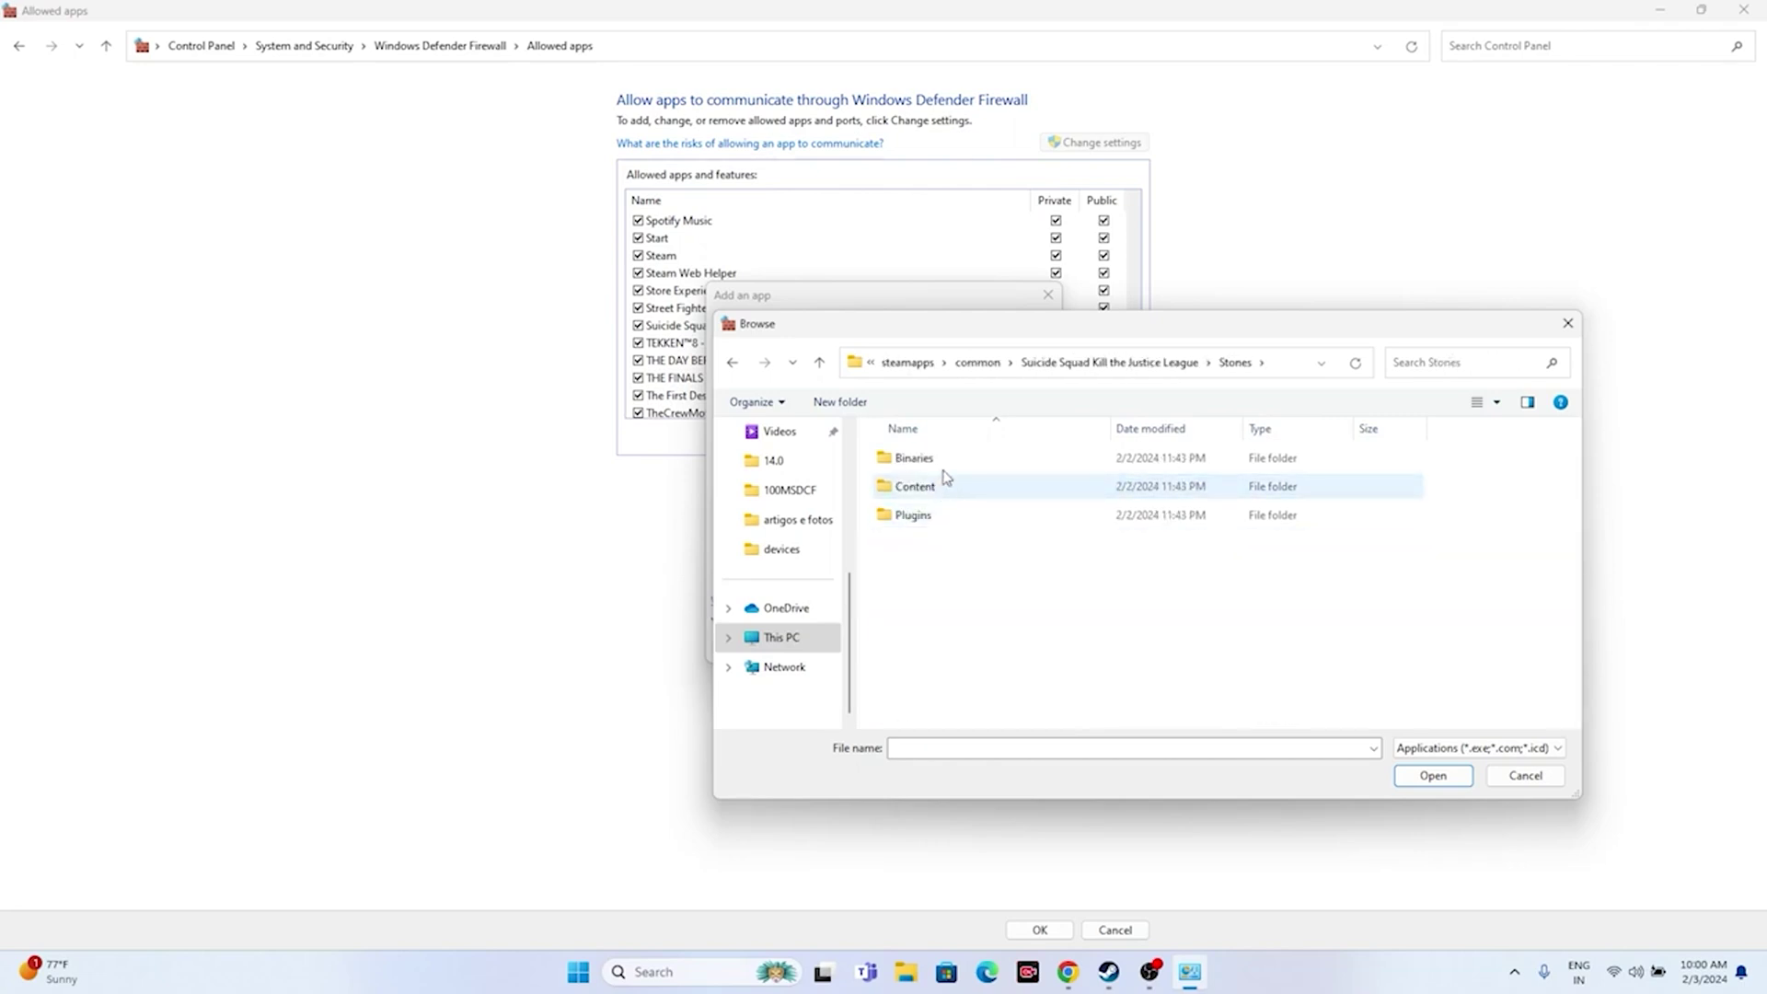
pyautogui.doubleClick(947, 468)
pyautogui.doubleClick(947, 472)
pyautogui.click(947, 488)
pyautogui.click(1436, 776)
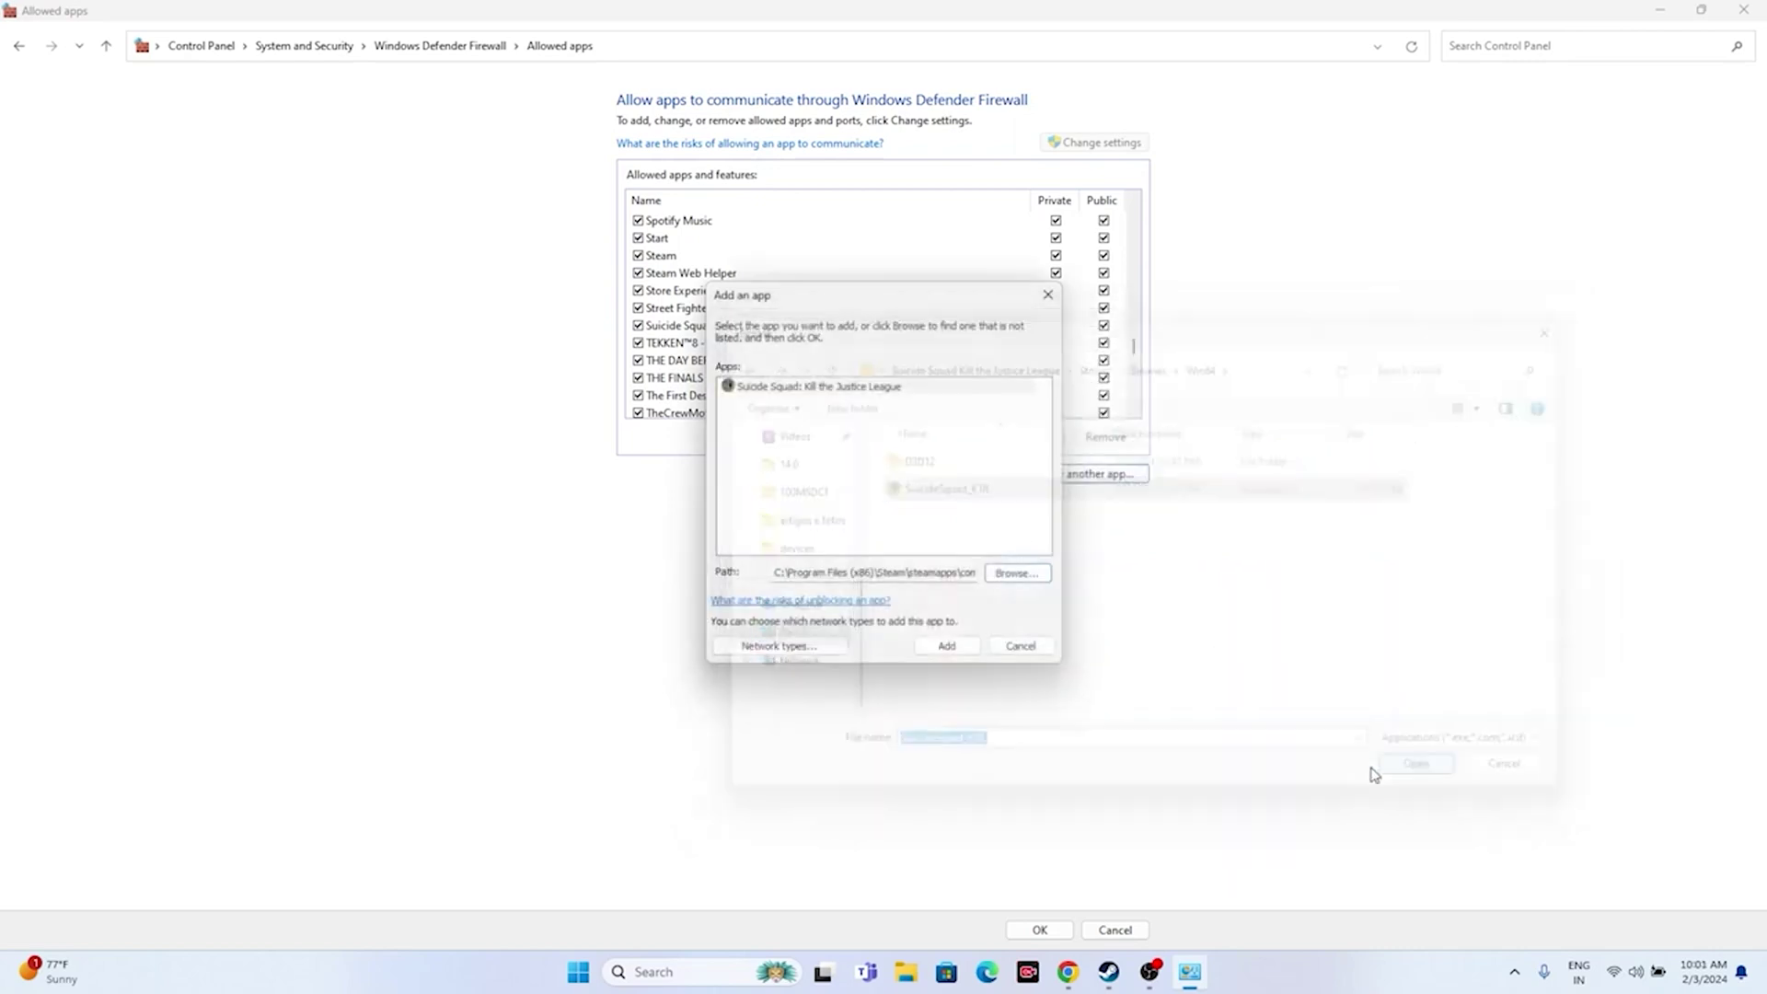
pyautogui.click(953, 649)
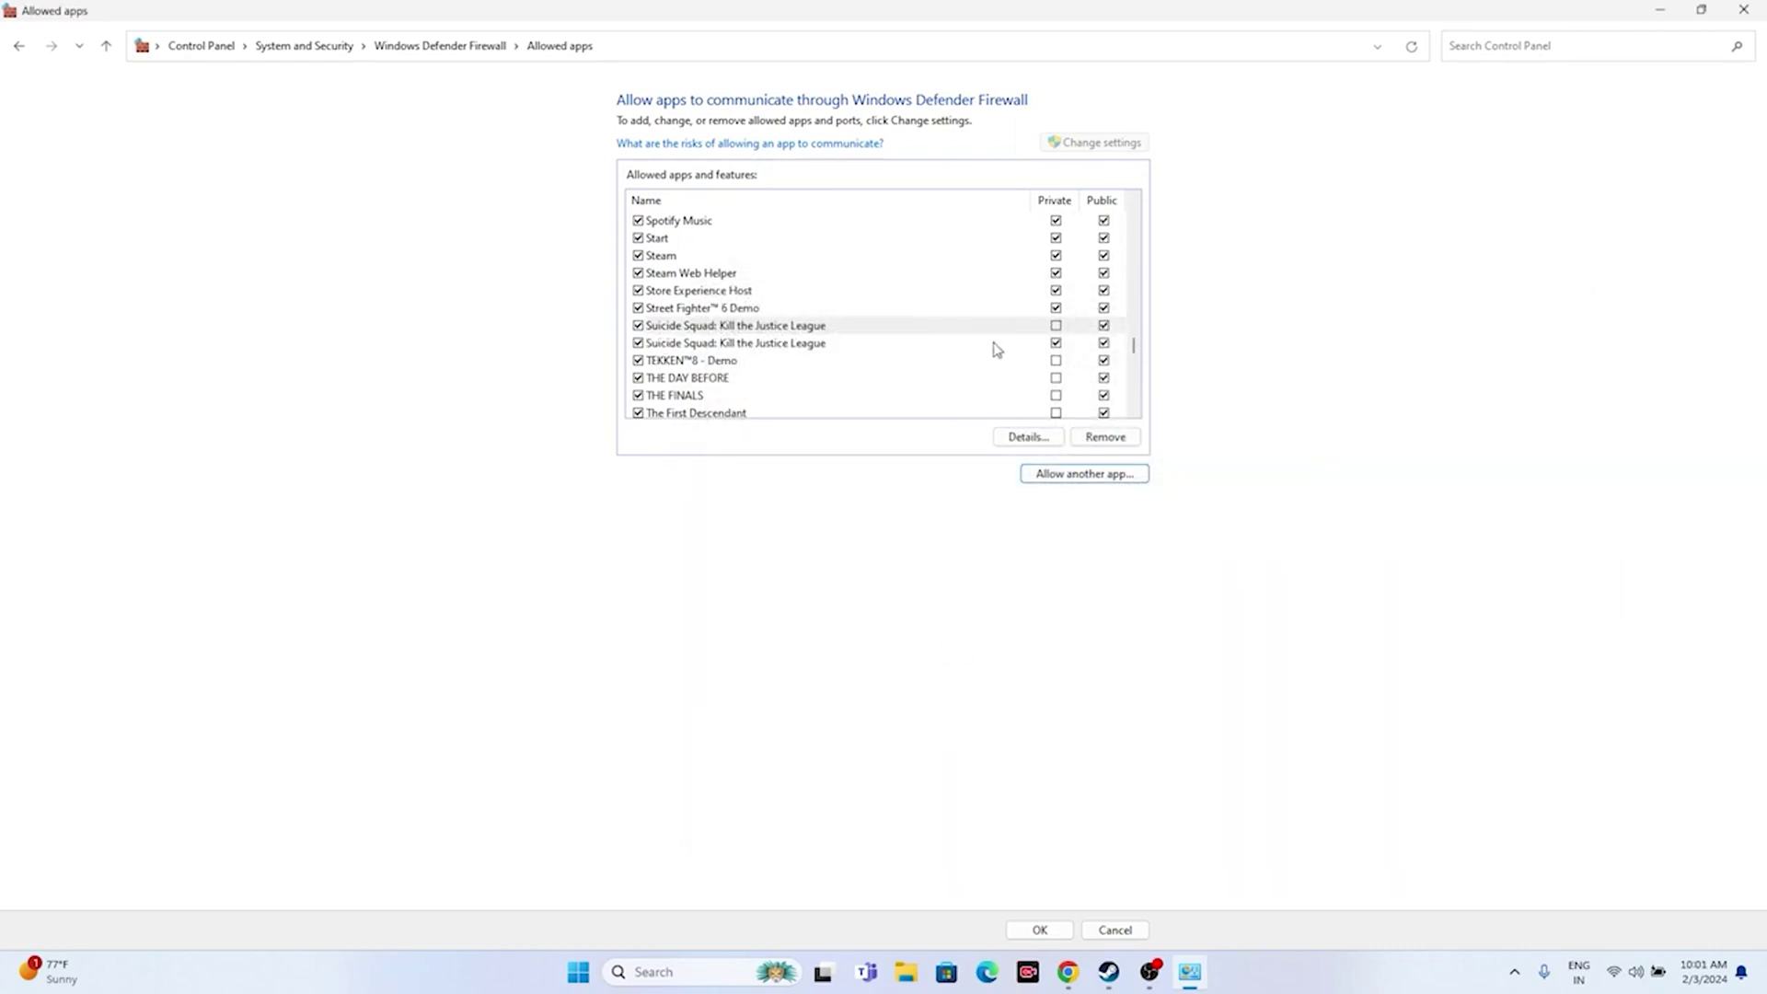
pyautogui.click(1056, 327)
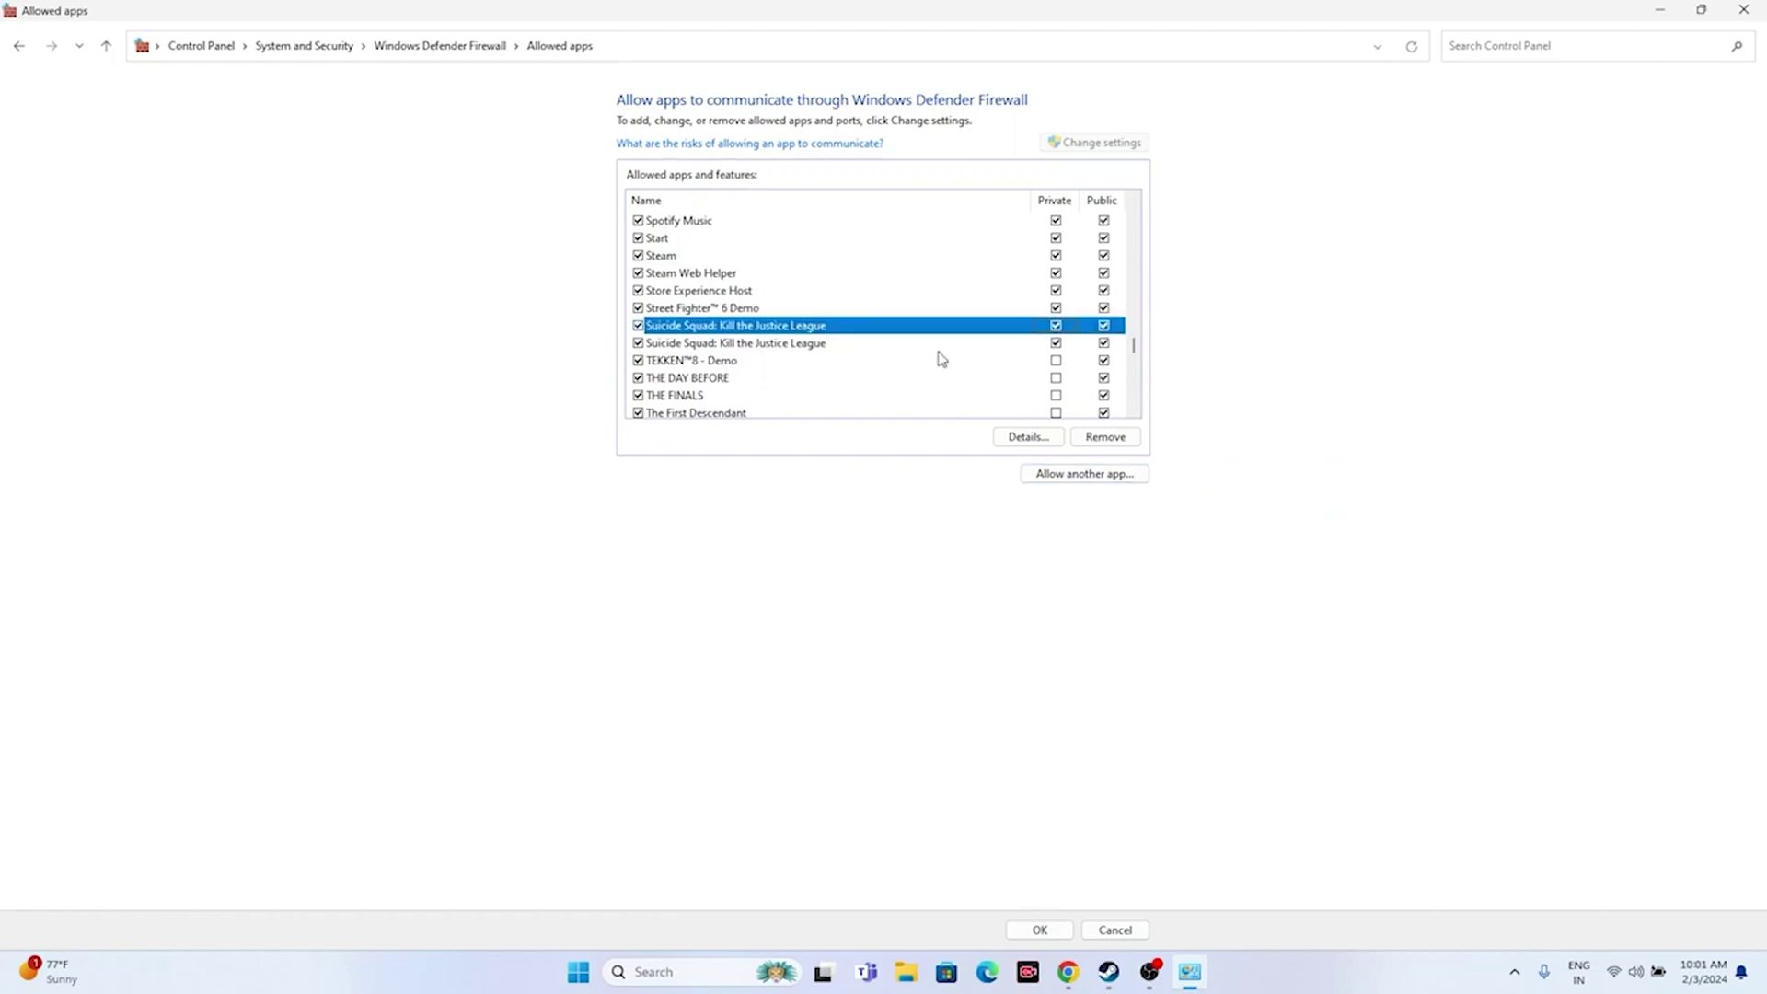
pyautogui.click(1744, 9)
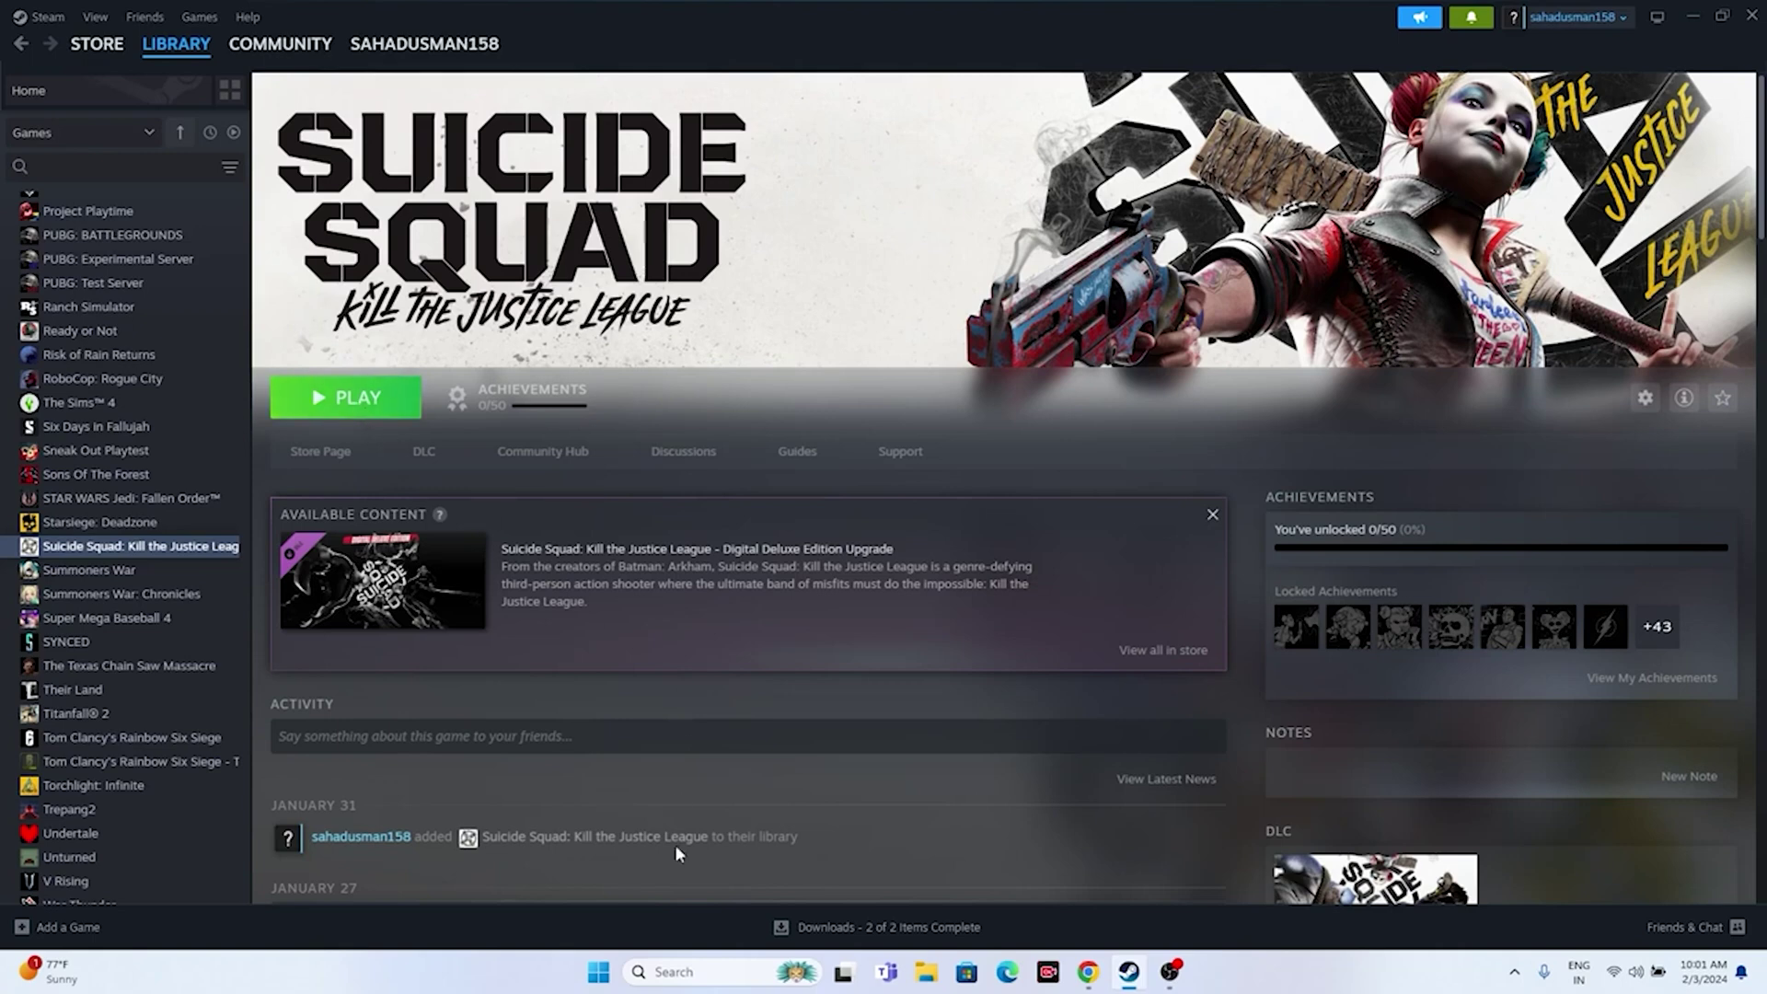
# Step: Hide all Microsoft services in System Configuration's service list, apply the configuration, and exit without restarting
pyautogui.click(697, 974)
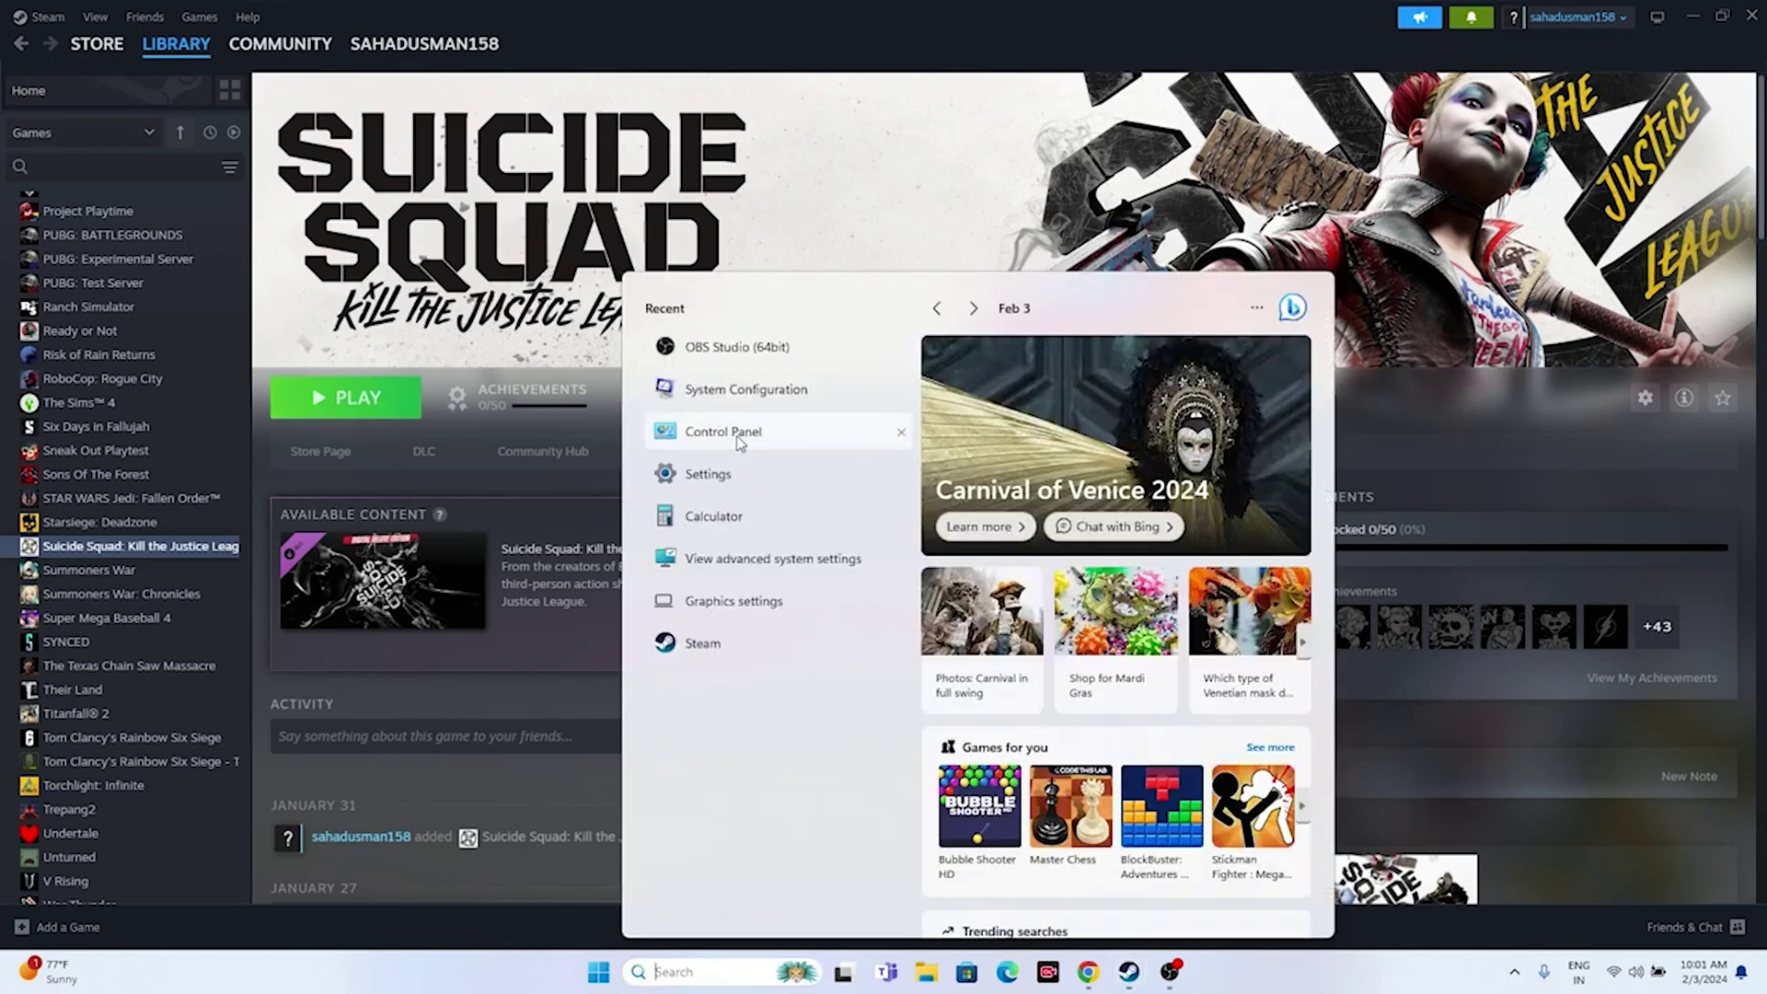
pyautogui.click(741, 389)
pyautogui.click(737, 340)
pyautogui.click(1084, 583)
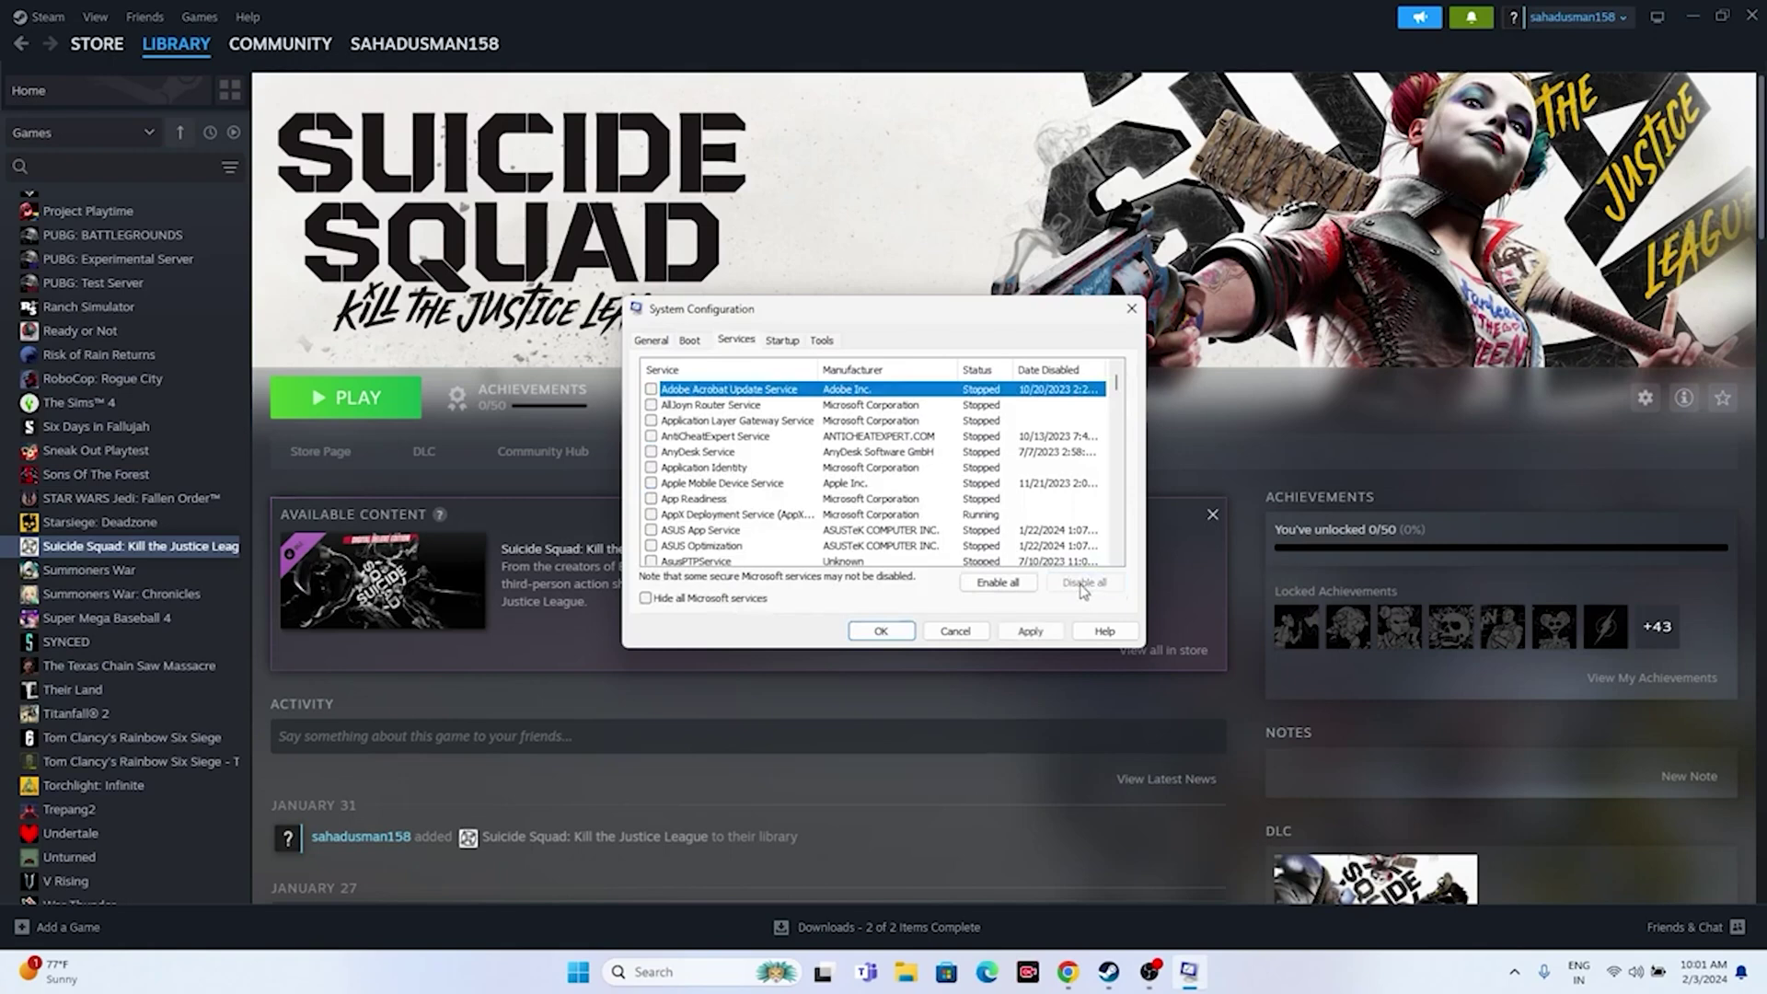
pyautogui.click(648, 598)
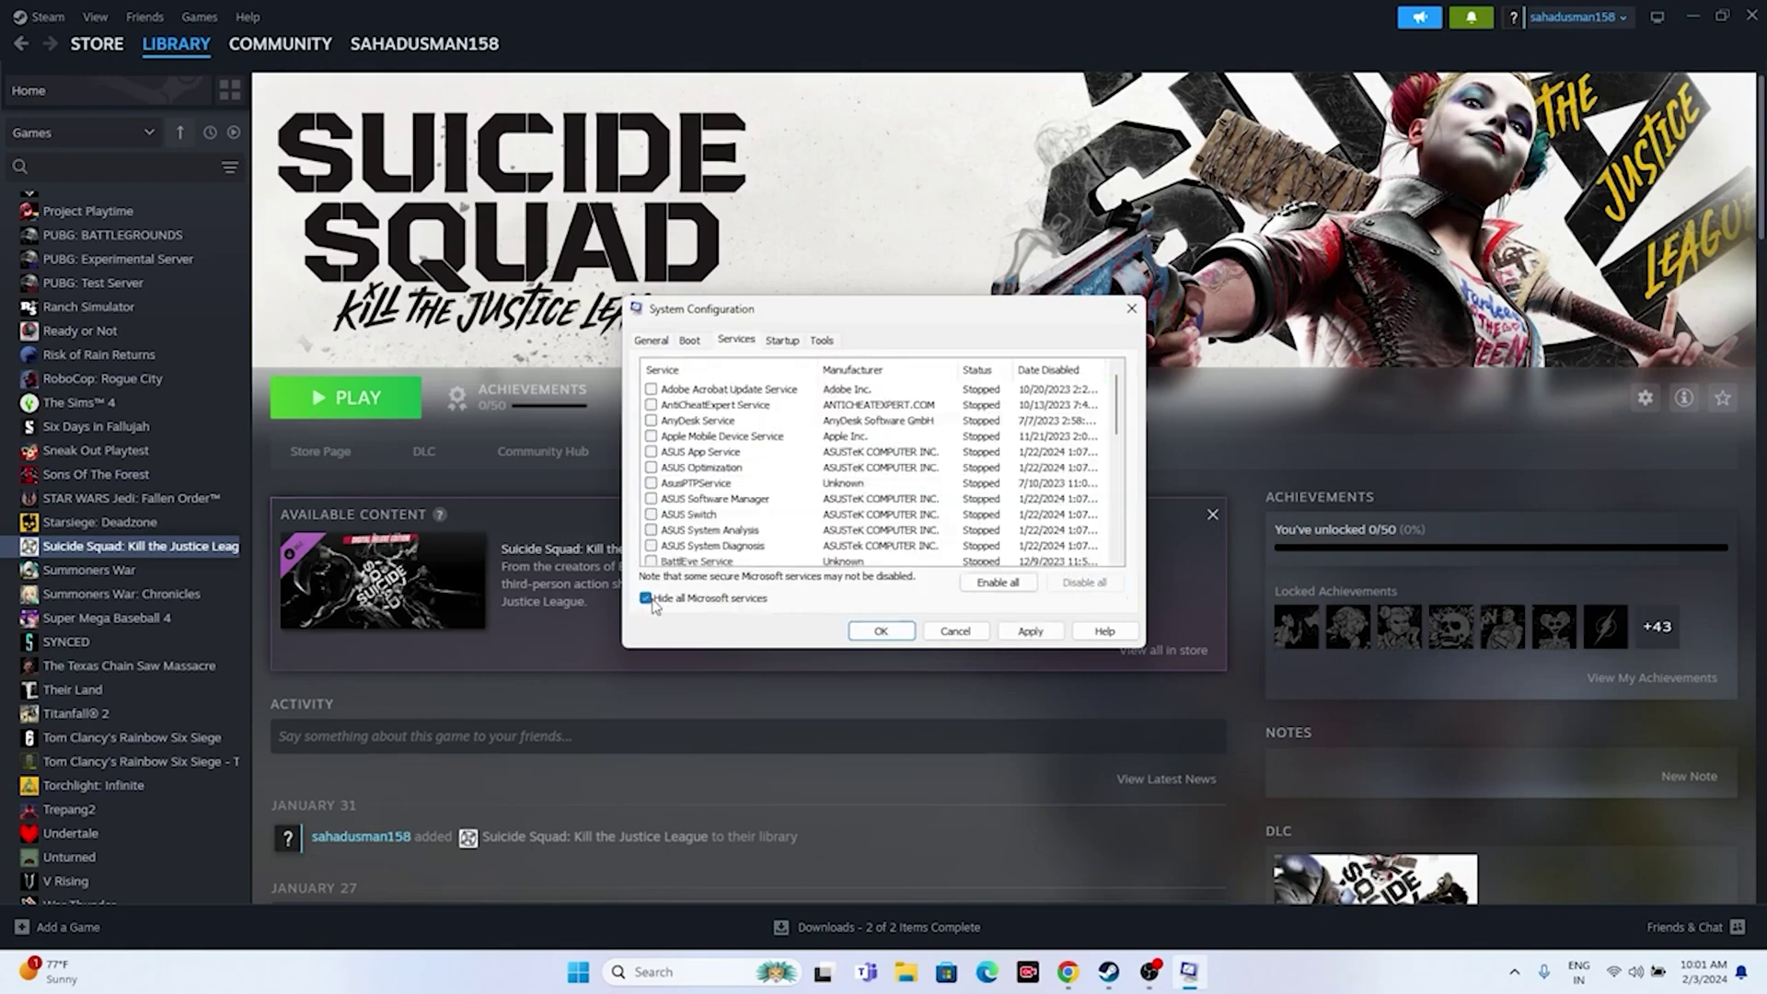
pyautogui.click(1031, 631)
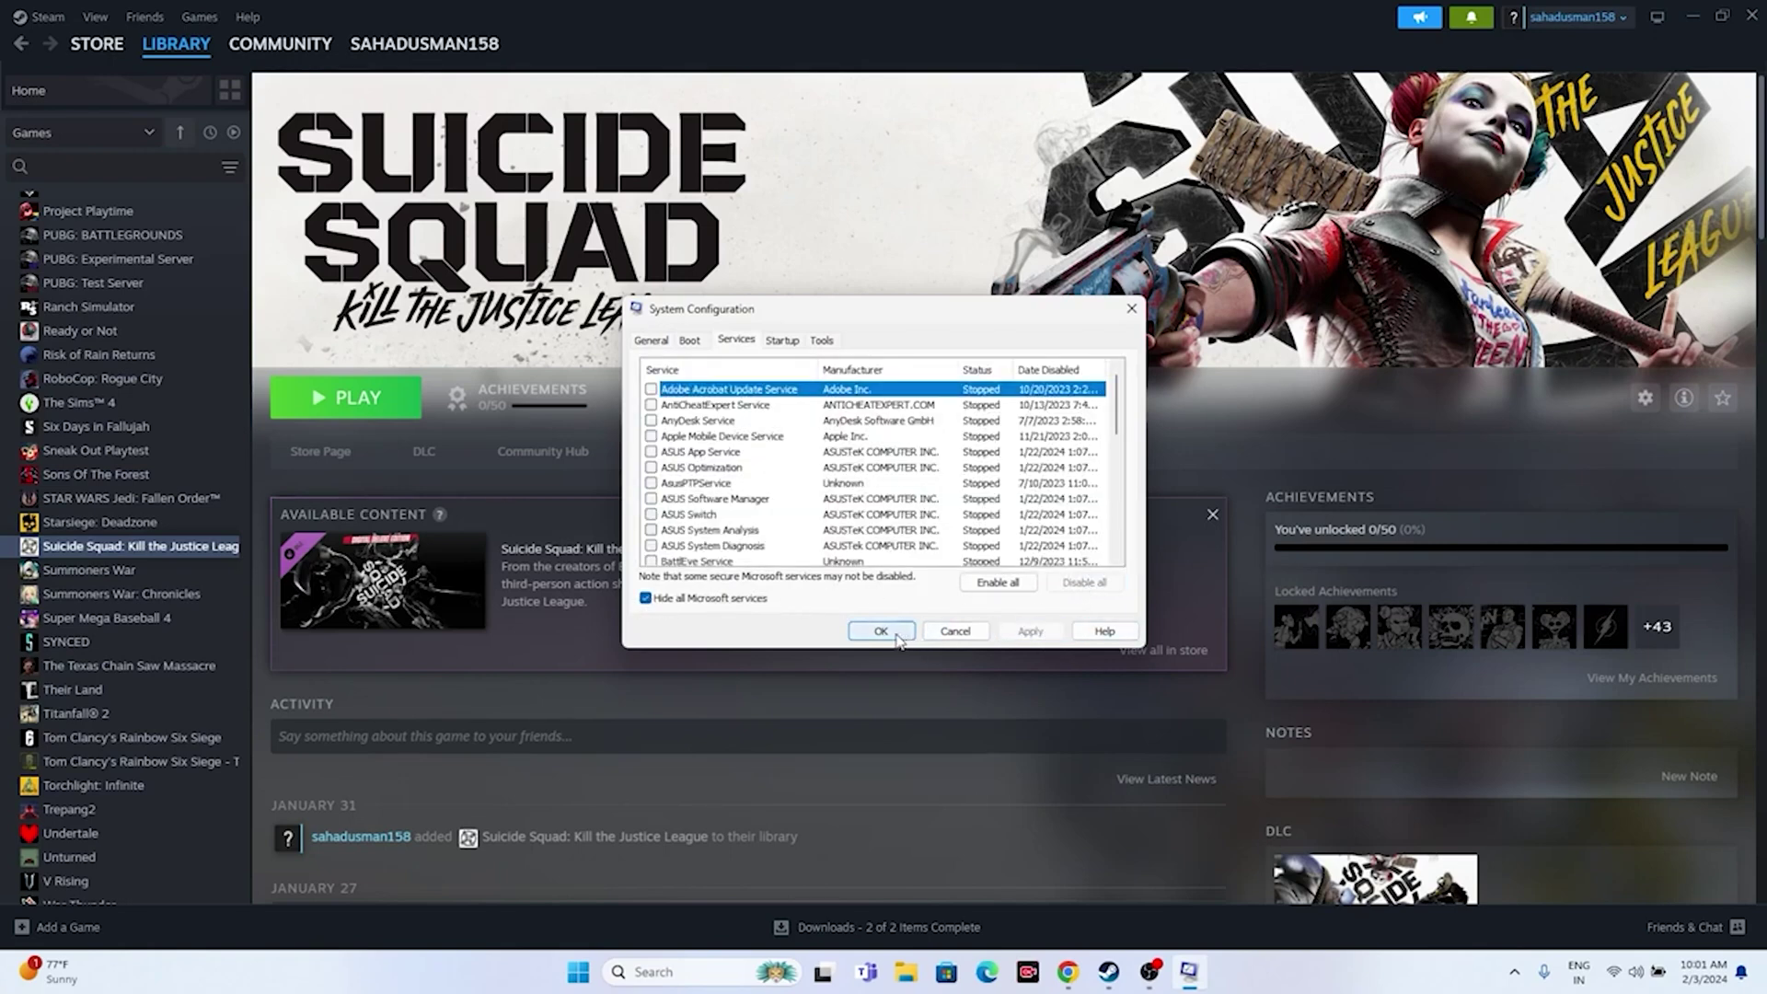
pyautogui.click(897, 634)
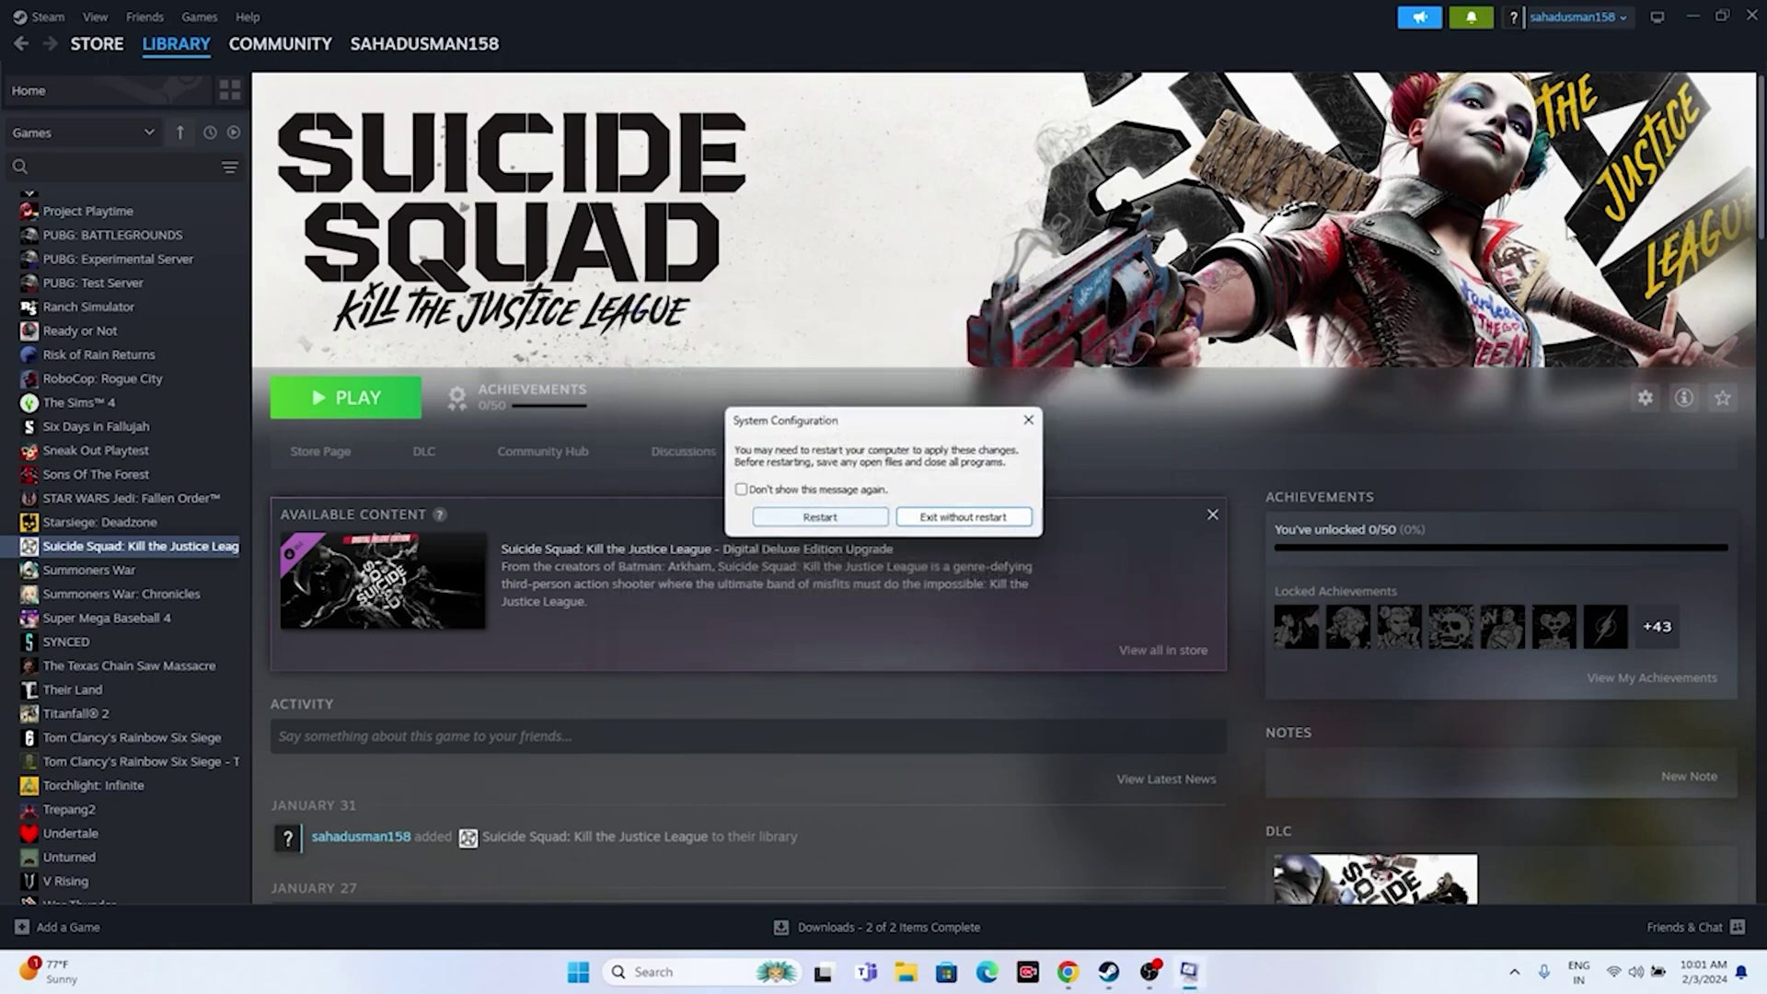
pyautogui.click(1690, 16)
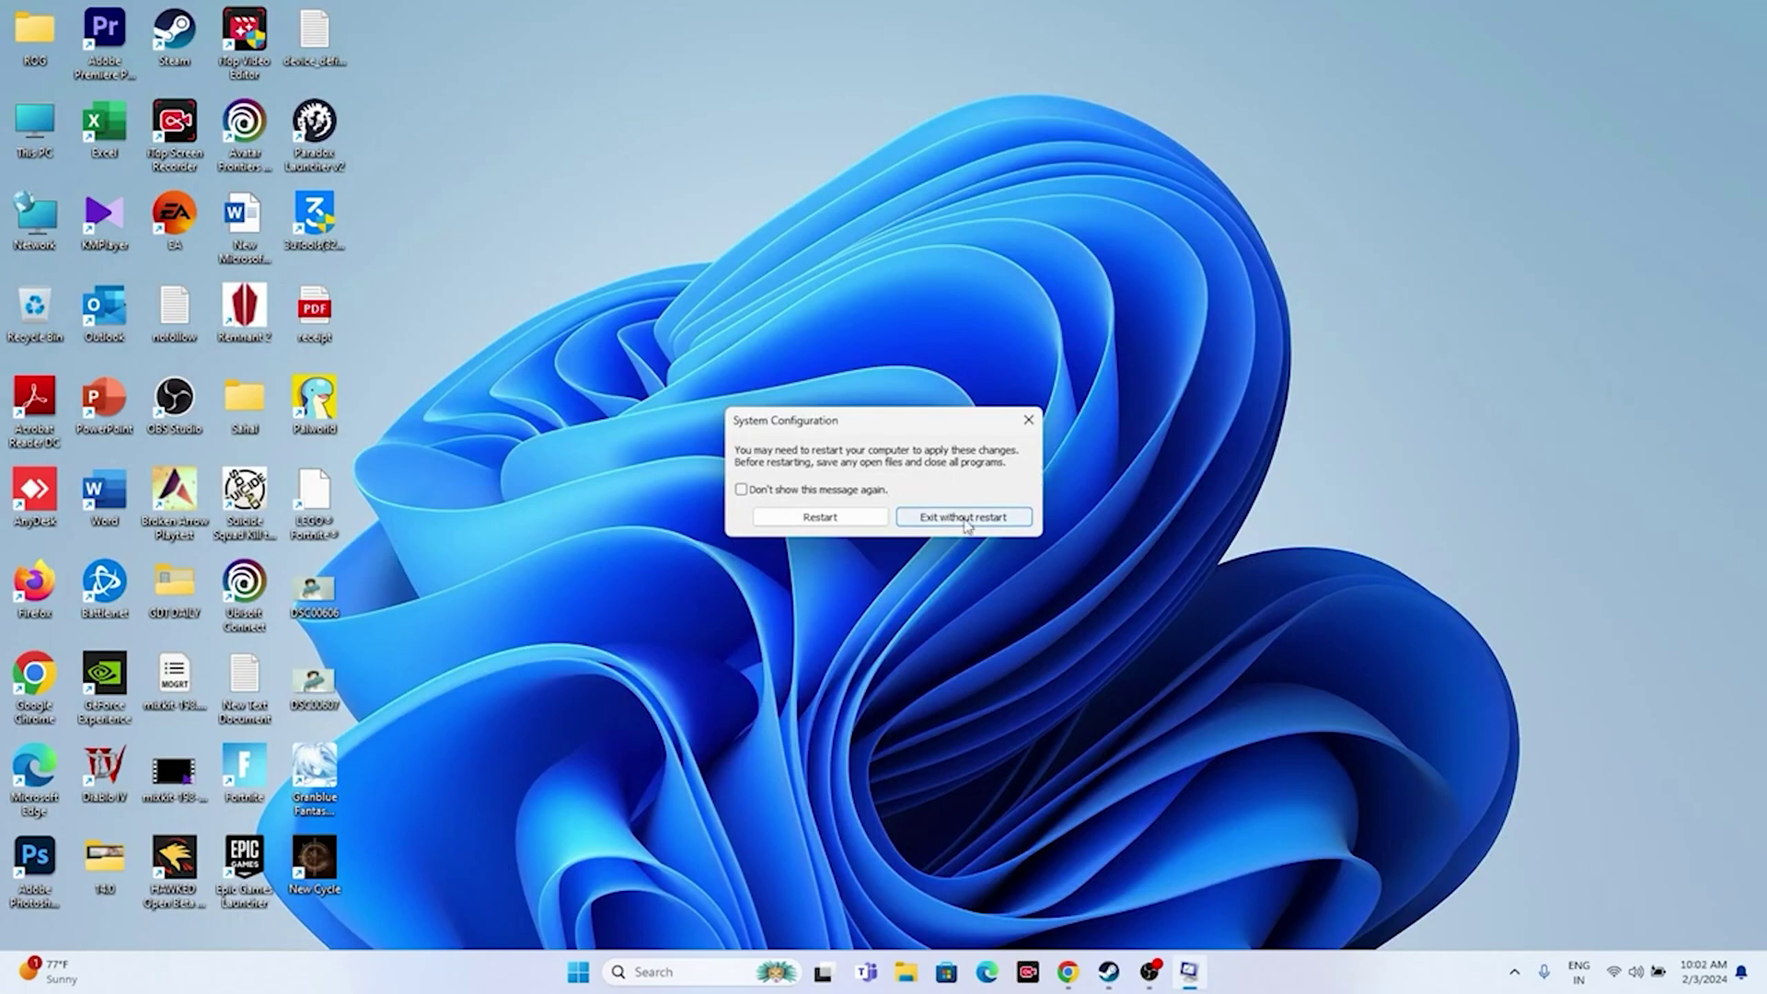
pyautogui.click(966, 521)
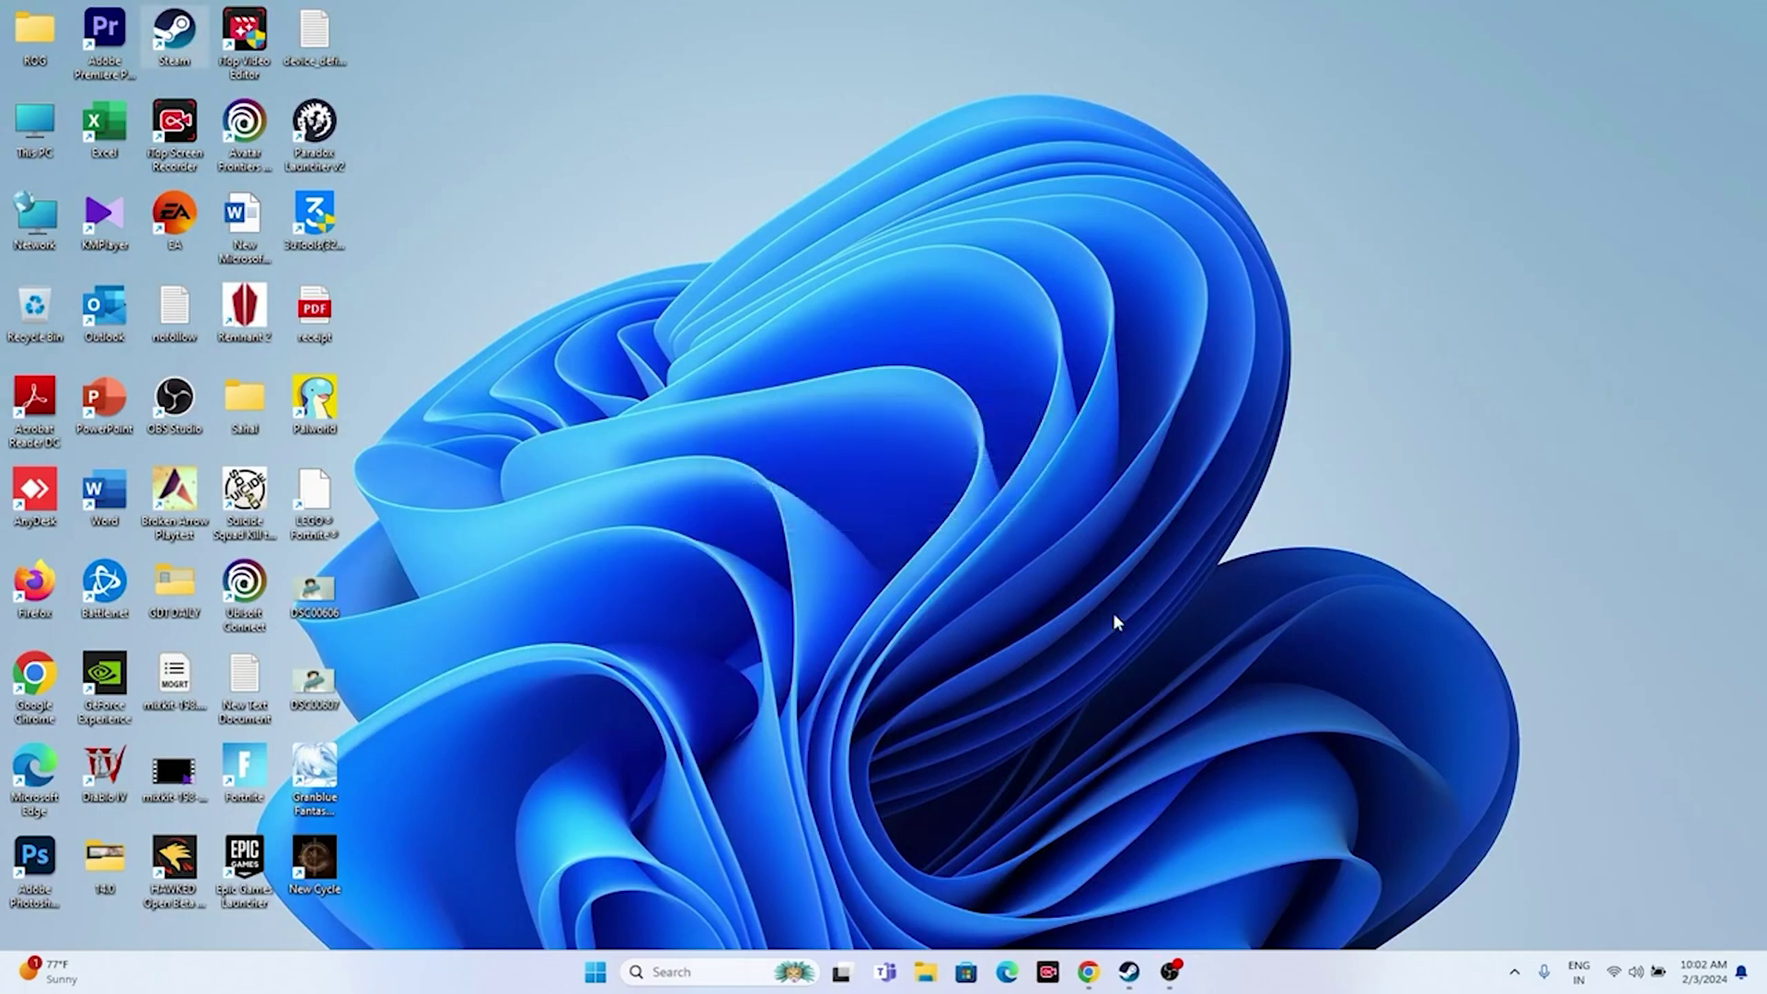
# Step: Switch back to Steam, view the general properties of Suicide Squad: Kill the Justice League, and close them
pyautogui.click(1129, 972)
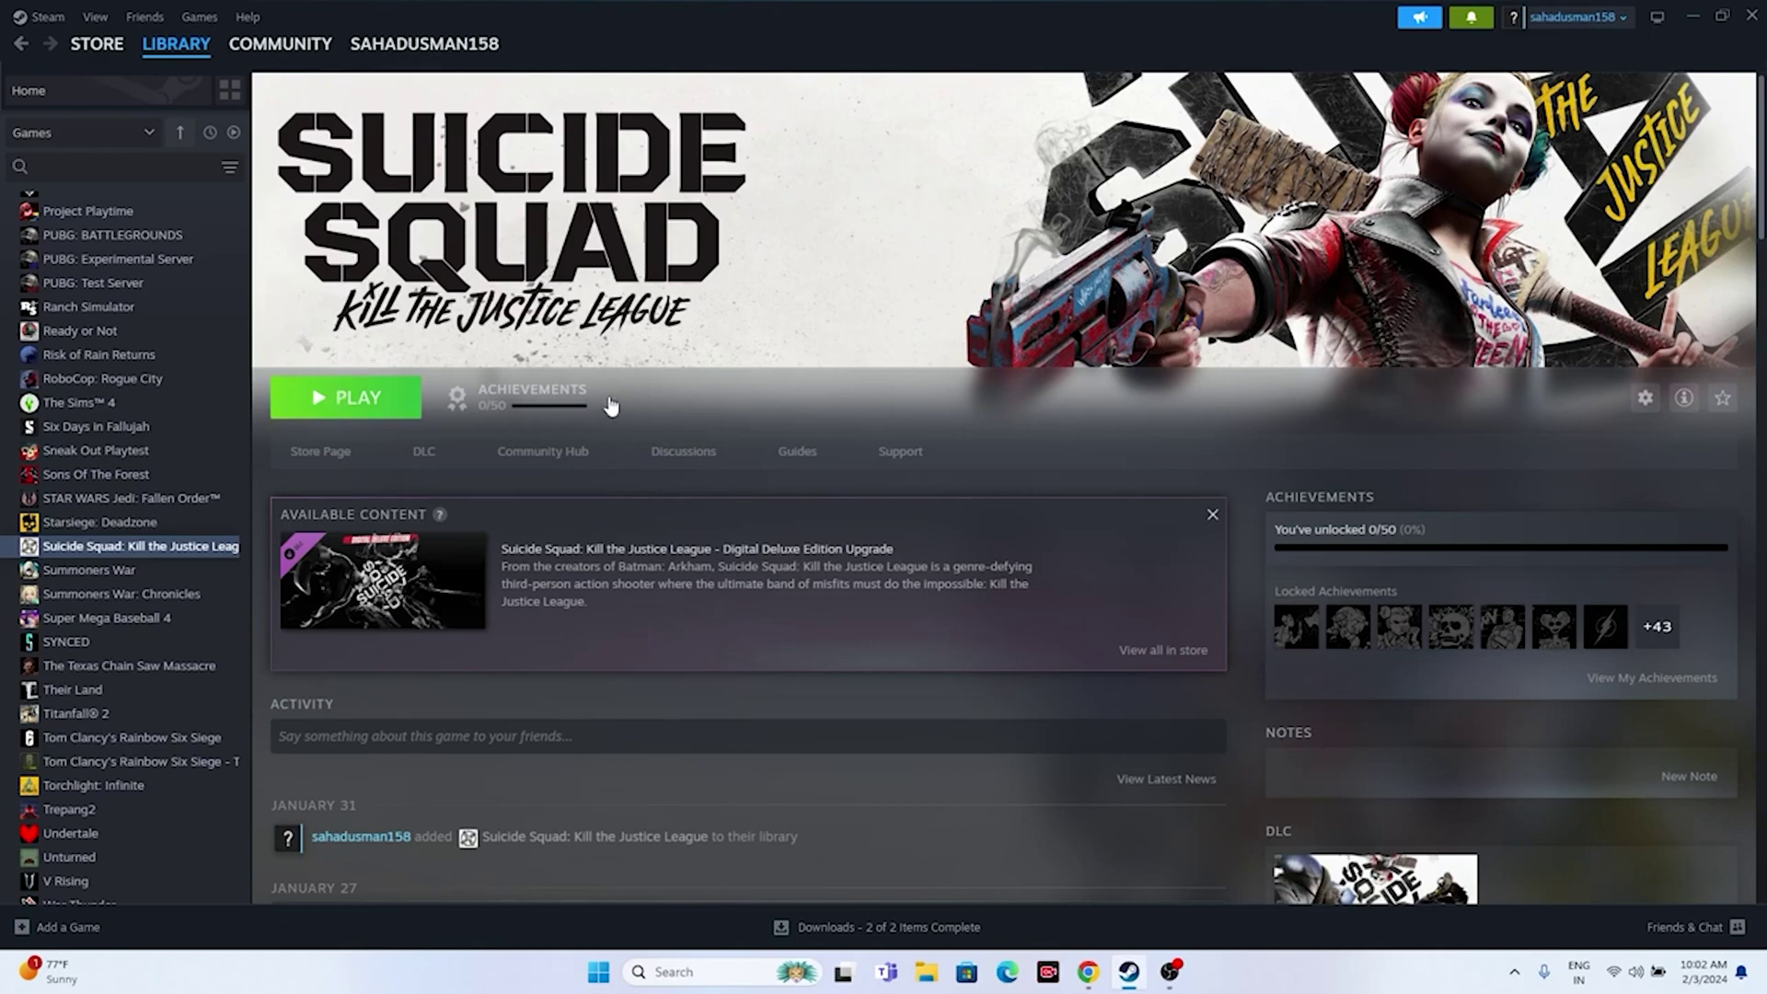
pyautogui.rightClick(129, 554)
pyautogui.click(177, 692)
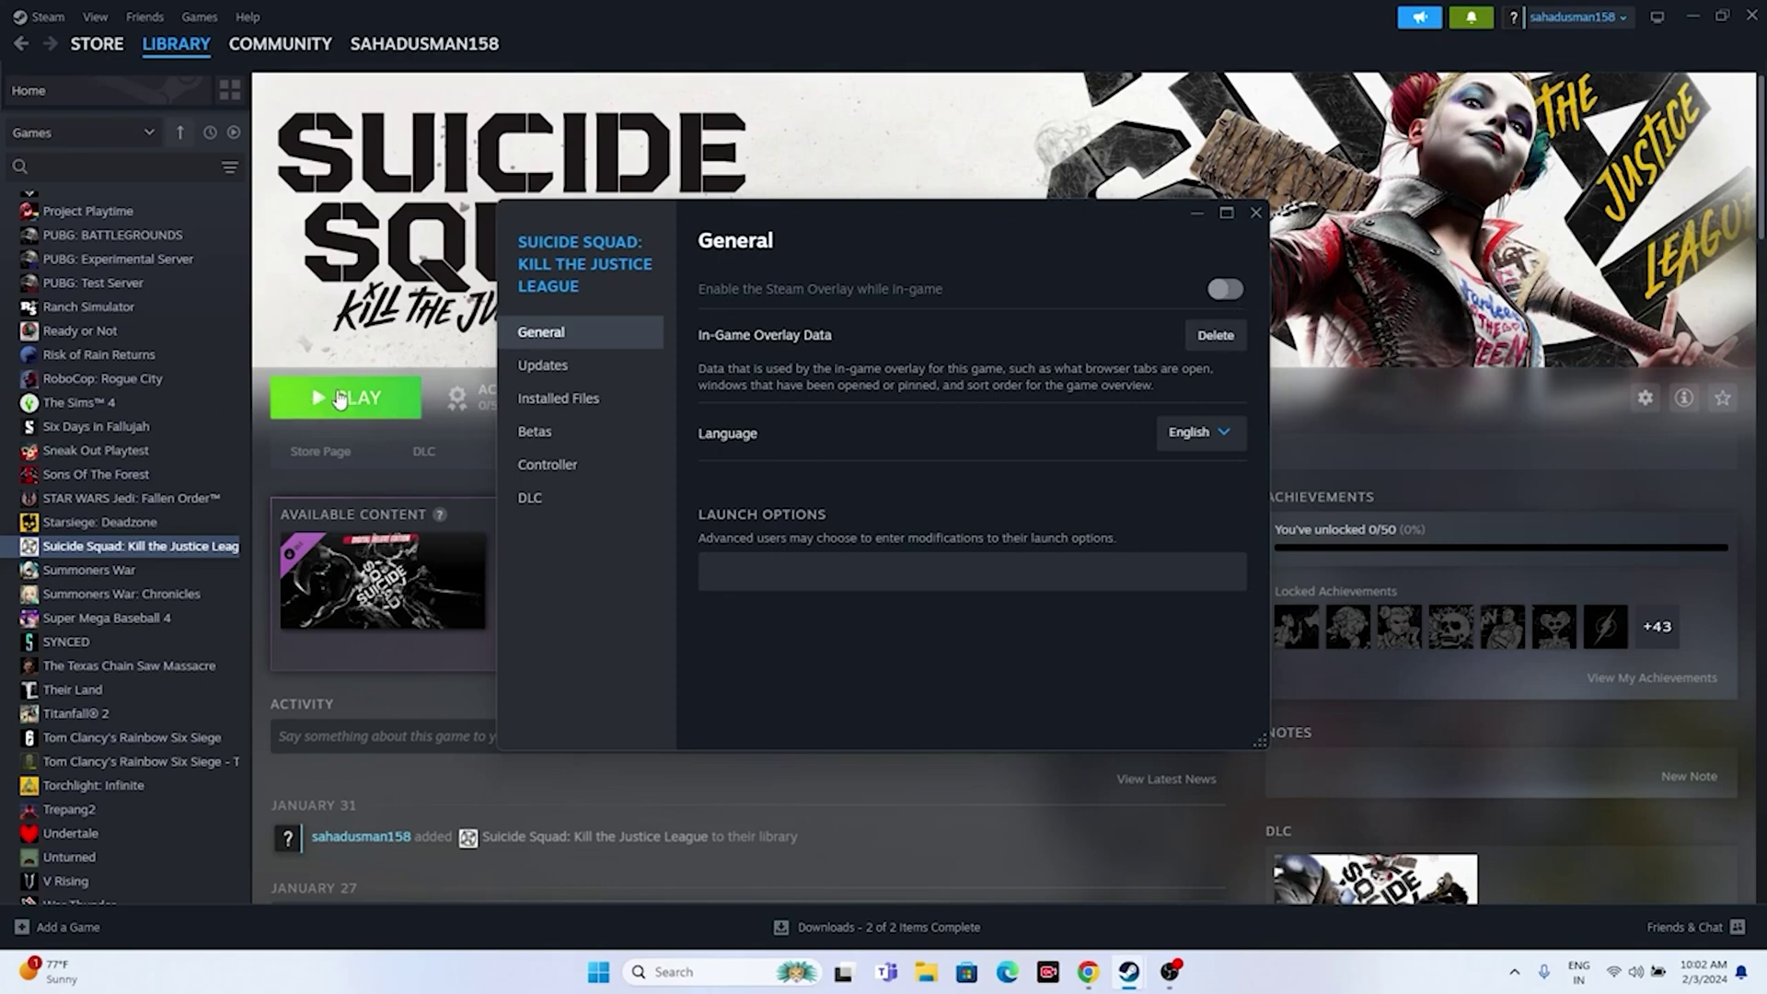
pyautogui.click(1257, 216)
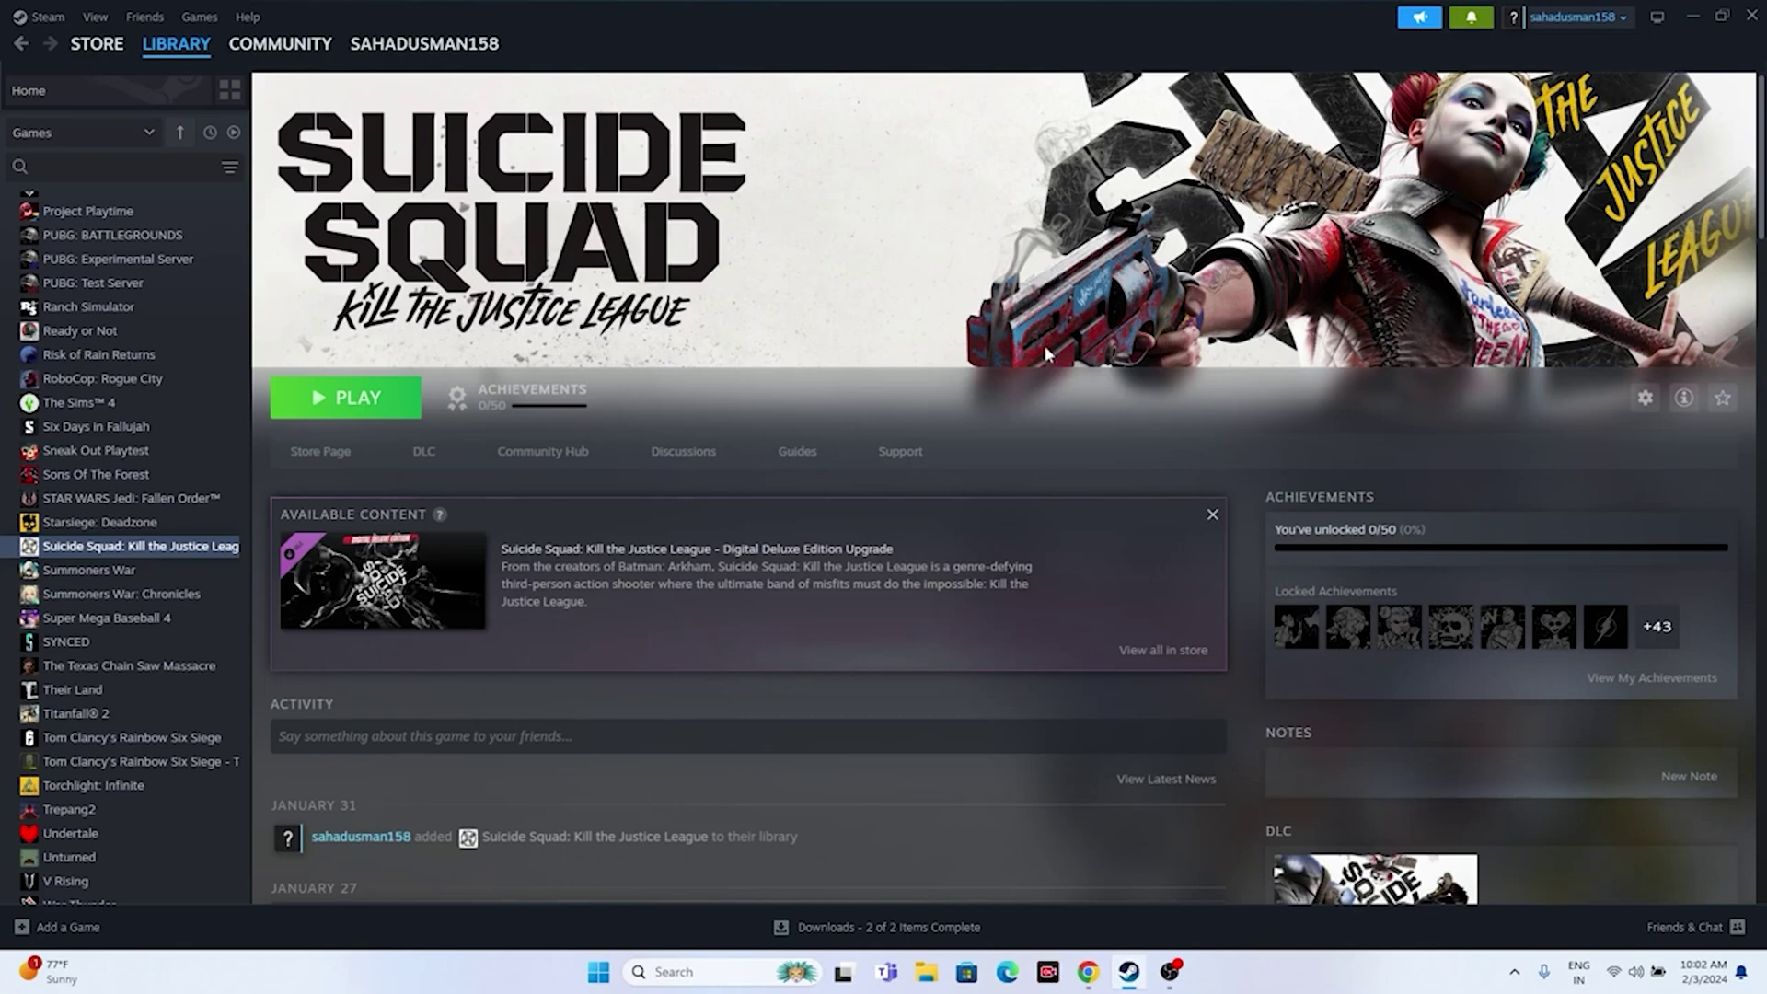
# Step: Enter a DirectX version launch option in the properties of Suicide Squad: Kill the Justice League and close them
pyautogui.rightClick(215, 550)
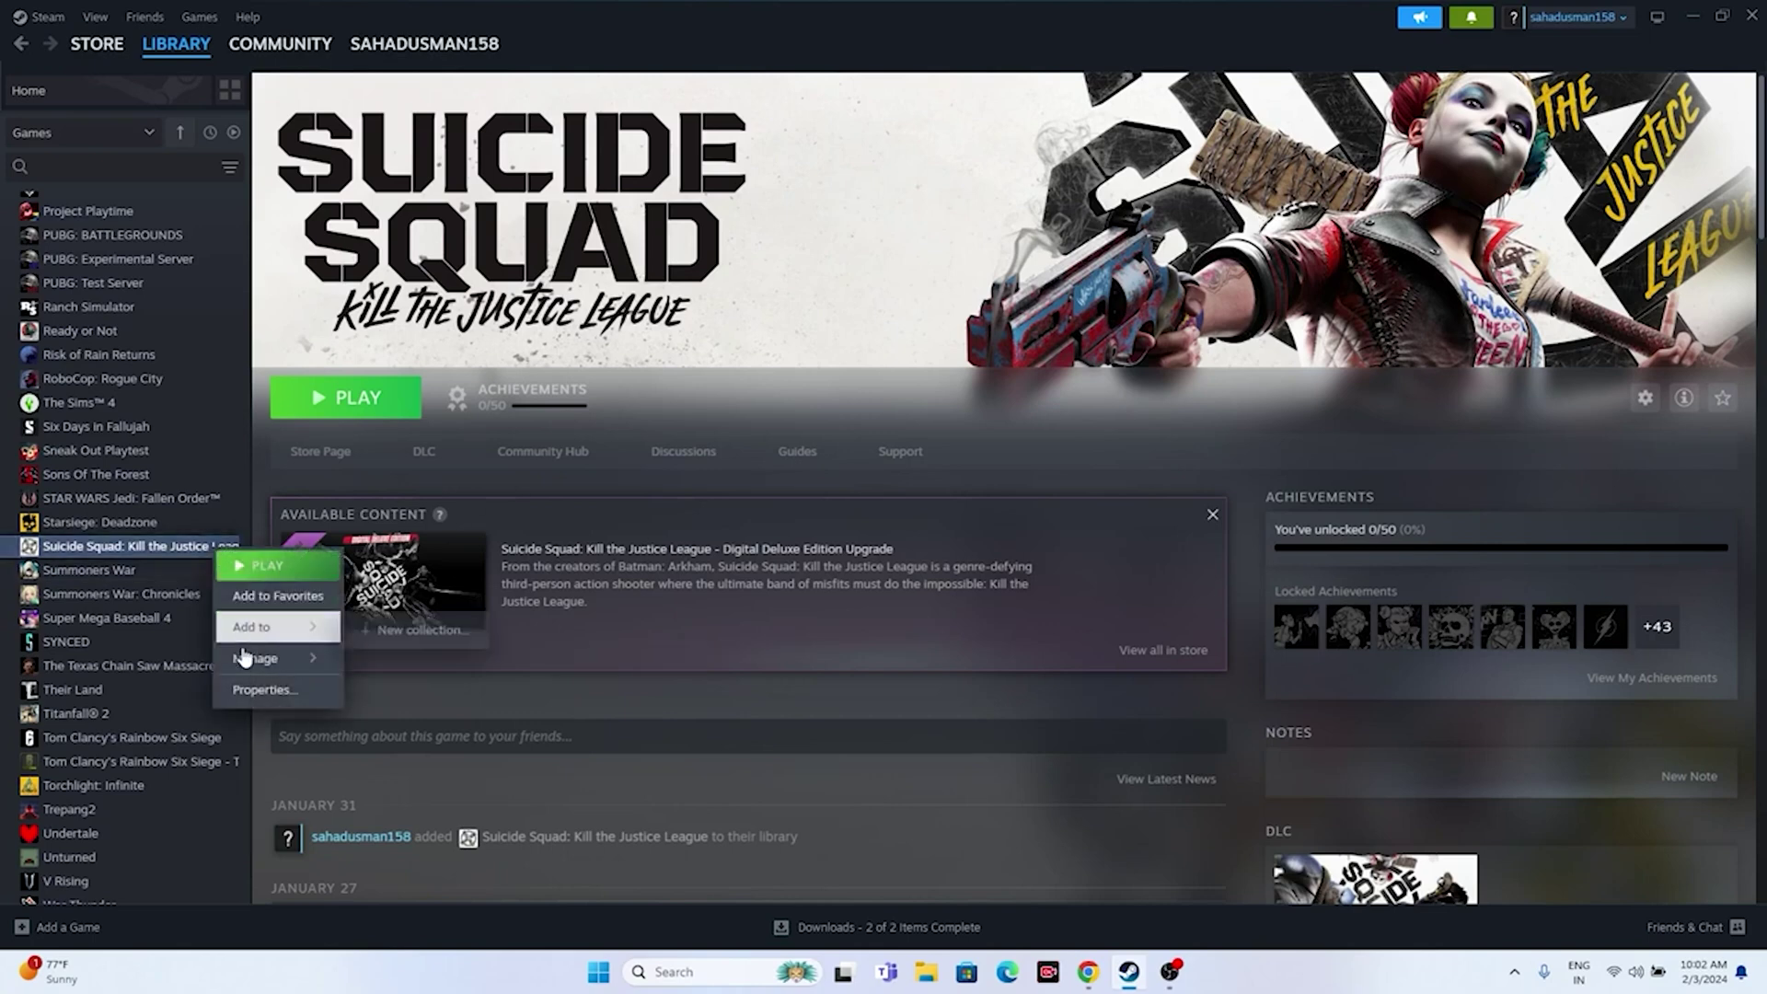
pyautogui.click(259, 690)
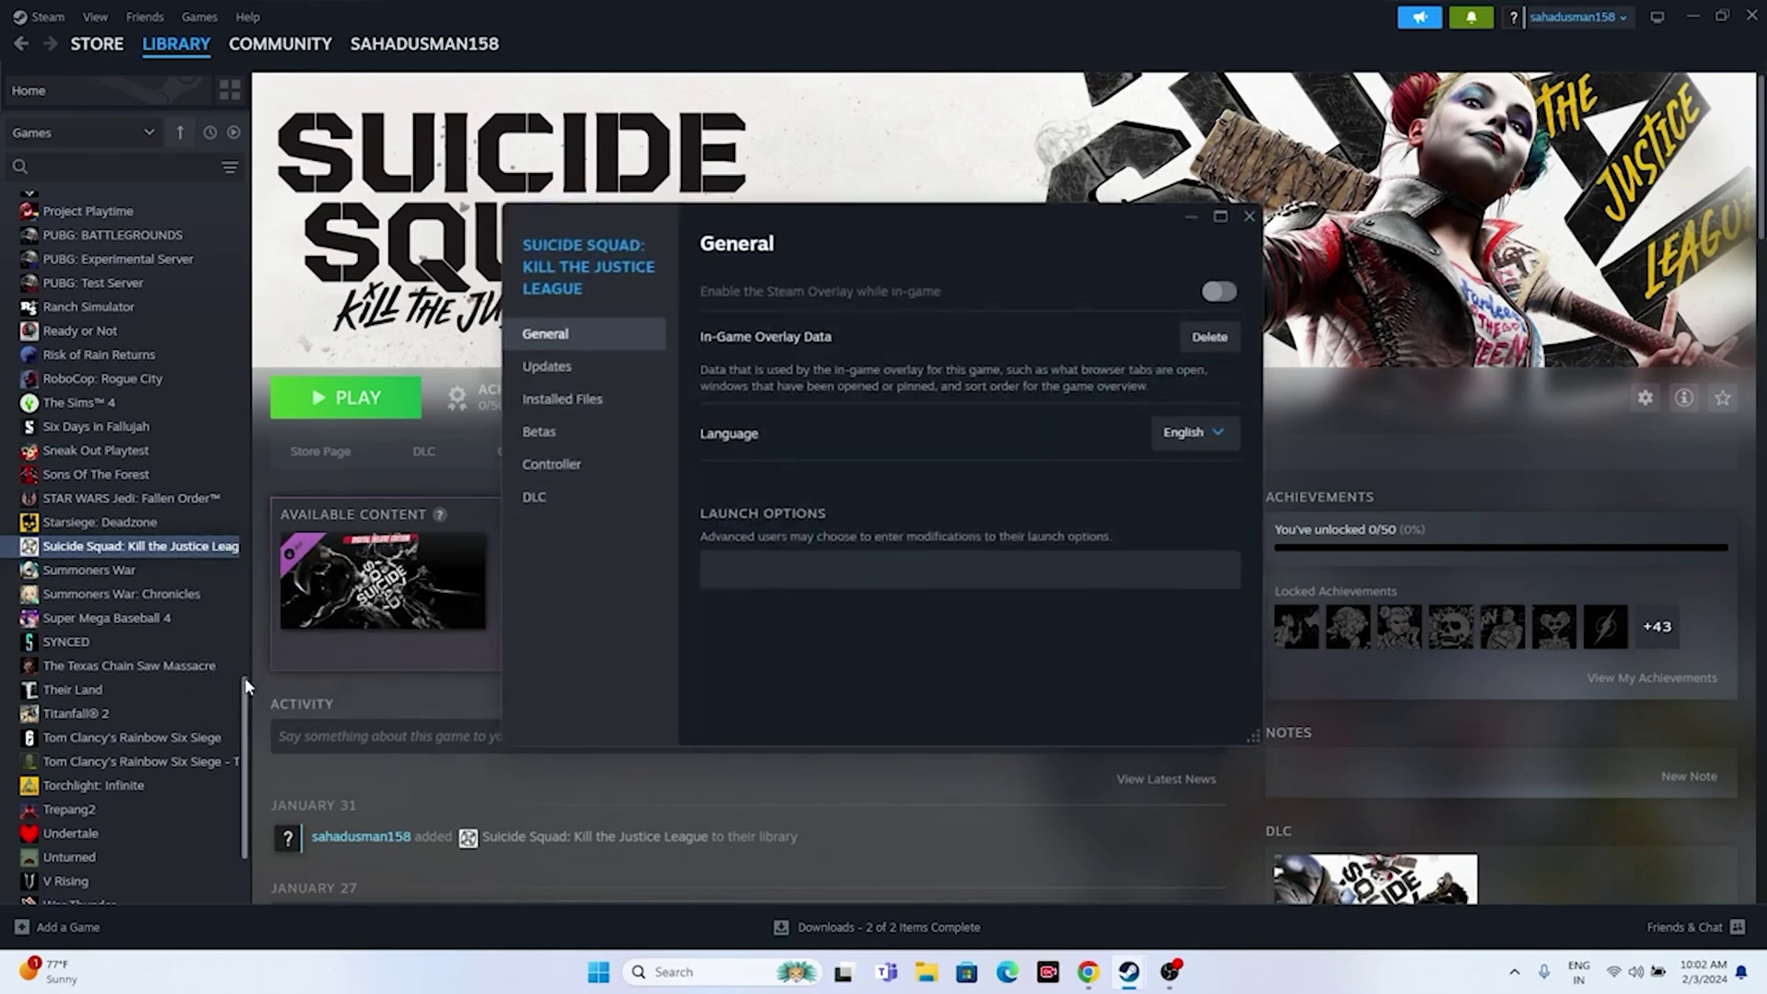
pyautogui.click(738, 564)
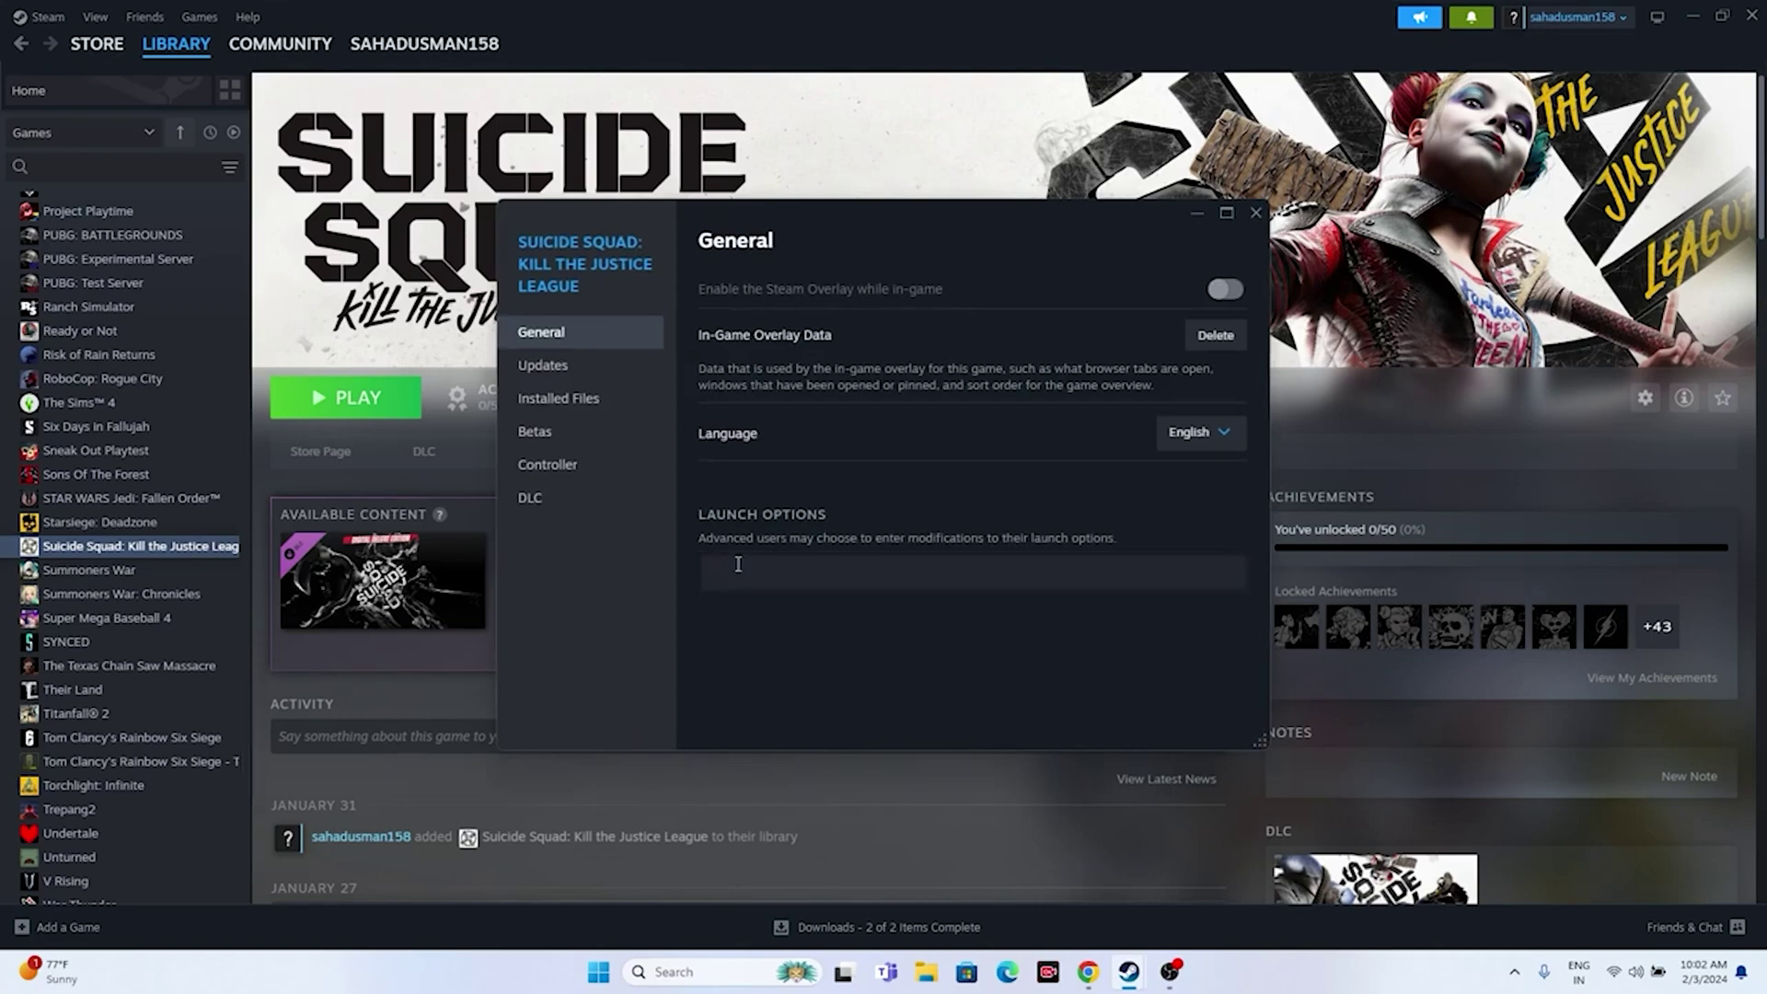
pyautogui.write('-dx112')
pyautogui.click(1256, 215)
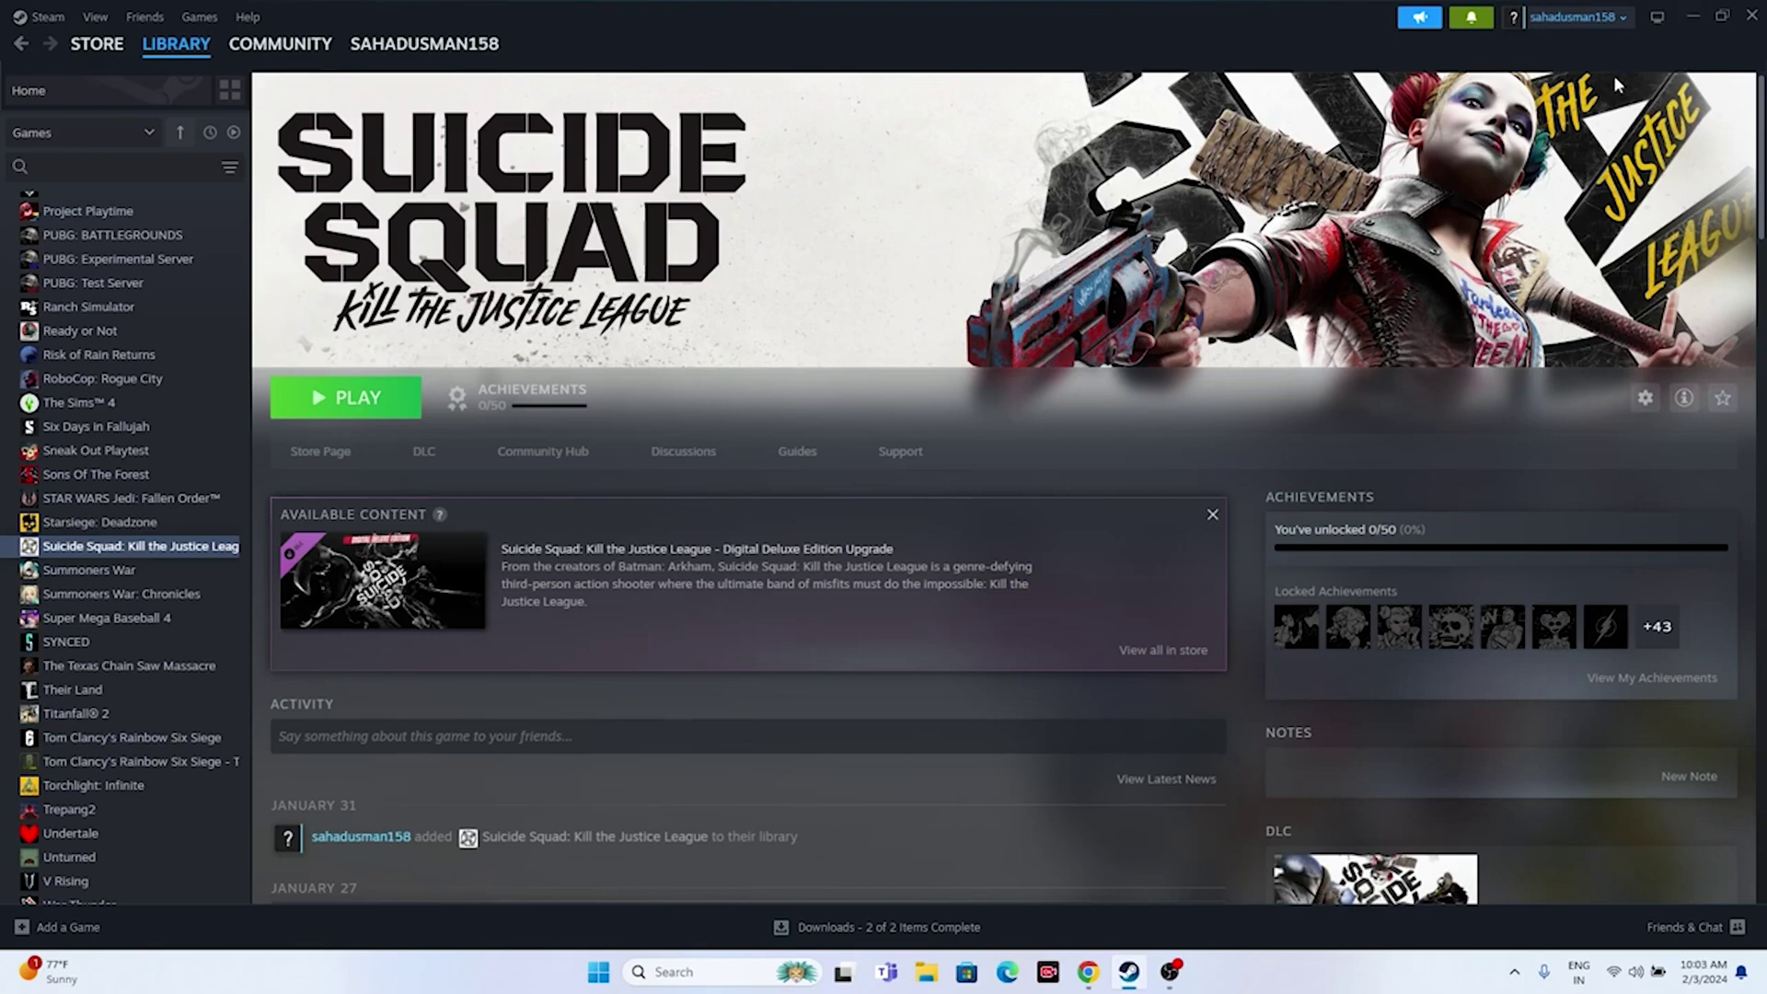
# Step: Minimize Steam, examine the running apps and background processes in a maximized Task Manager, and close it
pyautogui.click(1690, 17)
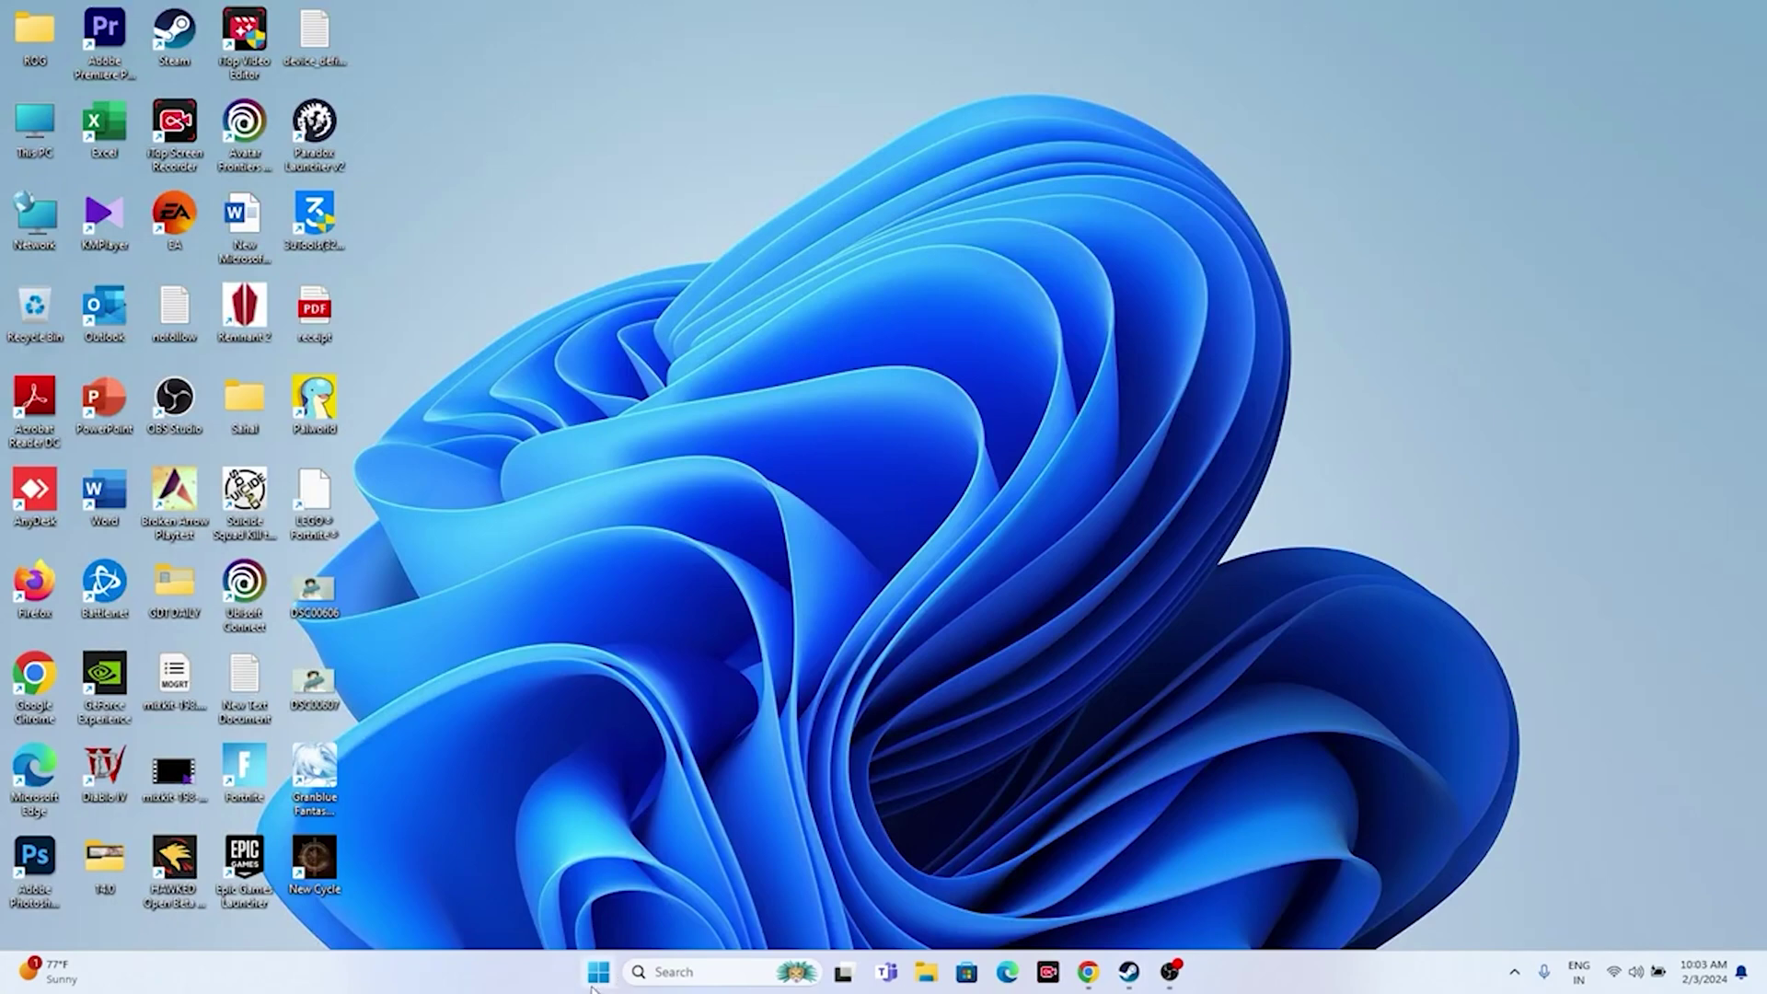
pyautogui.rightClick(609, 981)
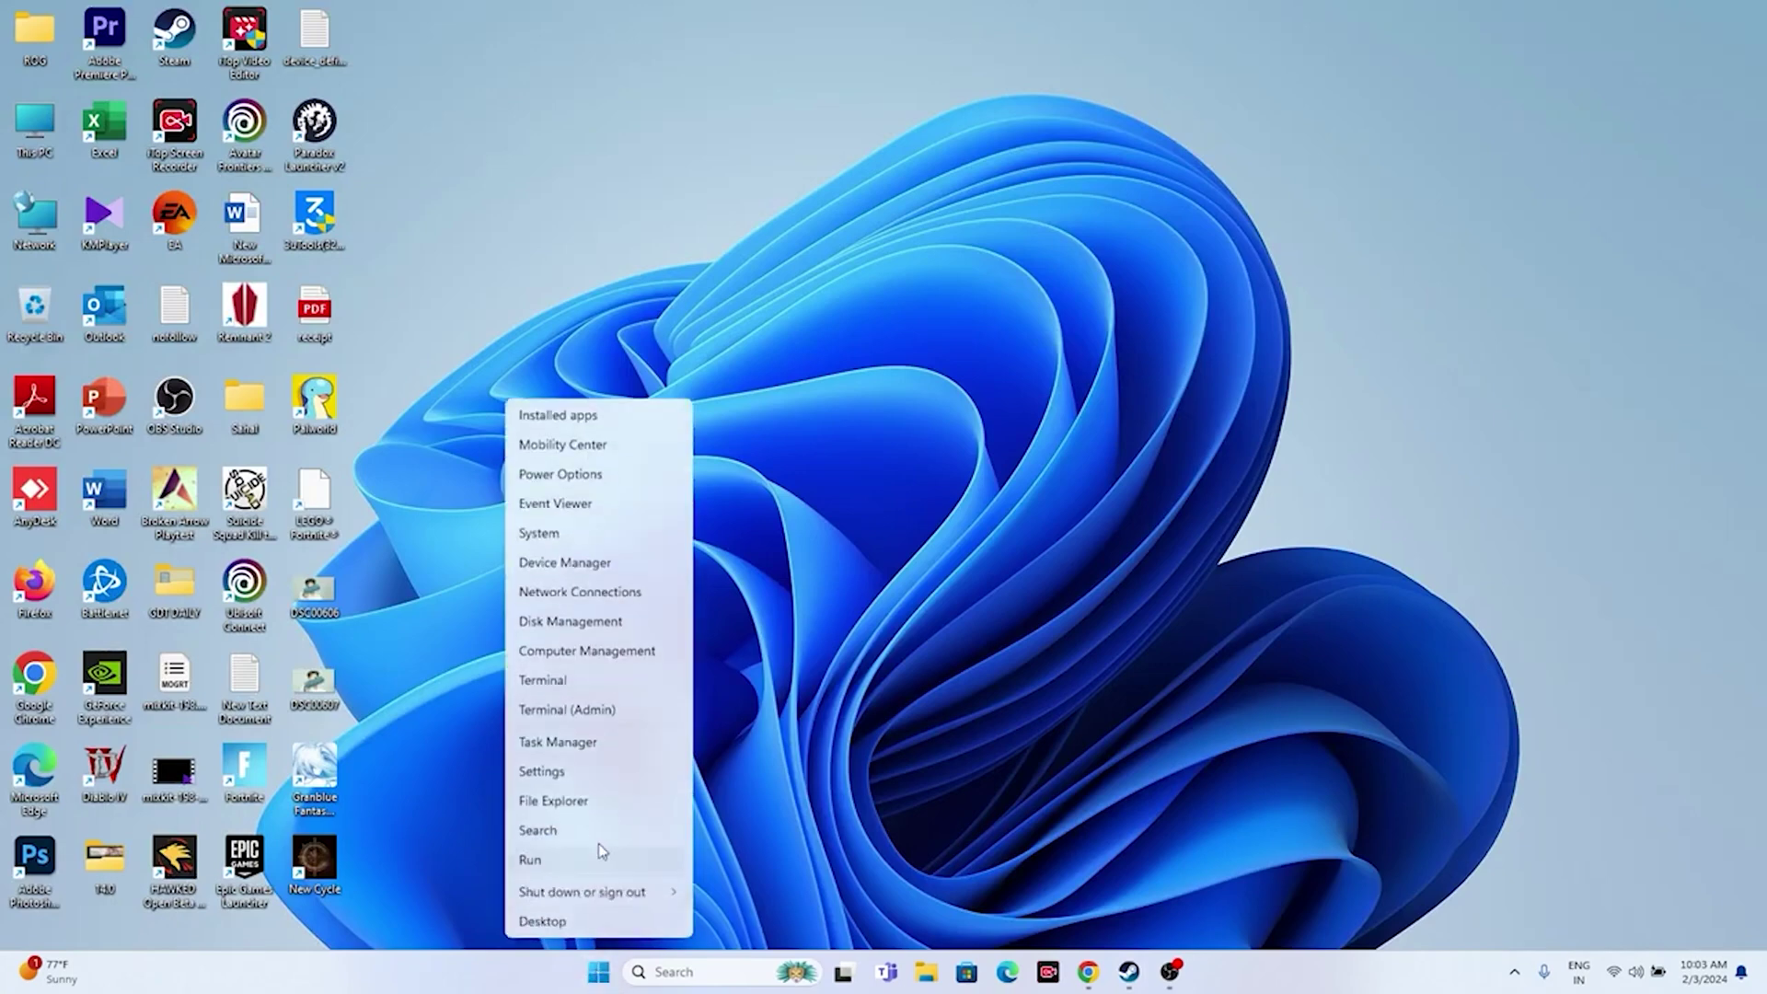
pyautogui.click(576, 740)
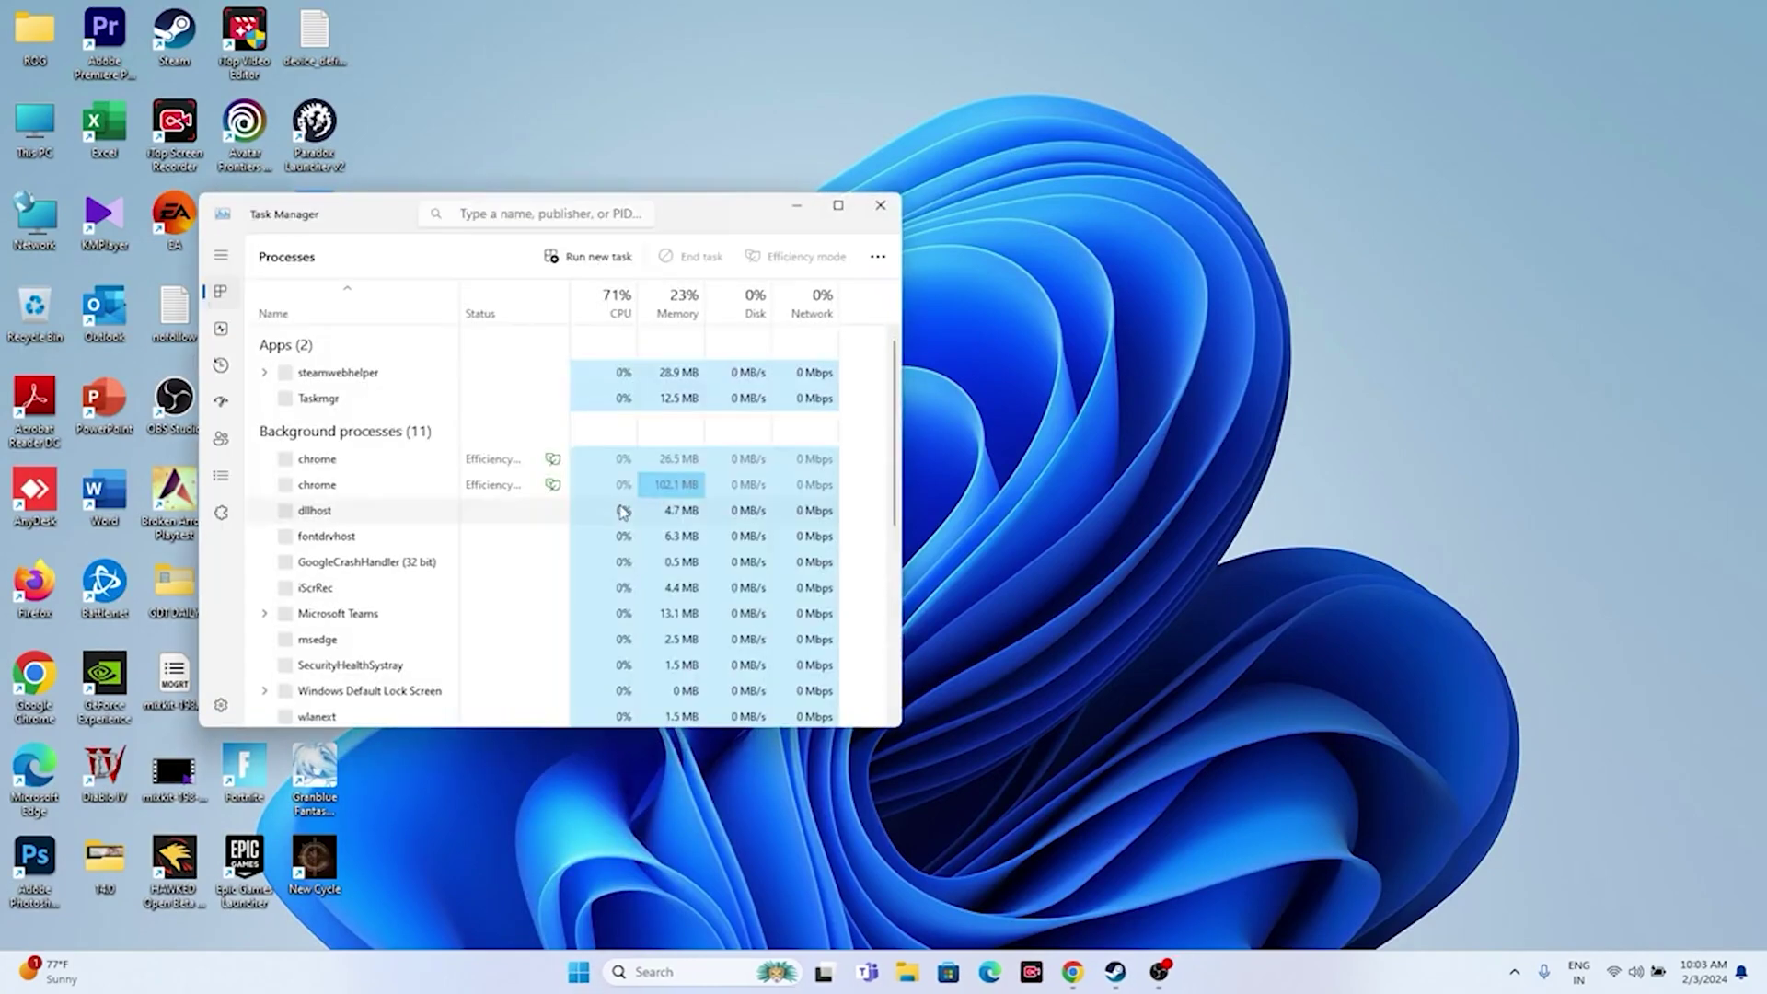
pyautogui.click(838, 206)
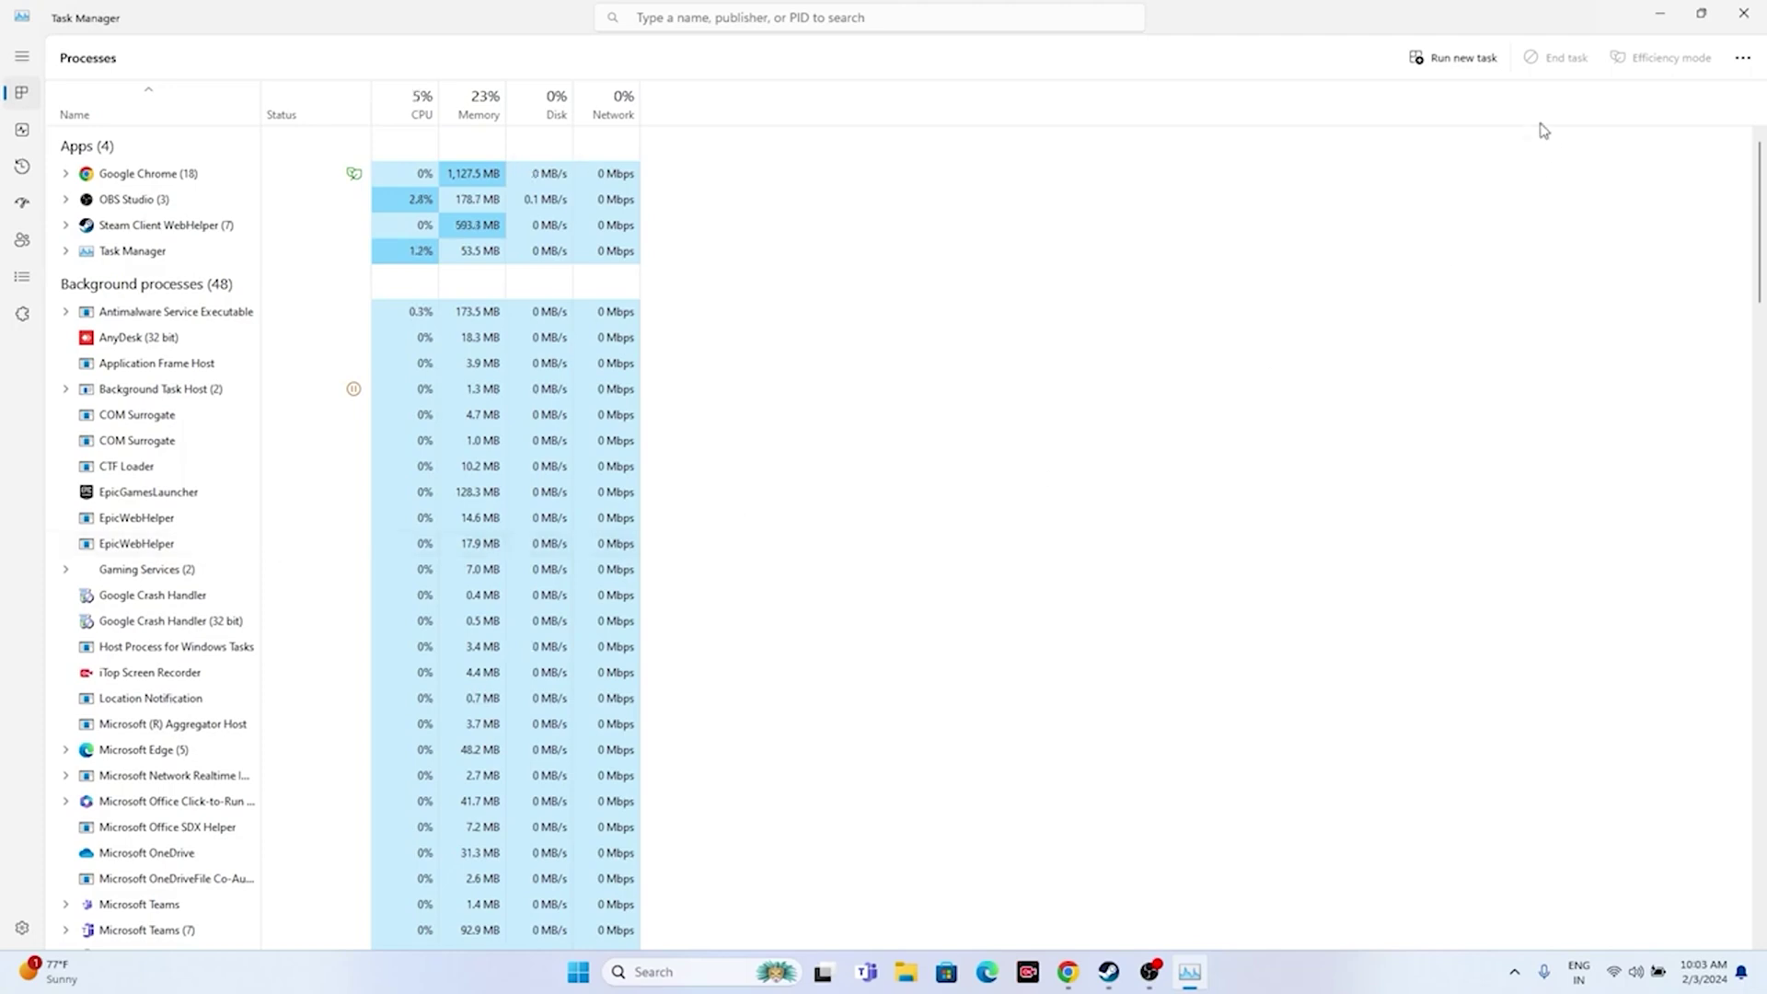
pyautogui.click(1743, 14)
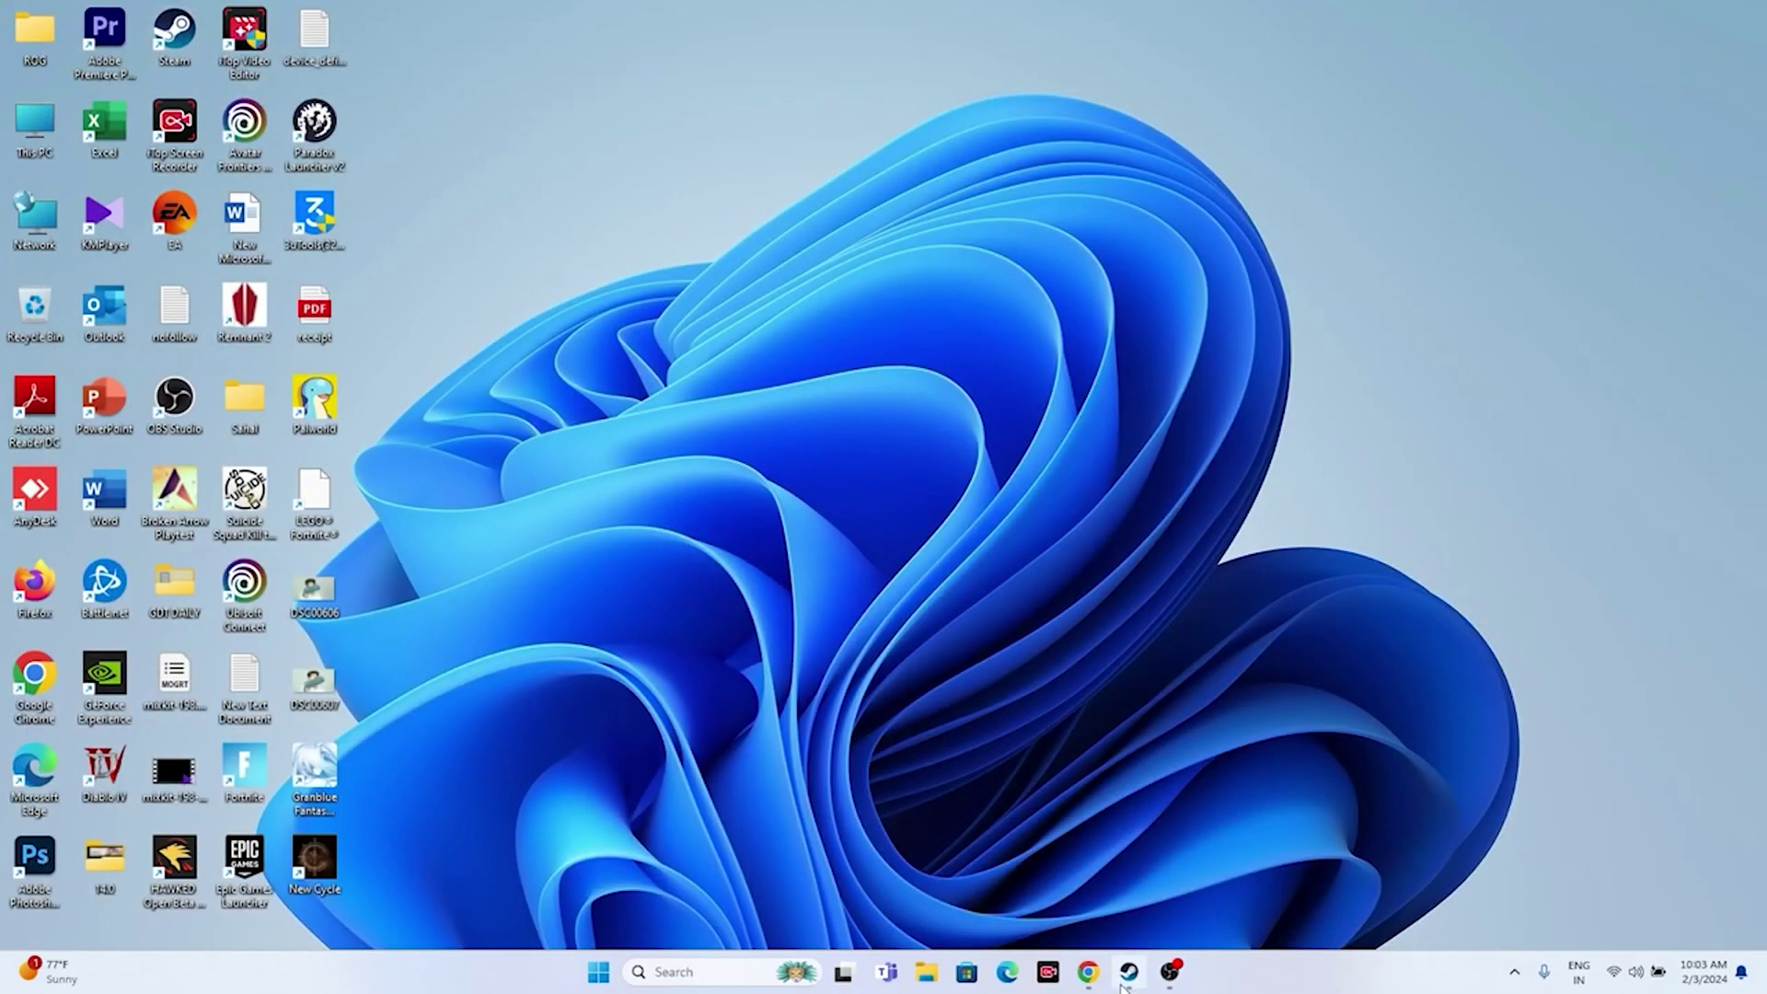
# Step: Switch to the Windows graphics settings and start browsing for a desktop app to add
pyautogui.click(1129, 973)
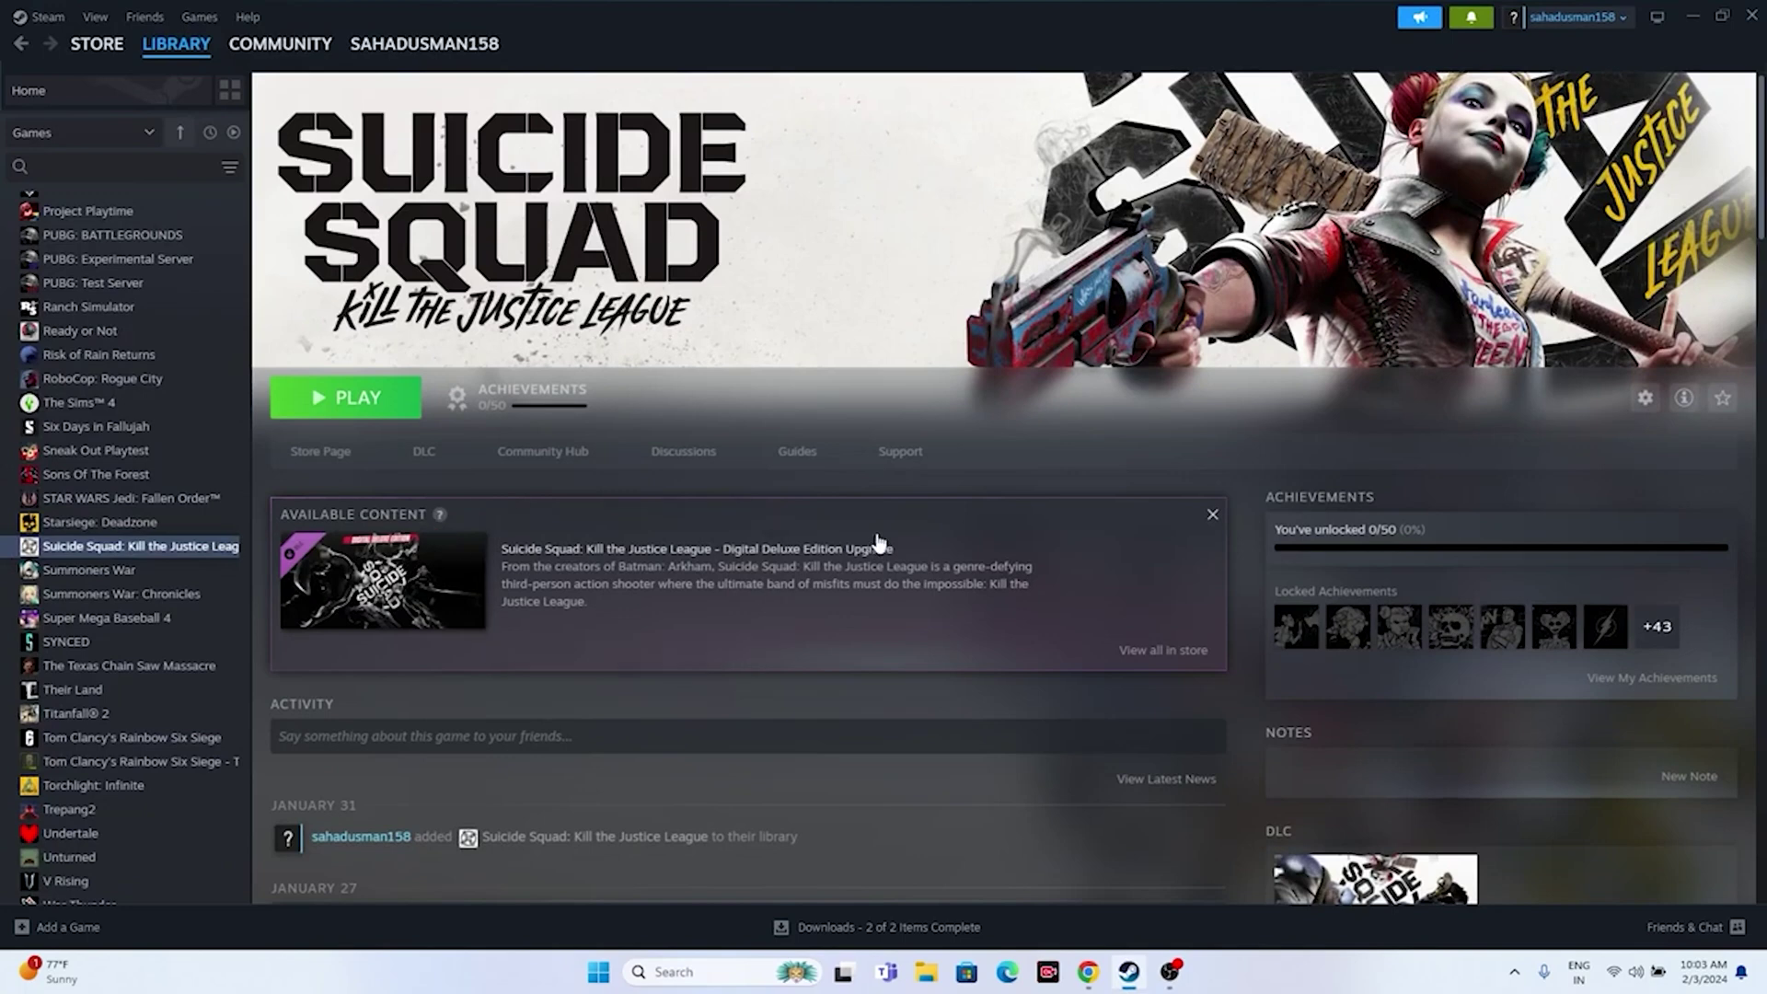
pyautogui.click(1695, 16)
pyautogui.click(714, 972)
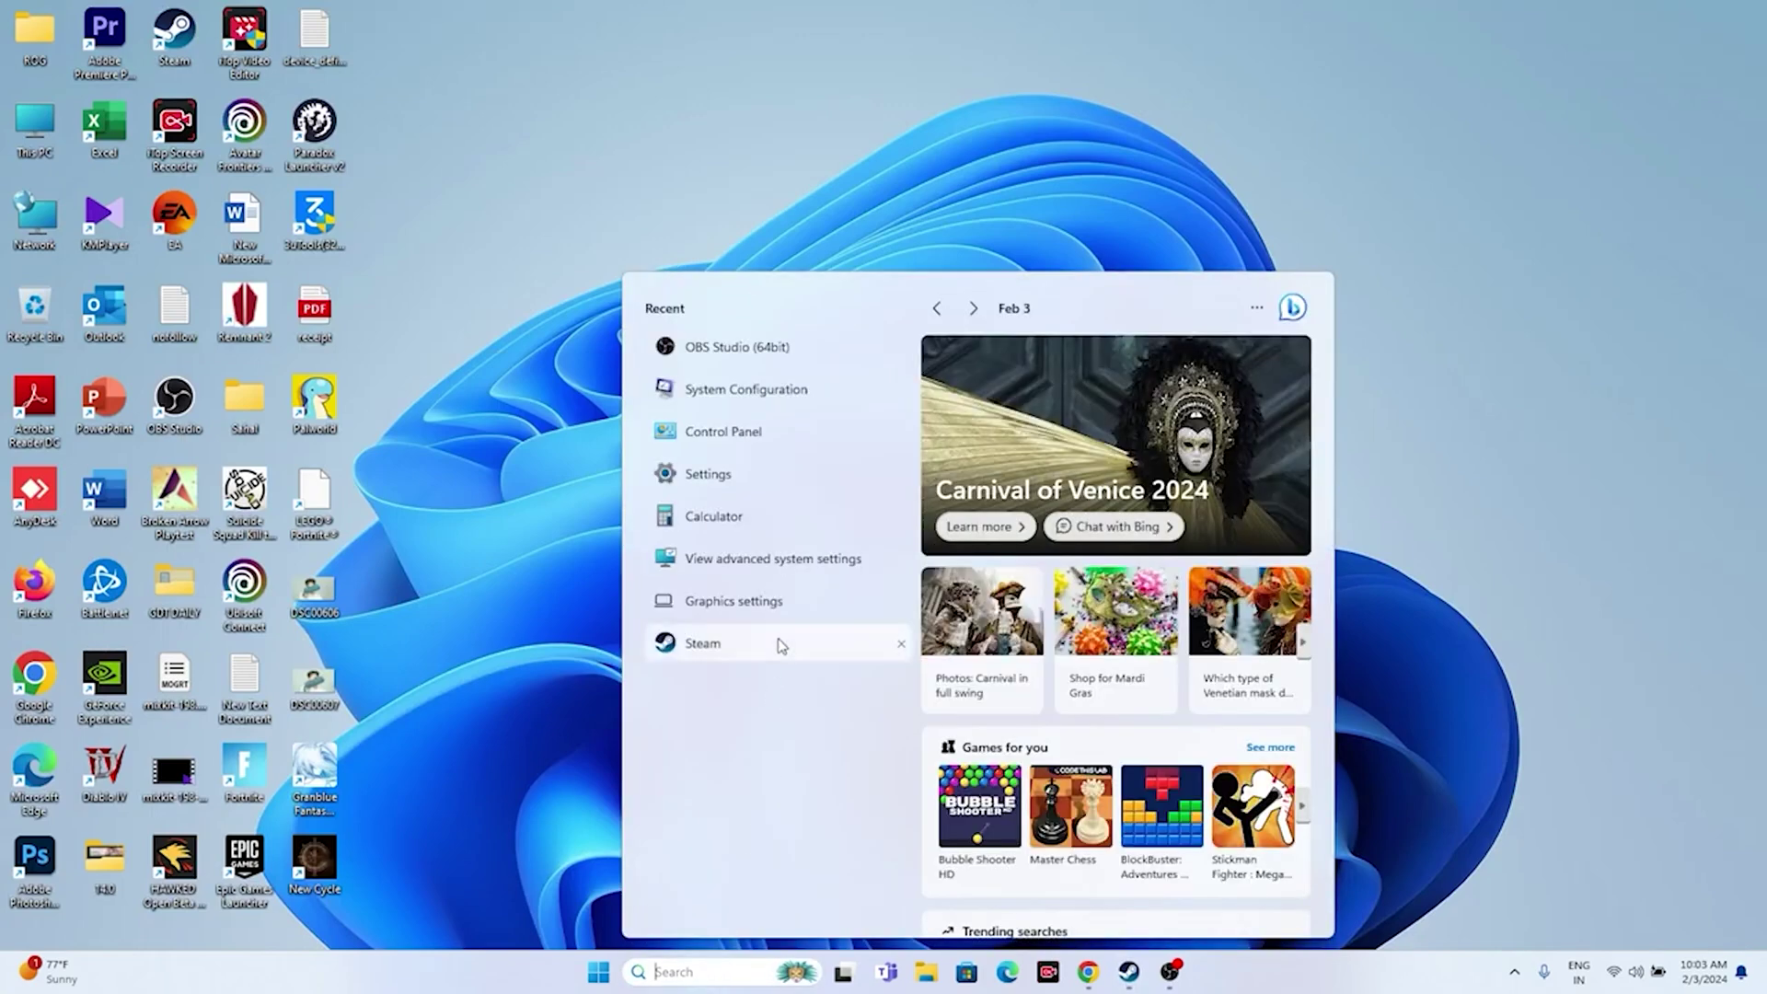
pyautogui.click(777, 602)
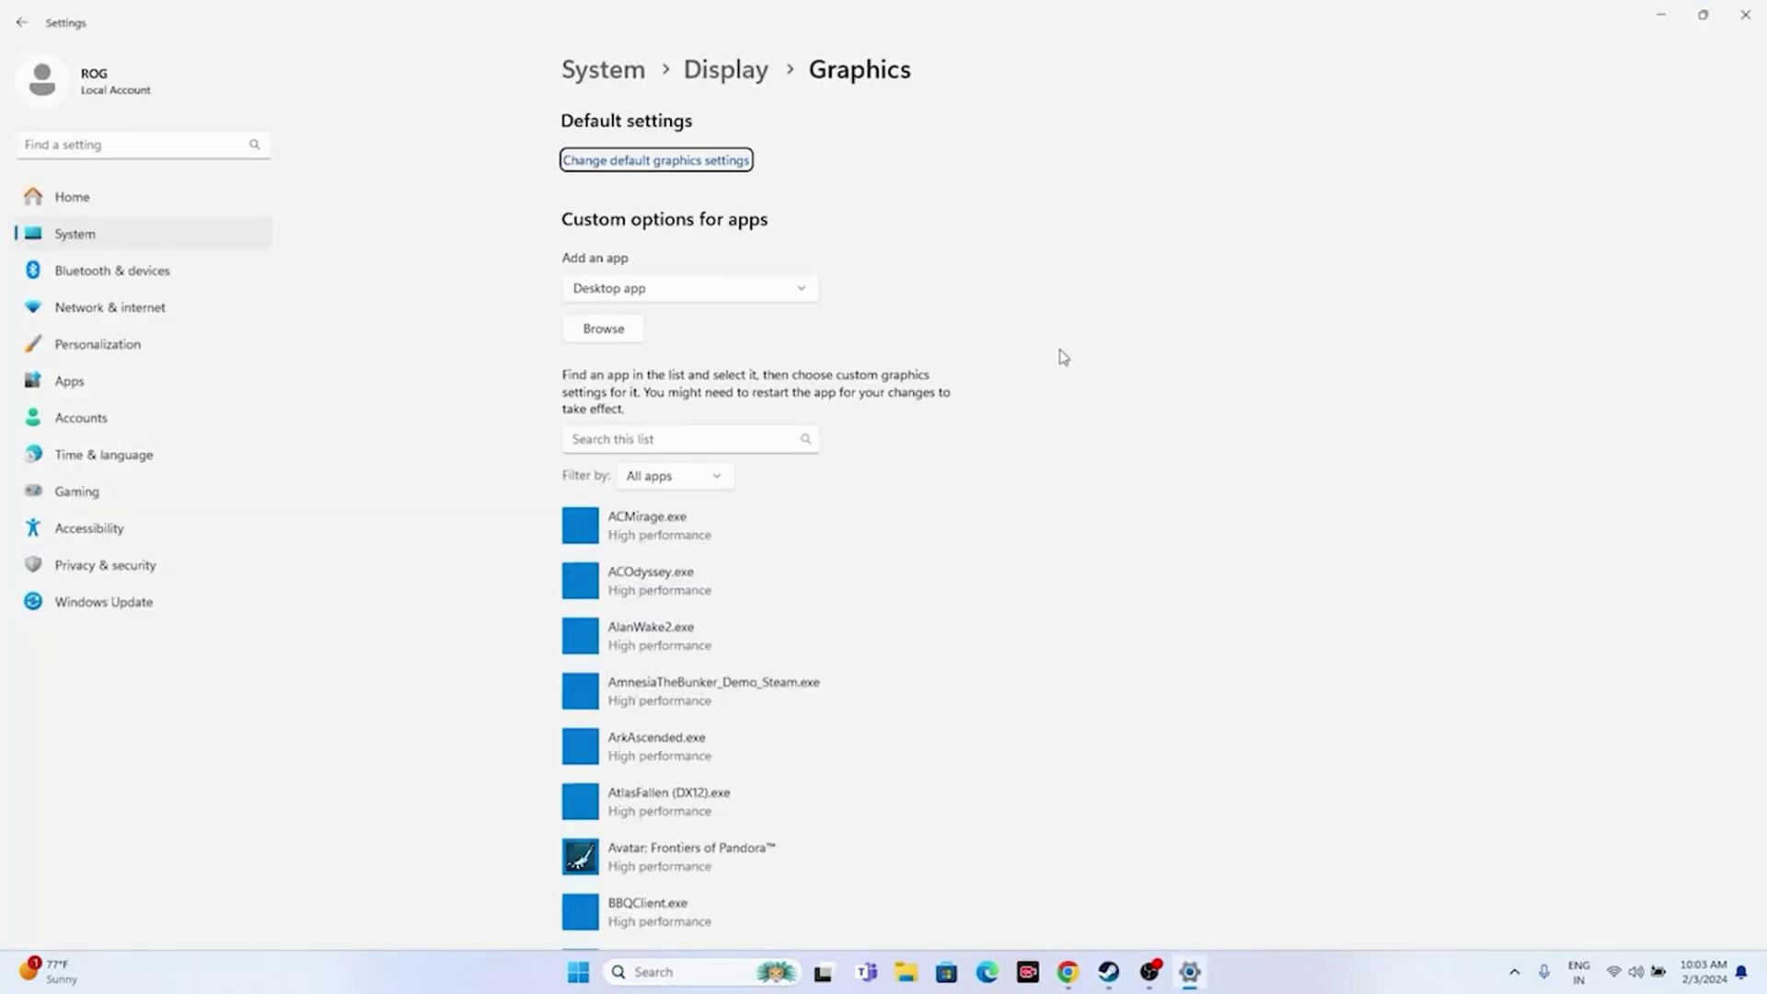
pyautogui.click(598, 334)
# Step: Open the Suicide Squad Kill the Justice League folder on drive C: in Program Files (x86) > Steam > steamapps > common
pyautogui.scroll(-5, 103, 322)
pyautogui.click(107, 333)
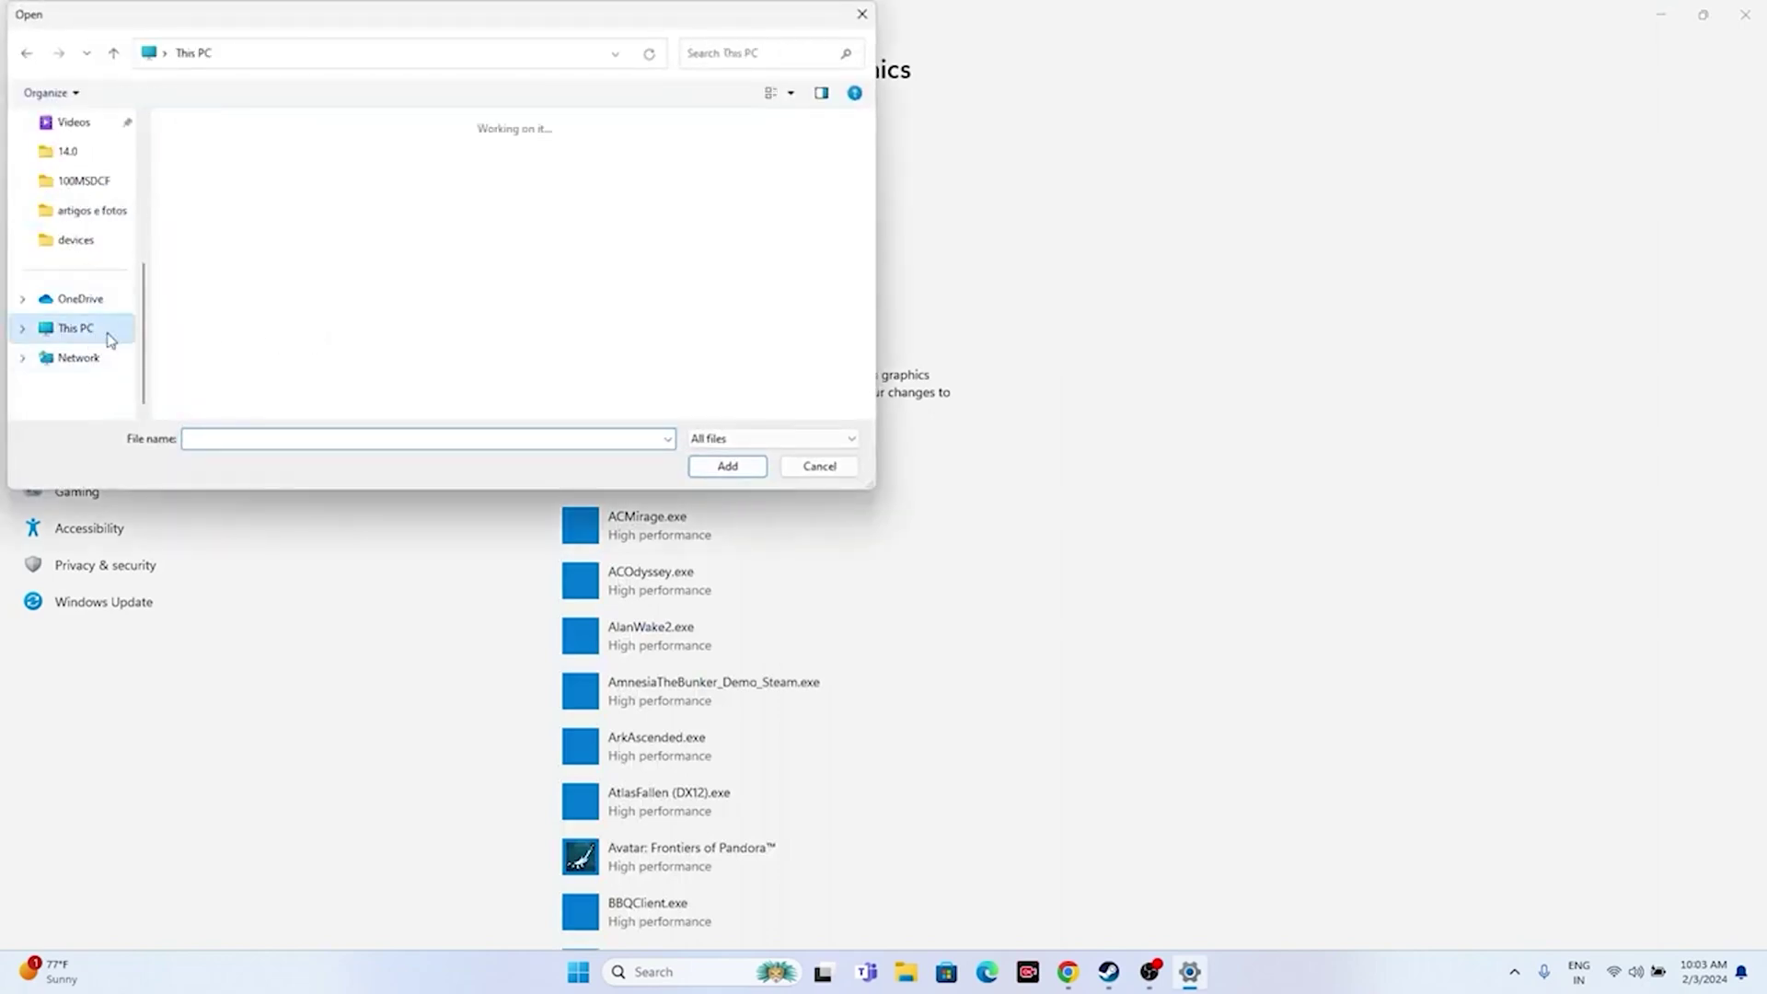
pyautogui.doubleClick(241, 158)
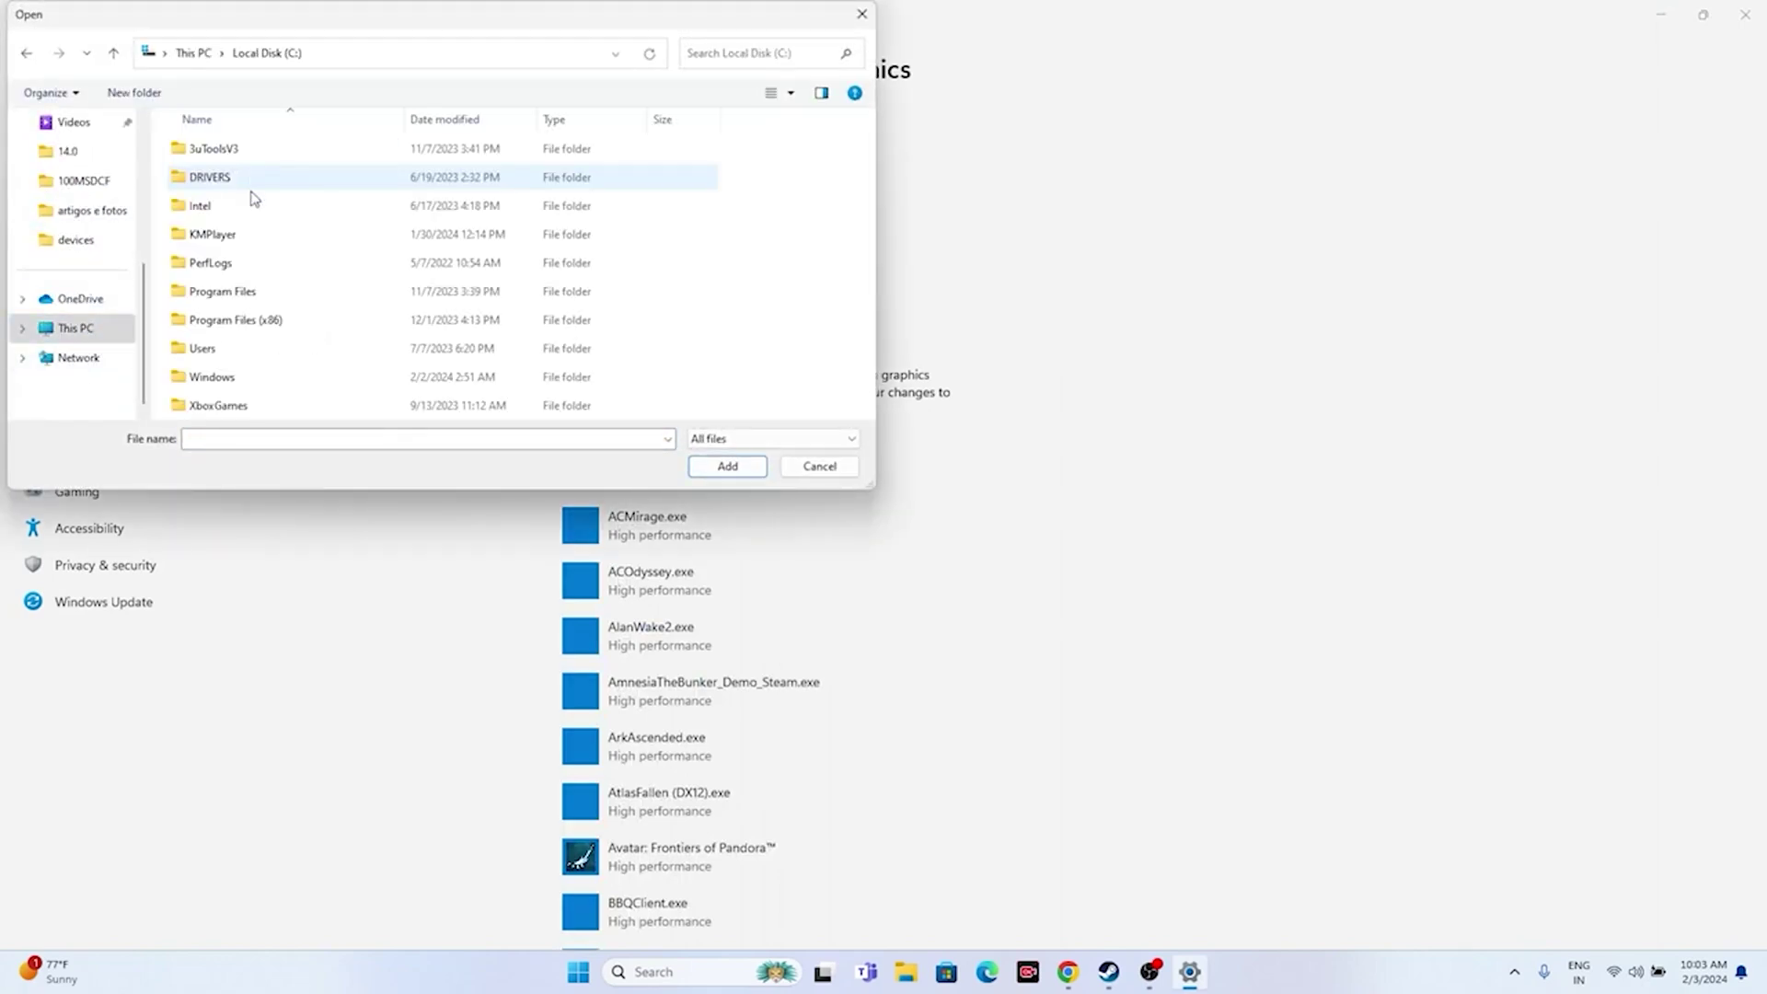
pyautogui.doubleClick(235, 321)
pyautogui.scroll(-6, 262, 284)
pyautogui.doubleClick(248, 274)
pyautogui.scroll(-5, 269, 267)
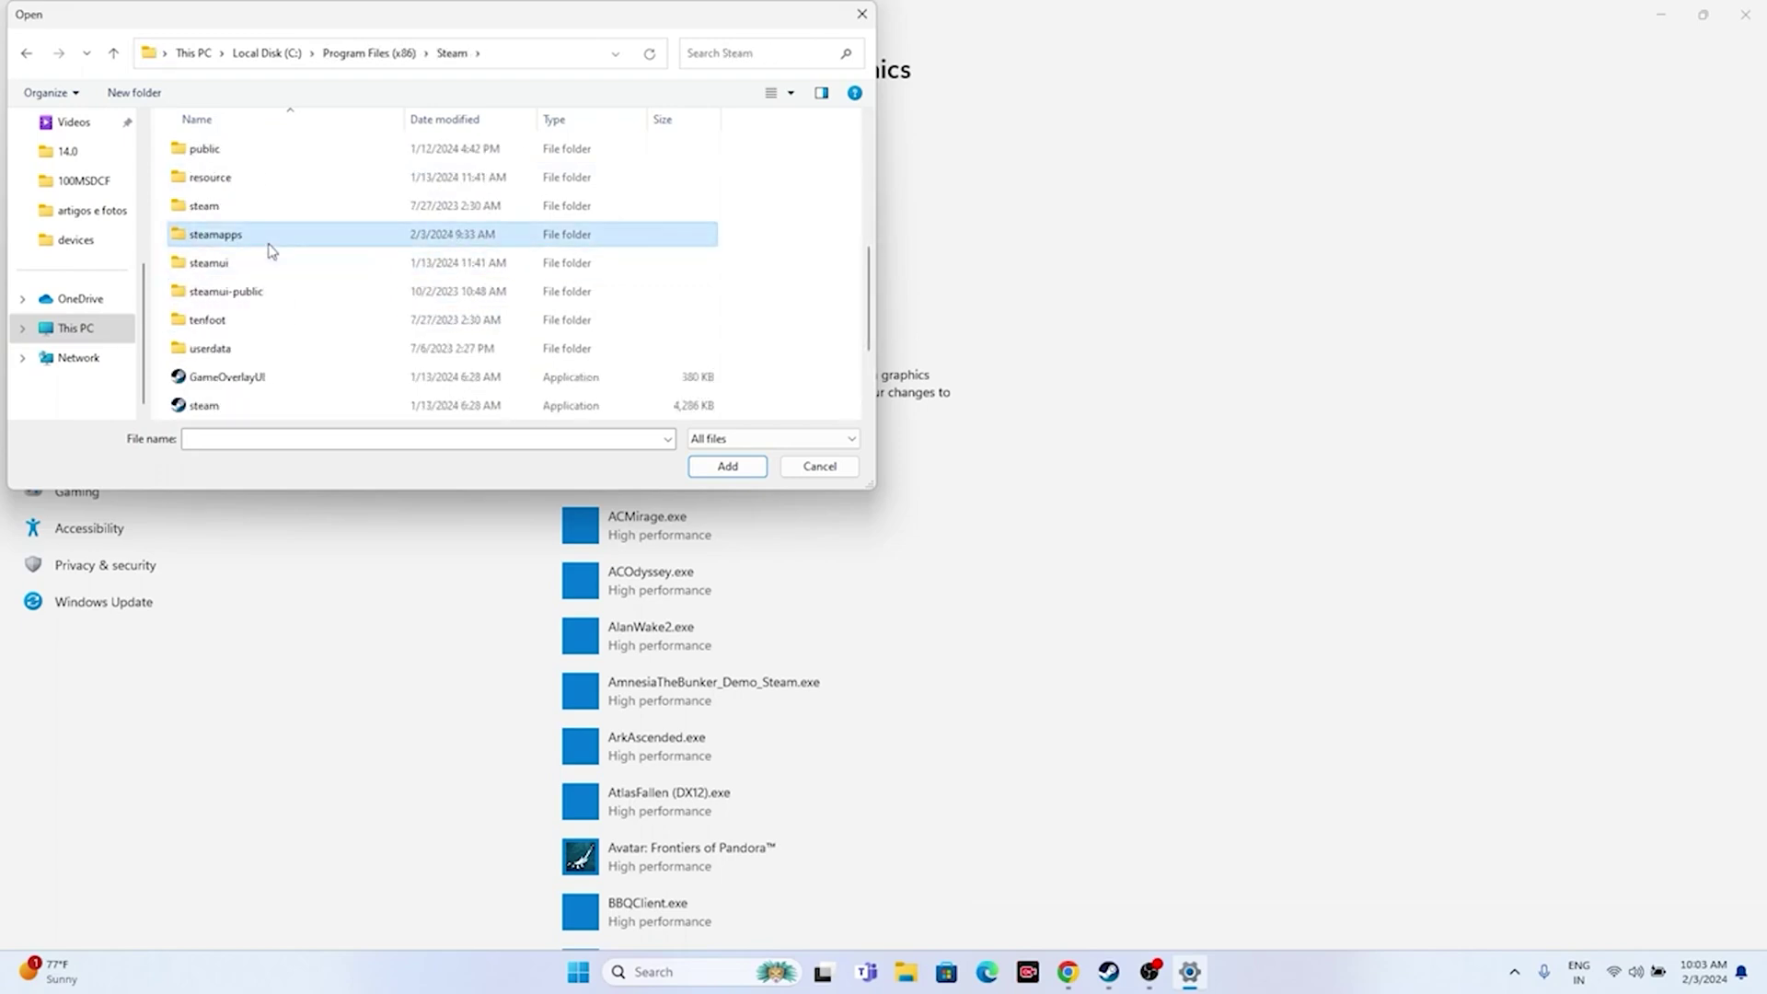
pyautogui.doubleClick(269, 242)
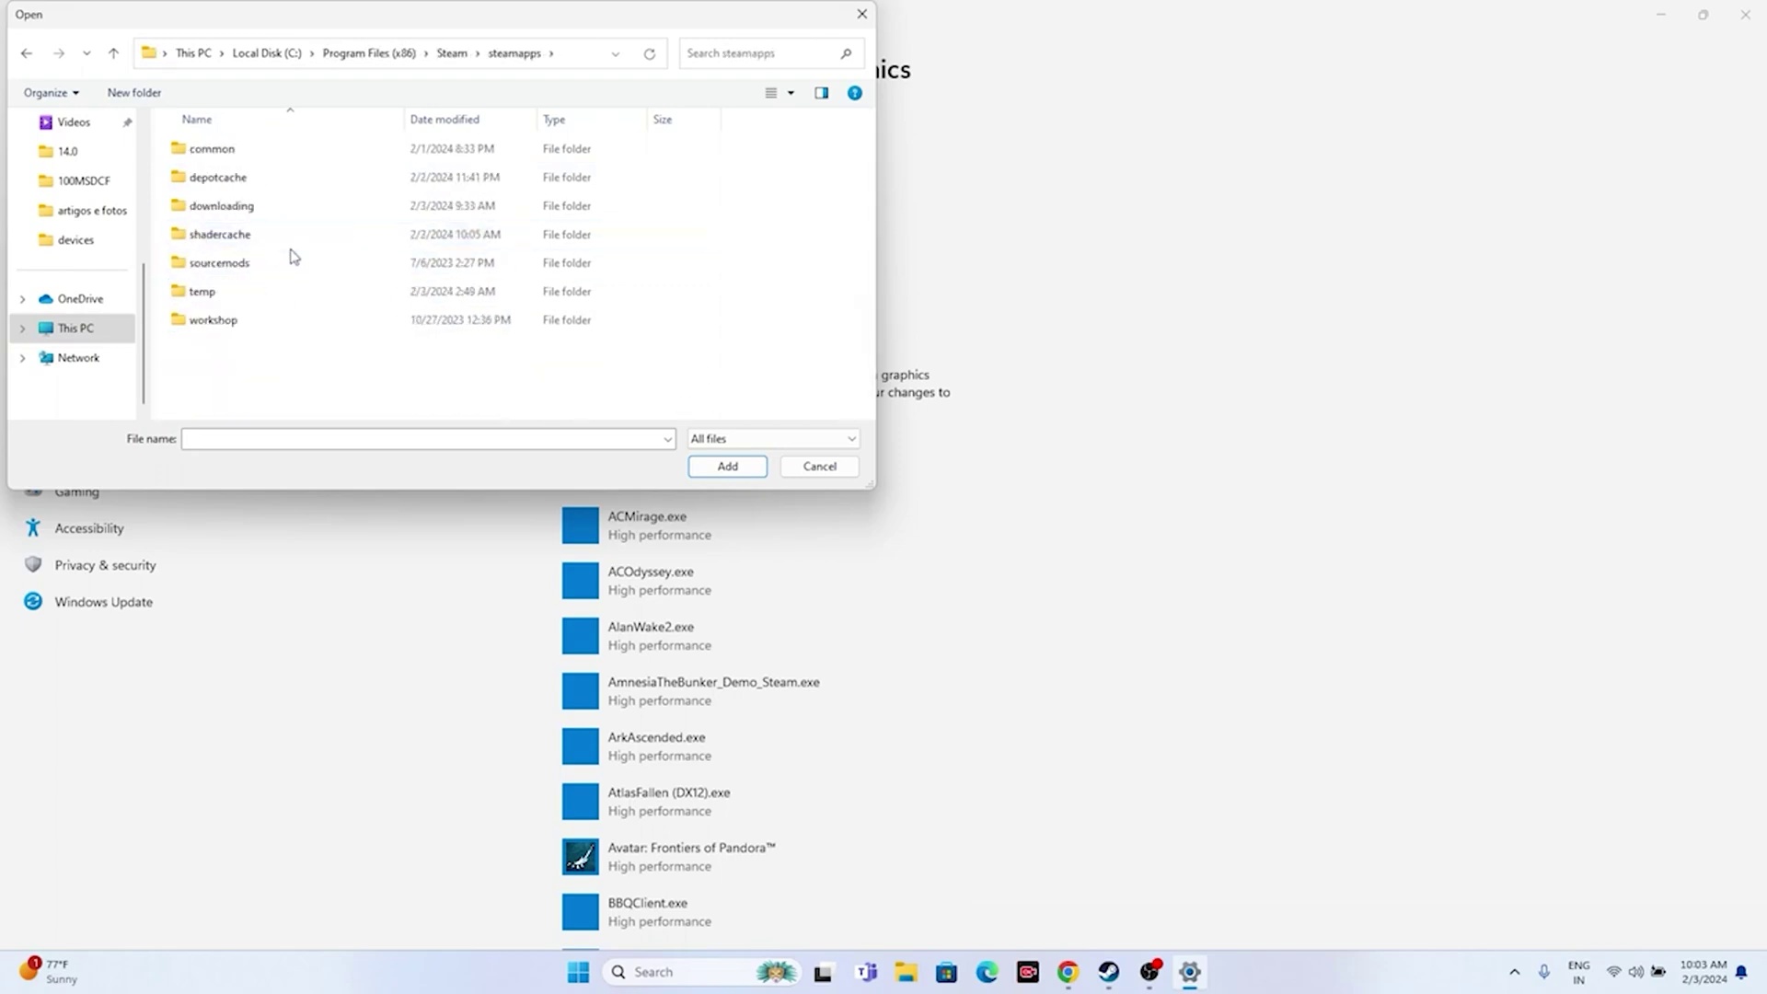
pyautogui.doubleClick(230, 158)
pyautogui.scroll(-8, 260, 236)
pyautogui.scroll(-5, 262, 238)
pyautogui.scroll(-2, 241, 315)
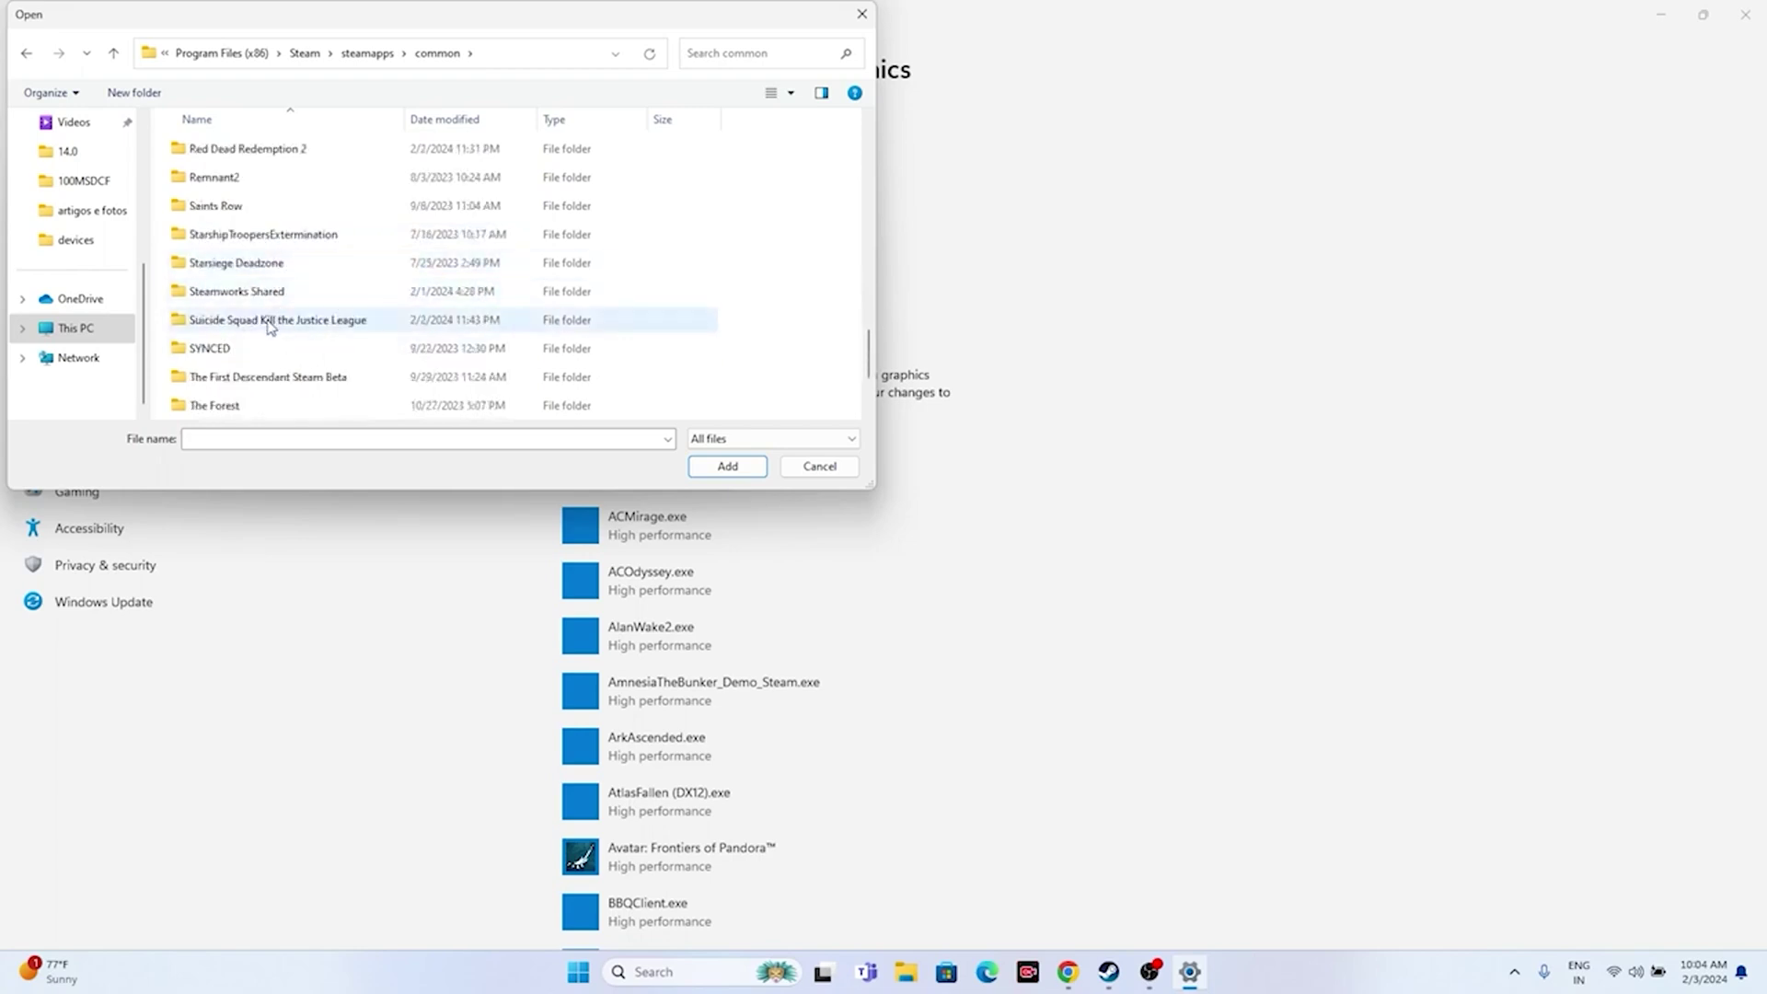
pyautogui.doubleClick(268, 320)
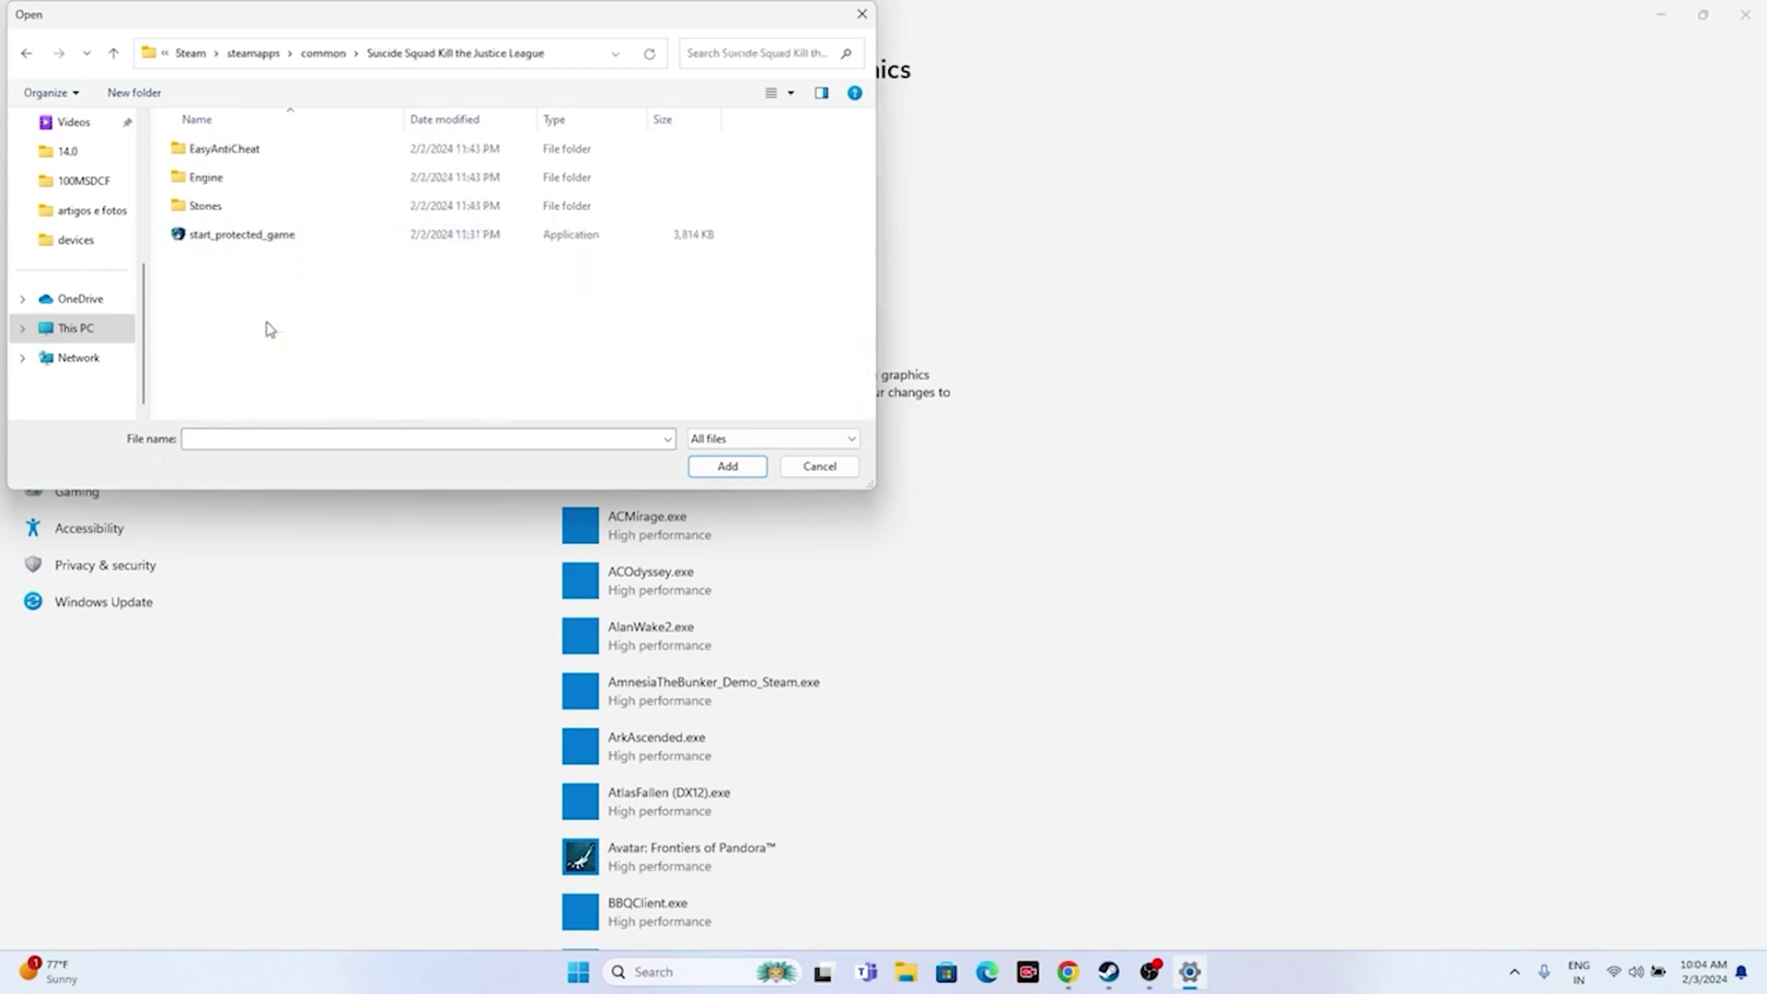
# Step: Add the game's SuicideSquad_KTJL executable from Stones > Binaries > Win64 to the custom graphics app list
pyautogui.doubleClick(221, 210)
pyautogui.doubleClick(226, 153)
pyautogui.doubleClick(281, 160)
pyautogui.click(256, 189)
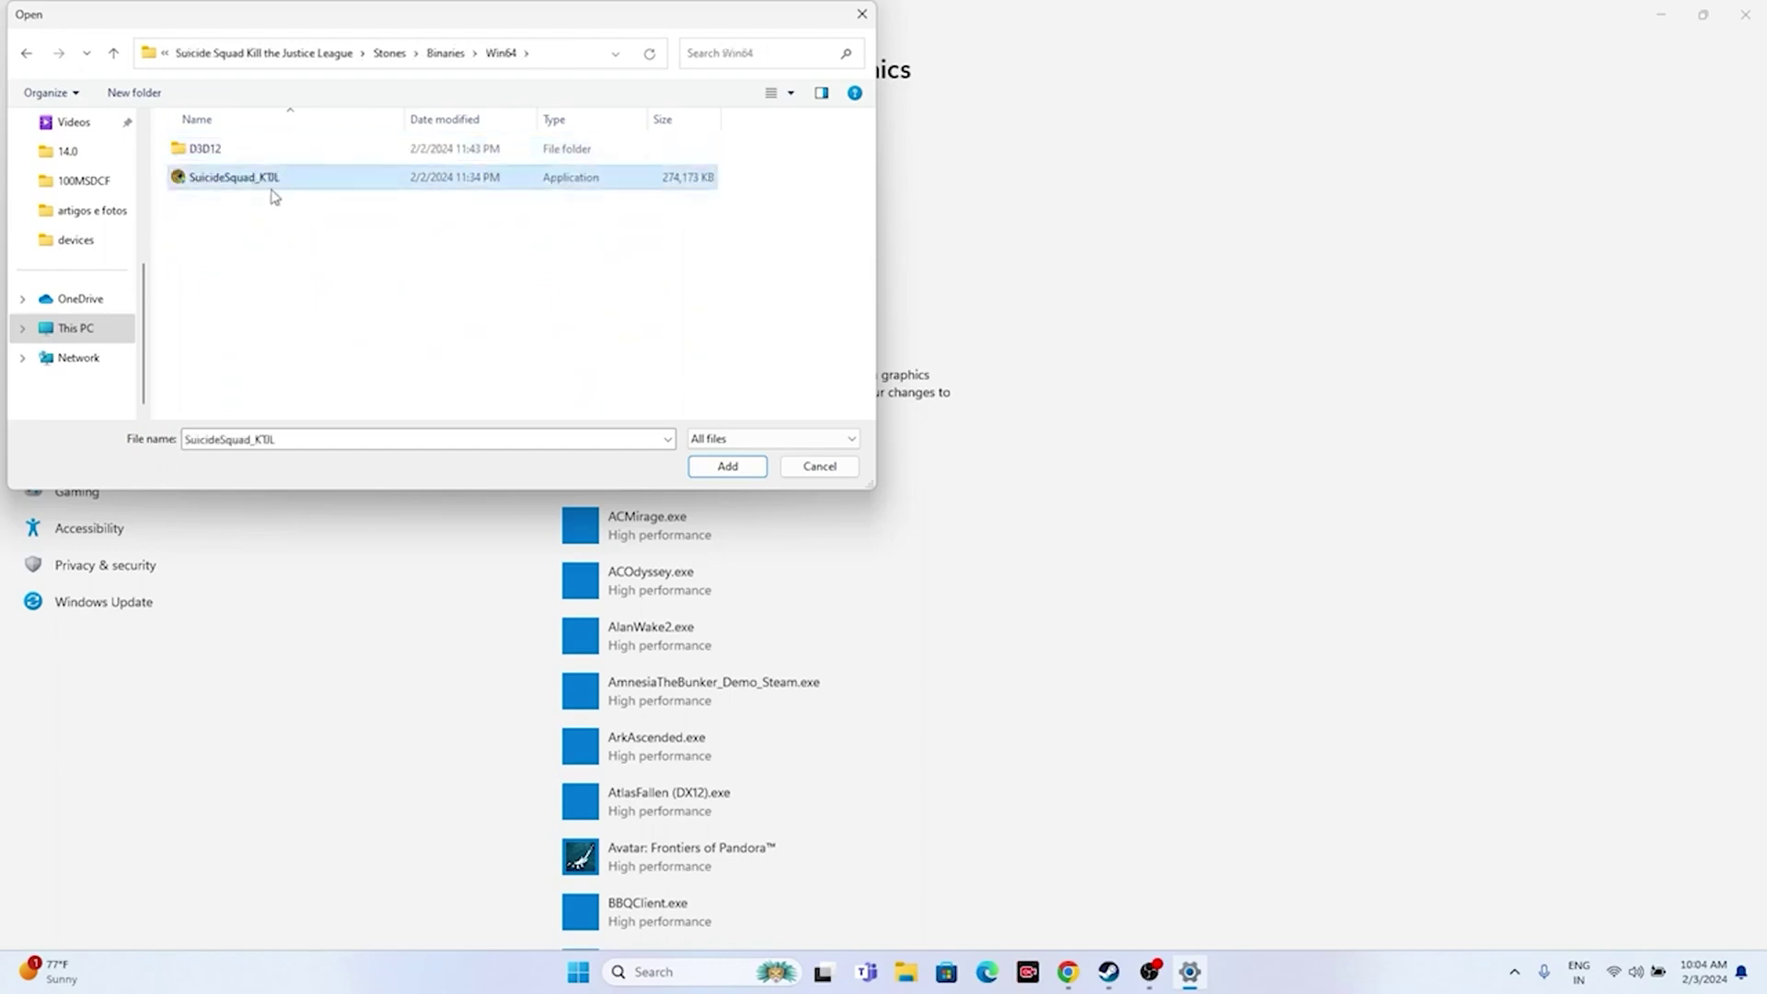
pyautogui.click(727, 467)
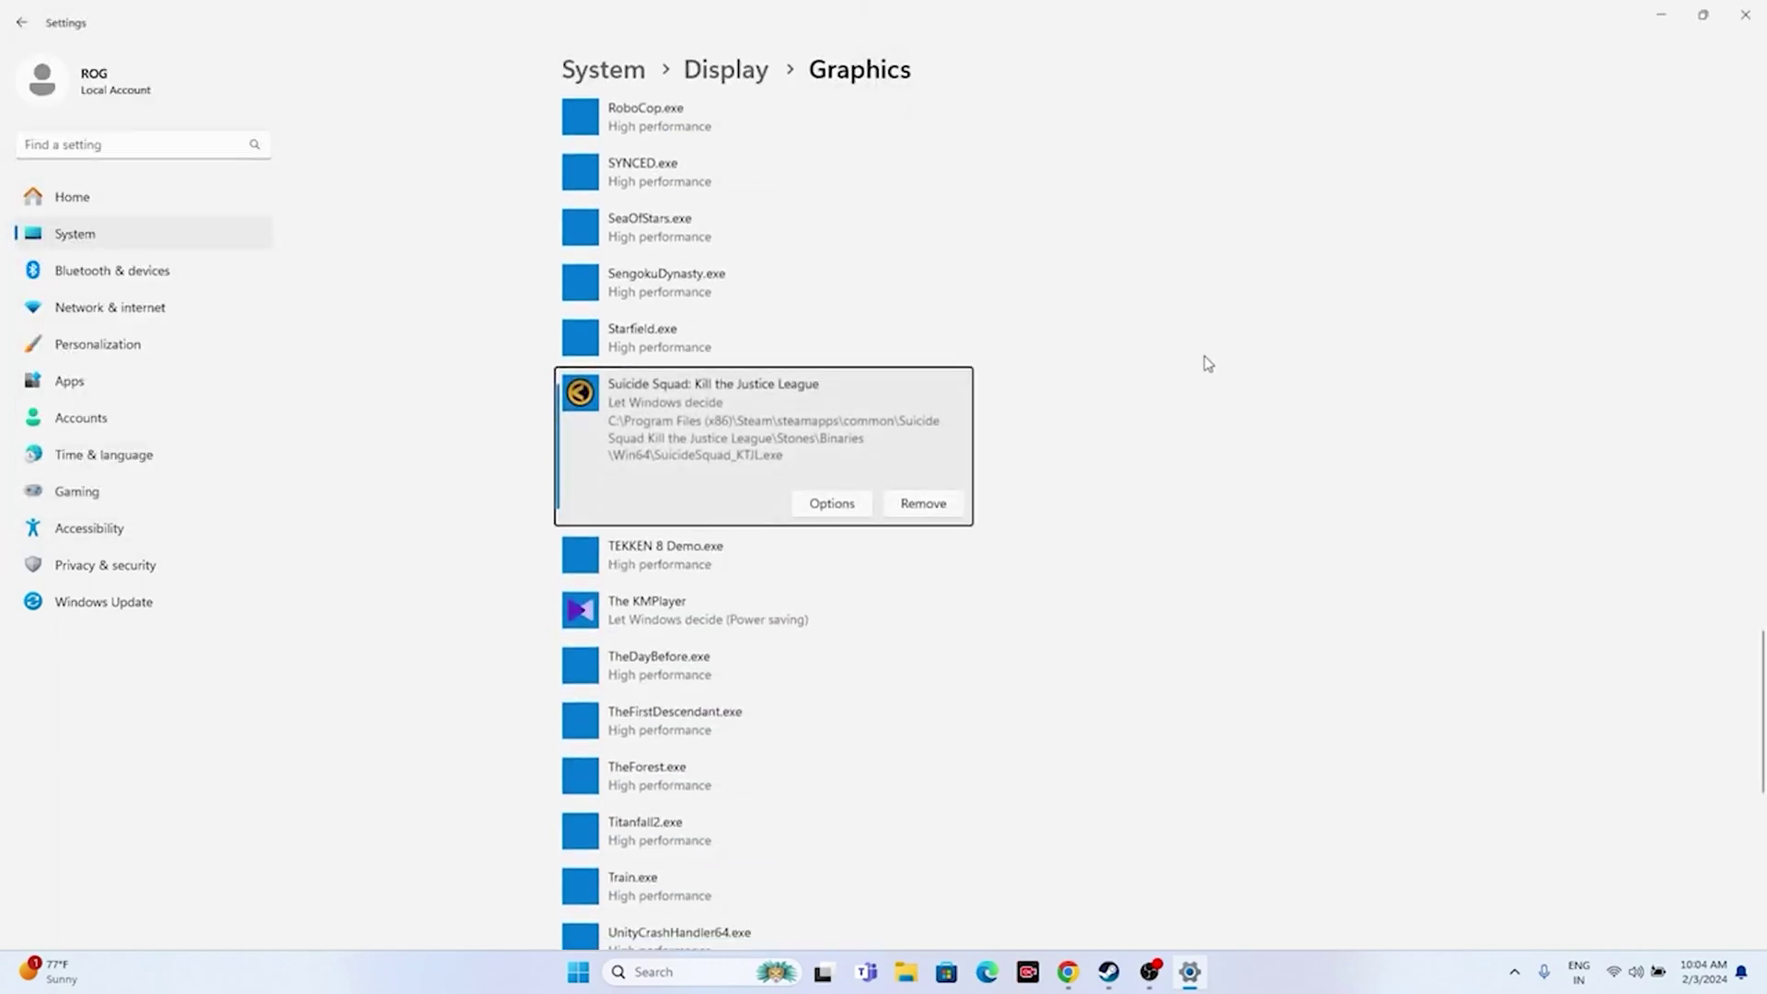
# Step: Set the game's graphics preference to High performance, save it, and close Settings
pyautogui.click(831, 504)
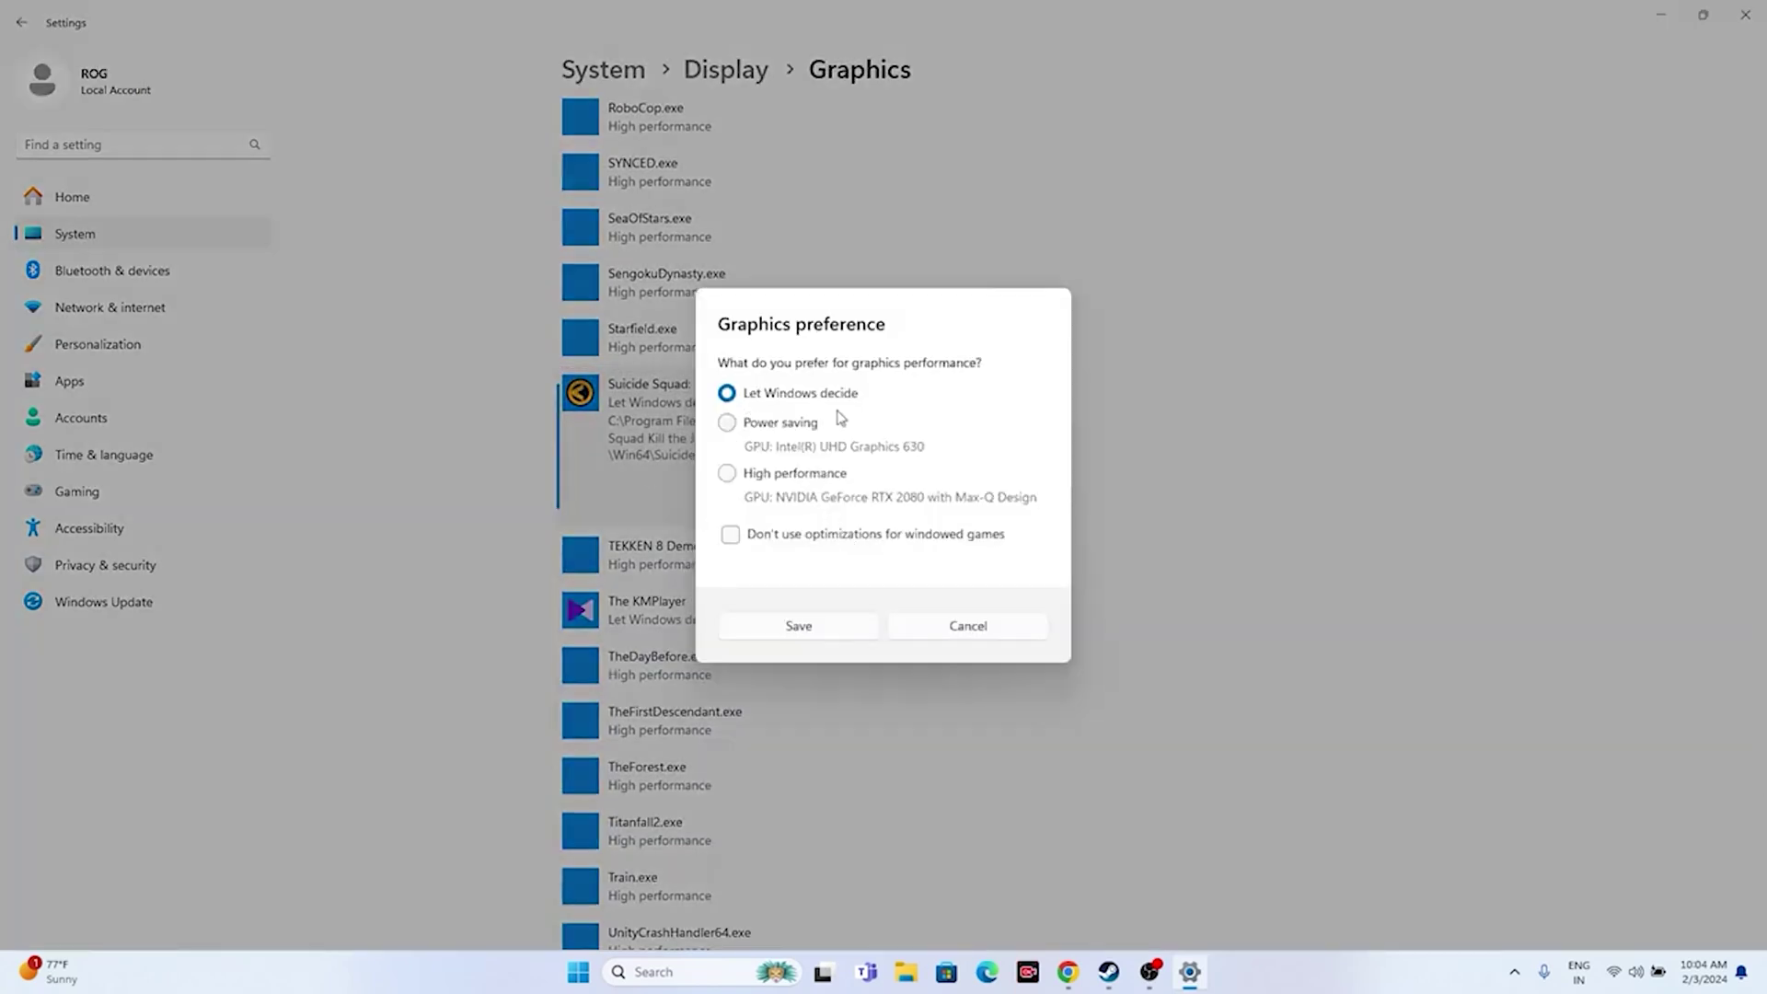
pyautogui.click(727, 473)
pyautogui.click(829, 631)
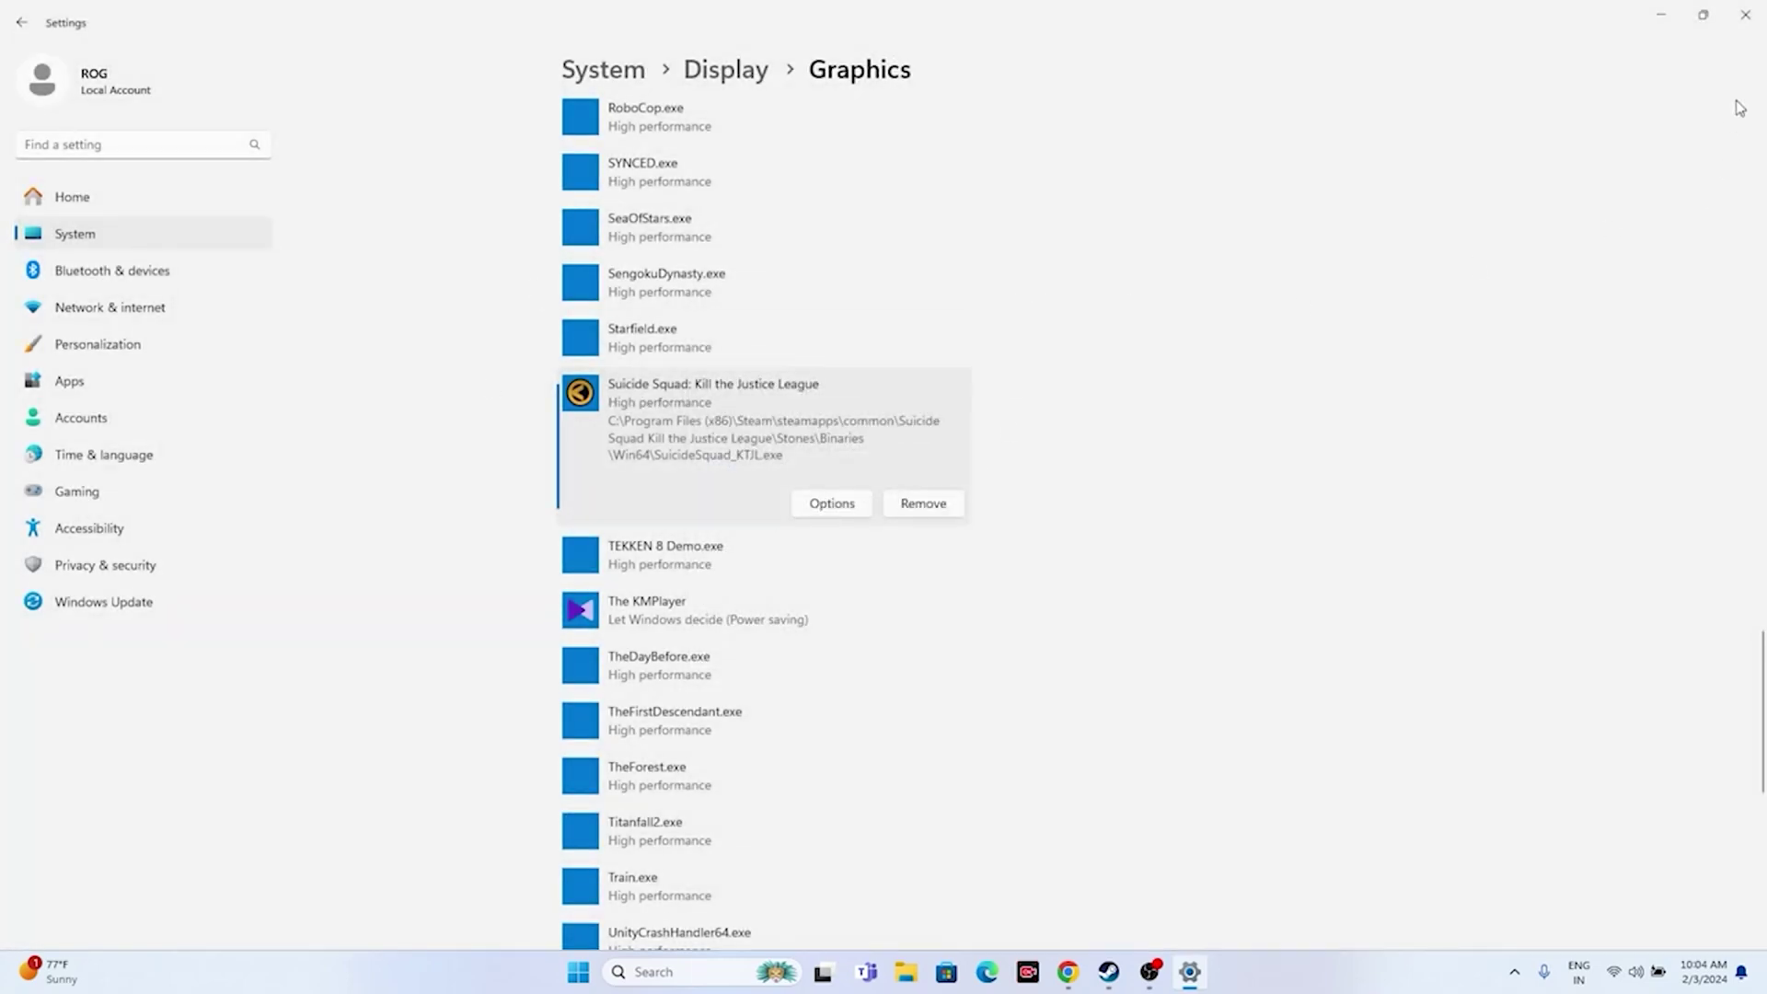
pyautogui.click(1746, 16)
# Step: Leave Steam minimized and search Windows for "view" to open the advanced system settings
pyautogui.click(1129, 971)
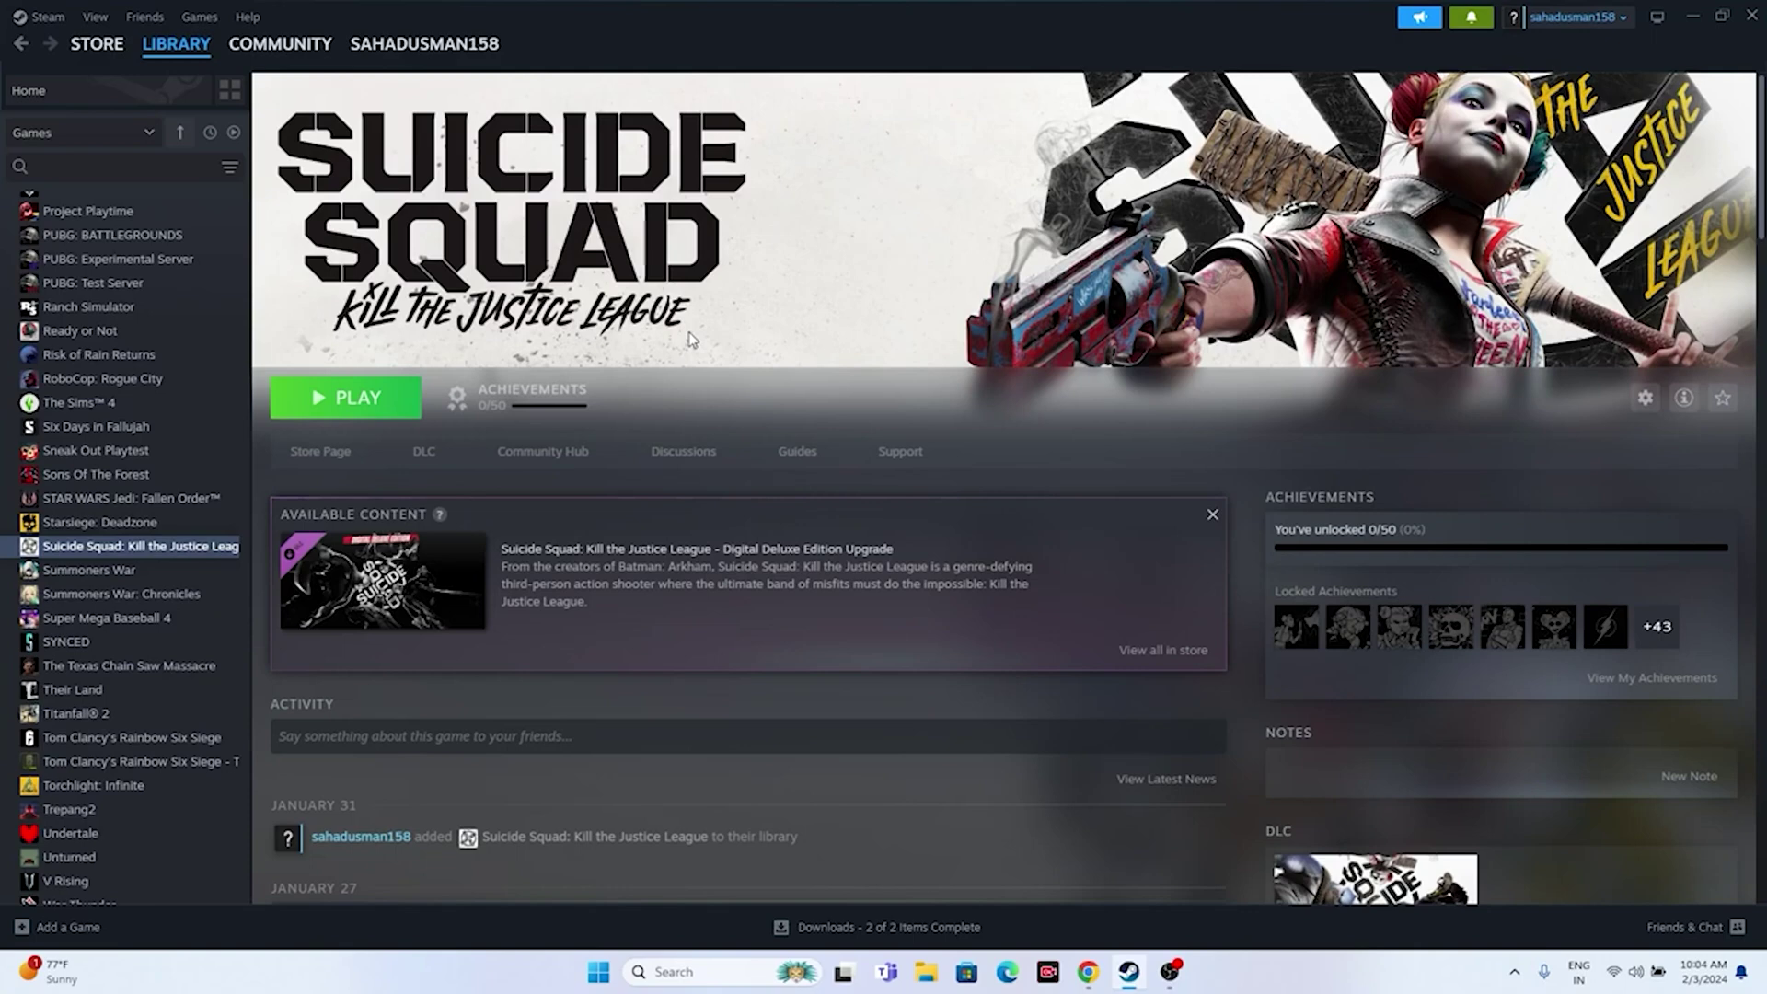
pyautogui.click(1692, 16)
pyautogui.click(675, 971)
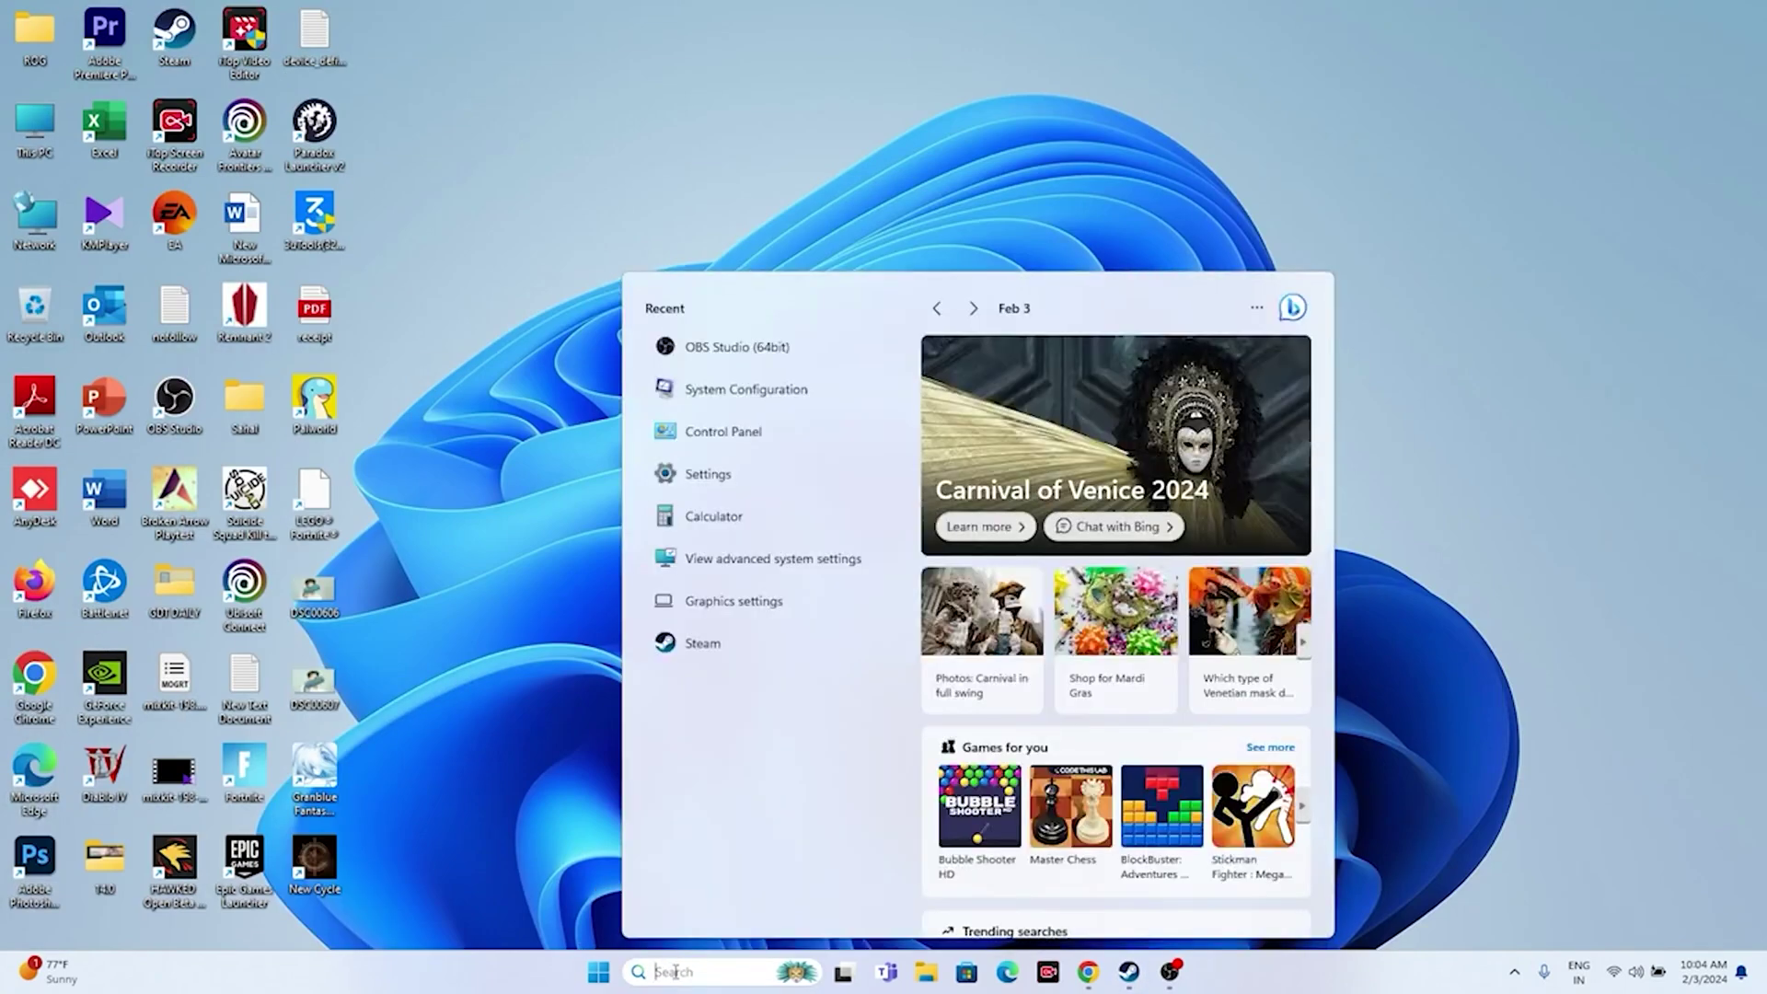
pyautogui.write('view')
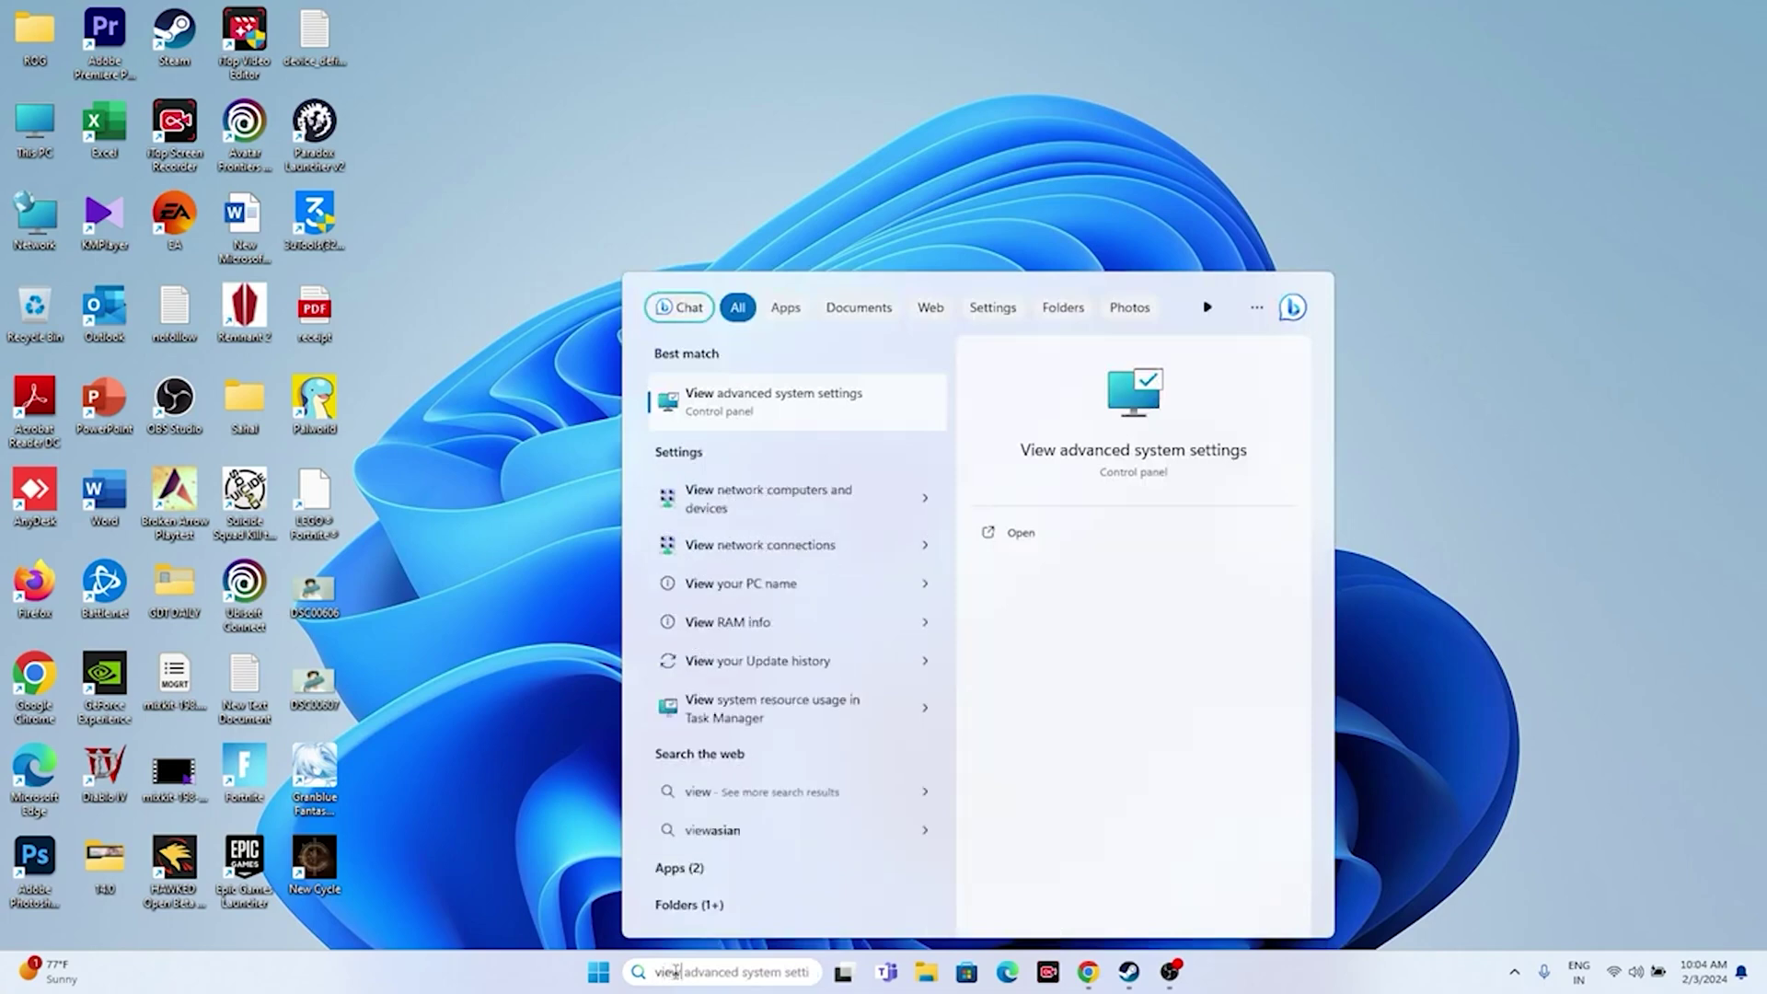
pyautogui.click(840, 396)
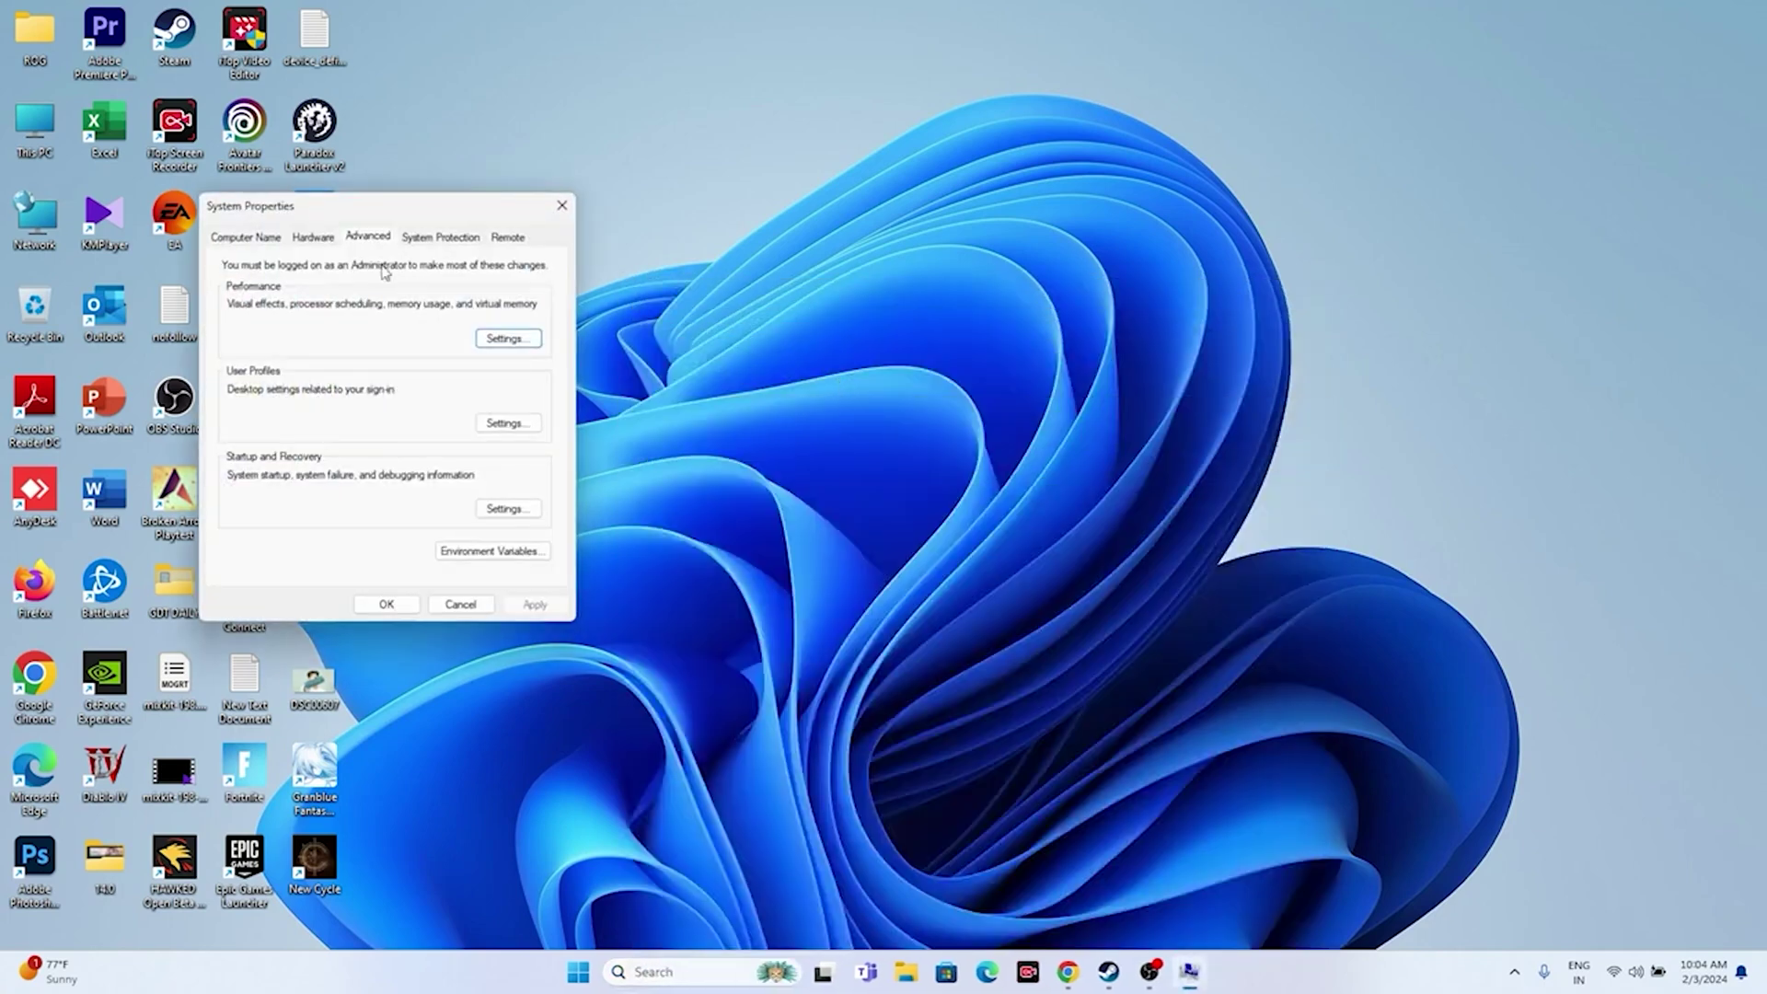
# Step: Open the virtual memory settings from the advanced performance options and choose a custom paging file size for drive C:
pyautogui.click(534, 340)
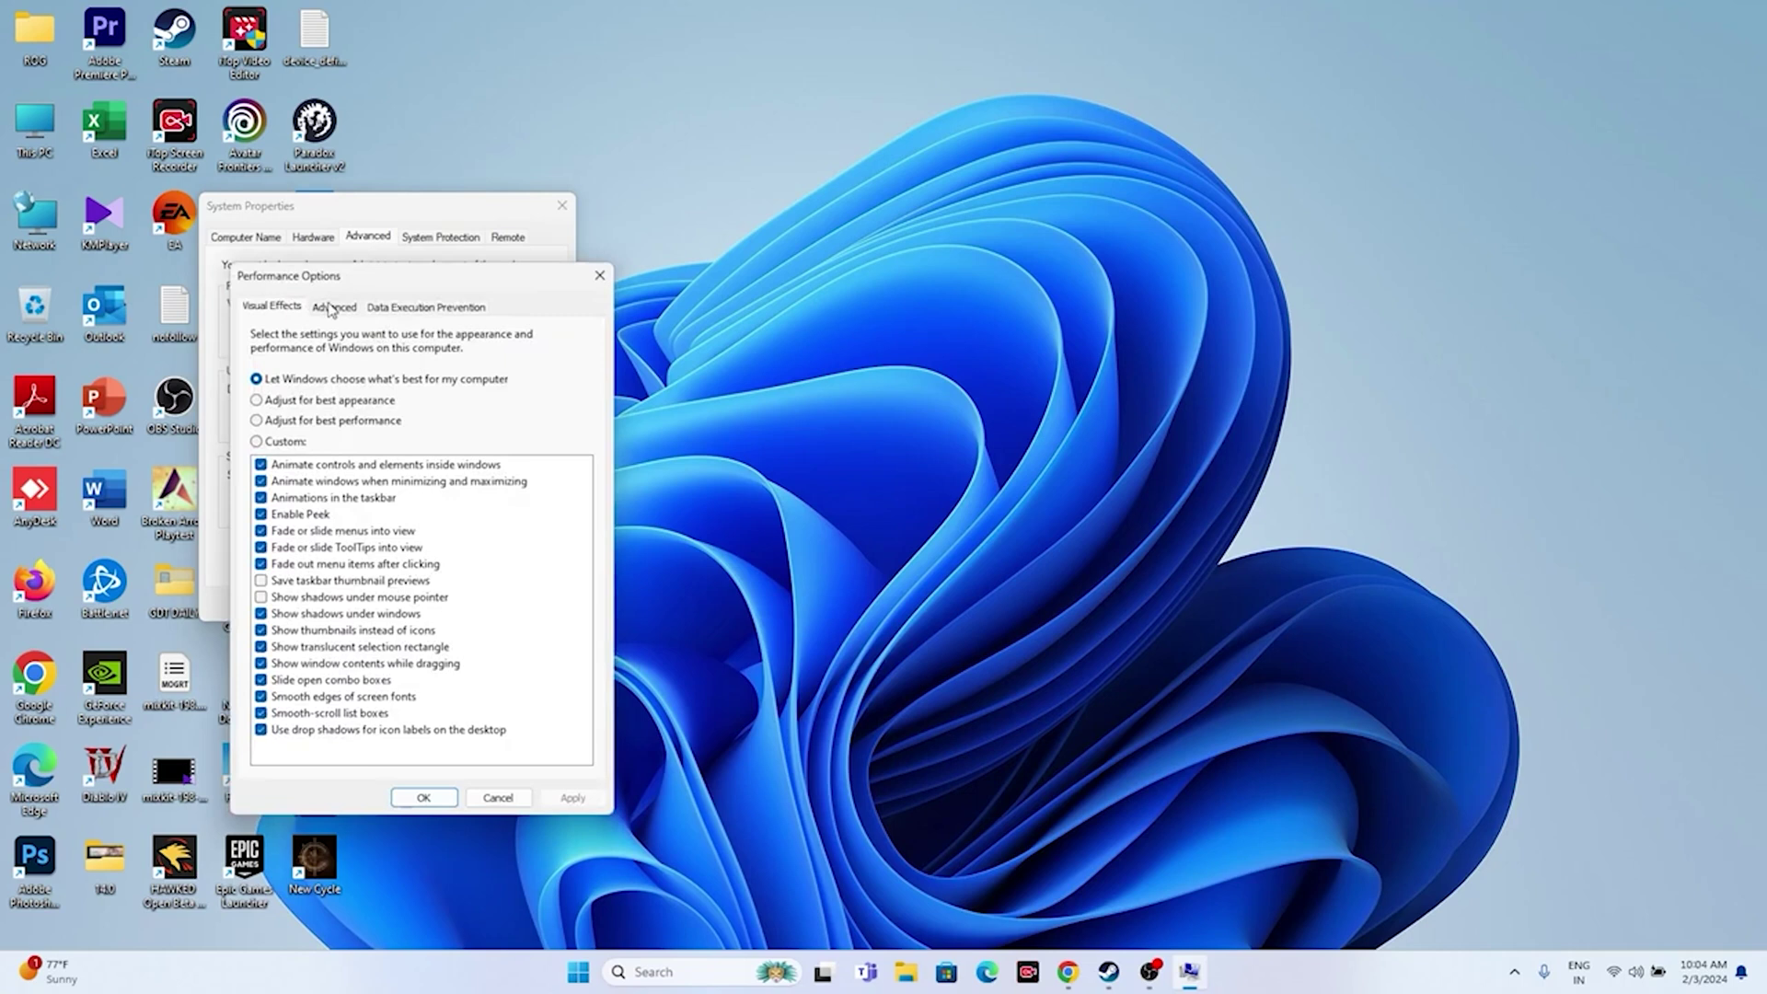
pyautogui.click(332, 307)
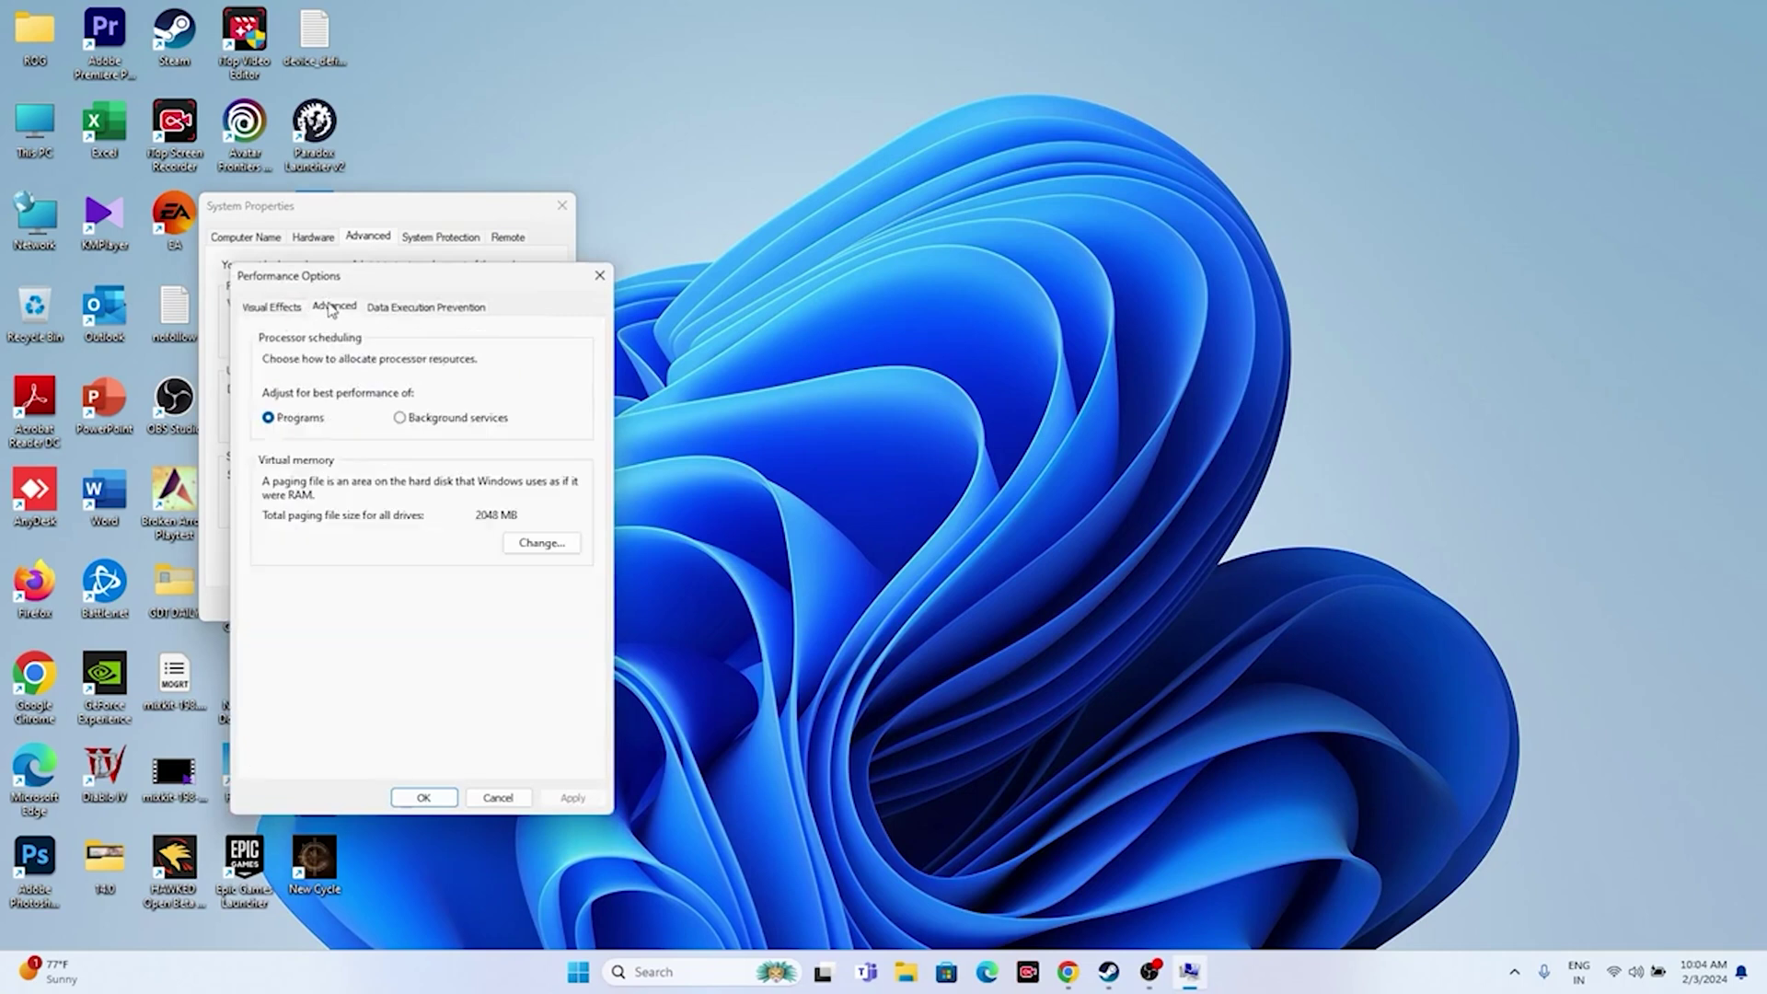
pyautogui.click(538, 543)
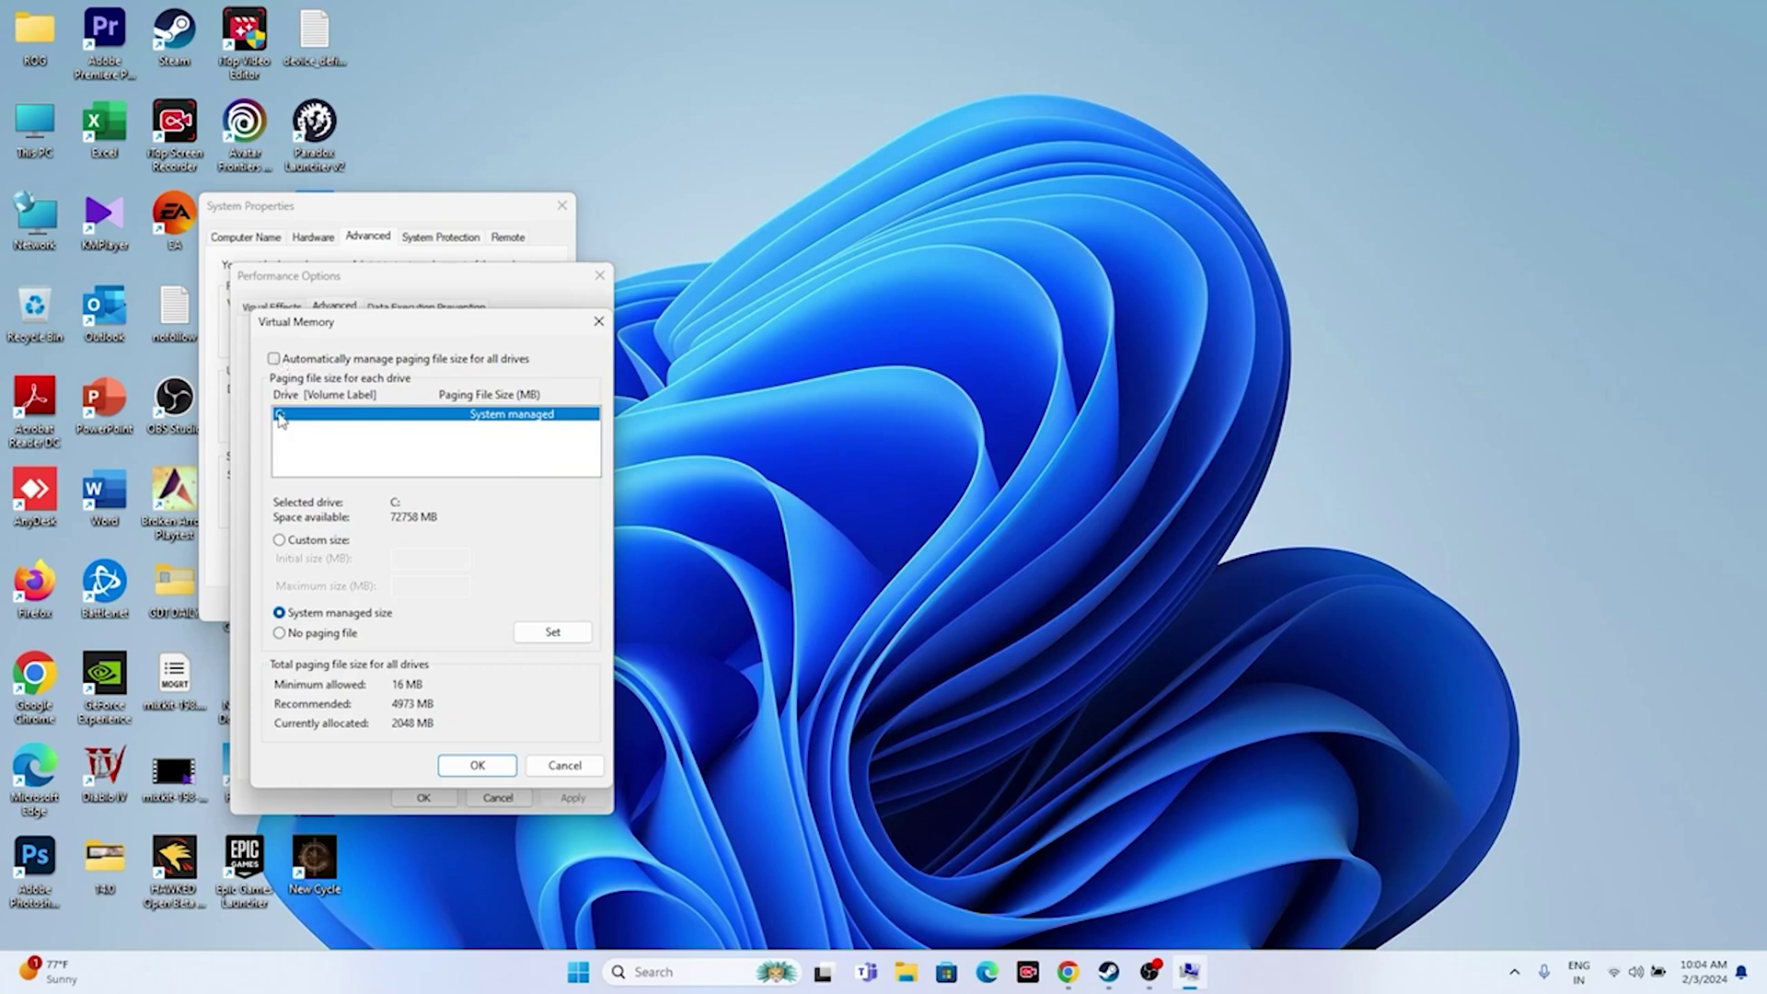
pyautogui.click(285, 542)
pyautogui.click(401, 559)
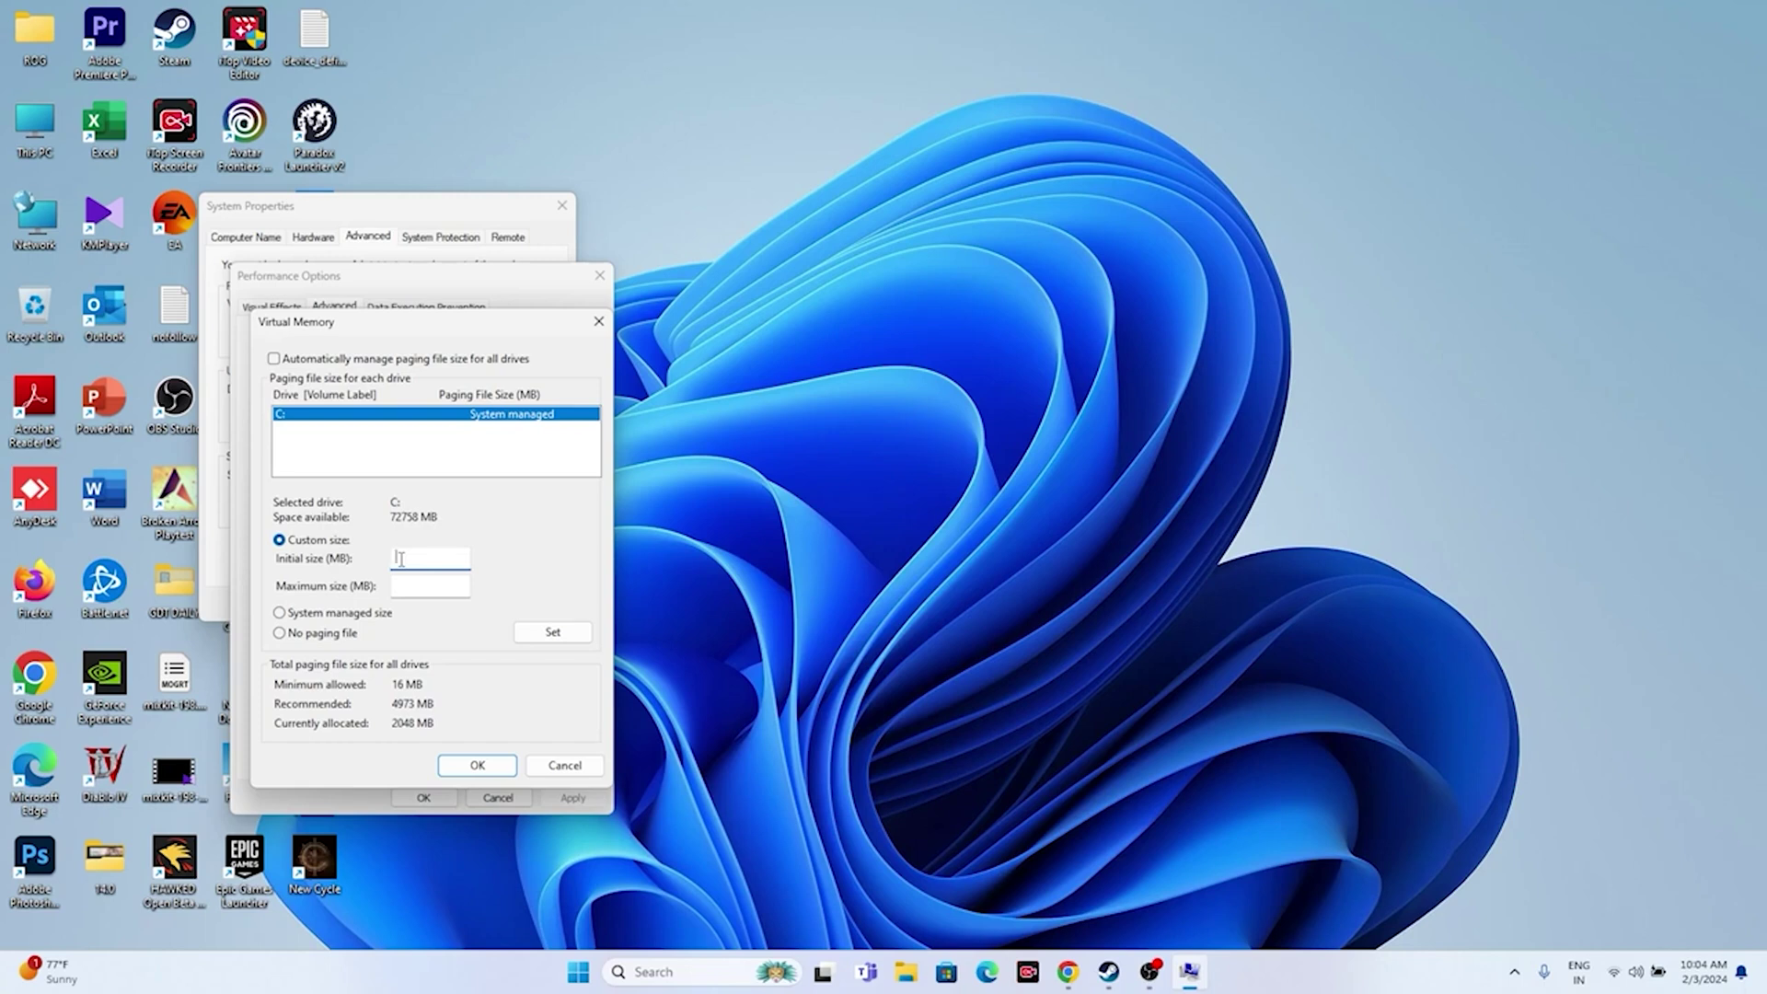
# Step: Open Calculator and multiply 32 by 1024
pyautogui.click(655, 972)
pyautogui.click(692, 559)
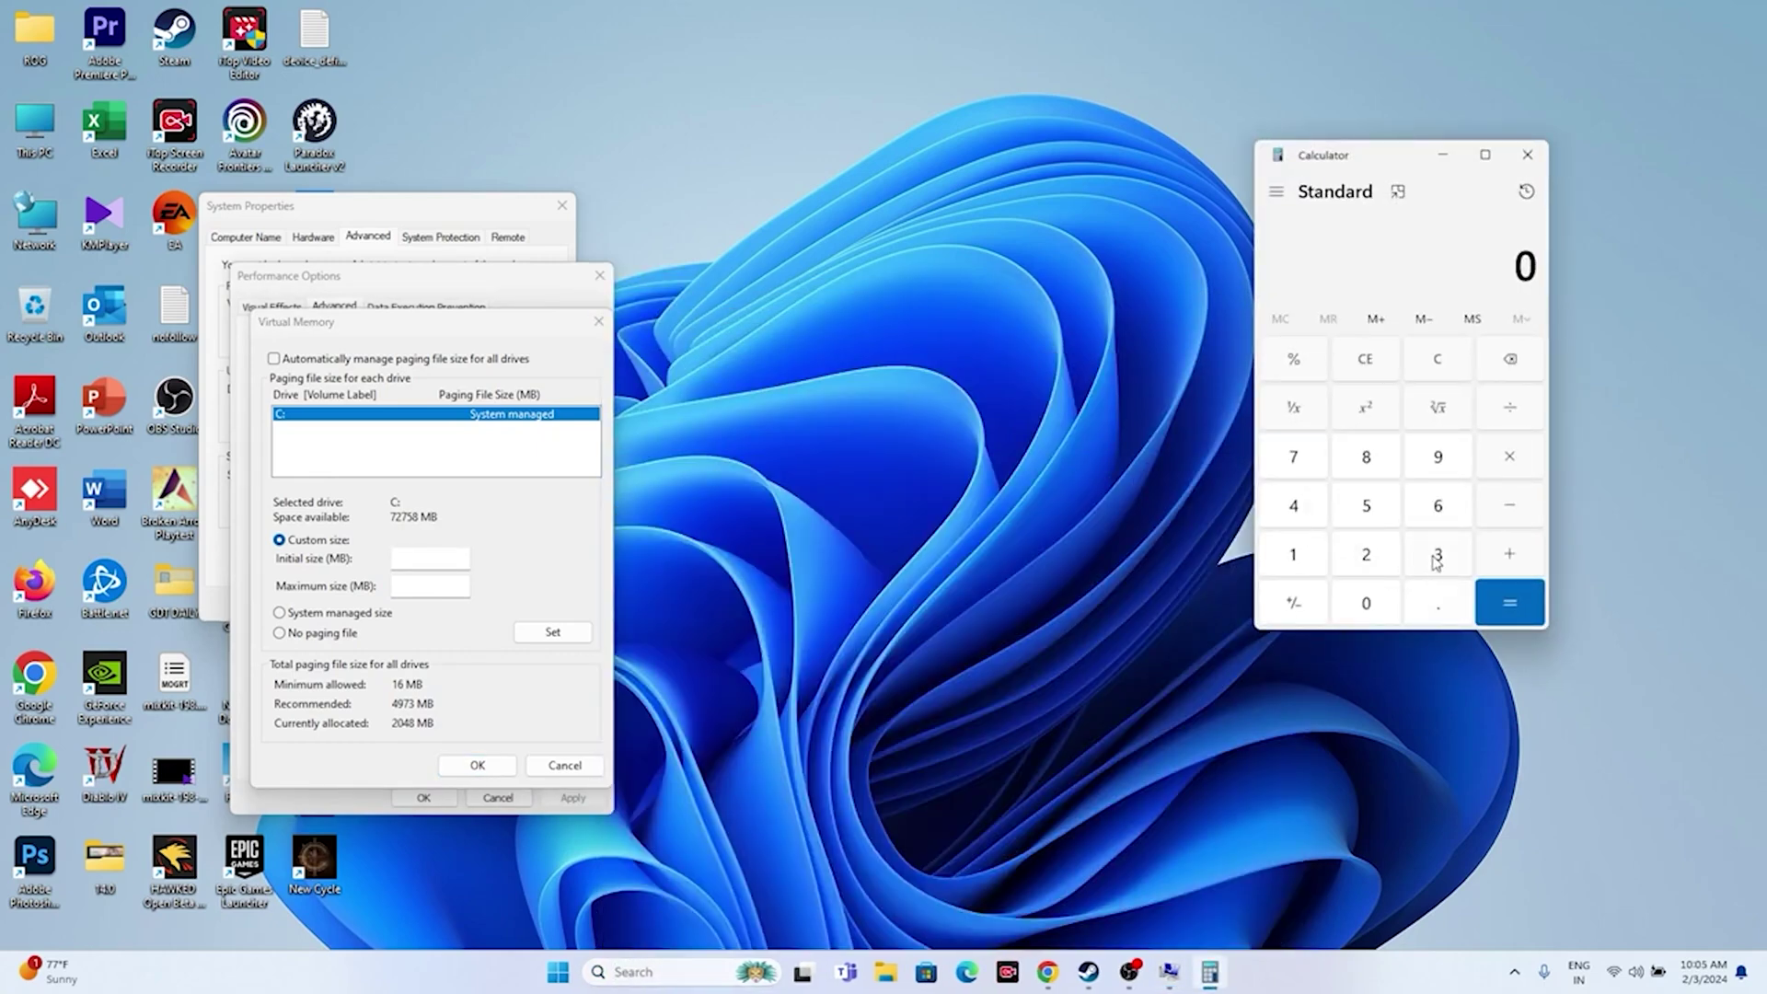
pyautogui.click(1436, 562)
pyautogui.click(1383, 561)
pyautogui.click(1502, 472)
pyautogui.click(1311, 566)
pyautogui.click(1355, 610)
pyautogui.click(1364, 560)
pyautogui.click(1311, 513)
pyautogui.click(1500, 603)
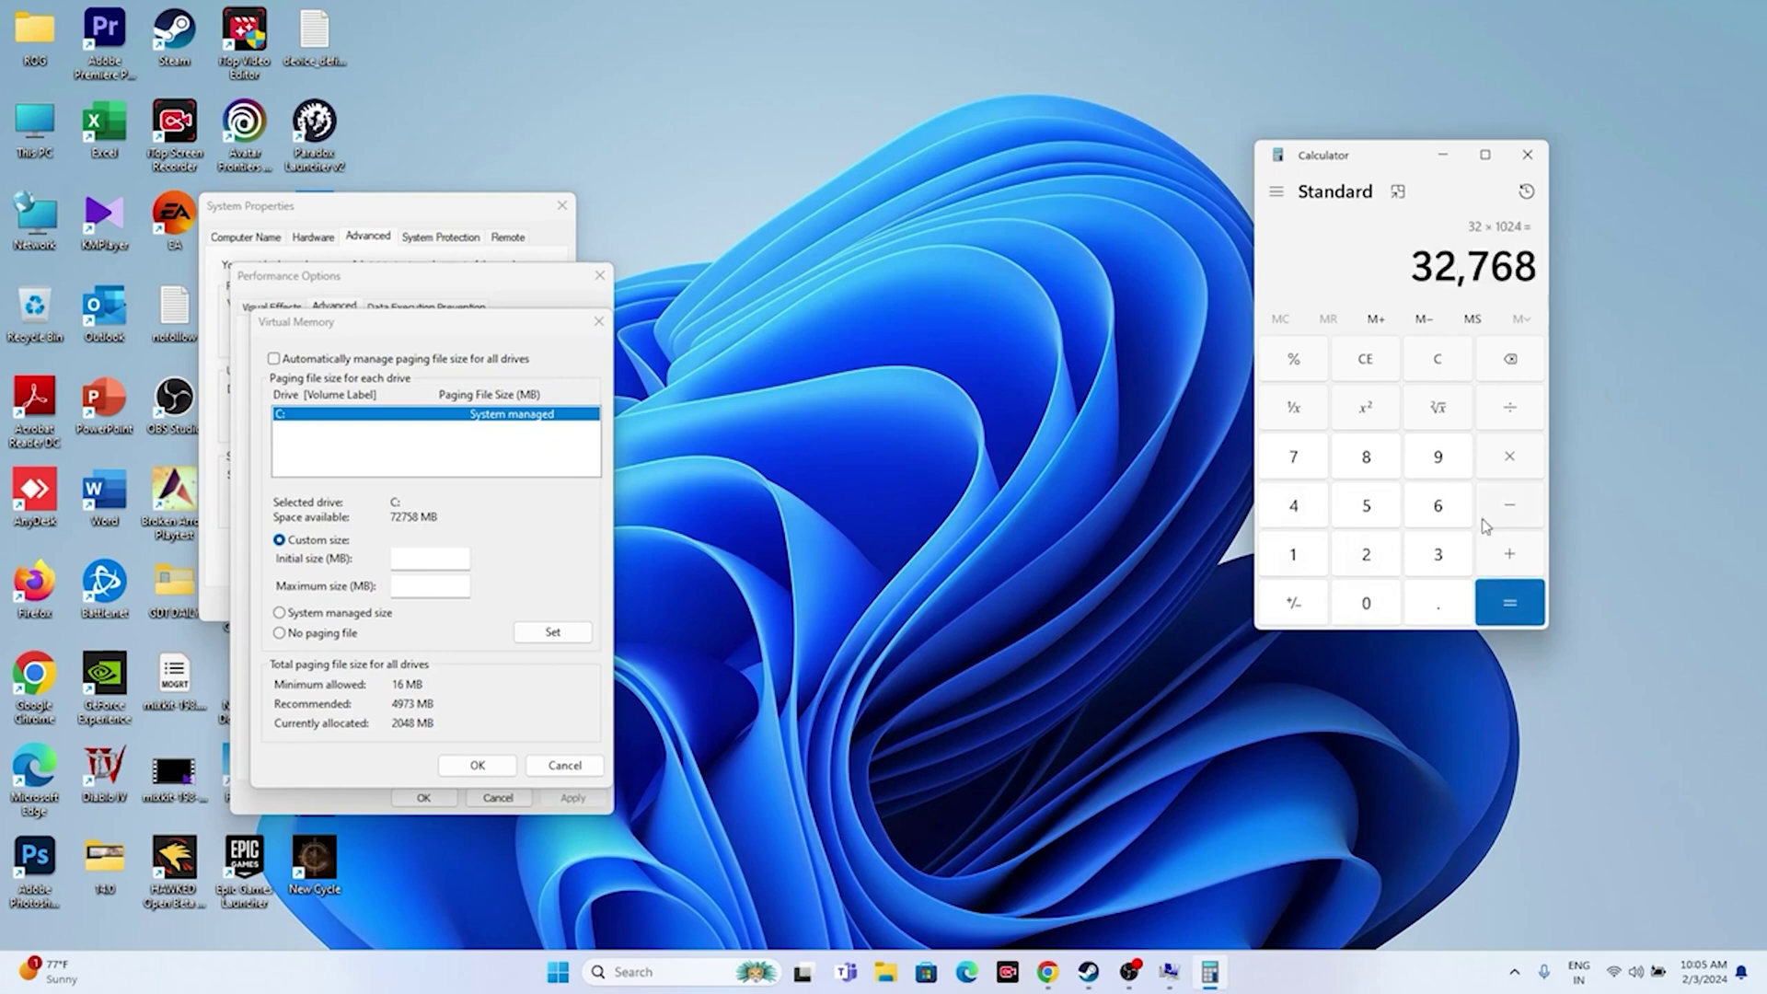
# Step: Multiply the calculated product by 1.5
pyautogui.click(1512, 460)
pyautogui.click(1317, 556)
pyautogui.click(1429, 610)
pyautogui.click(1376, 513)
pyautogui.click(1509, 603)
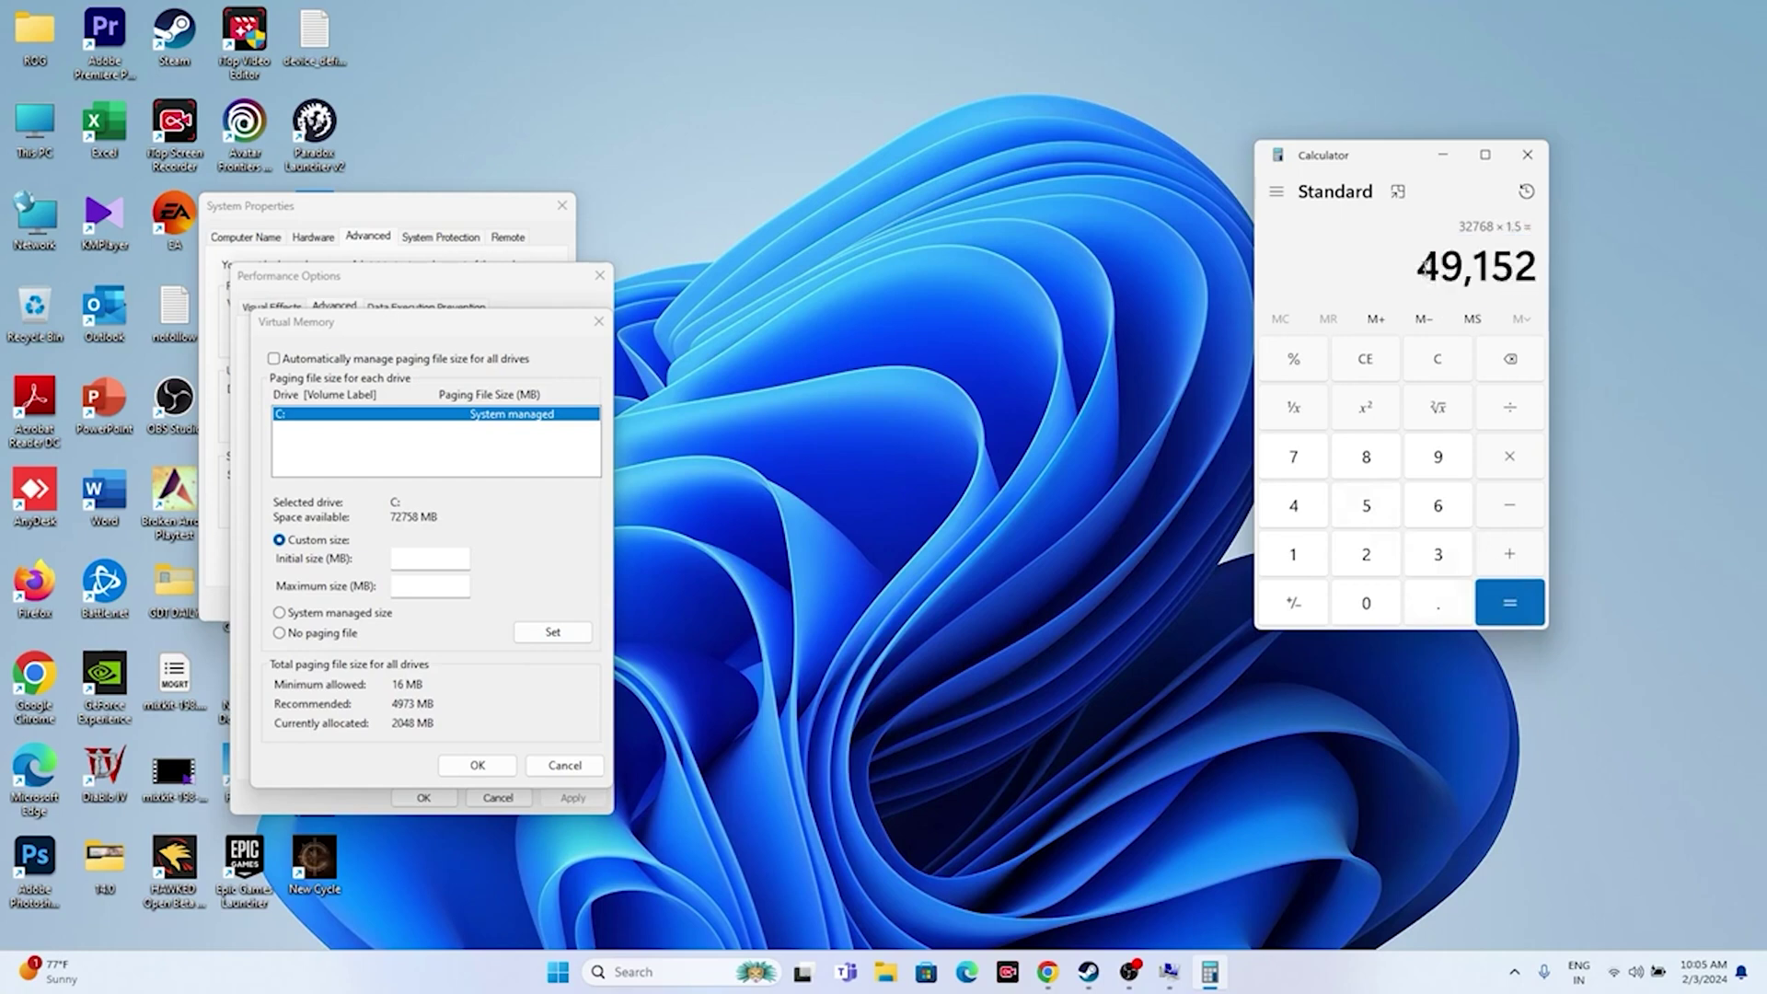
# Step: Copy the calculator result into the virtual memory settings as the initial paging file size, 49,152 MB
pyautogui.rightClick(1524, 279)
pyautogui.click(1570, 297)
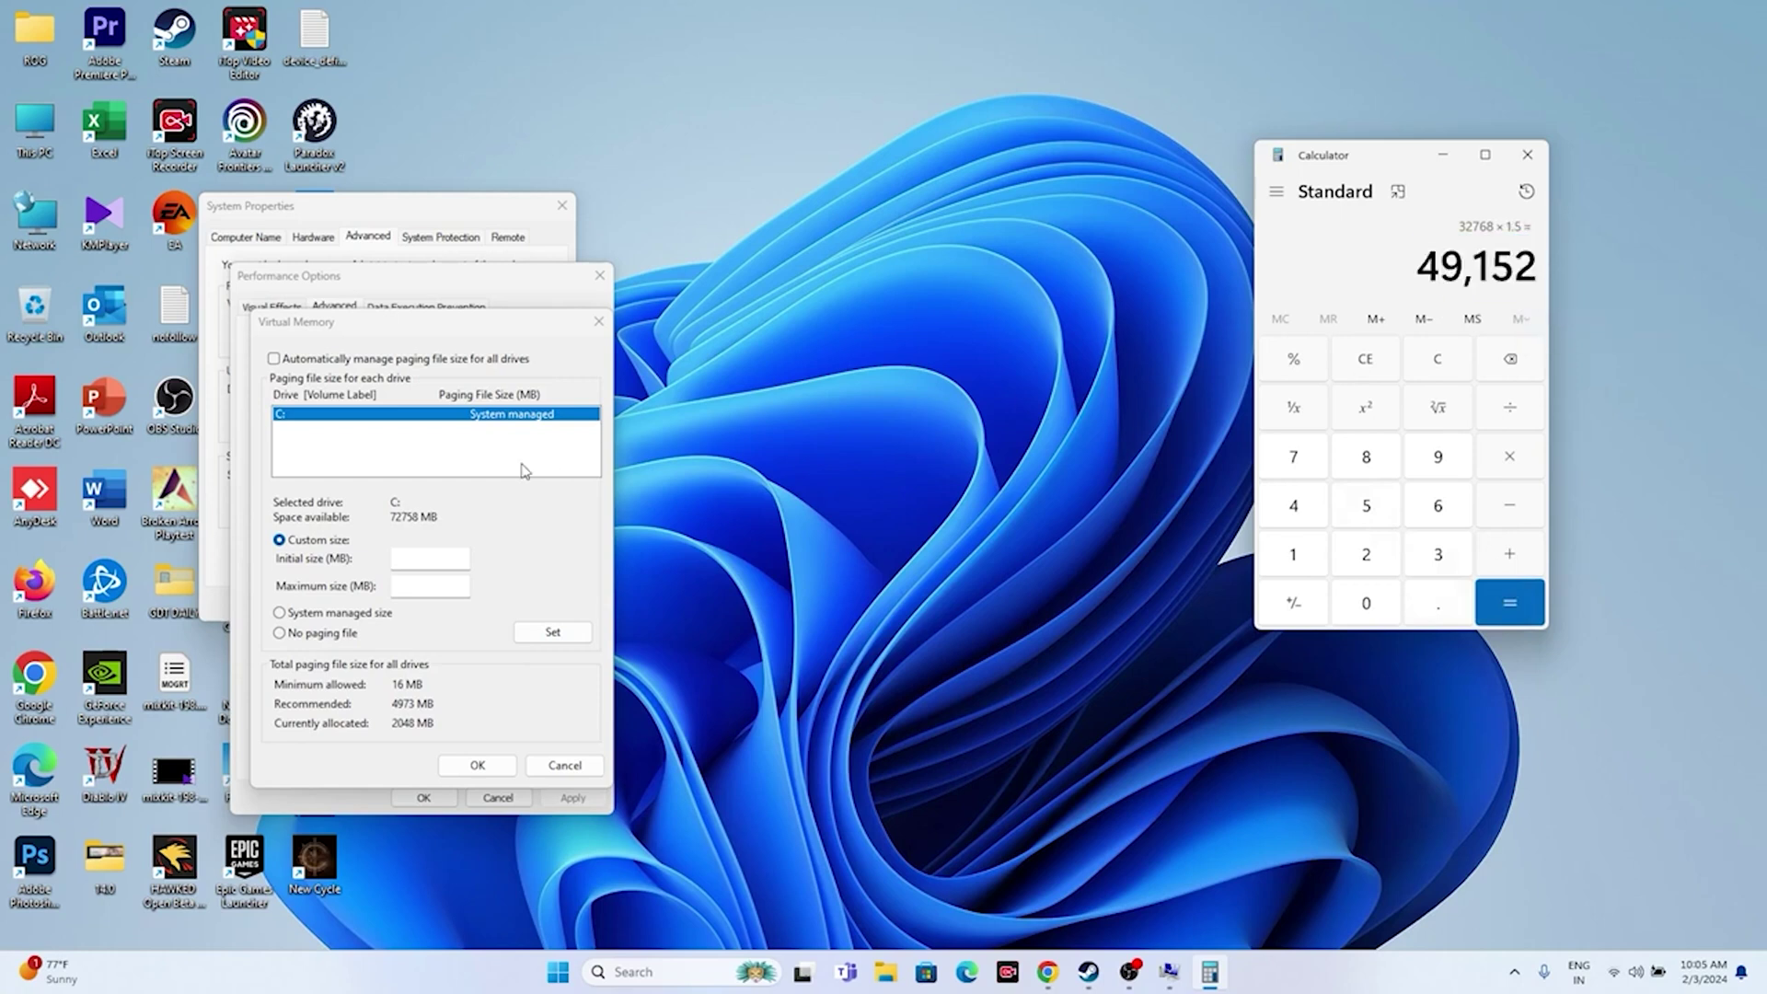
pyautogui.rightClick(417, 567)
pyautogui.click(479, 643)
pyautogui.press('Tab')
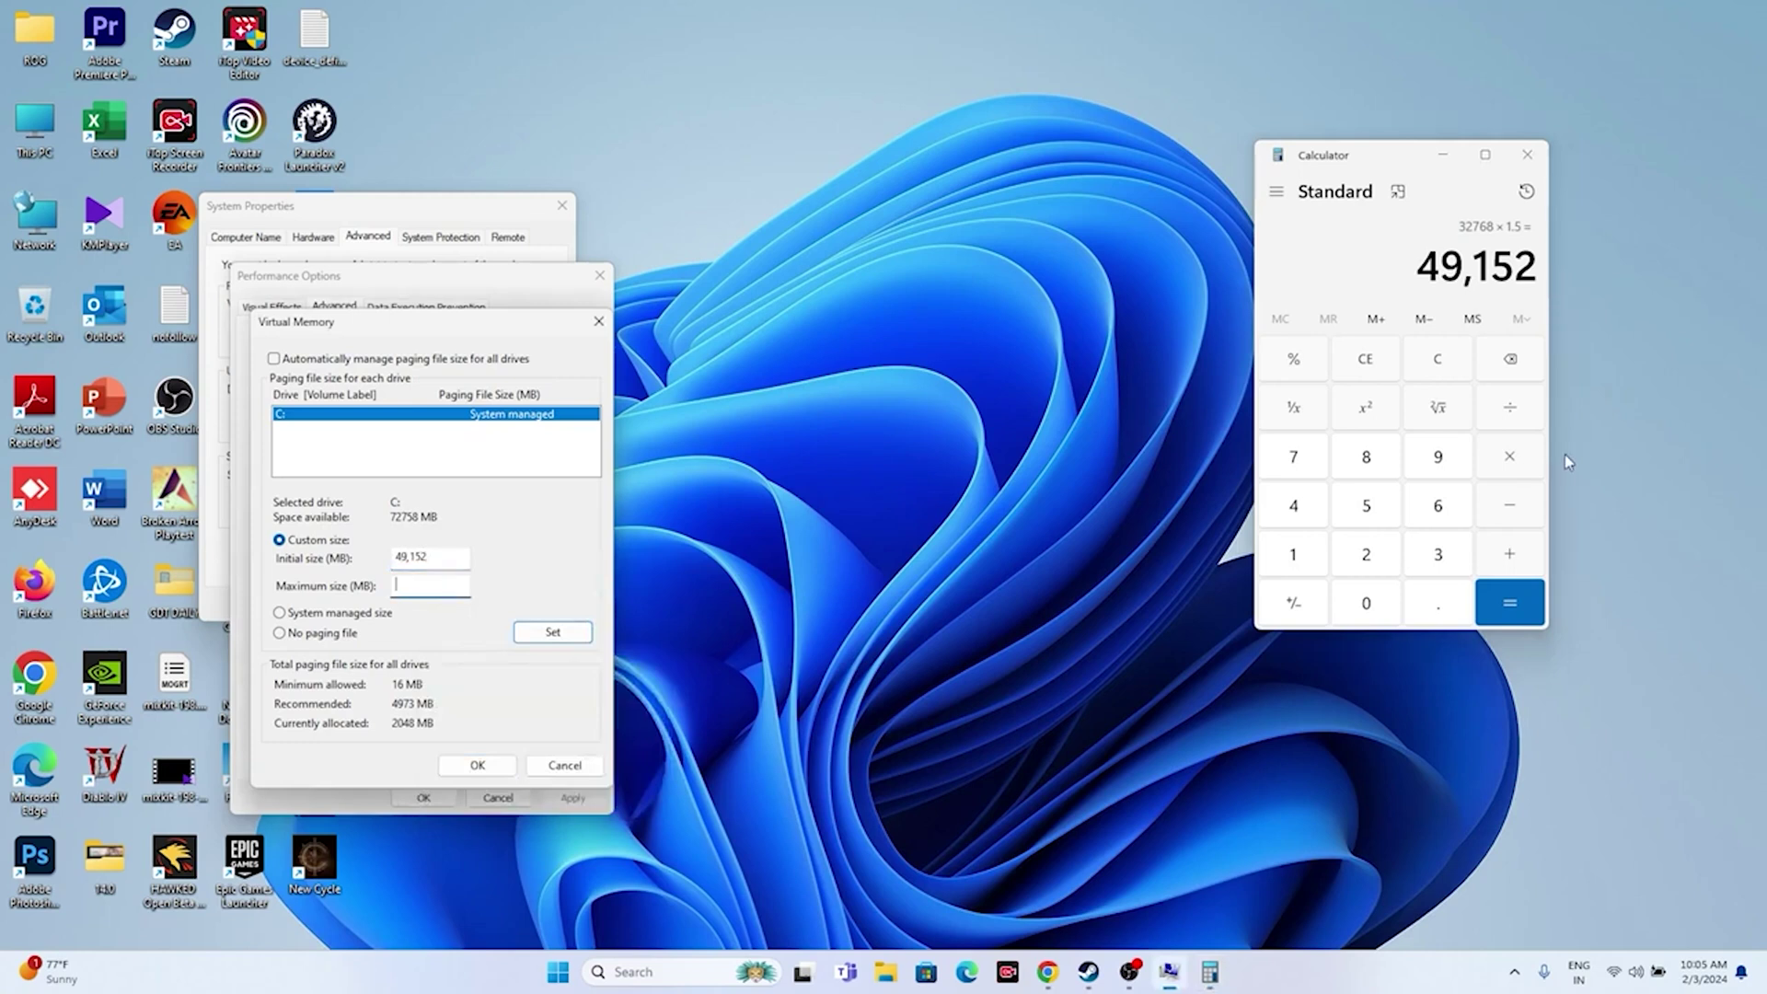
# Step: Clear the calculator and calculate 32 × 1024 × 3
pyautogui.click(1436, 358)
pyautogui.click(1438, 554)
pyautogui.click(1366, 554)
pyautogui.click(1509, 456)
pyautogui.click(1317, 557)
pyautogui.click(1366, 603)
pyautogui.click(1366, 554)
pyautogui.click(1296, 508)
pyautogui.click(1492, 608)
pyautogui.click(1512, 471)
pyautogui.click(1459, 545)
pyautogui.click(1506, 603)
# Step: Copy the calculator result into the virtual memory settings as the maximum paging file size, 98,304 MB
pyautogui.moveTo(1414, 260); pyautogui.dragTo(1535, 267)
pyautogui.rightClick(1535, 267)
pyautogui.click(1575, 284)
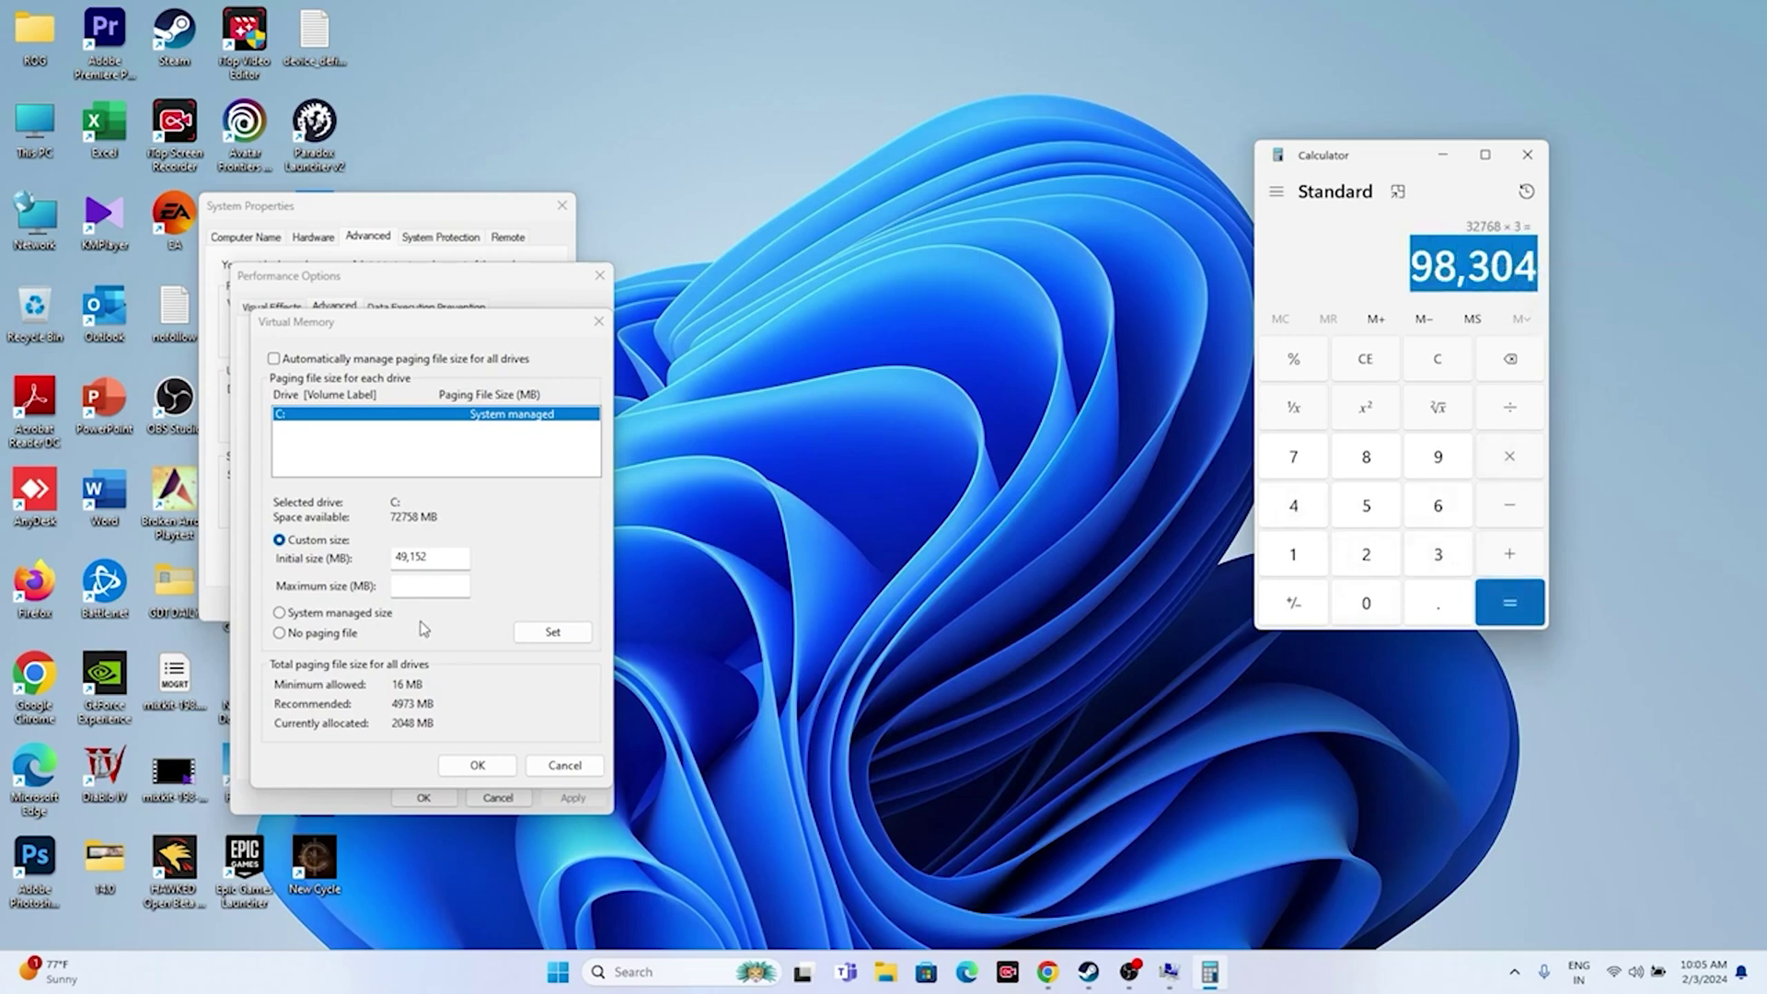
pyautogui.rightClick(428, 586)
pyautogui.click(493, 656)
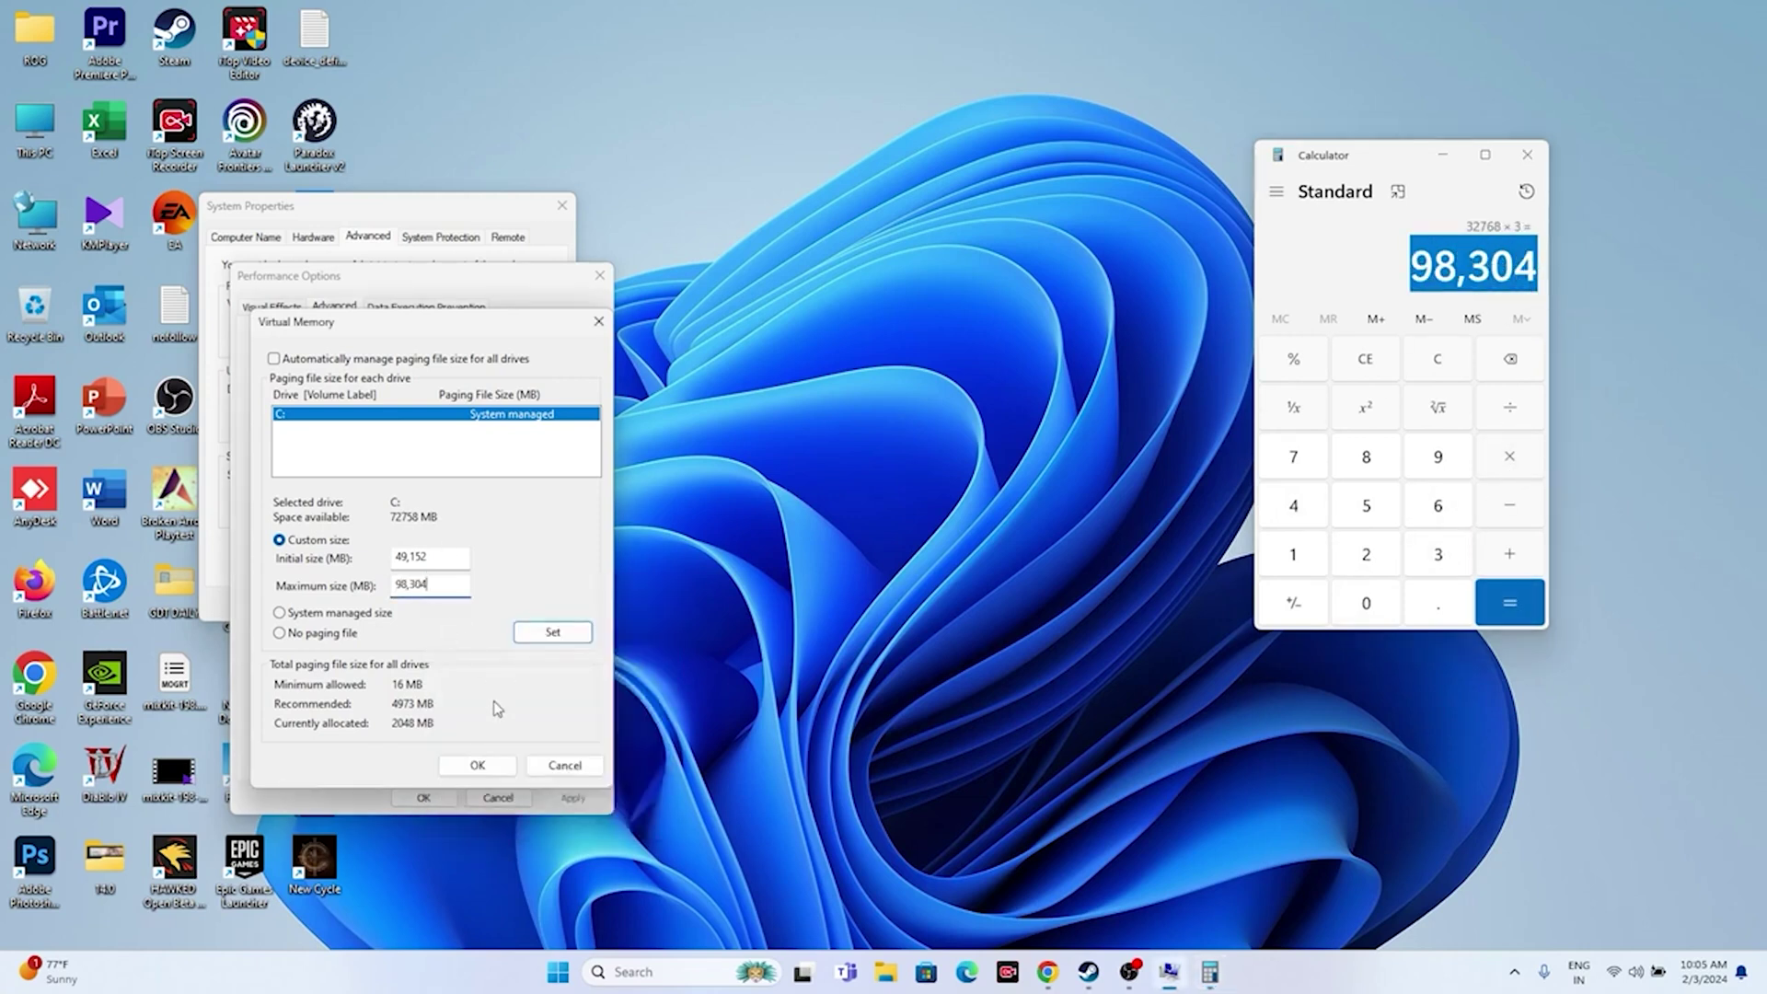
# Step: Accept the virtual memory and performance options, and close System Properties and Calculator
pyautogui.click(477, 765)
pyautogui.click(424, 797)
pyautogui.click(562, 206)
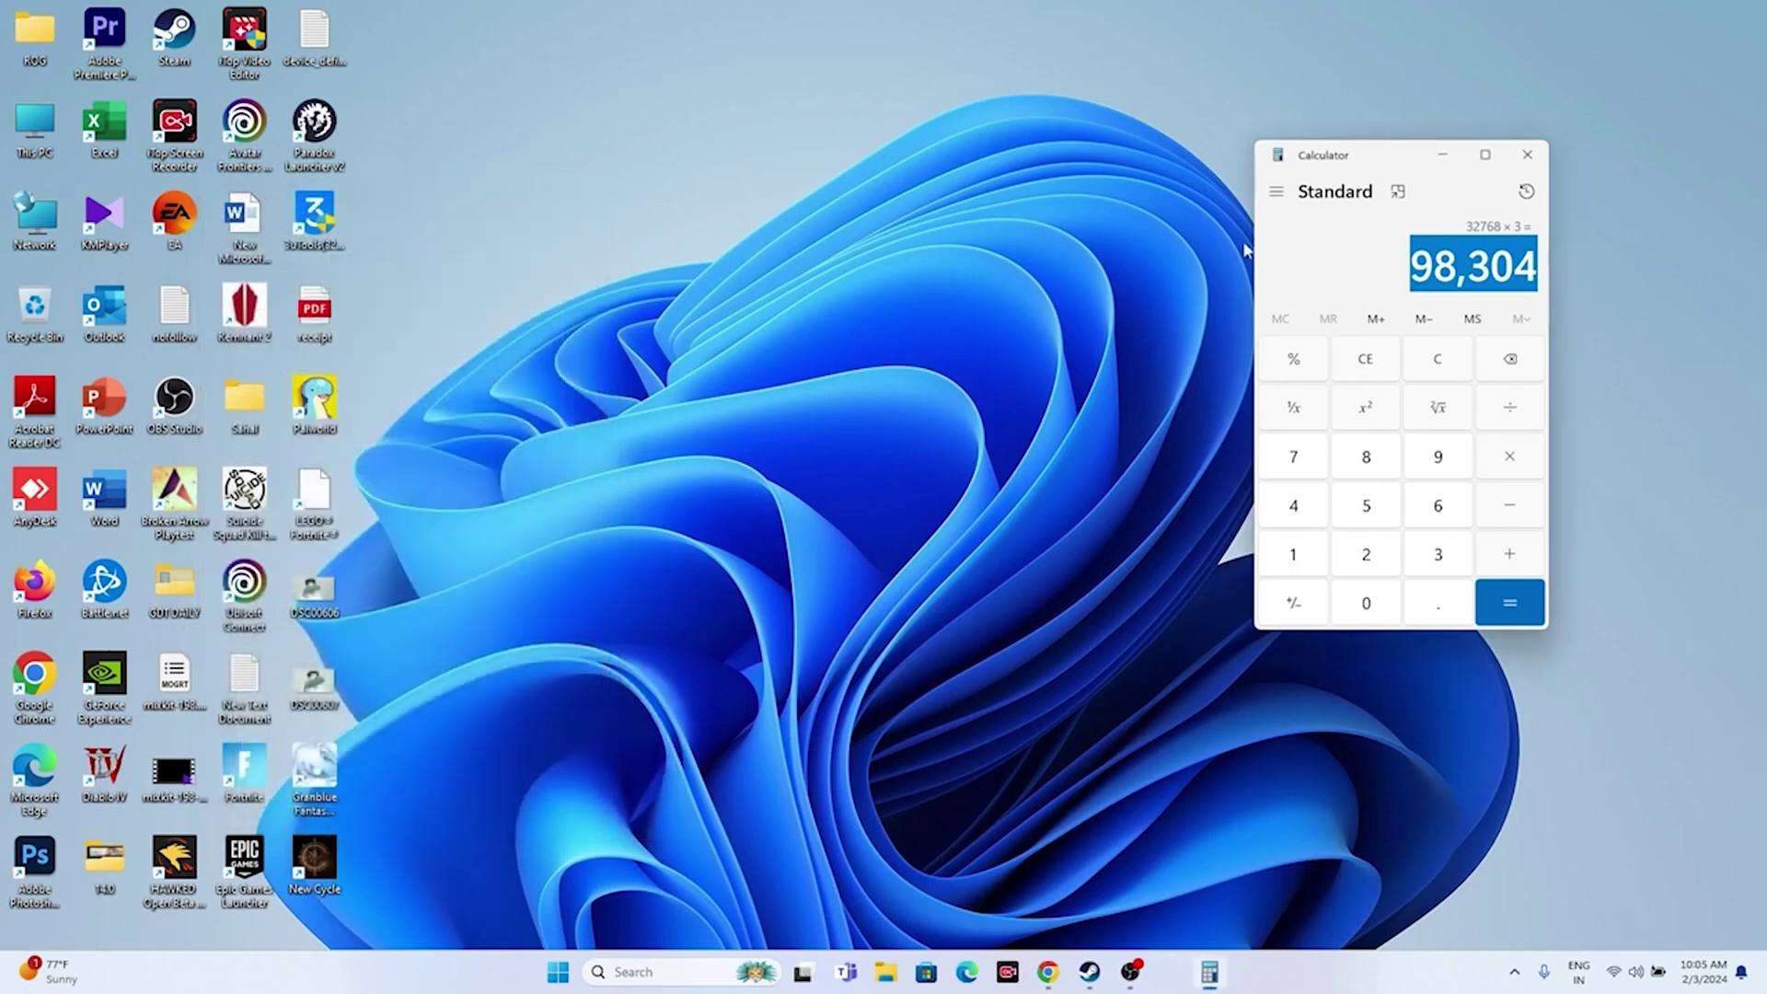
pyautogui.click(1527, 154)
# Step: Open the Windows Update page in Settings to review the update status, and close Settings
pyautogui.click(1115, 973)
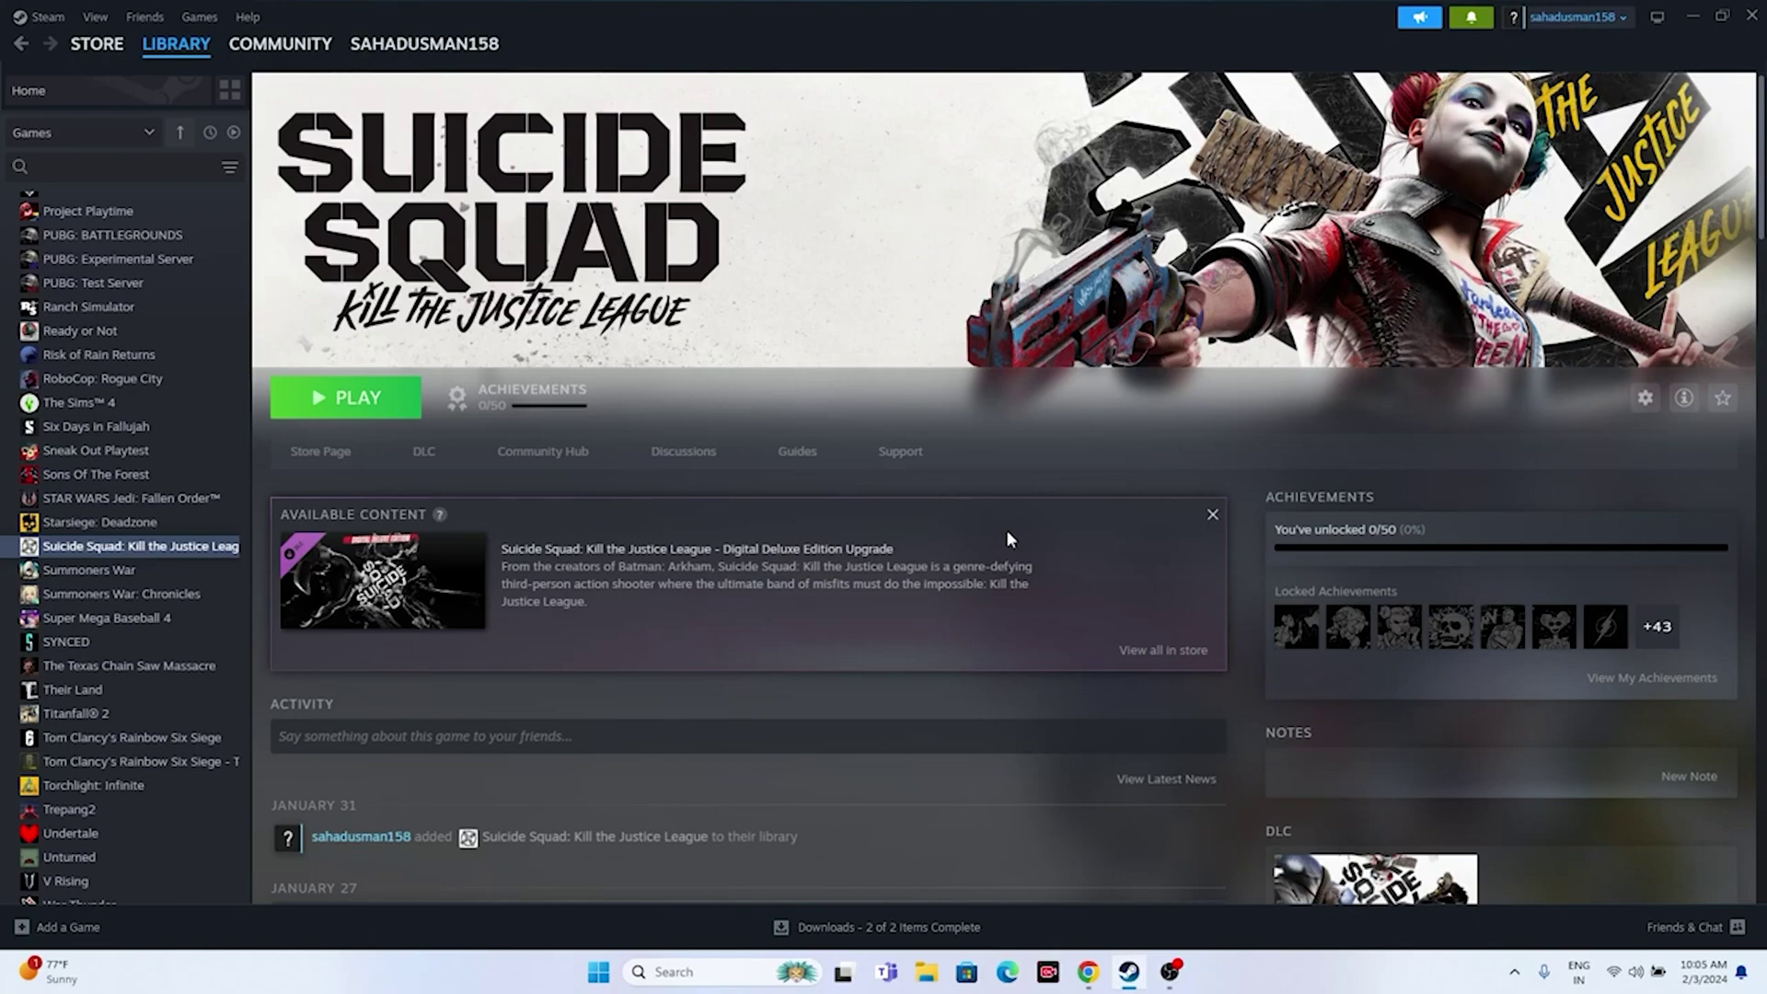
pyautogui.click(1692, 16)
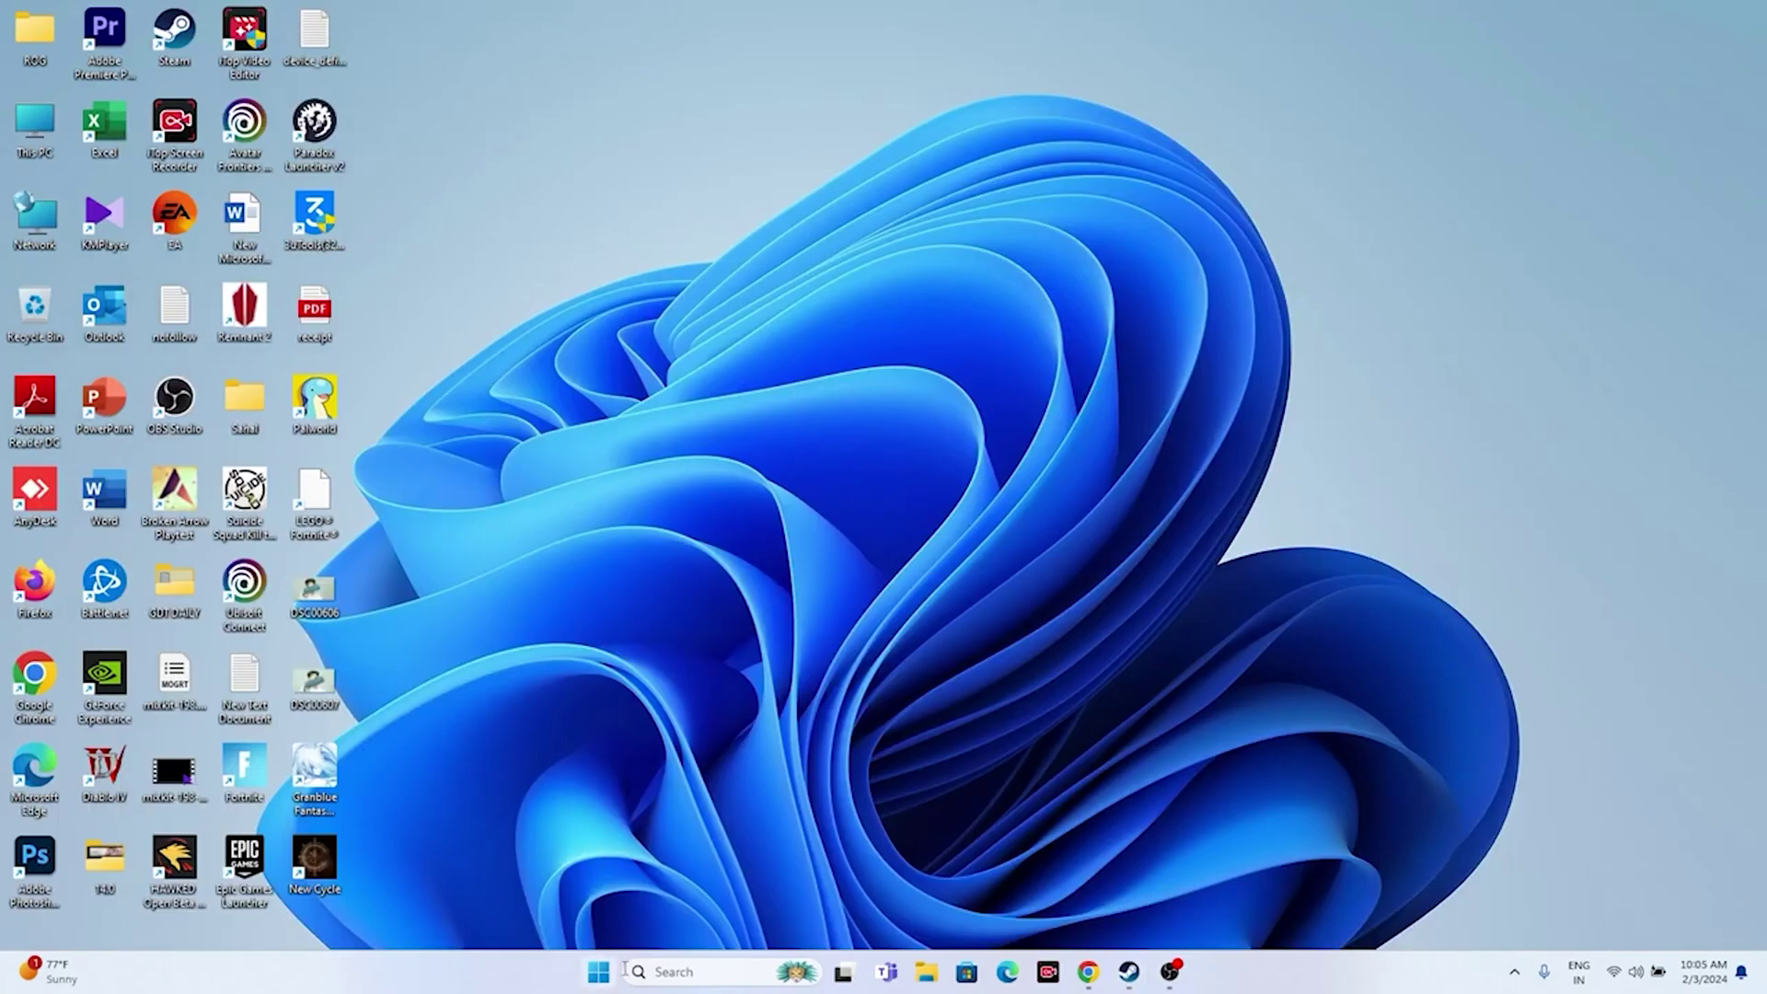
pyautogui.click(677, 972)
pyautogui.click(705, 515)
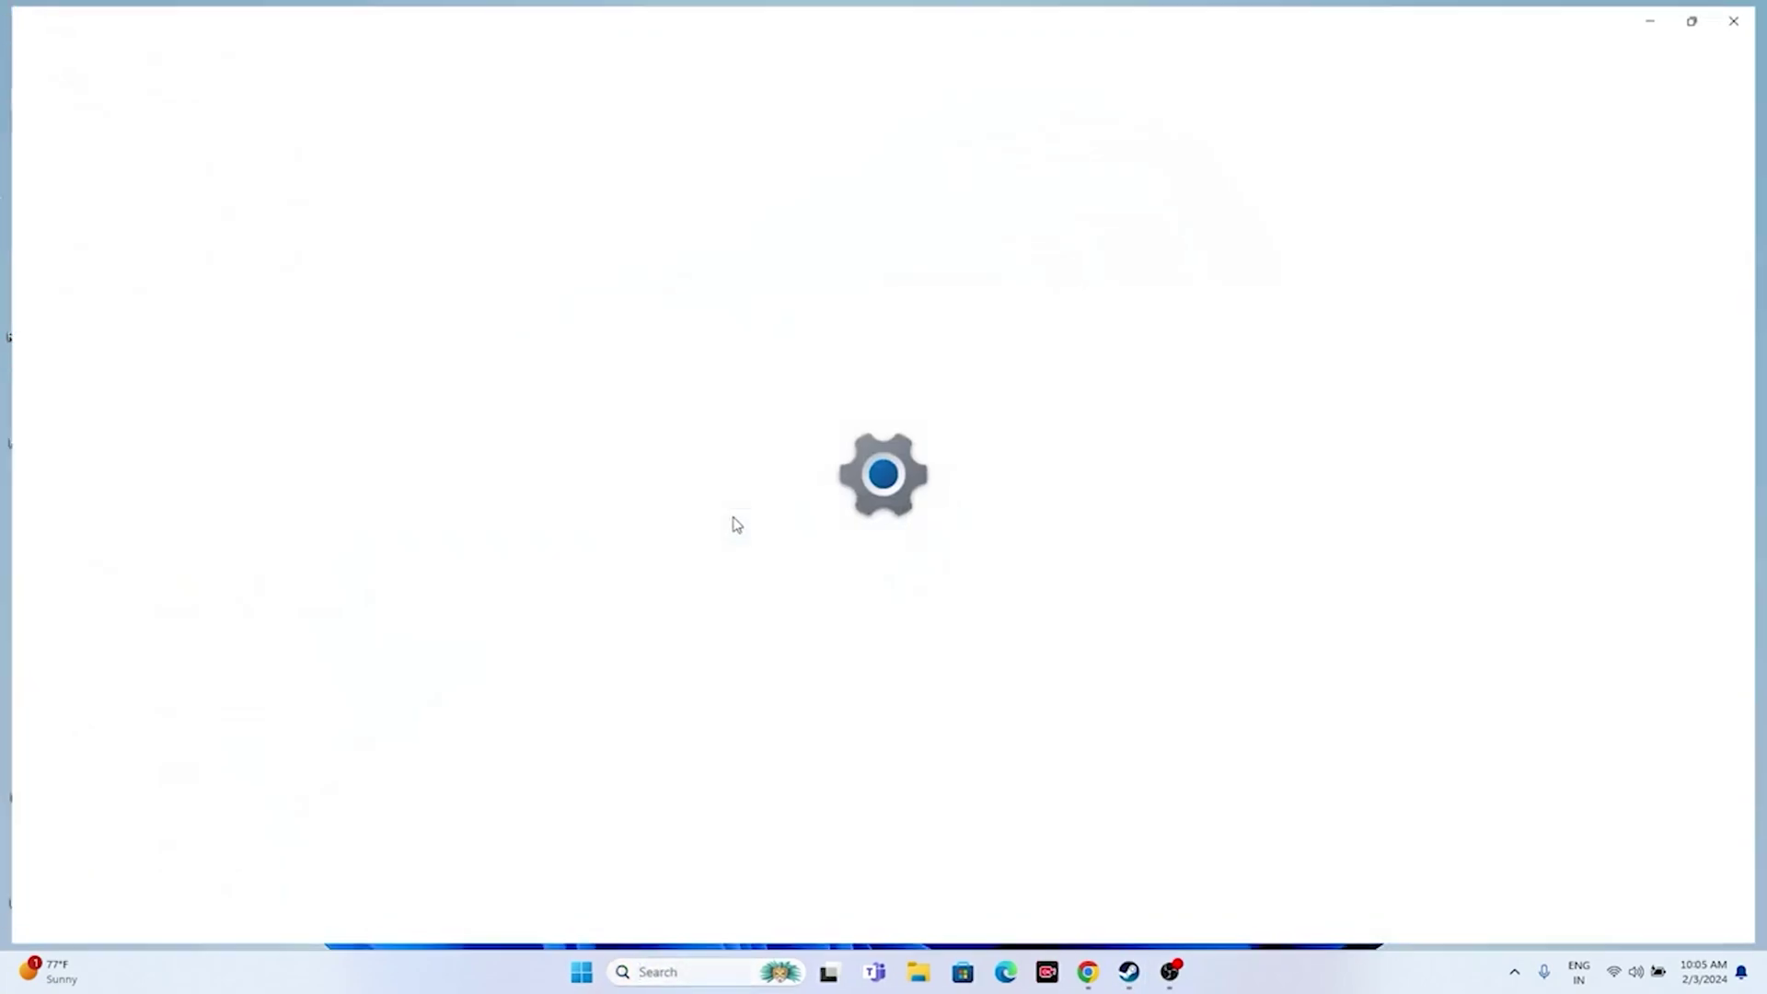
pyautogui.click(98, 606)
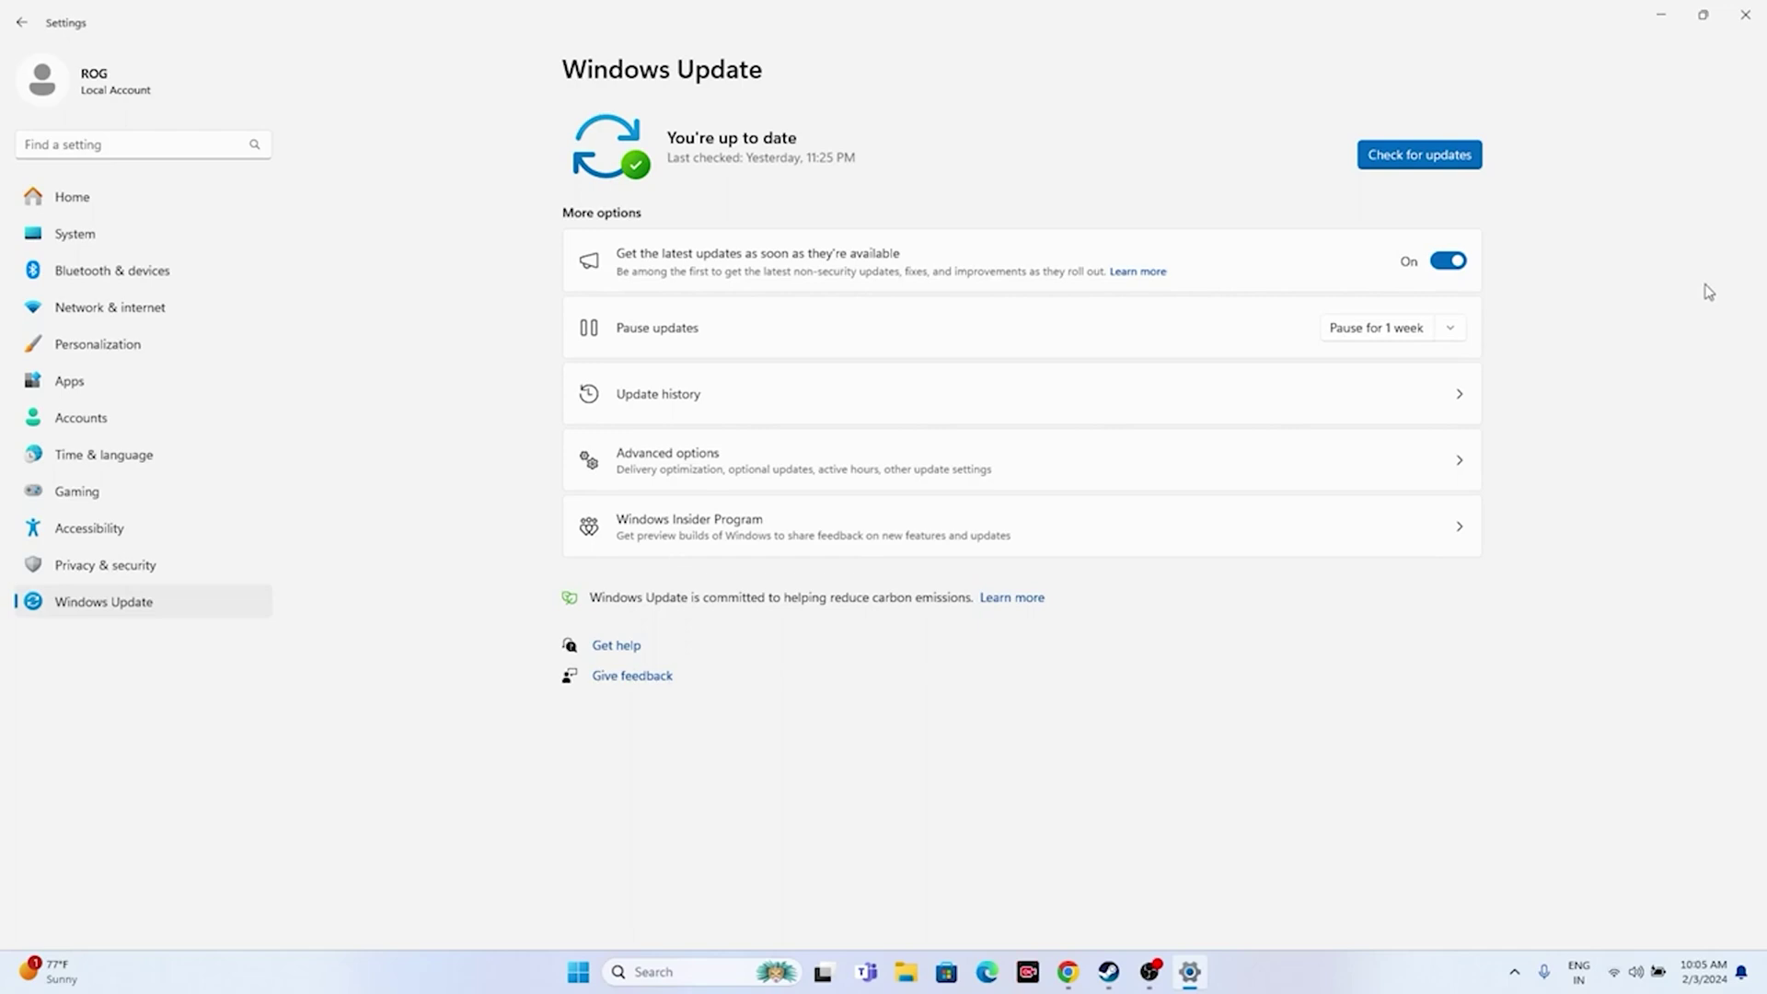
pyautogui.click(1745, 15)
# Step: Switch to Chrome and bring up the manual driver search on NVIDIA's GeForce Drivers page
pyautogui.click(1135, 981)
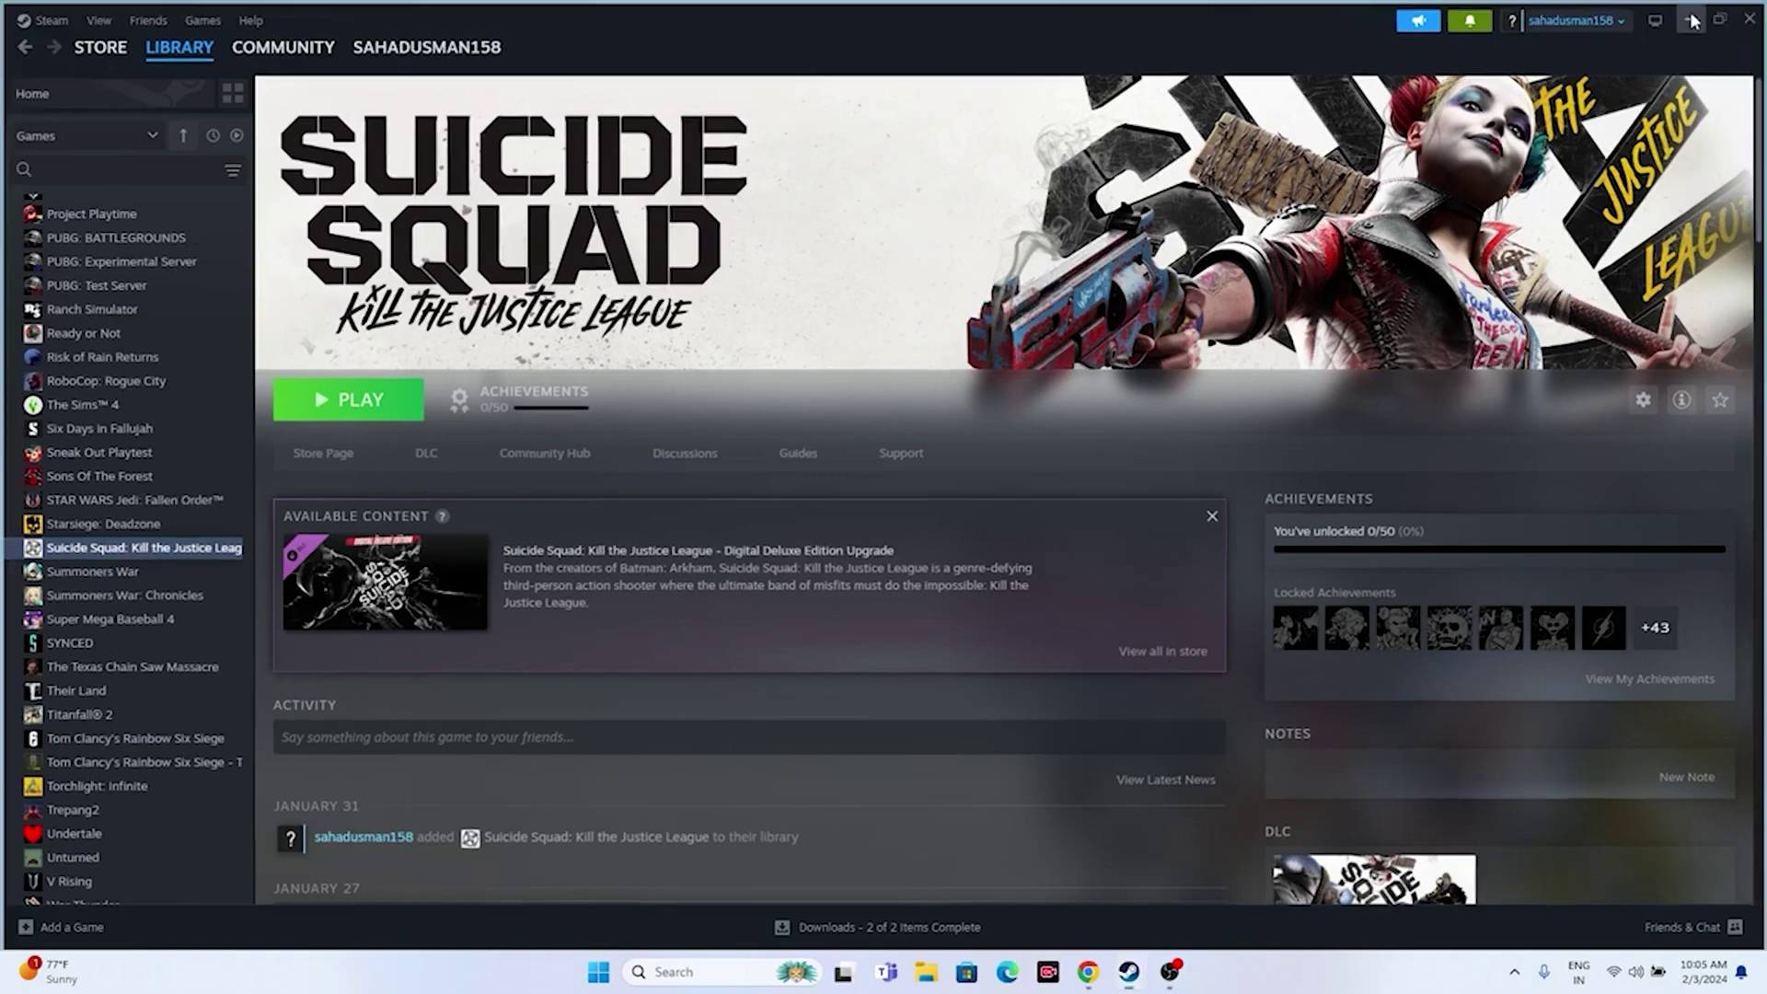
pyautogui.click(1691, 14)
pyautogui.click(1088, 972)
pyautogui.click(945, 235)
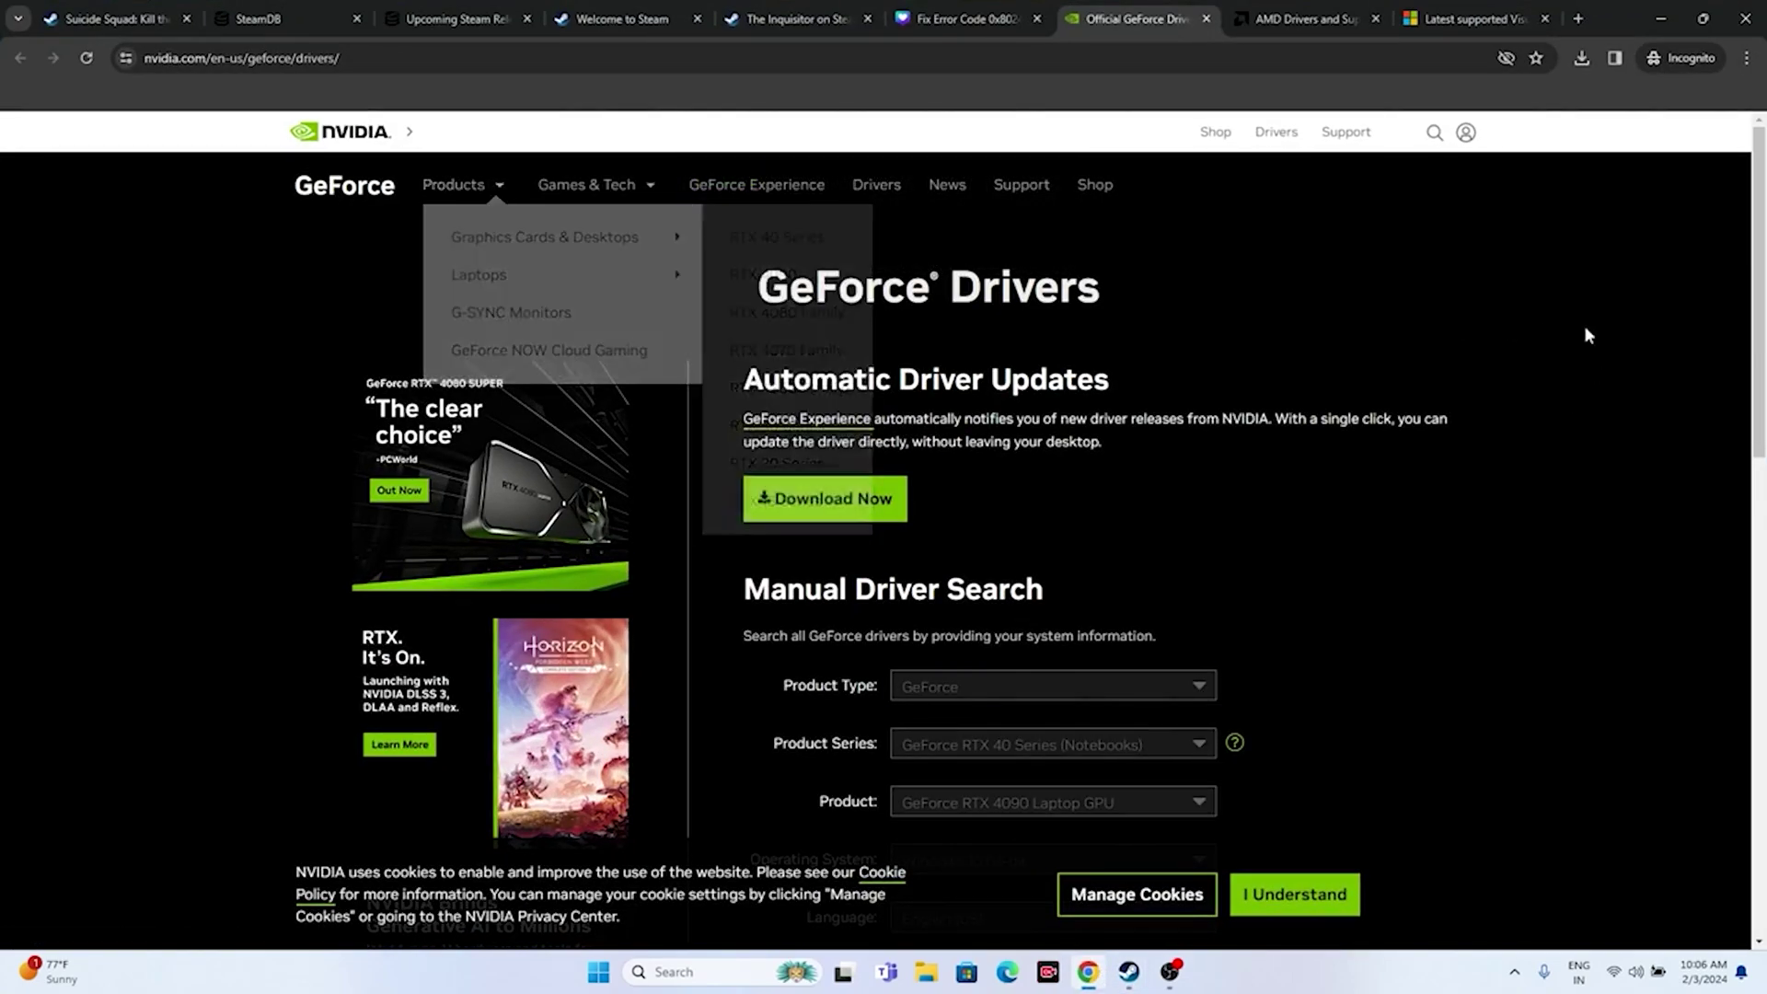
pyautogui.scroll(-3, 1585, 335)
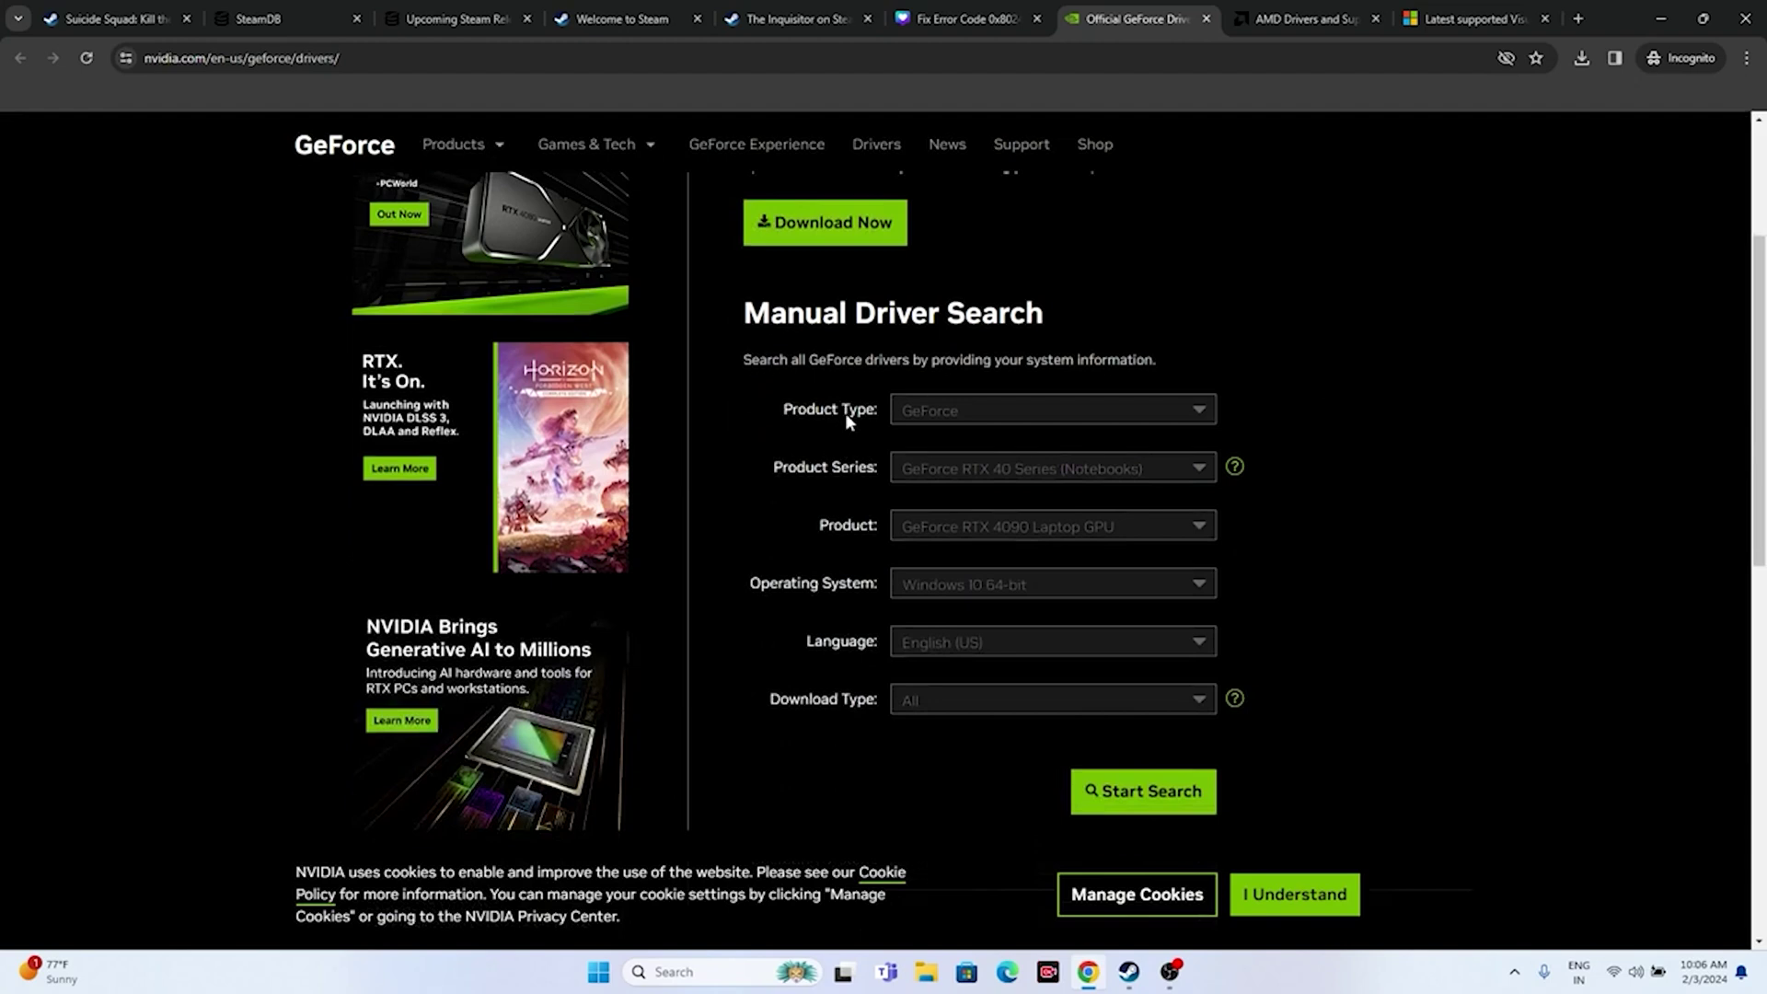
# Step: Set the driver search to product type GeForce, product series GeForce RTX 40 Series and operating system Windows 11
pyautogui.click(944, 414)
pyautogui.click(957, 430)
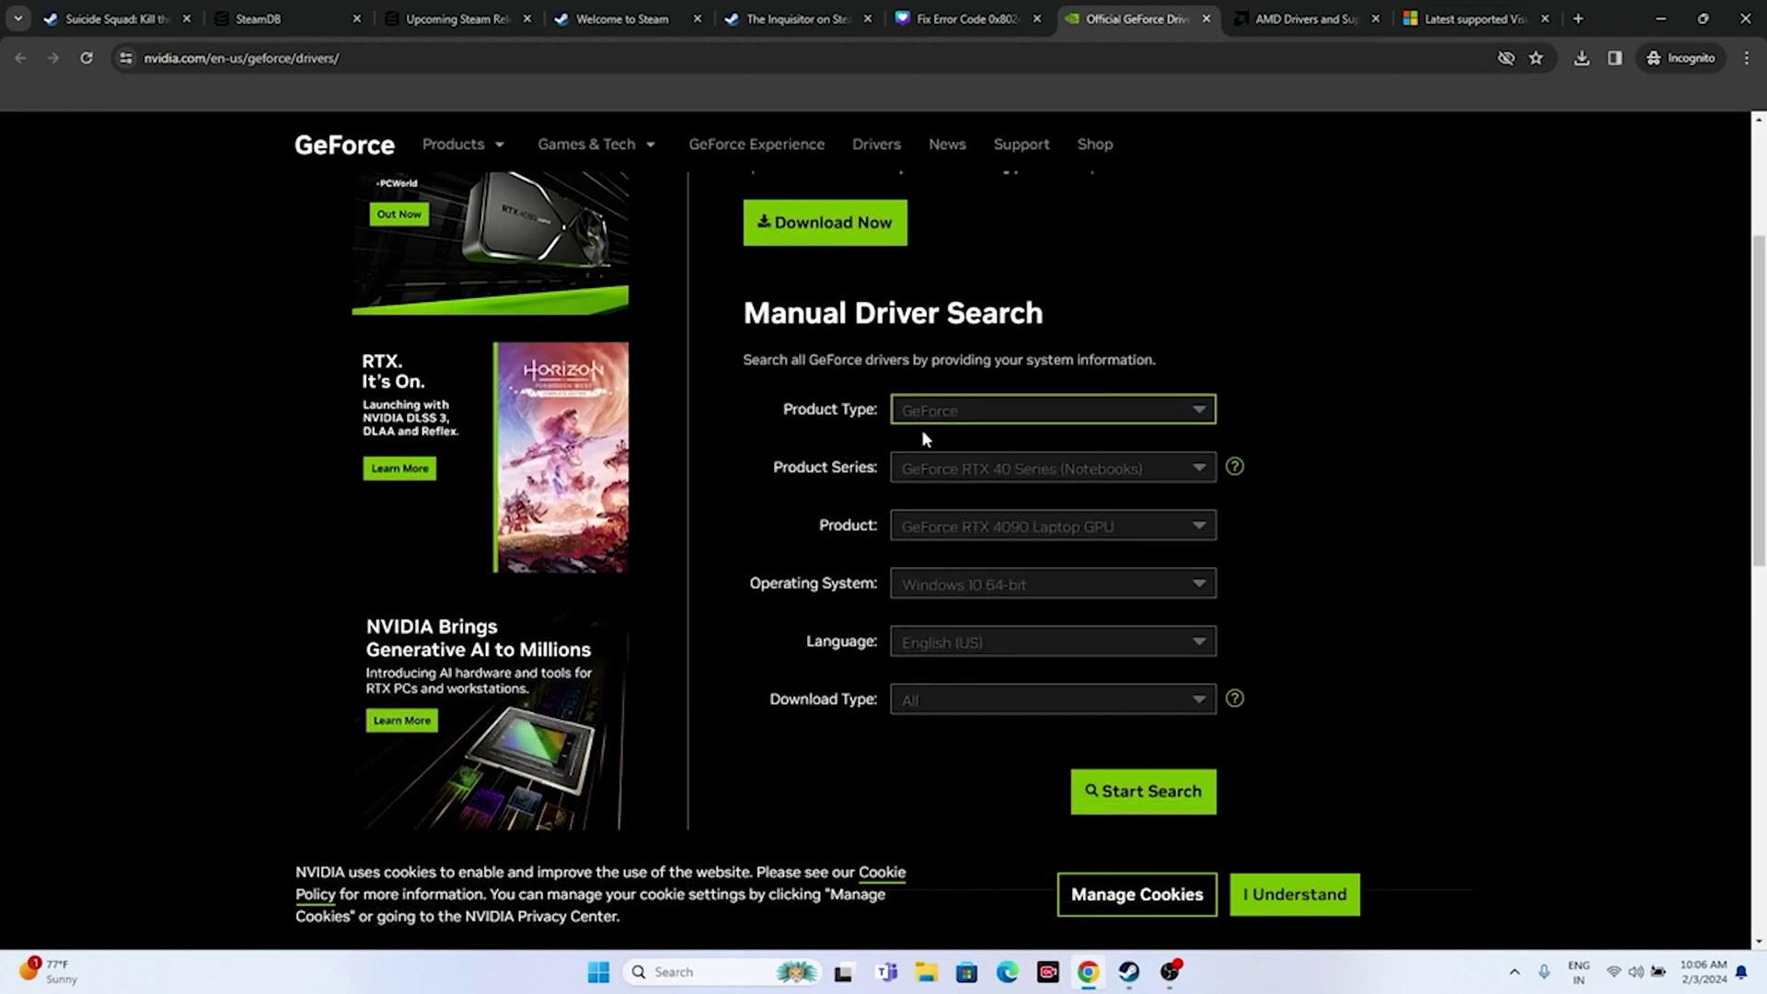
pyautogui.click(970, 482)
pyautogui.click(985, 519)
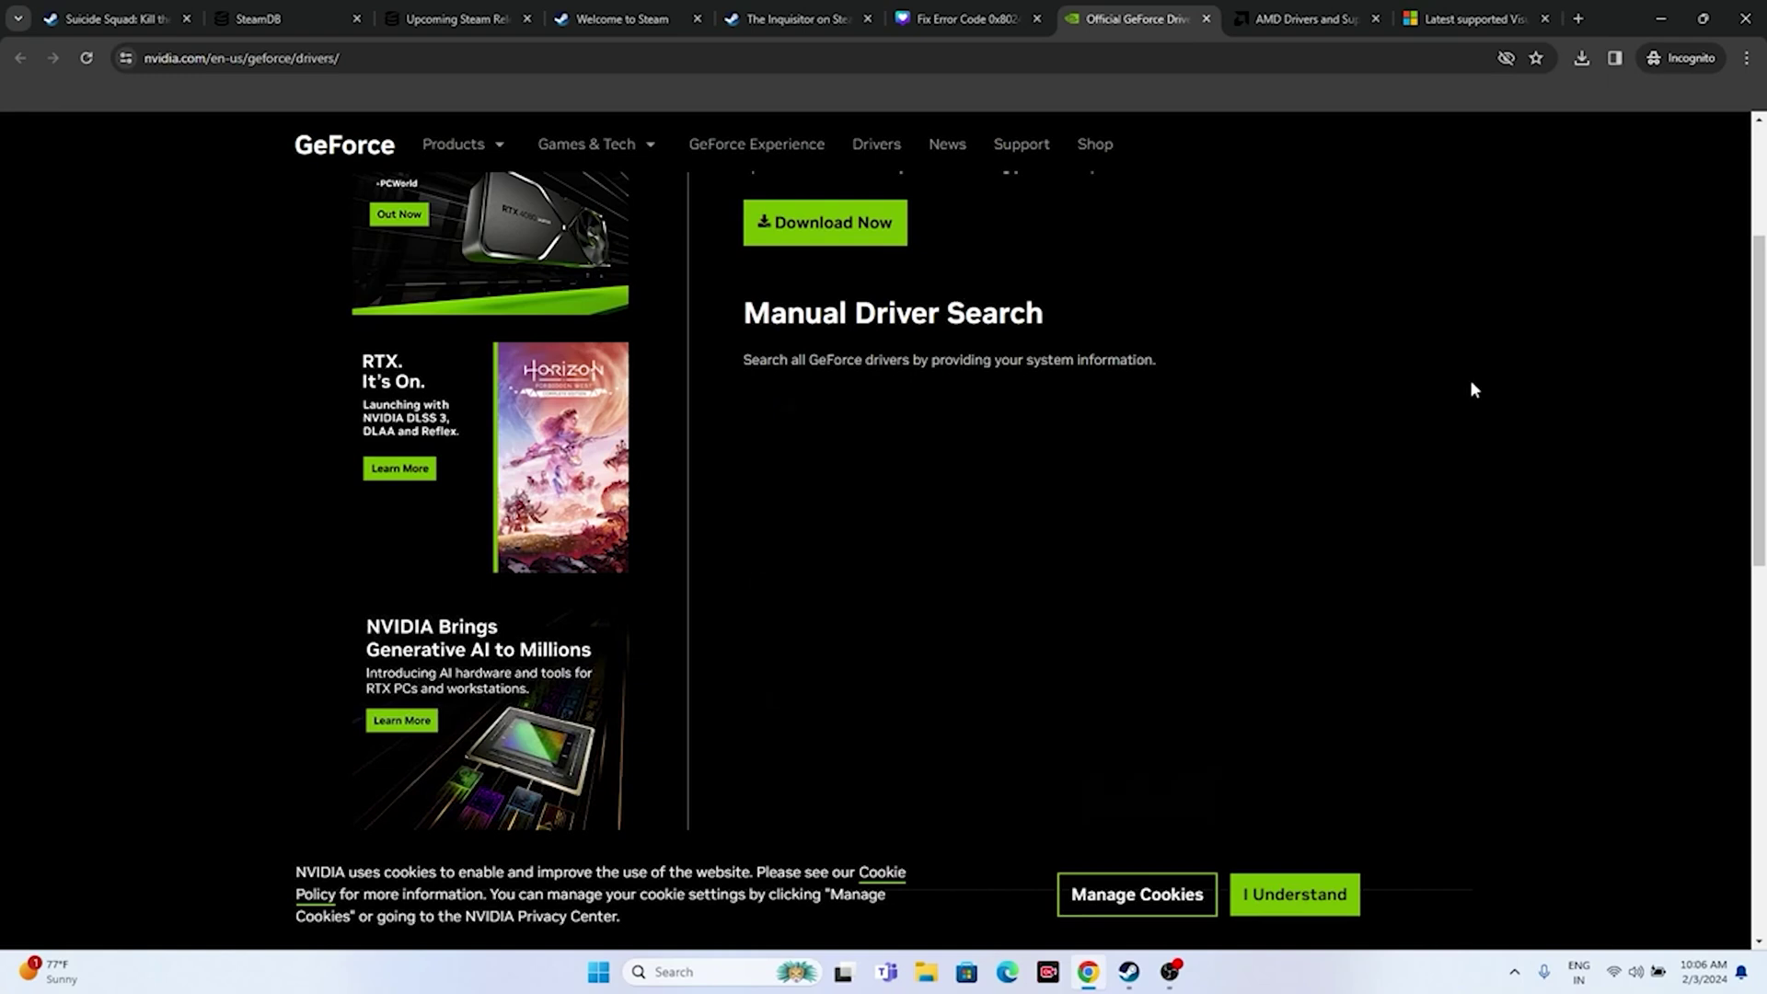
pyautogui.scroll(-1, 1476, 324)
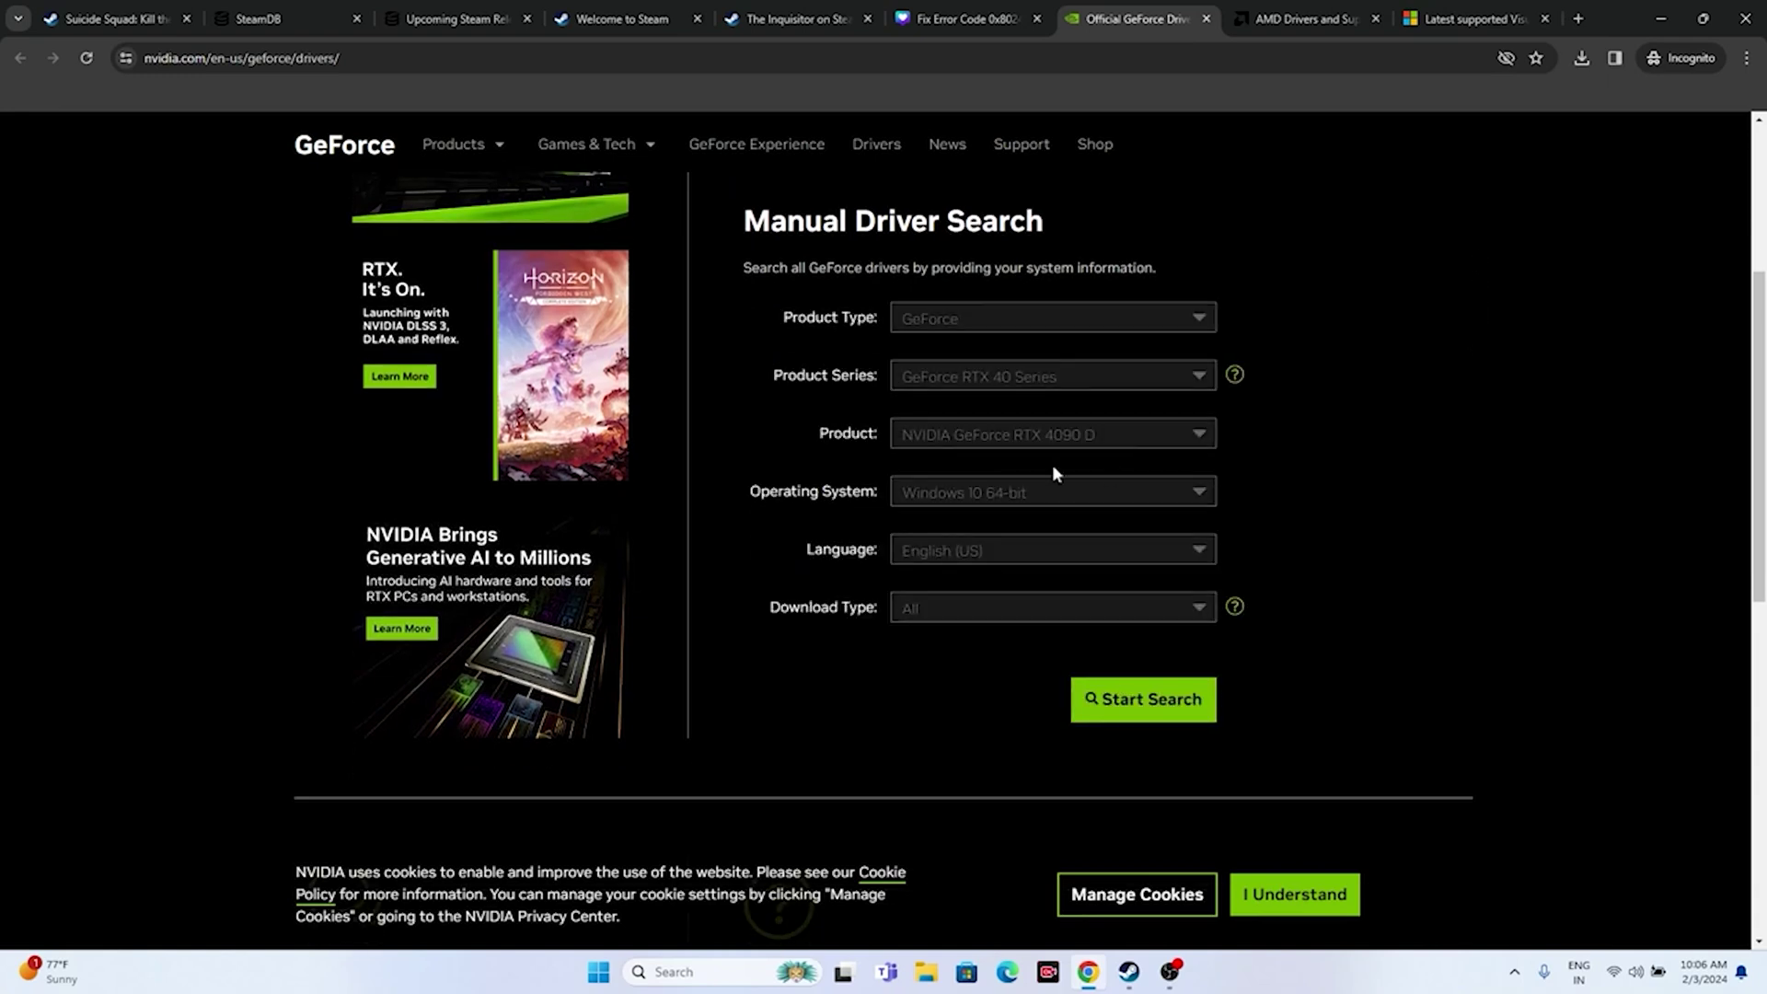
pyautogui.click(963, 498)
pyautogui.click(978, 548)
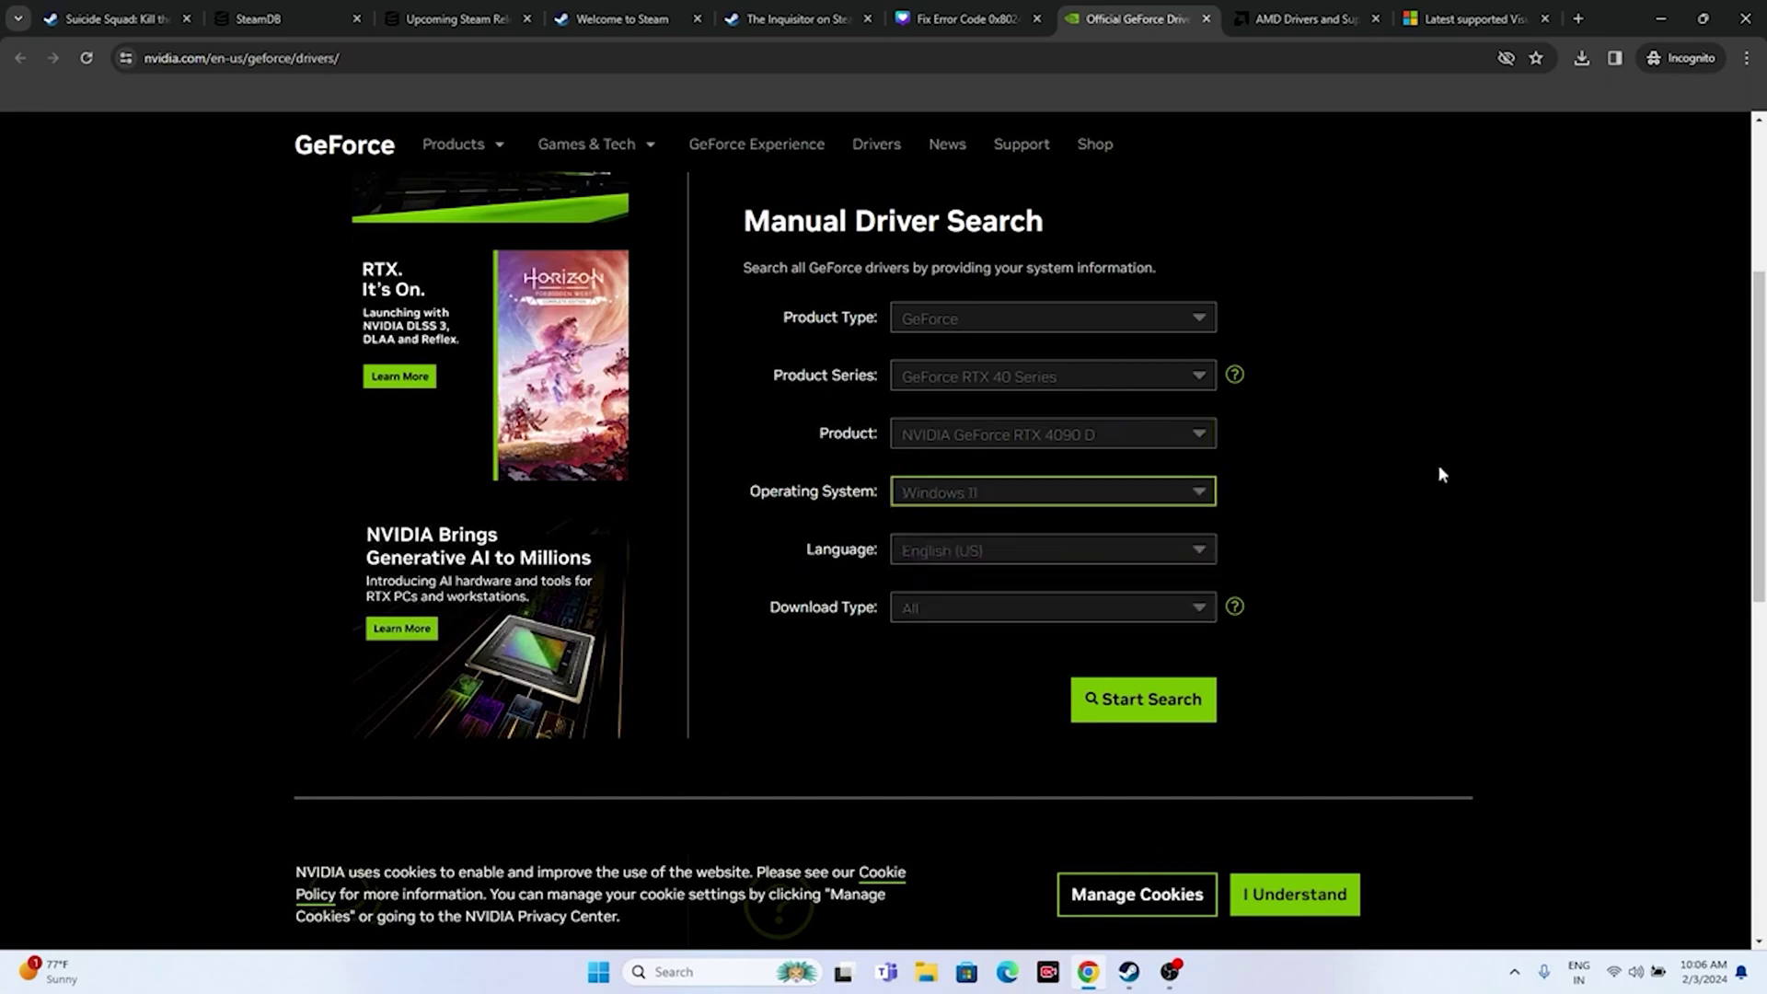
# Step: Run the NVIDIA driver search and check the version and release date of the first driver result
pyautogui.scroll(-2, 1450, 432)
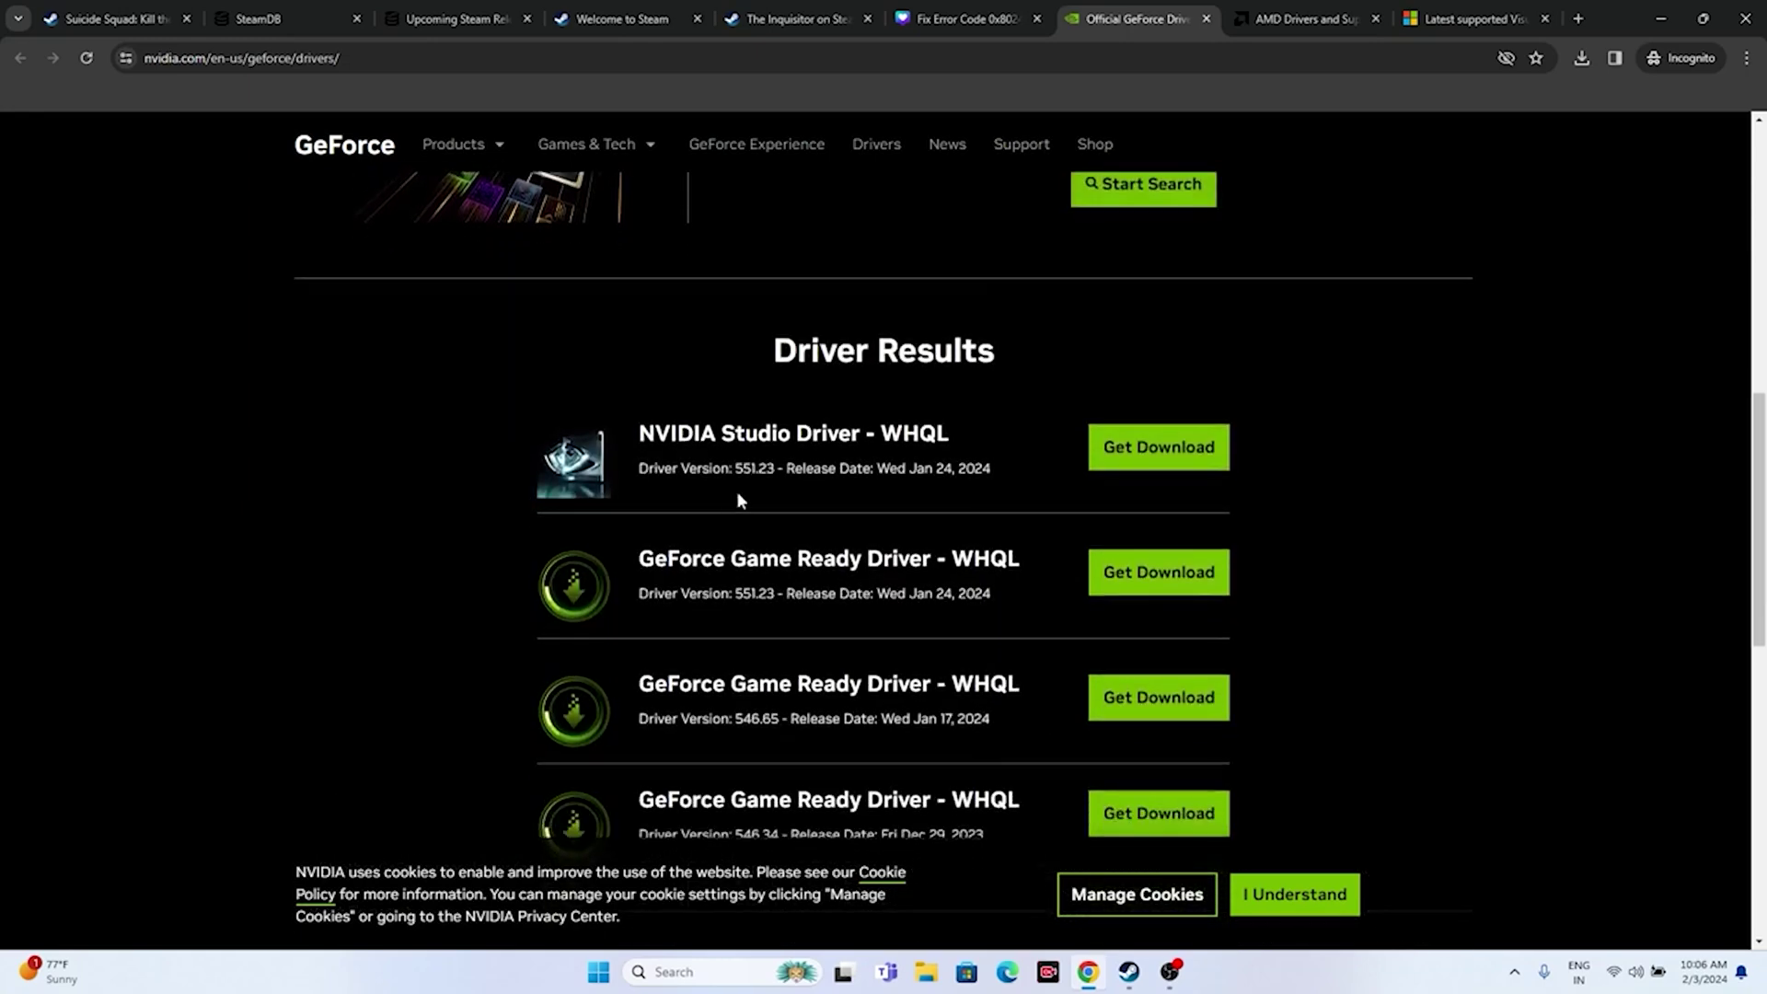
pyautogui.moveTo(736, 471); pyautogui.dragTo(774, 471)
pyautogui.click(886, 487)
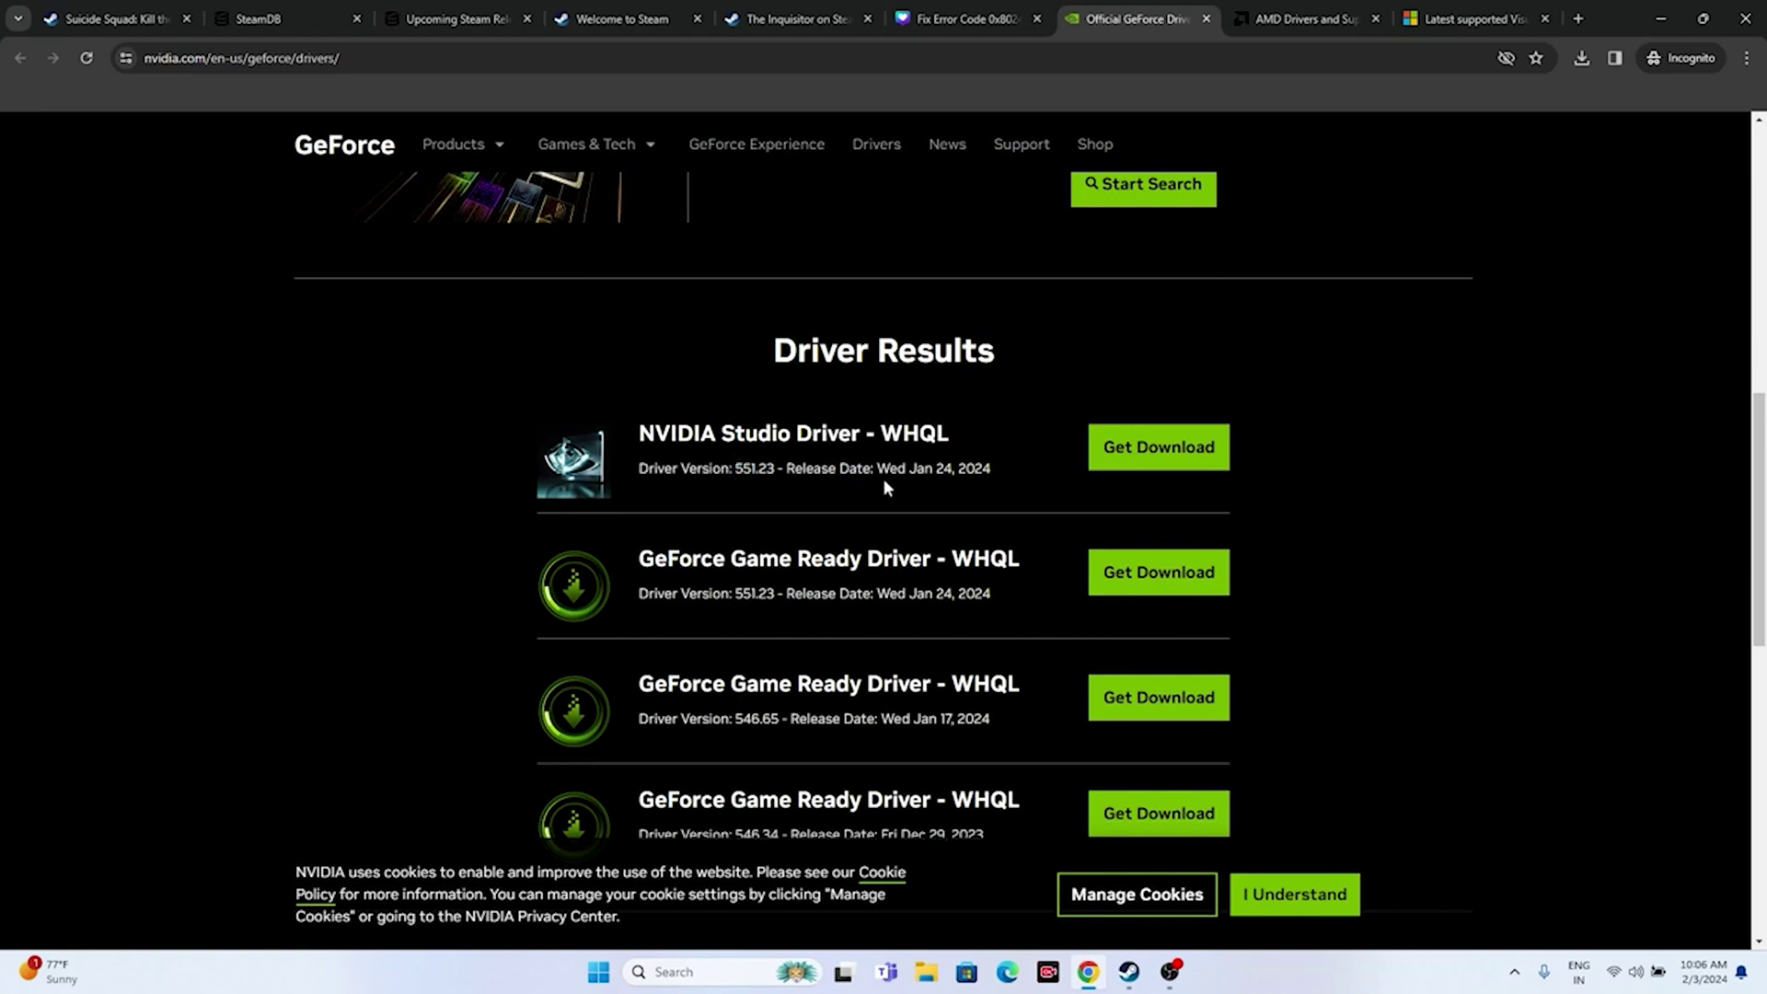
pyautogui.tripleClick(936, 475)
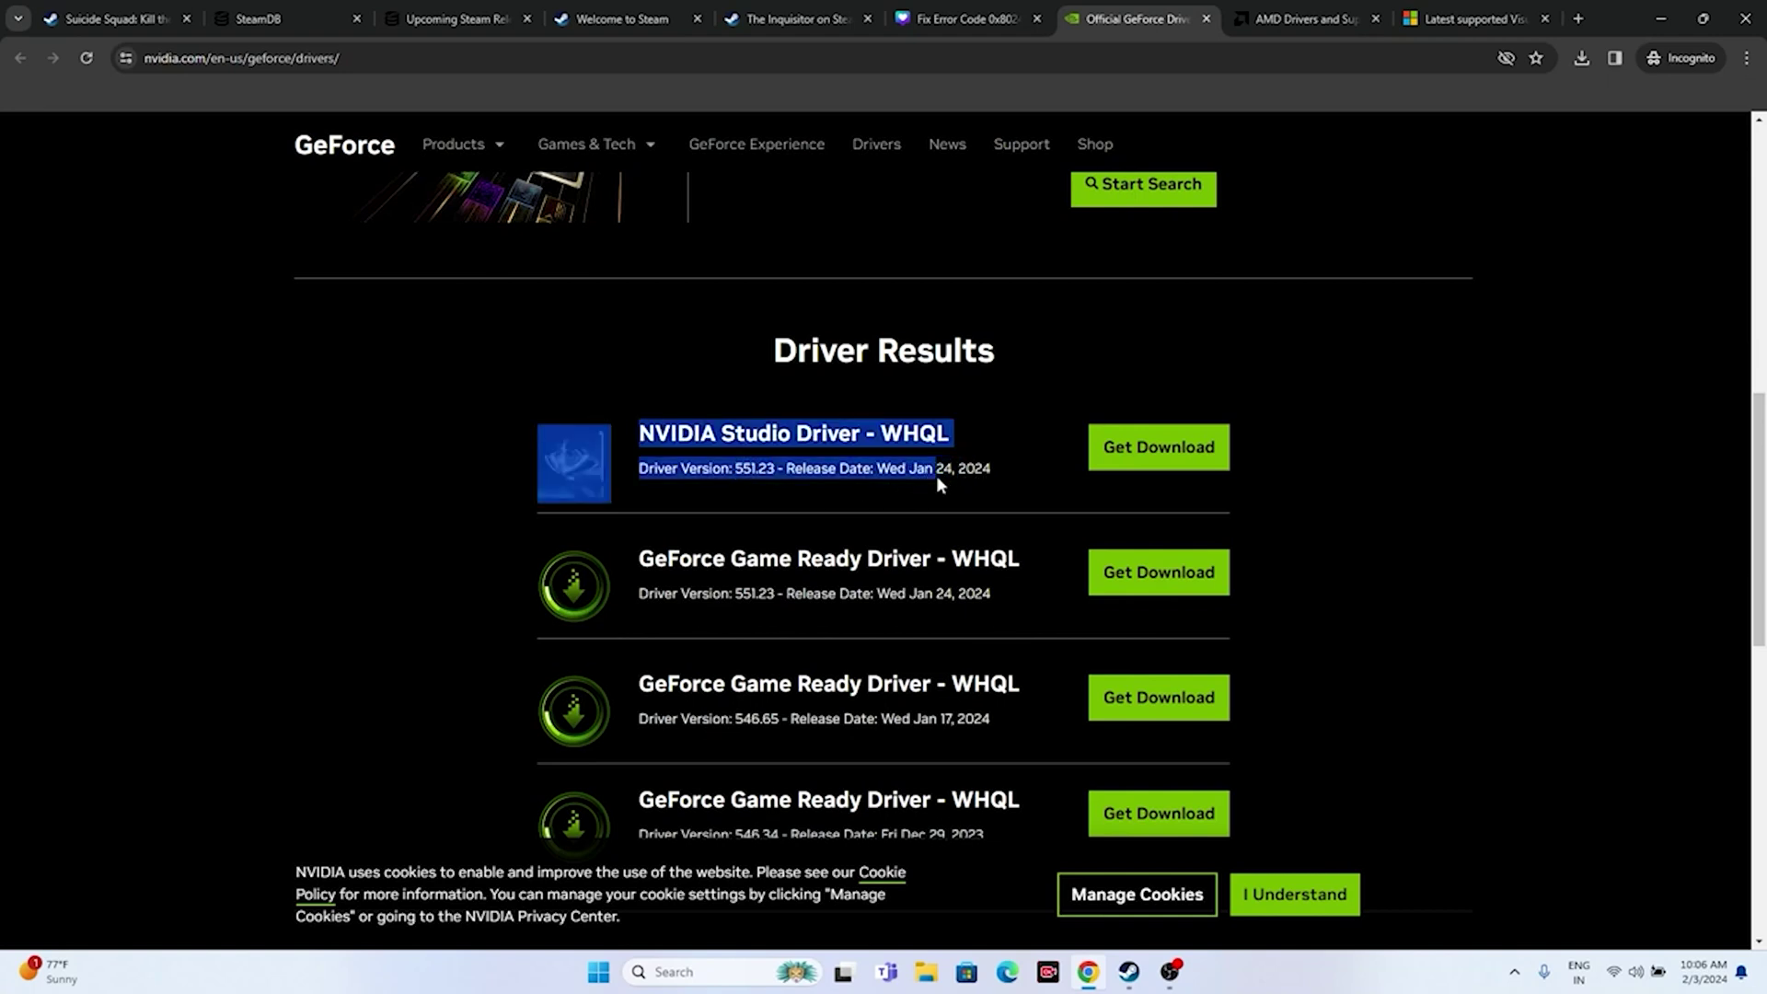
pyautogui.click(996, 474)
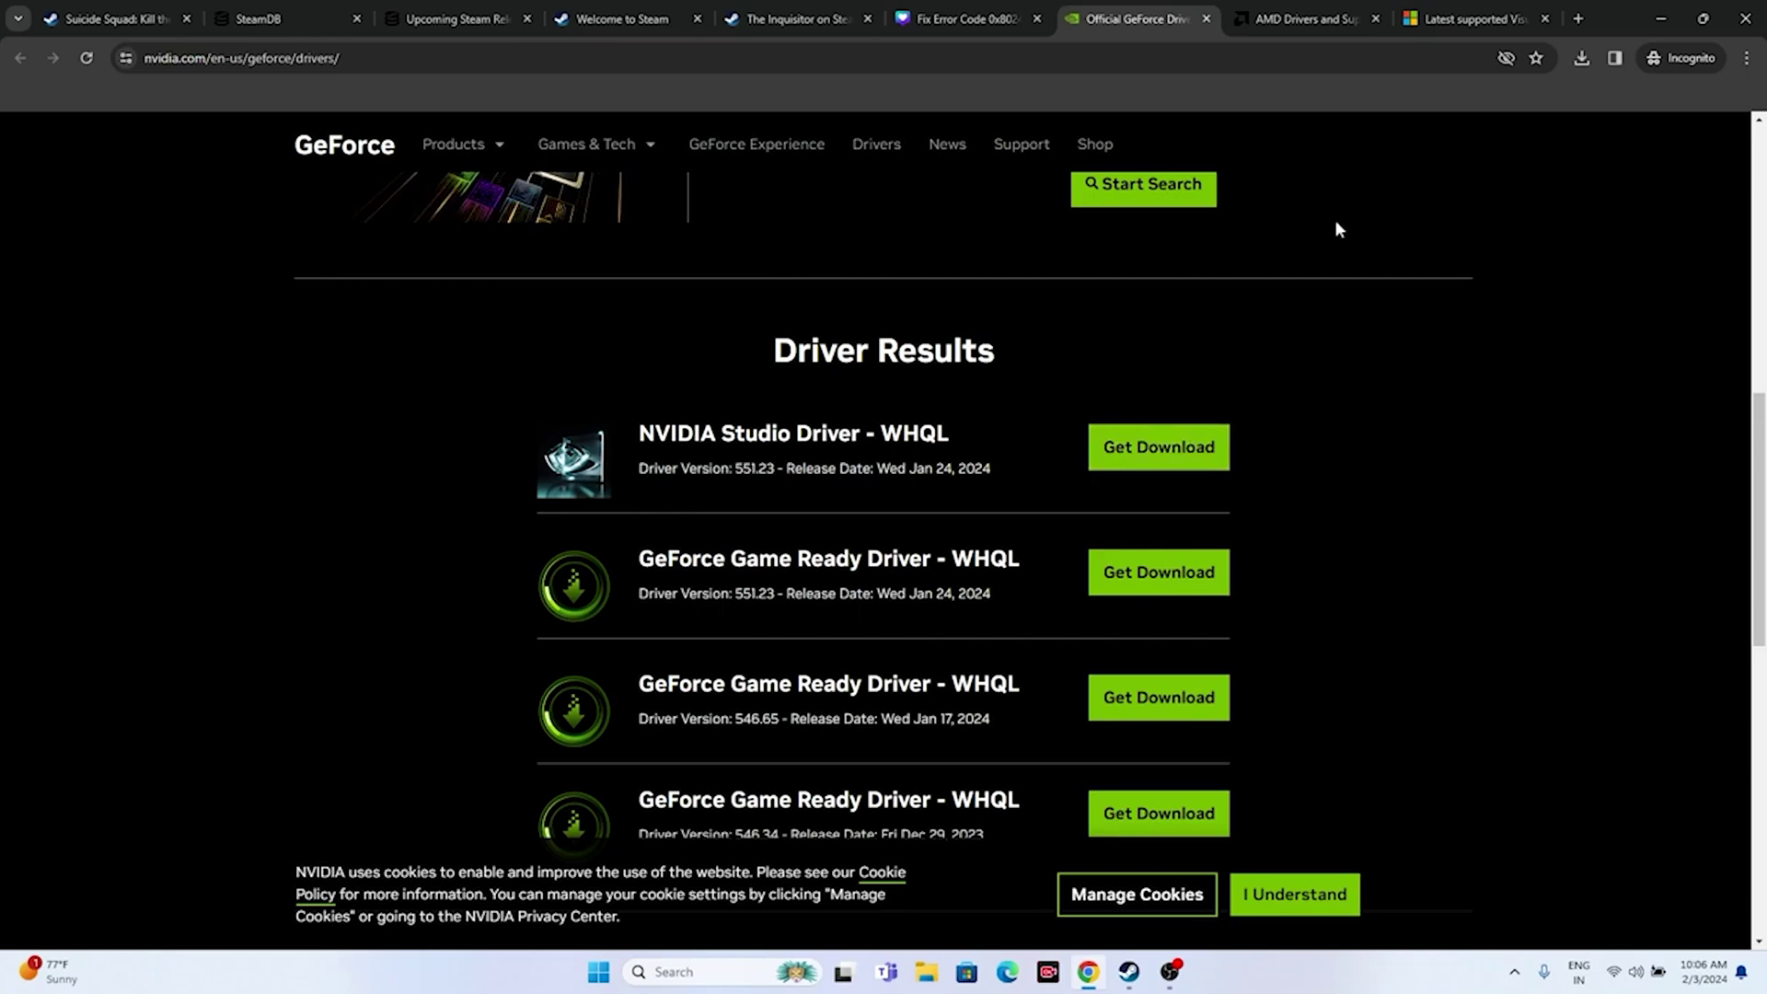
# Step: Open the driver page for the AMD Radeon RX 7600S from the Graphics, RX 7000S Series selection on AMD's support site
pyautogui.click(1307, 19)
pyautogui.scroll(-4, 870, 340)
pyautogui.click(484, 447)
pyautogui.click(642, 457)
pyautogui.click(897, 441)
pyautogui.click(1095, 459)
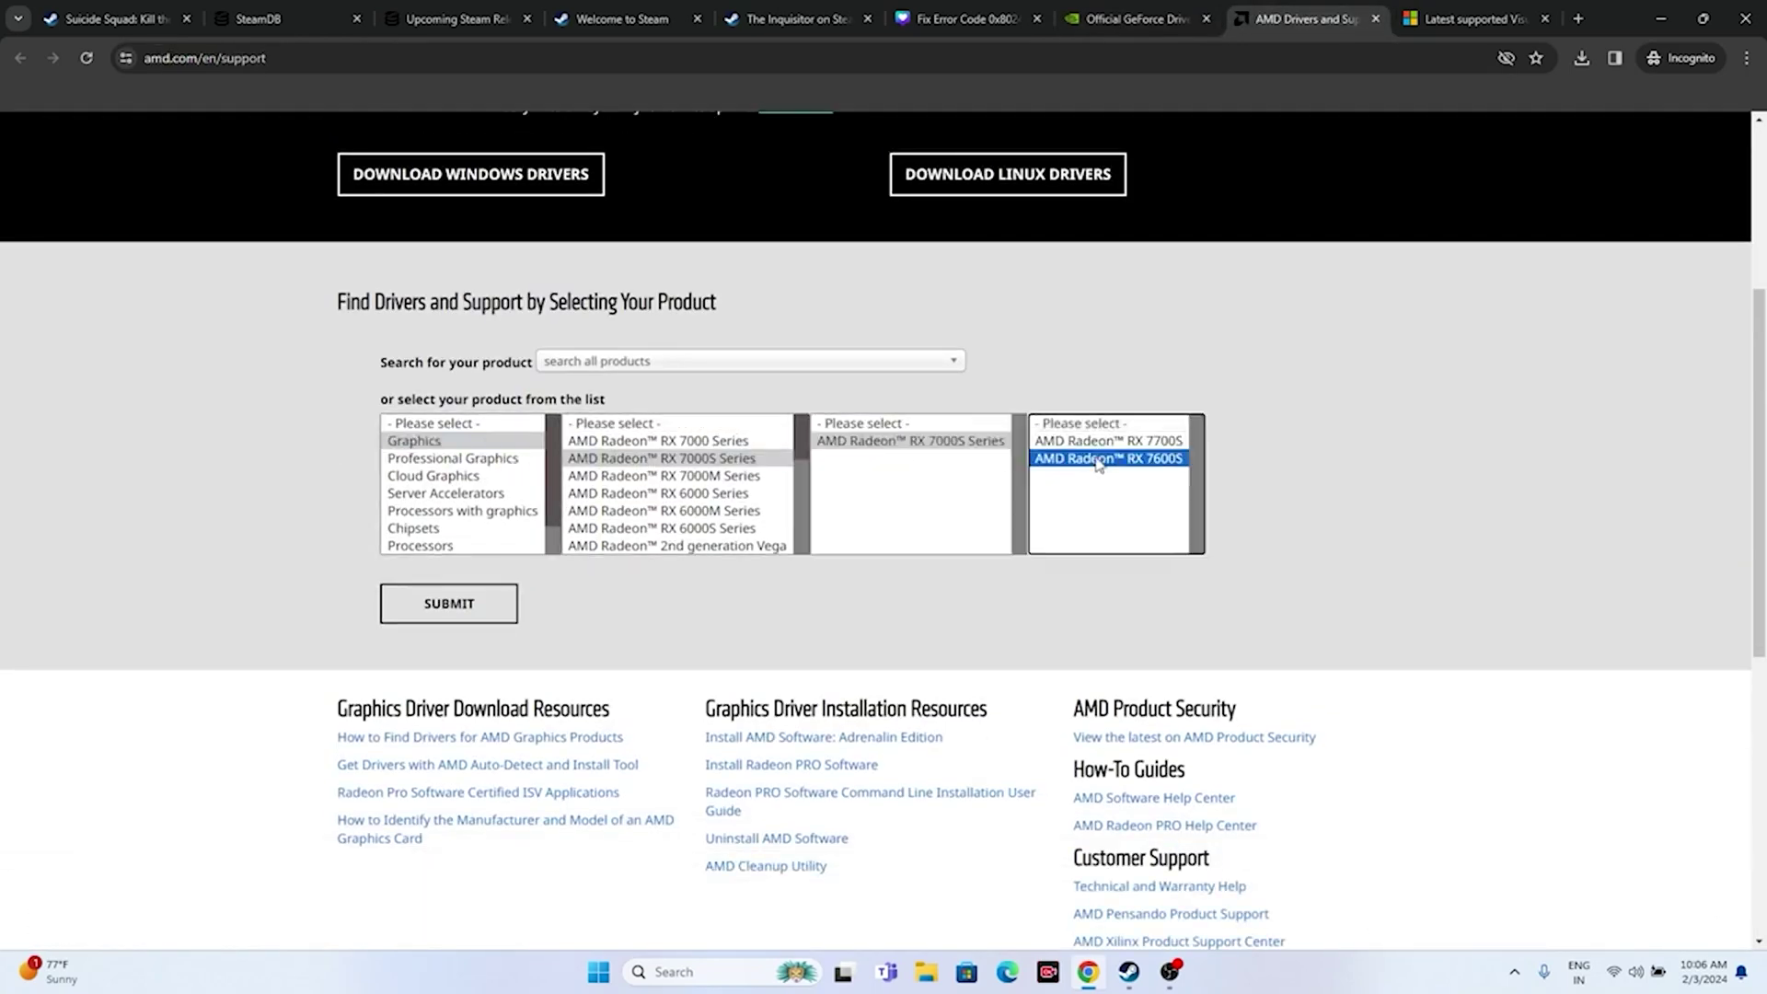
pyautogui.click(451, 605)
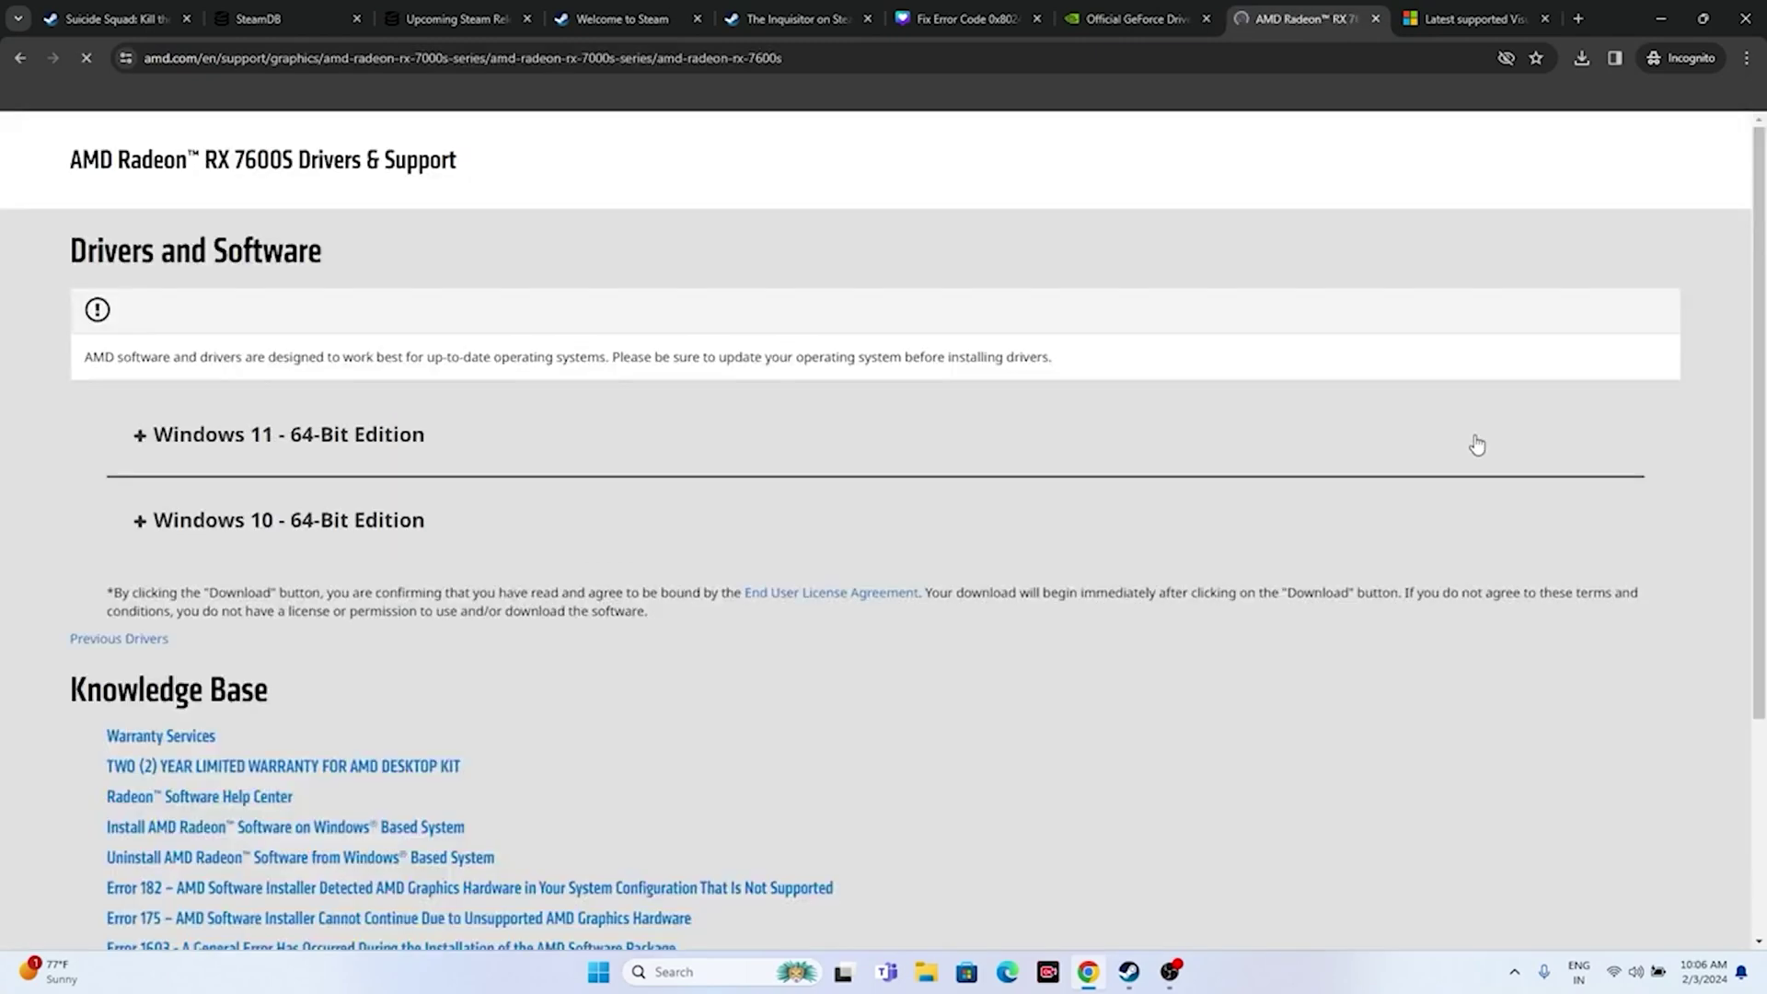
pyautogui.scroll(-3, 494, 350)
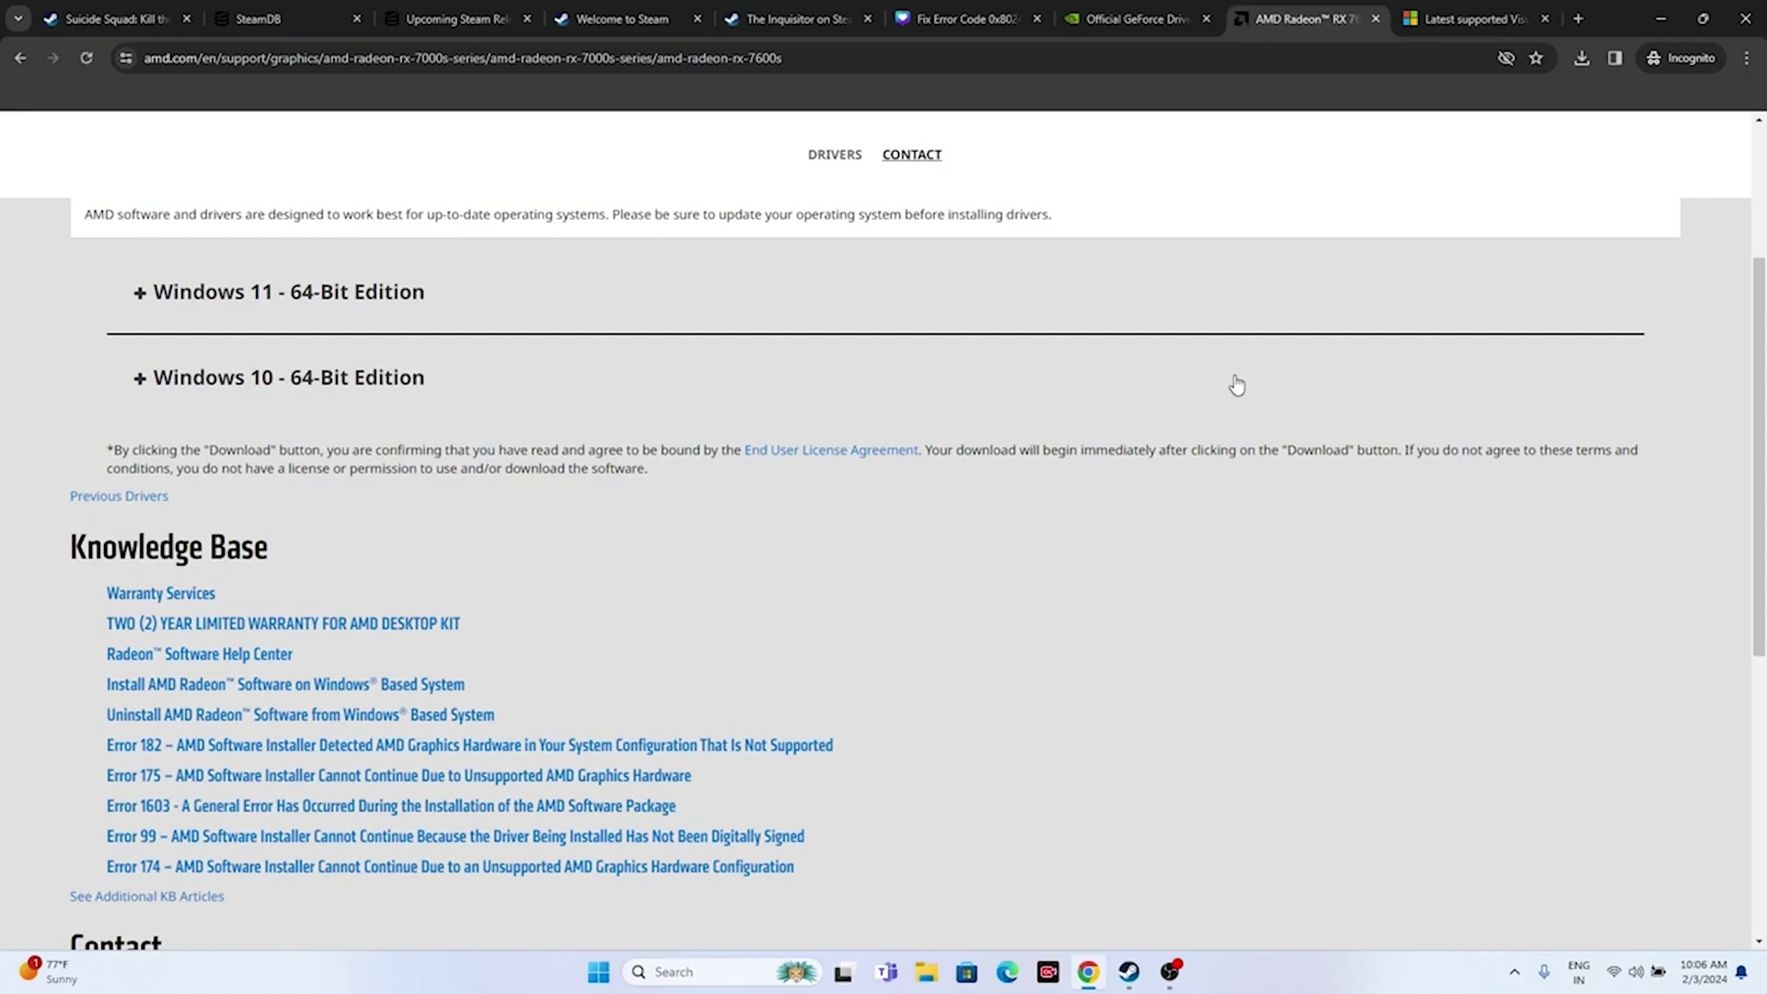
# Step: Review the Microsoft Visual C++ Redistributable downloads page down to the Visual Studio 2015–2022 download table, and minimize Chrome
pyautogui.click(1480, 19)
pyautogui.moveTo(891, 355); pyautogui.dragTo(473, 308)
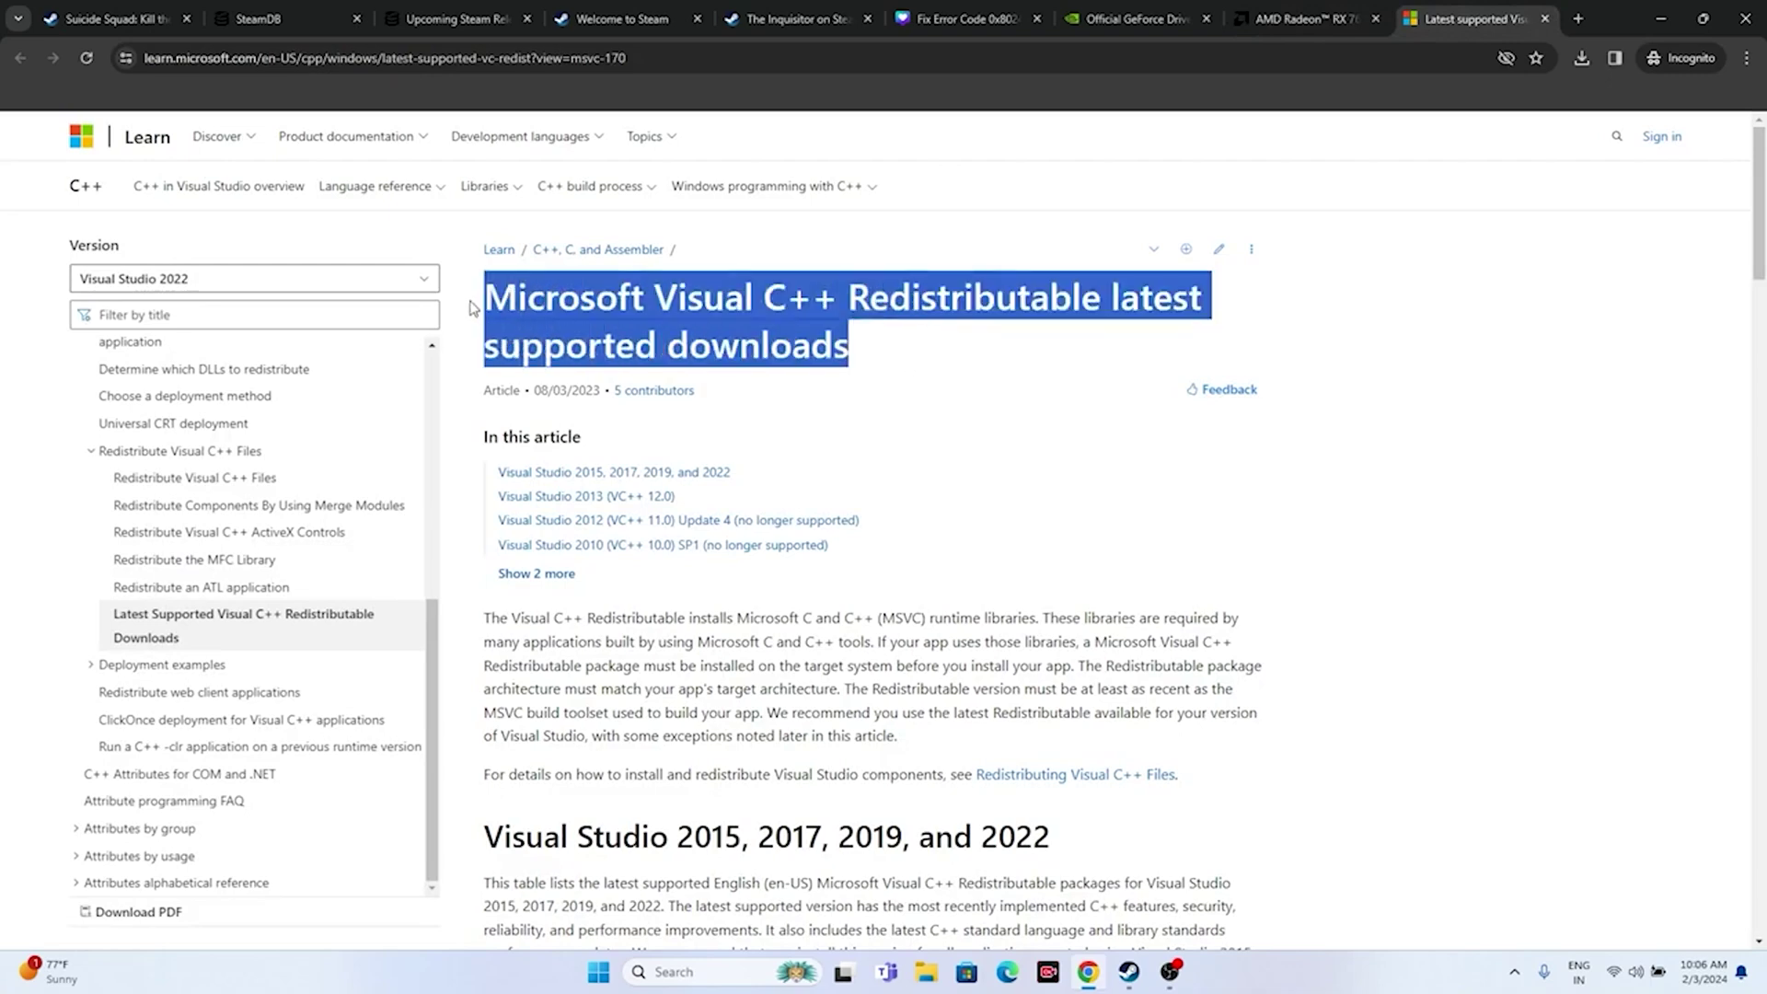
pyautogui.click(947, 363)
pyautogui.scroll(-4, 868, 440)
pyautogui.scroll(-3, 869, 440)
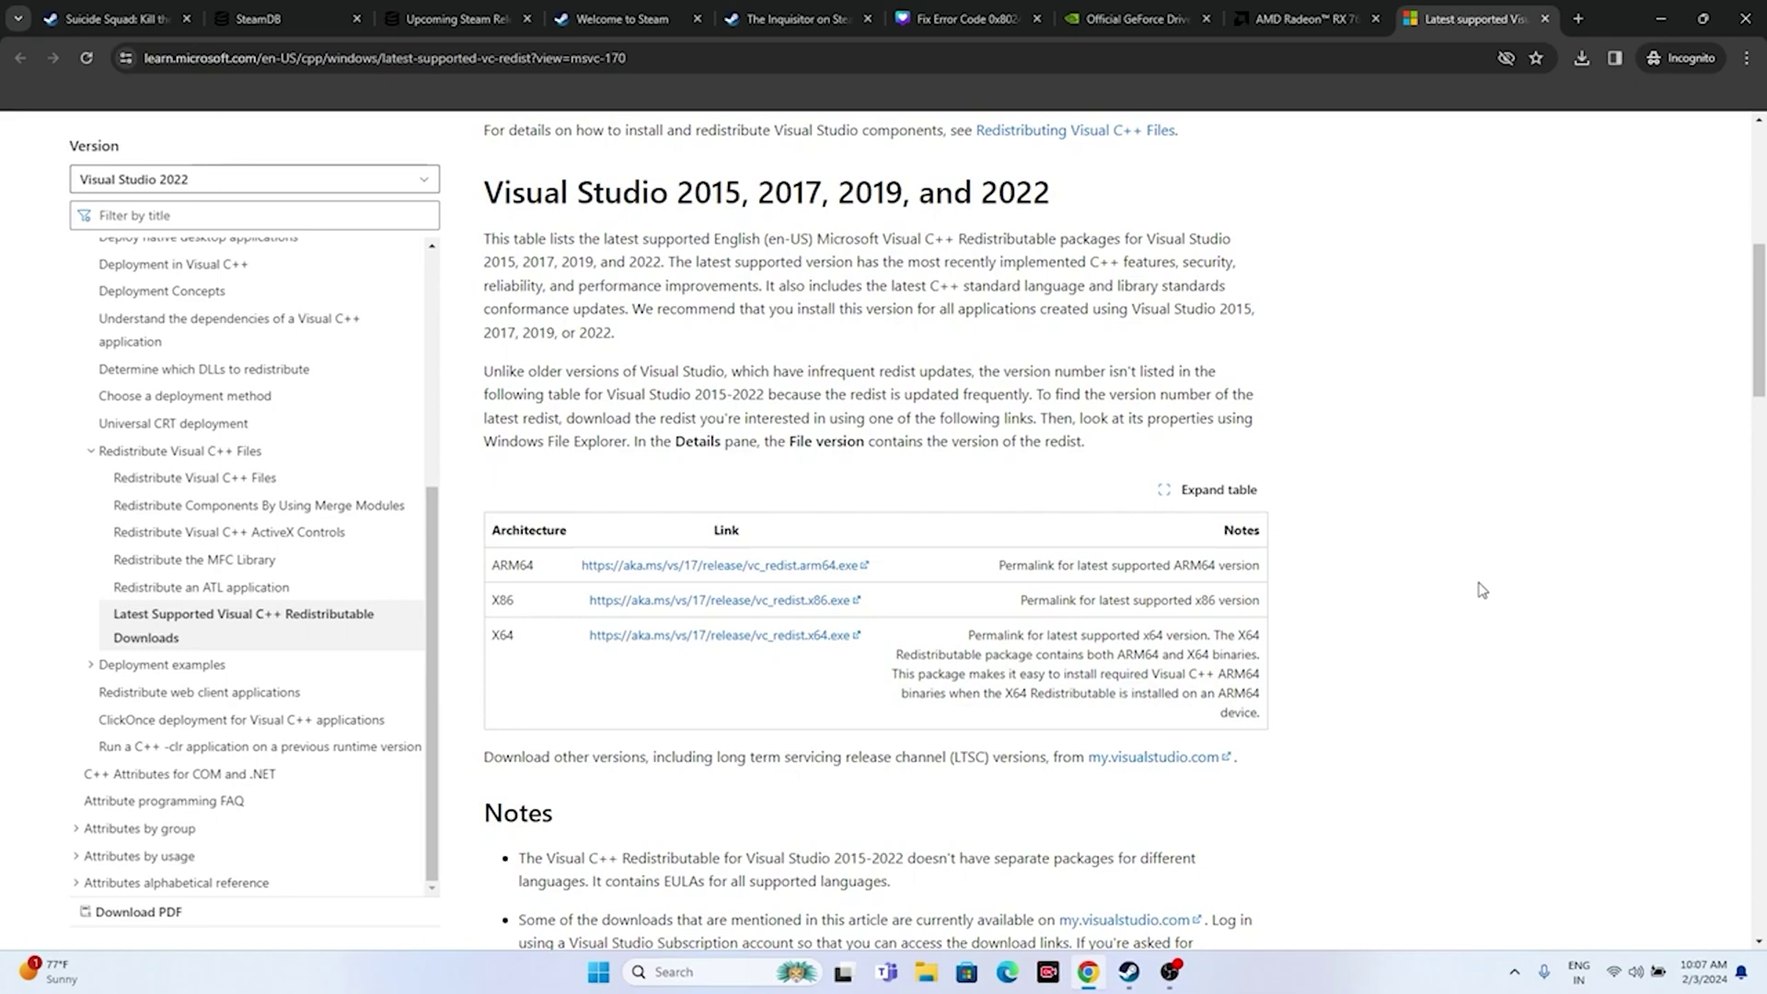
pyautogui.click(1657, 20)
# Step: Switch to Steam and view the management options for Suicide Squad: Kill the Justice League, including uninstalling
pyautogui.click(1129, 972)
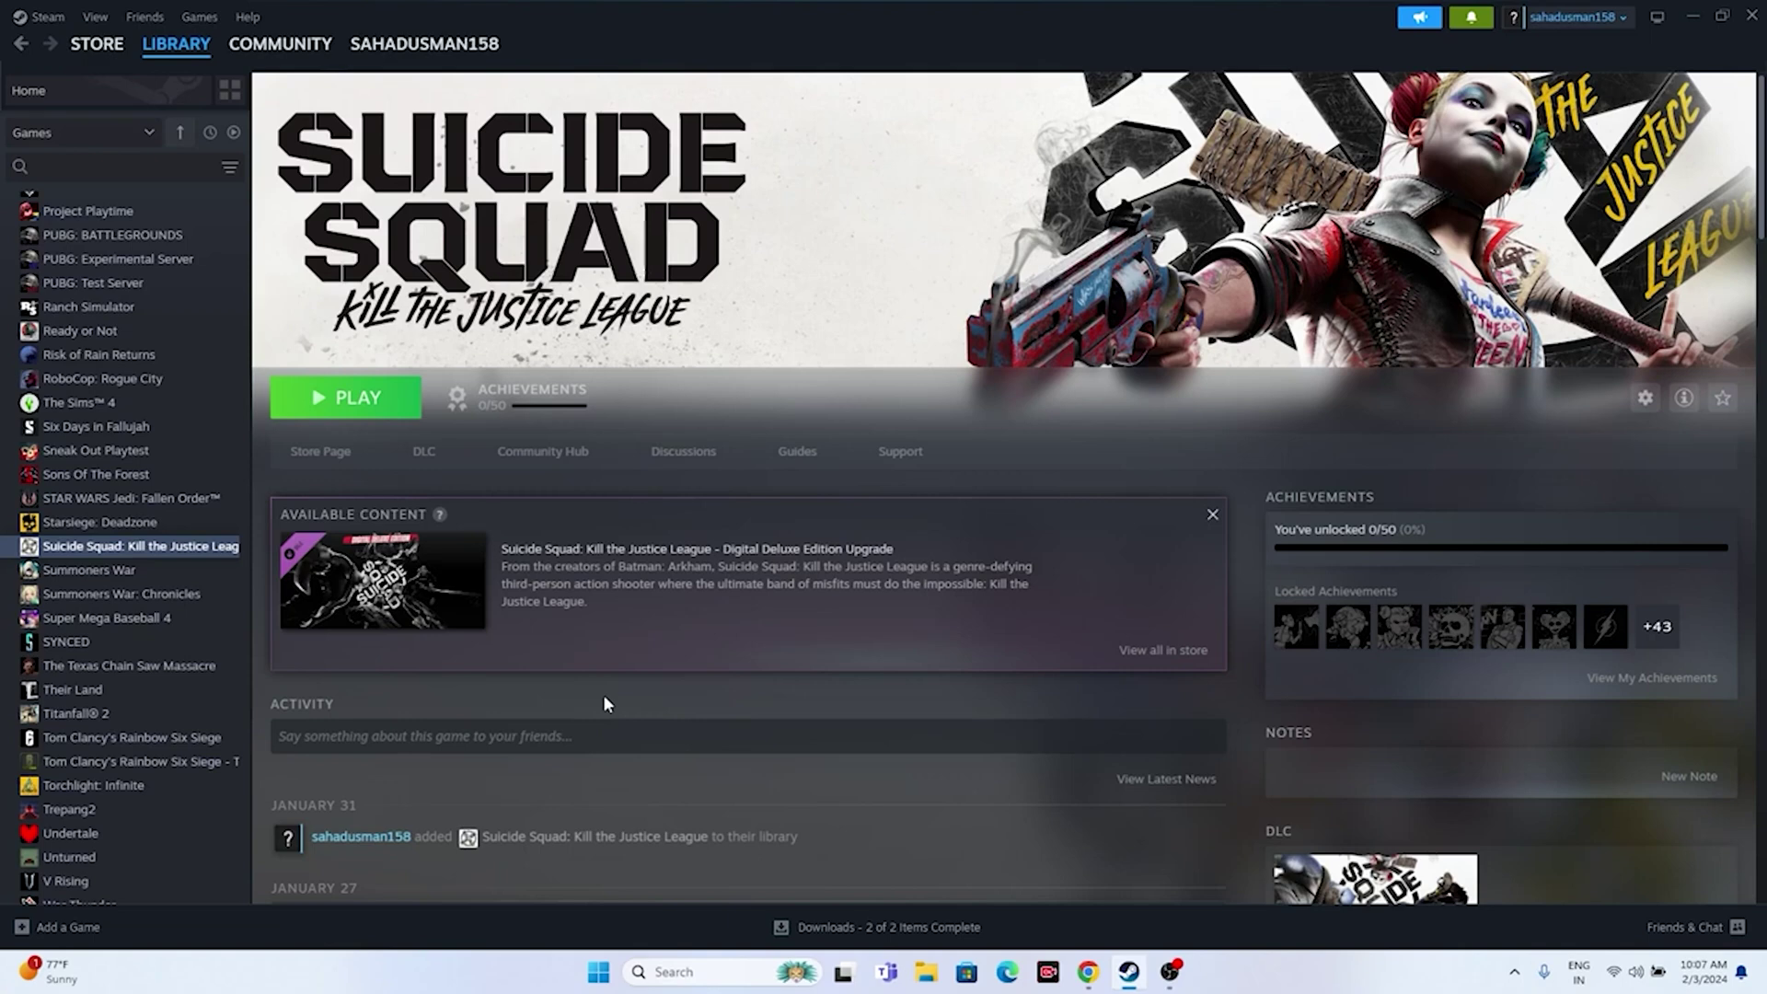
pyautogui.rightClick(92, 547)
pyautogui.moveTo(132, 655)
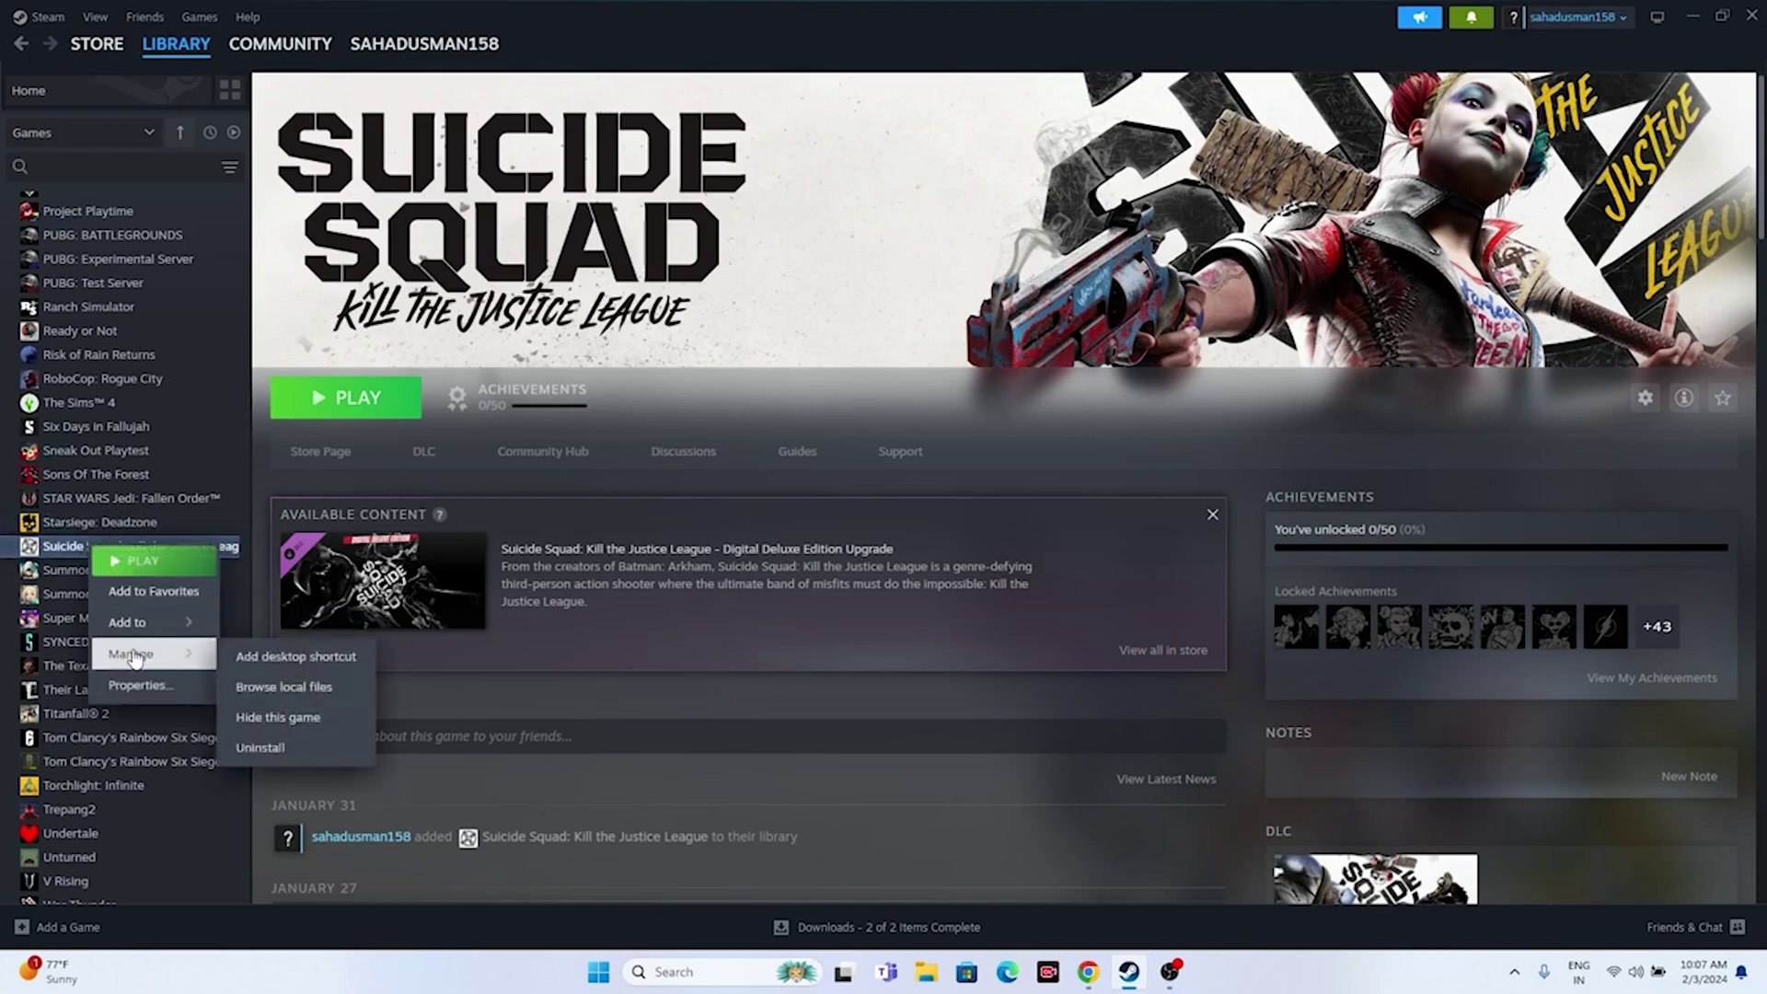
pyautogui.click(728, 758)
# Step: Check the free space on drive C: in File Explorer's This PC view, and close the window
pyautogui.click(926, 972)
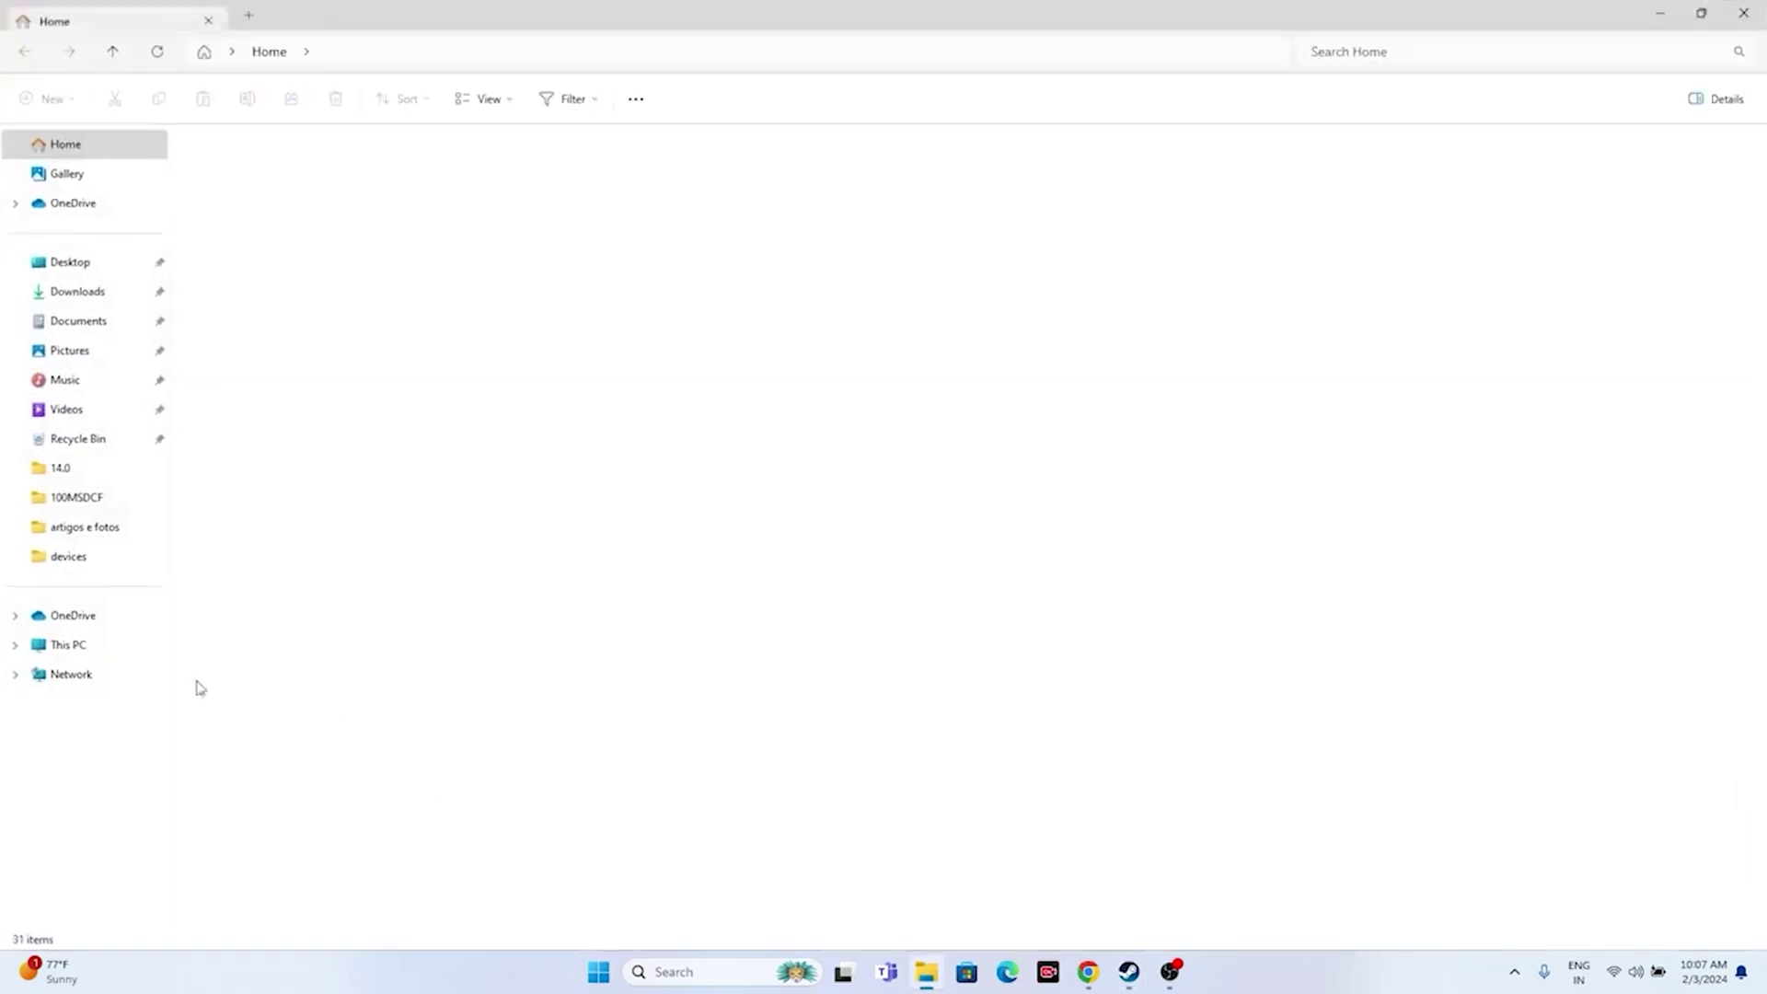
pyautogui.click(83, 644)
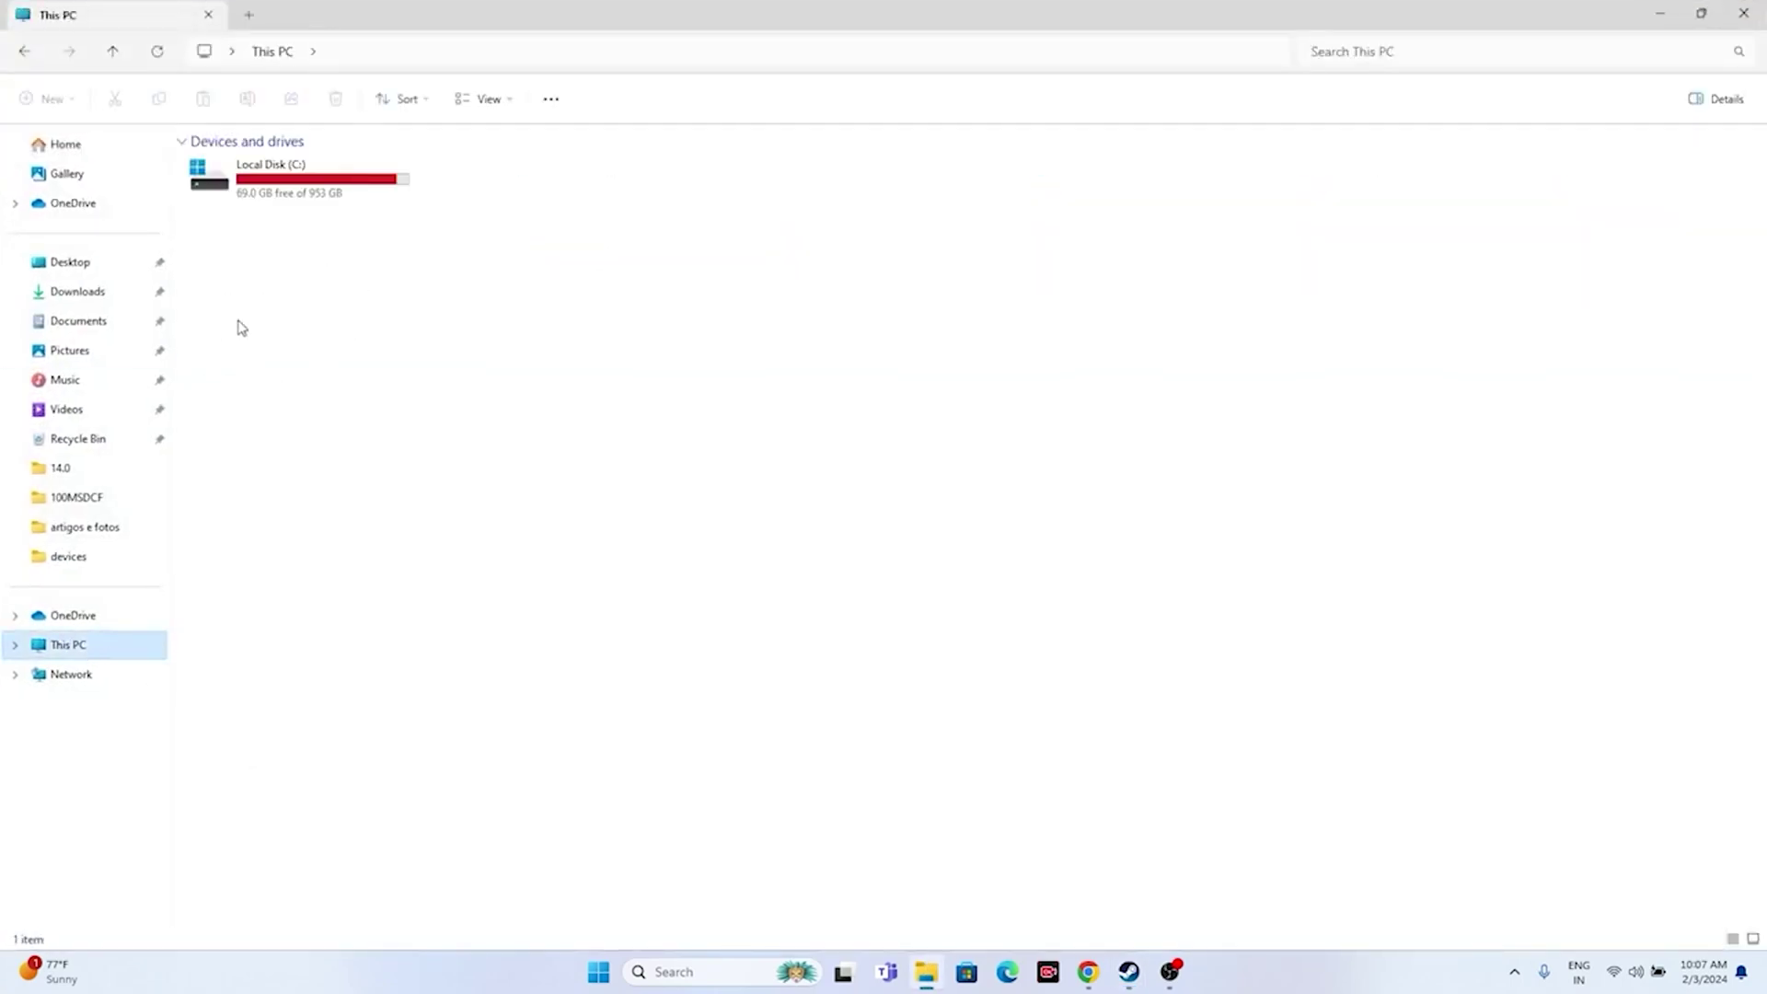
pyautogui.moveTo(288, 187)
pyautogui.click(1743, 13)
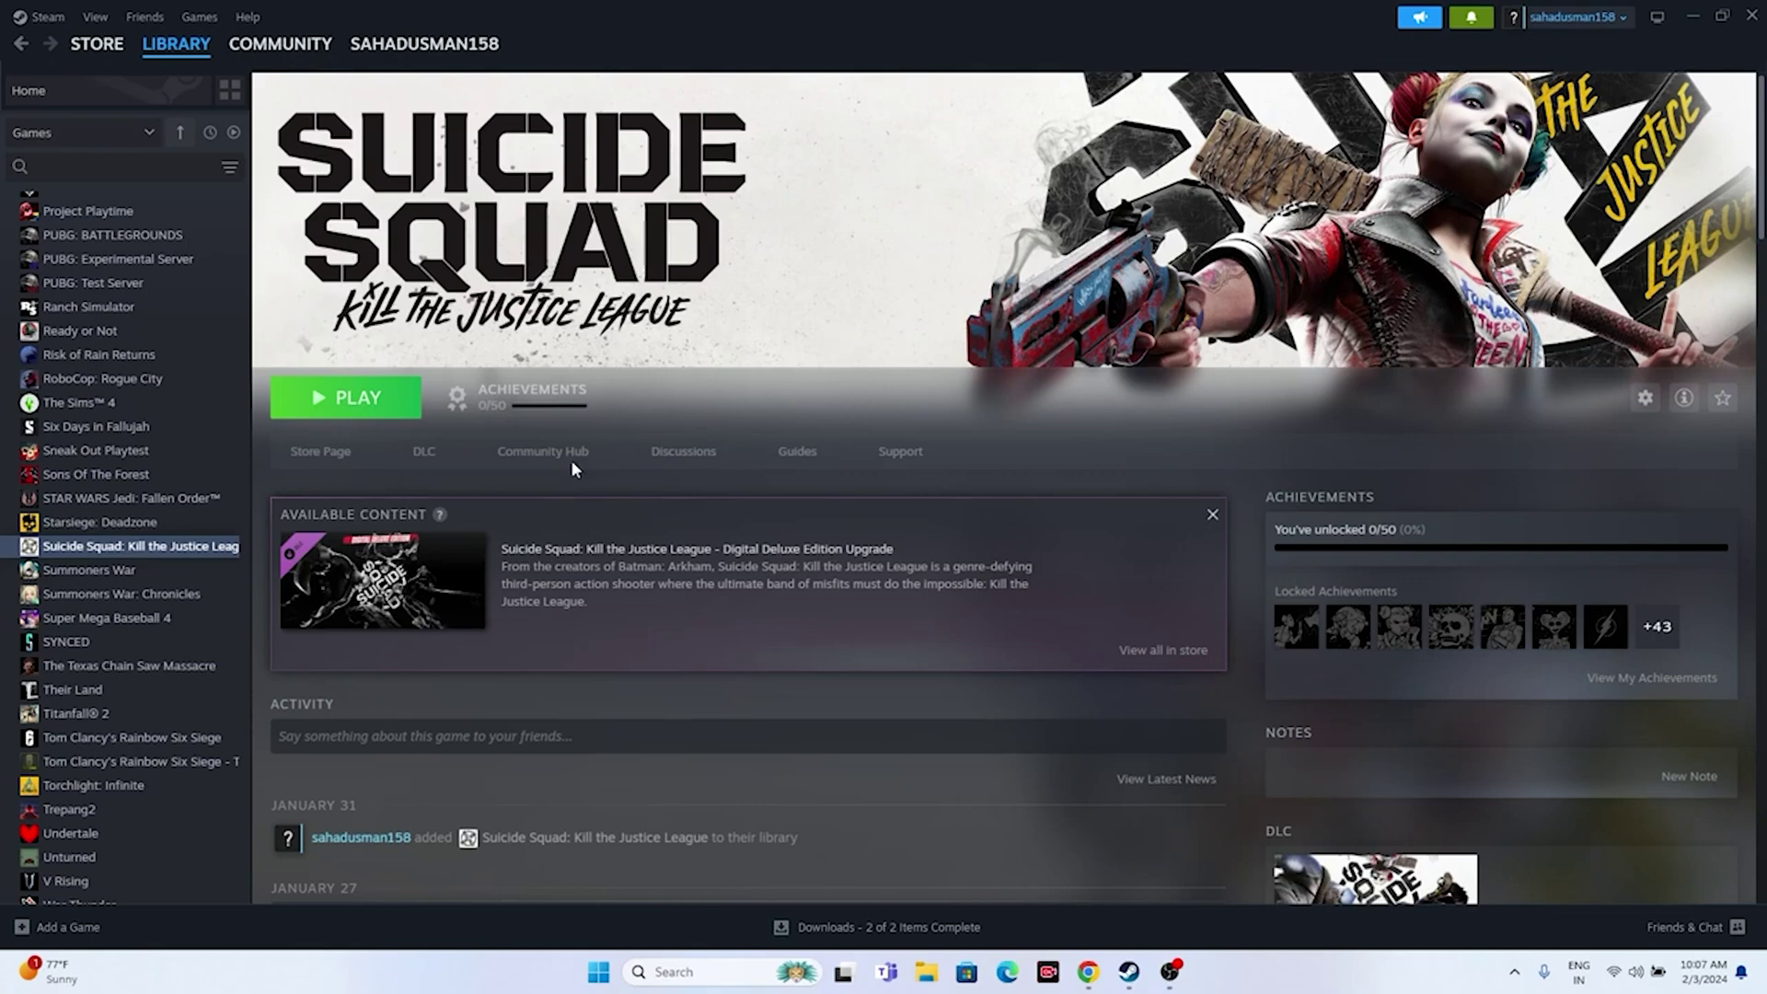
# Step: Start verifying the integrity of the installed files of Suicide Squad: Kill the Justice League from its properties
pyautogui.rightClick(138, 549)
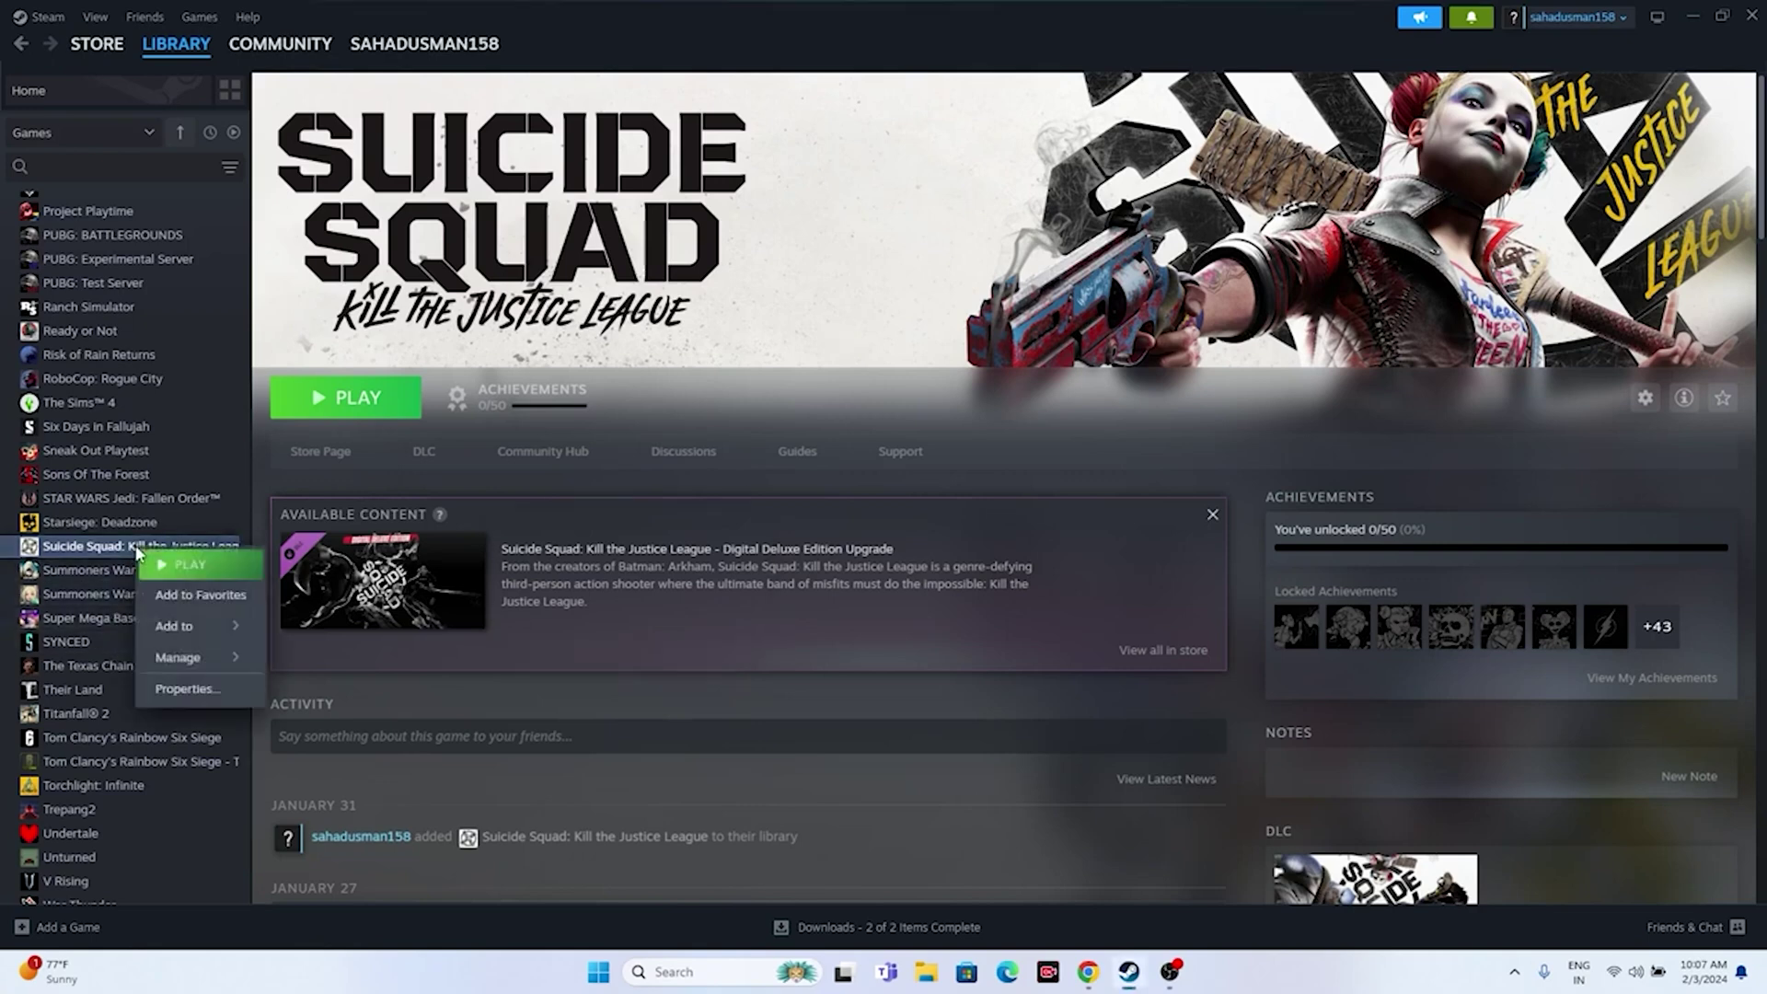
pyautogui.click(187, 688)
pyautogui.click(580, 405)
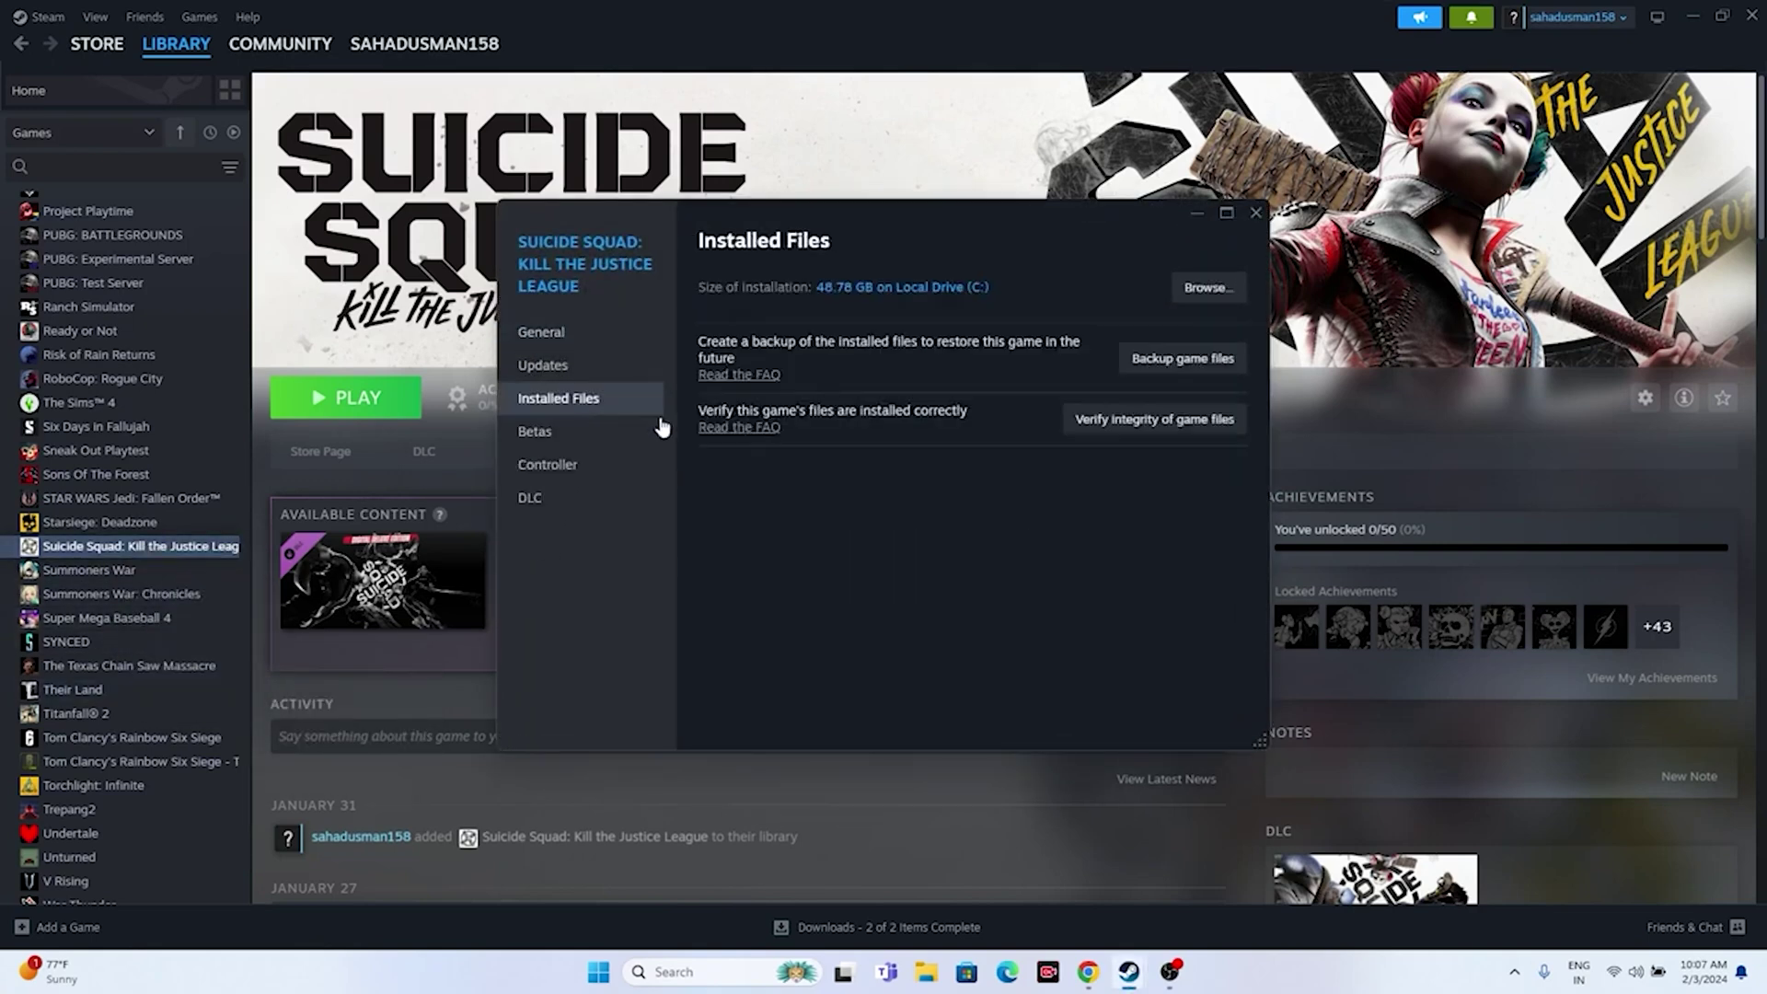
pyautogui.click(1188, 429)
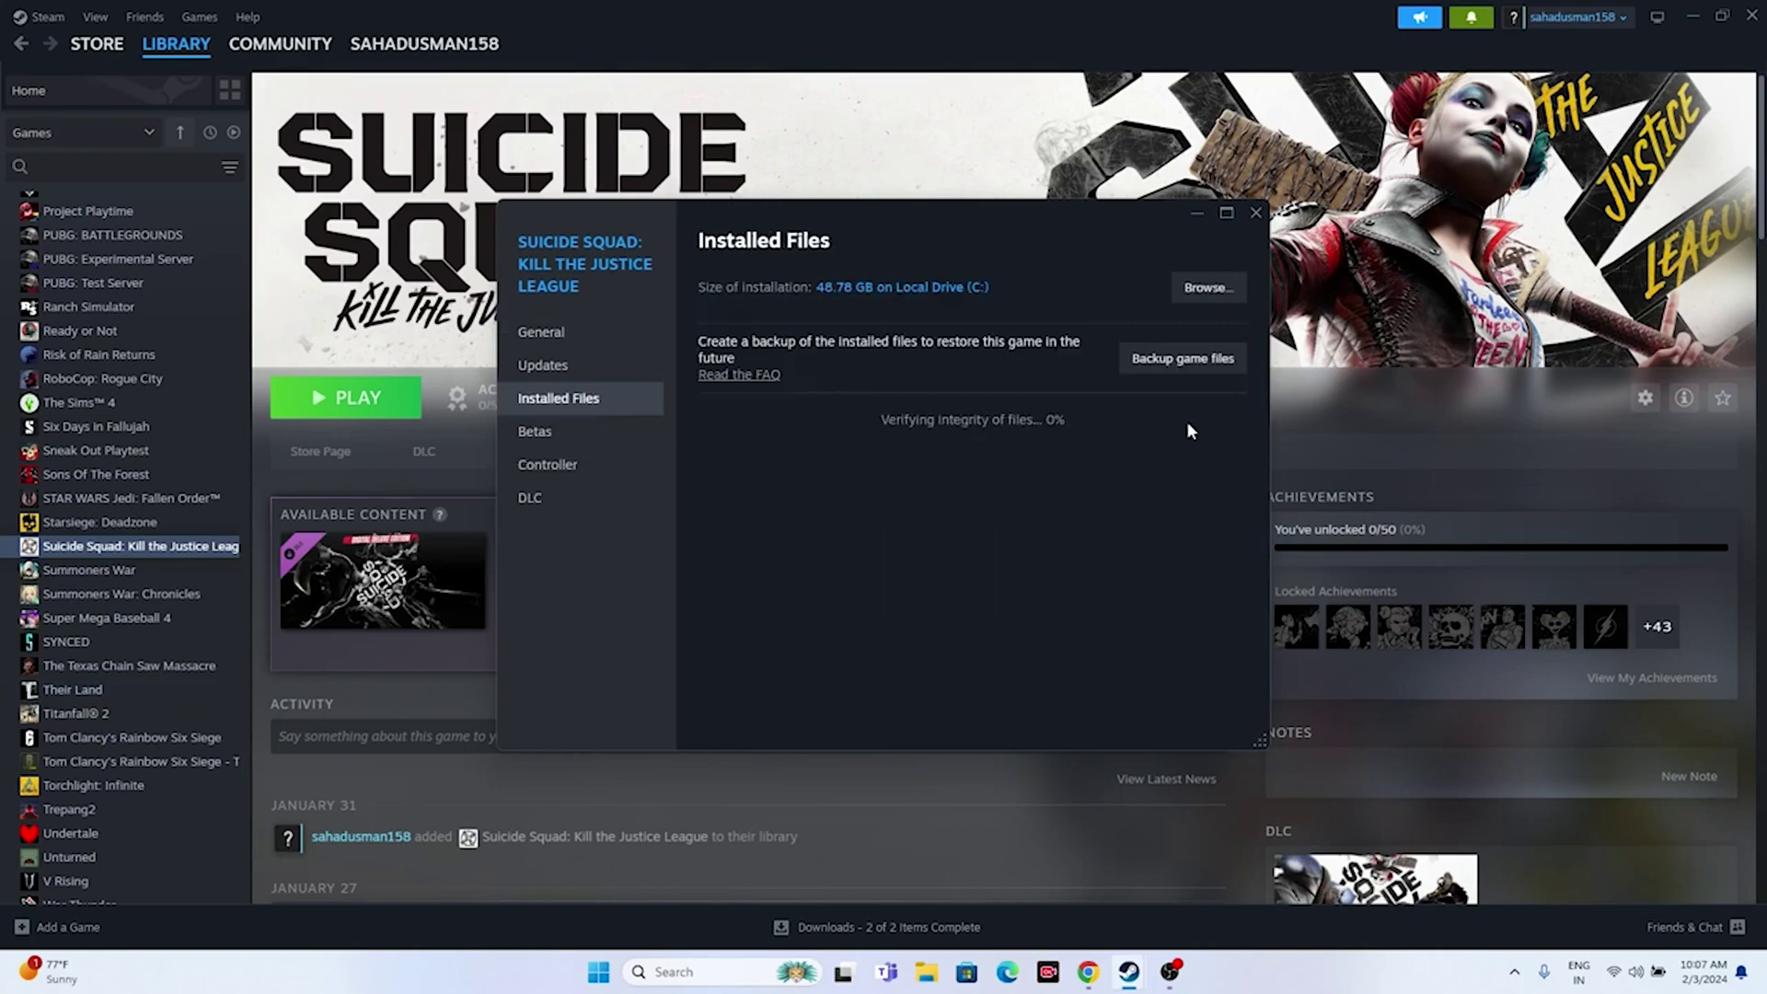